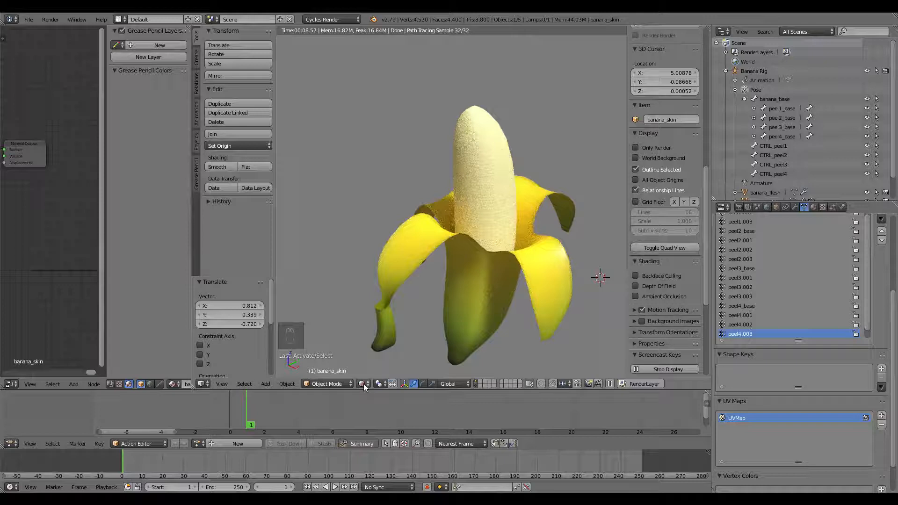
Switch the viewport to Solid shading and add a Solidify modifier to banana_skin
click(362, 383)
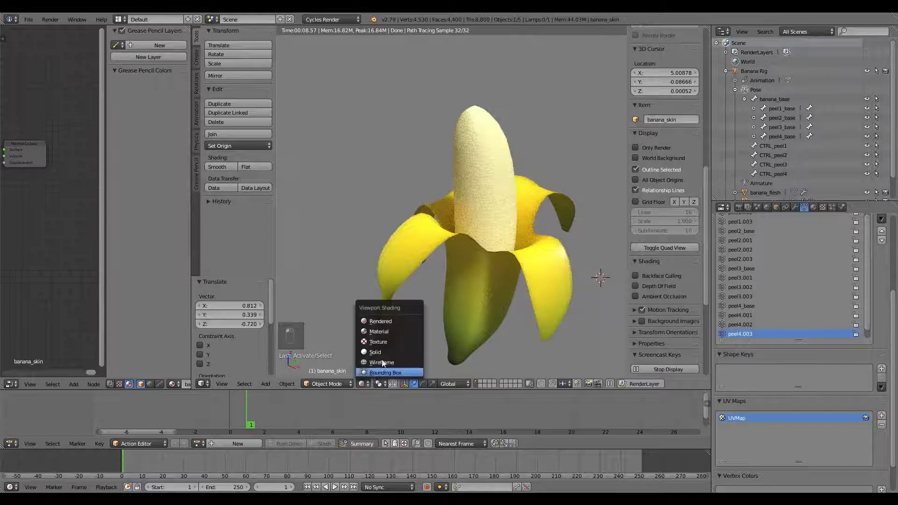
click(381, 352)
key(Home)
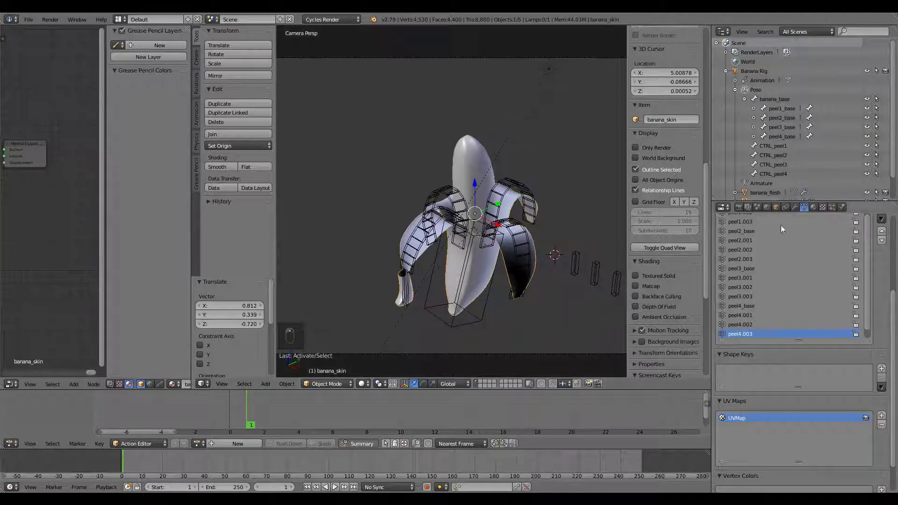
click(796, 209)
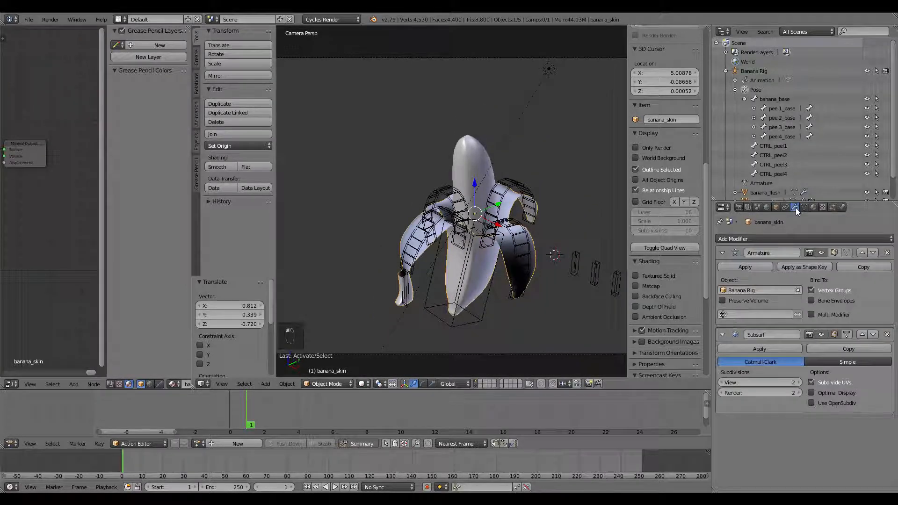
click(767, 239)
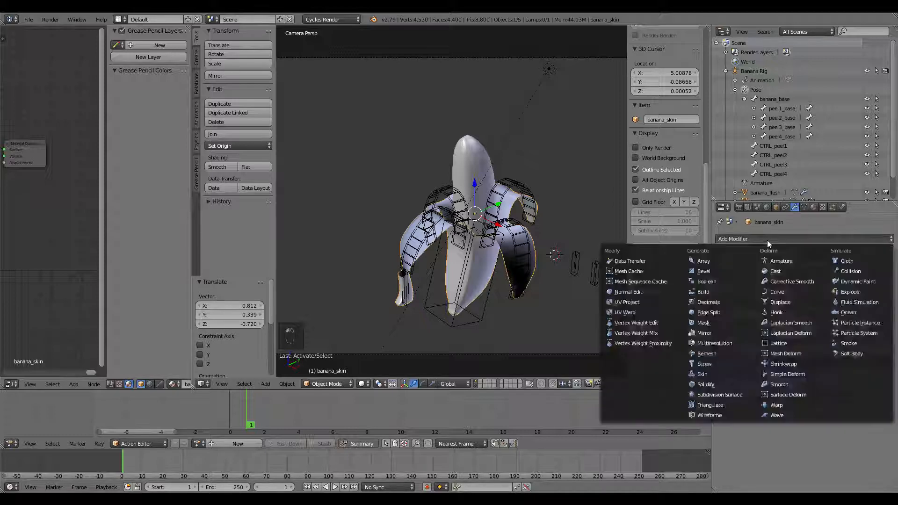
click(704, 381)
Place the Solidify modifier above Subsurf in the stack and set its thickness to 0.1740
scroll(569, 287, up, 4)
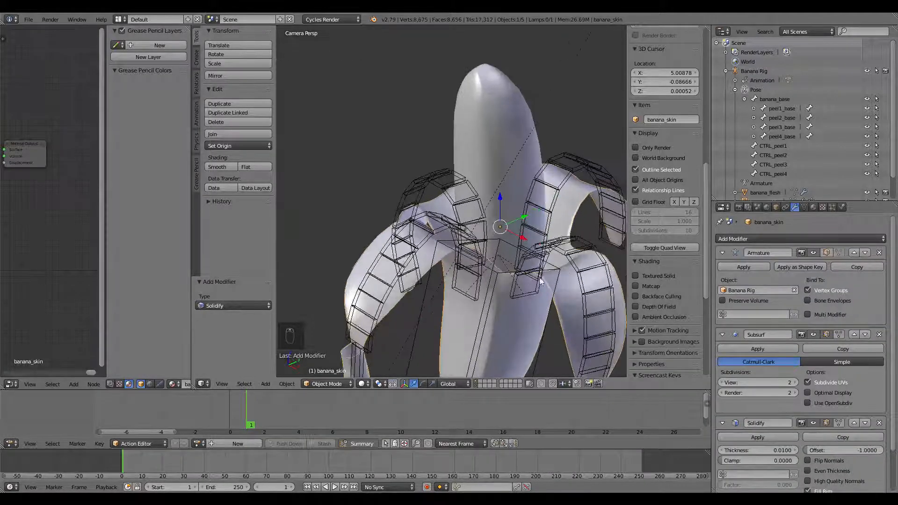
shift+middle_drag(519, 283, 502, 235)
scroll(774, 403, down, 1)
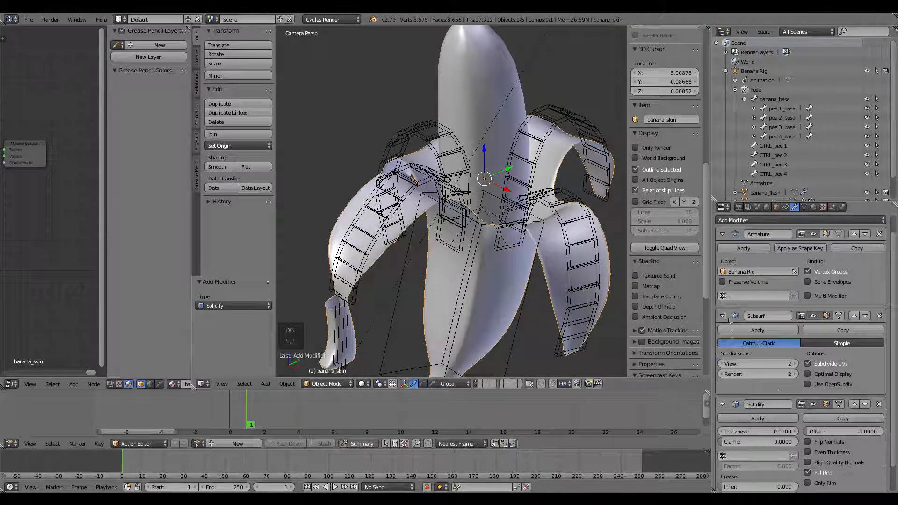
drag(742, 431, 818, 431)
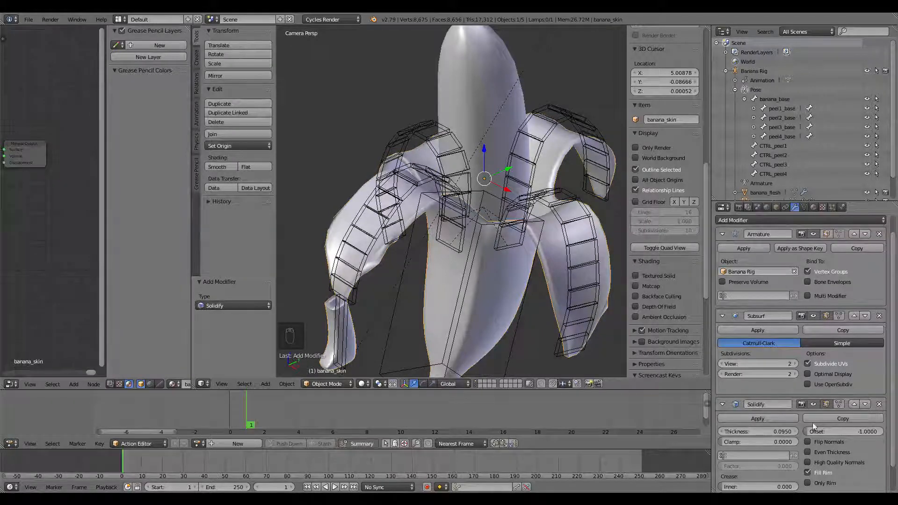
click(854, 404)
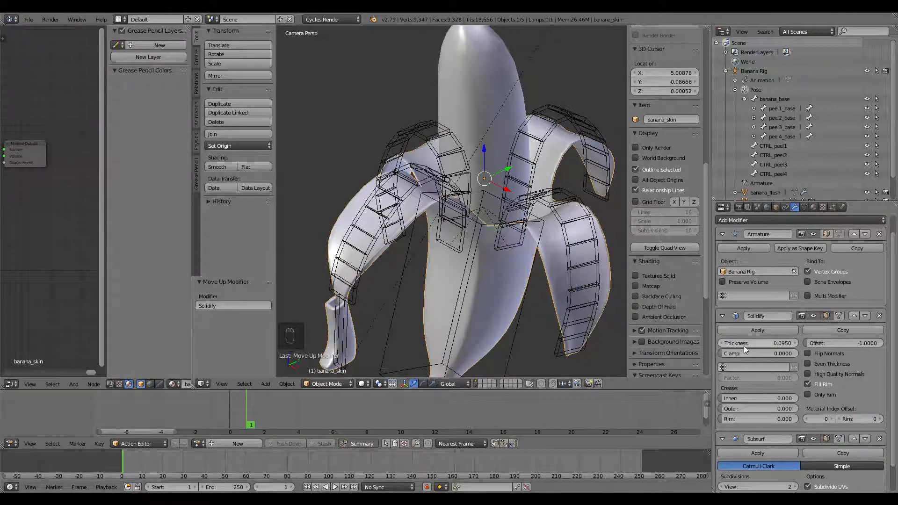
drag(758, 343, 786, 343)
Preview the thickened banana peel in Material shading and in Rendered shading
click(363, 384)
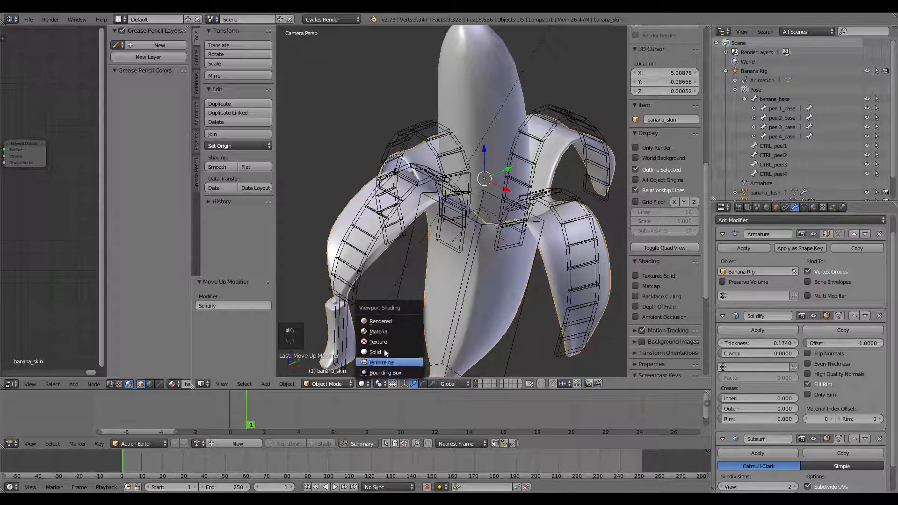
click(388, 331)
scroll(494, 253, down, 3)
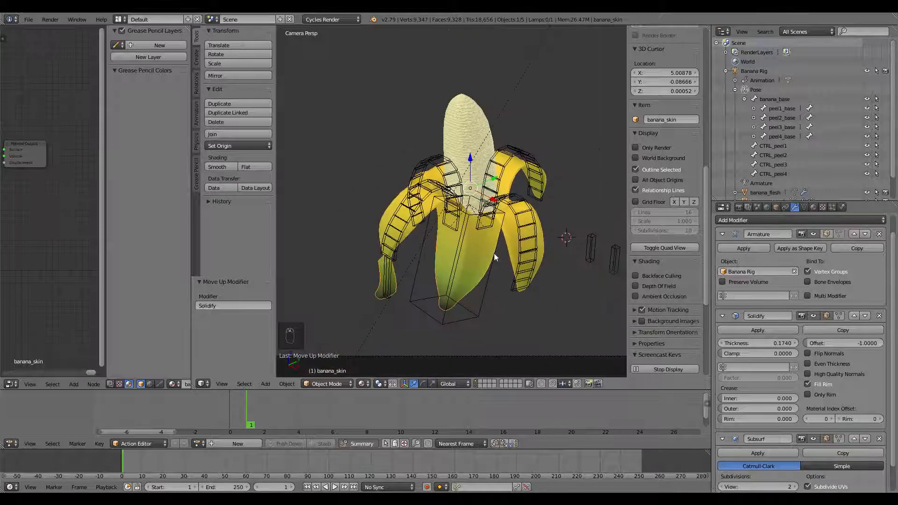
scroll(470, 260, up, 2)
click(363, 384)
click(398, 324)
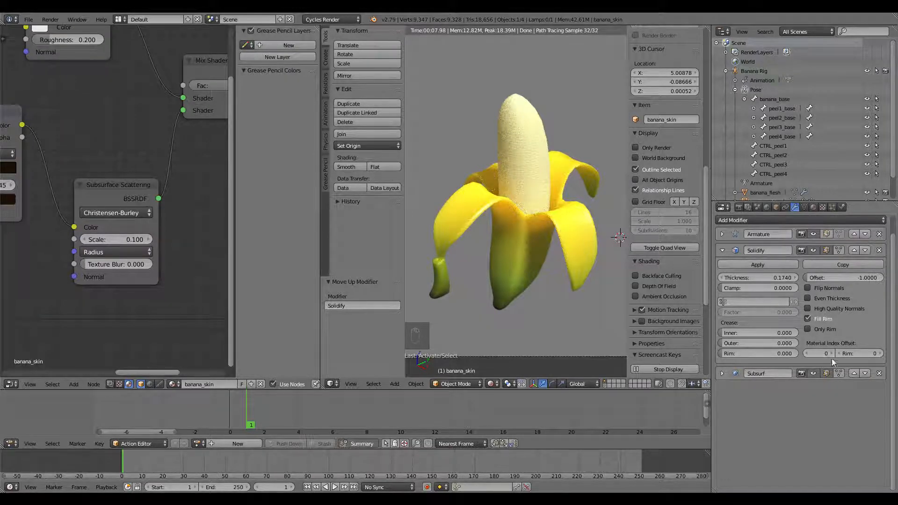
Raise the Solidify modifier's material index offset by one and assign banana_flesh to a second material slot on banana_skin
click(832, 354)
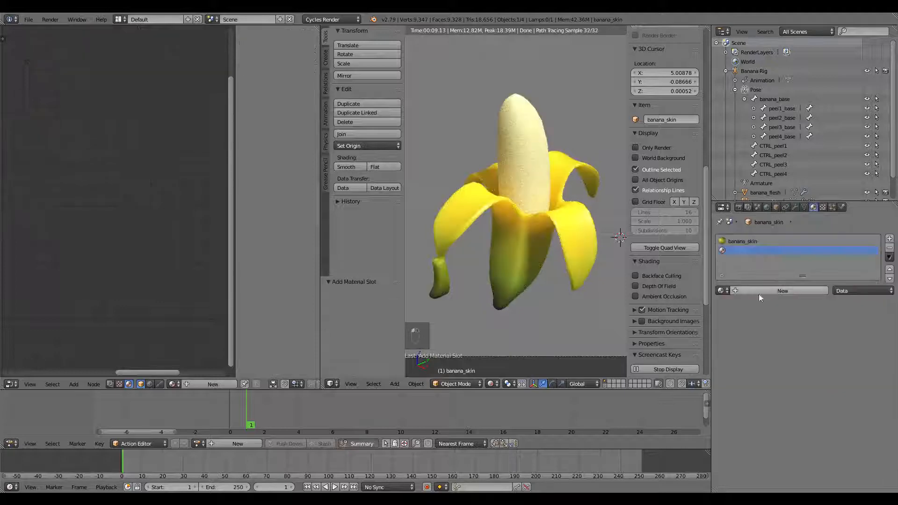
click(728, 290)
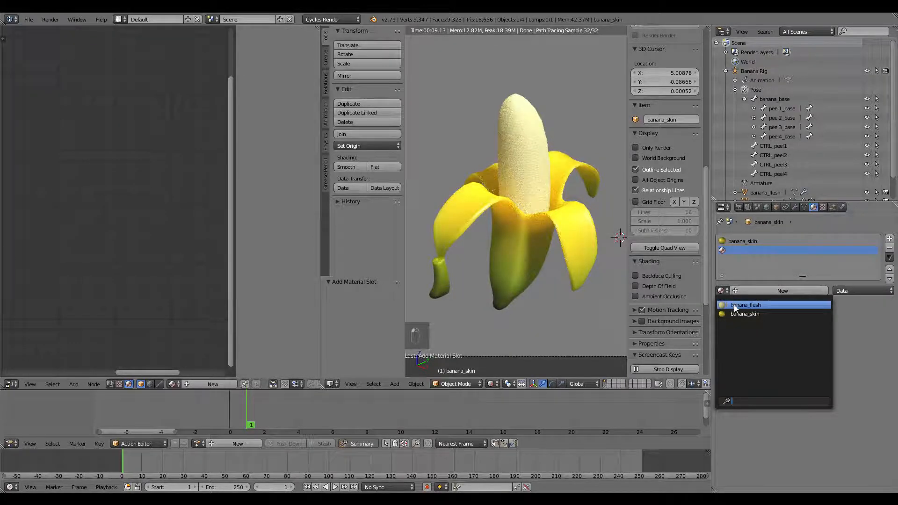
click(734, 304)
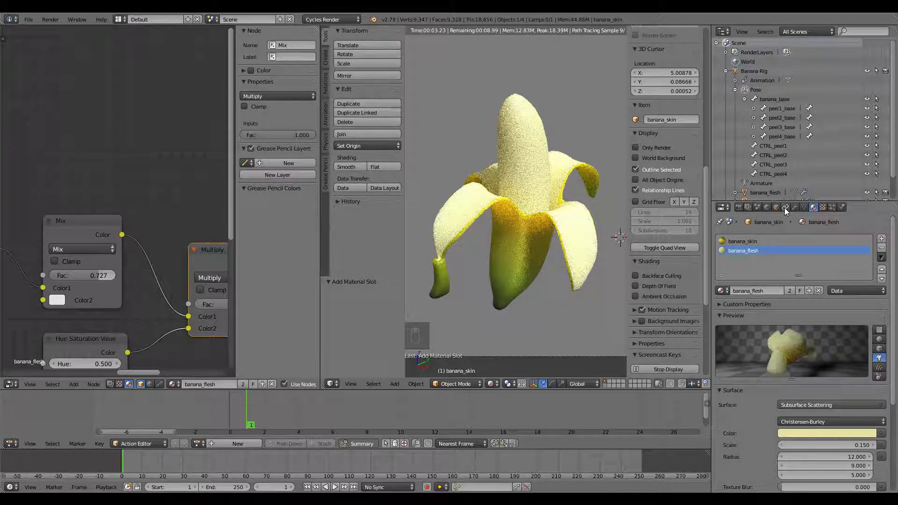
Make the second slot's material a single-user copy, rename it banana_skin_inside, and save the file
click(789, 290)
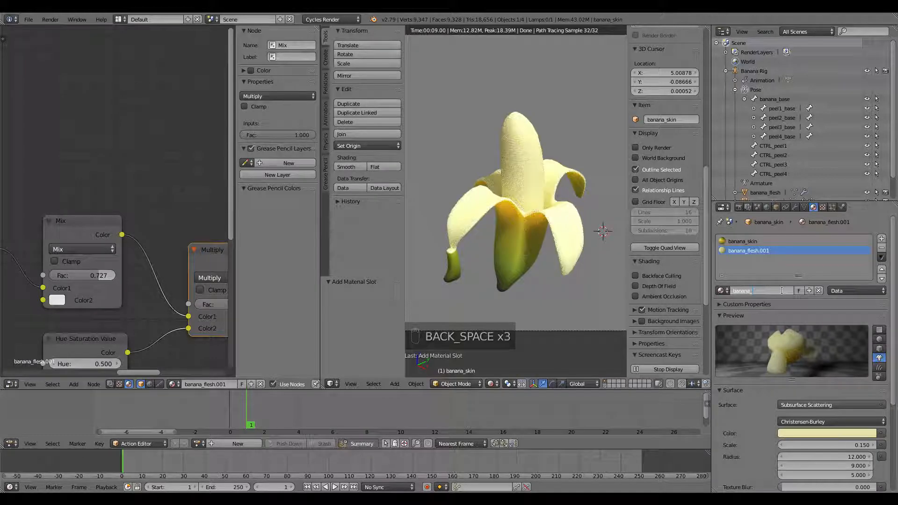
text(skin _inside)
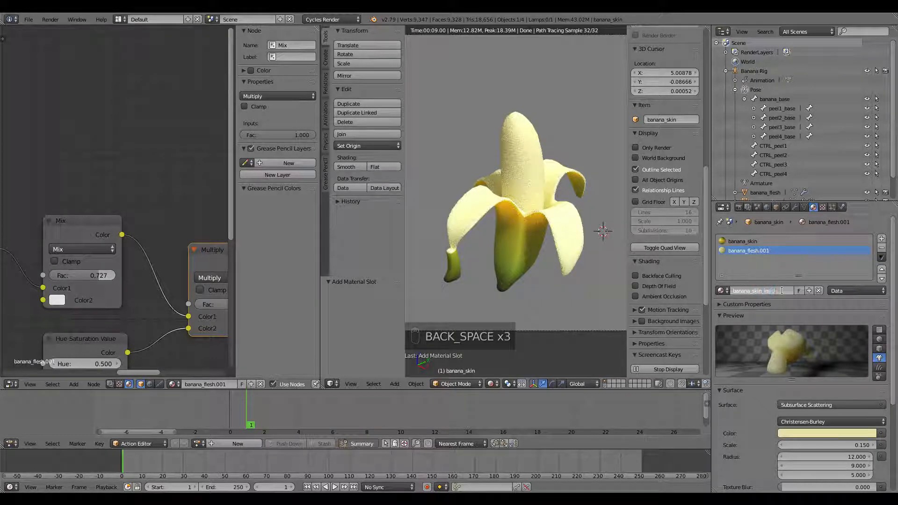
key(Return)
key(ctrl+s)
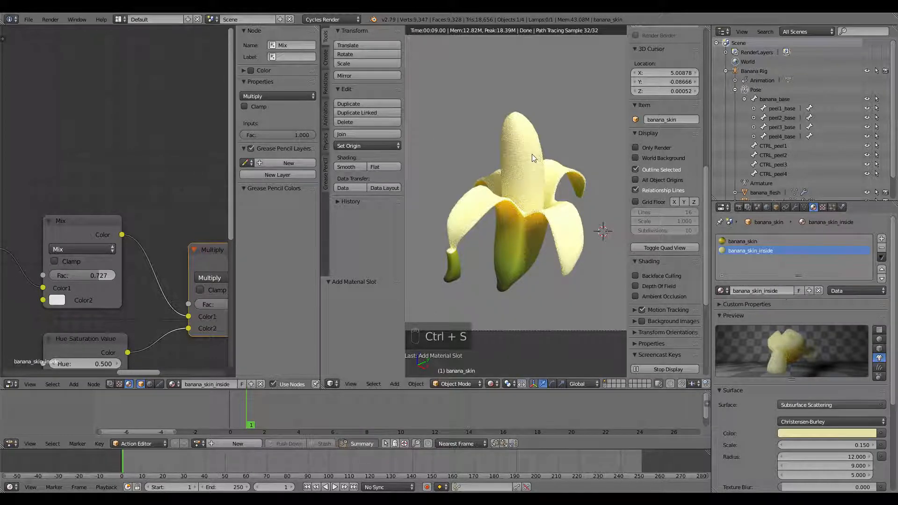
Darken the color of the Subsurface Scattering node in the banana_skin_inside material
scroll(150, 210, down, 4)
middle_drag(182, 290, 98, 276)
middle_drag(120, 216, 115, 274)
scroll(131, 250, up, 3)
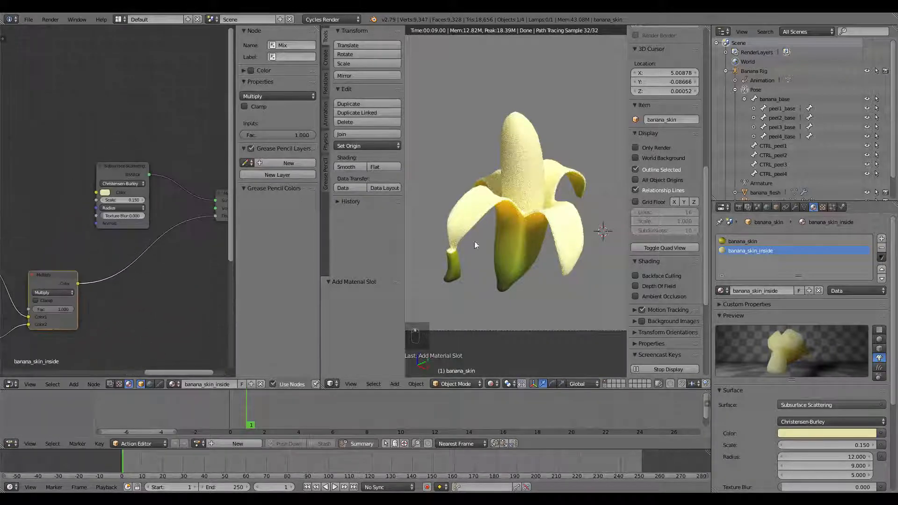
scroll(113, 196, up, 3)
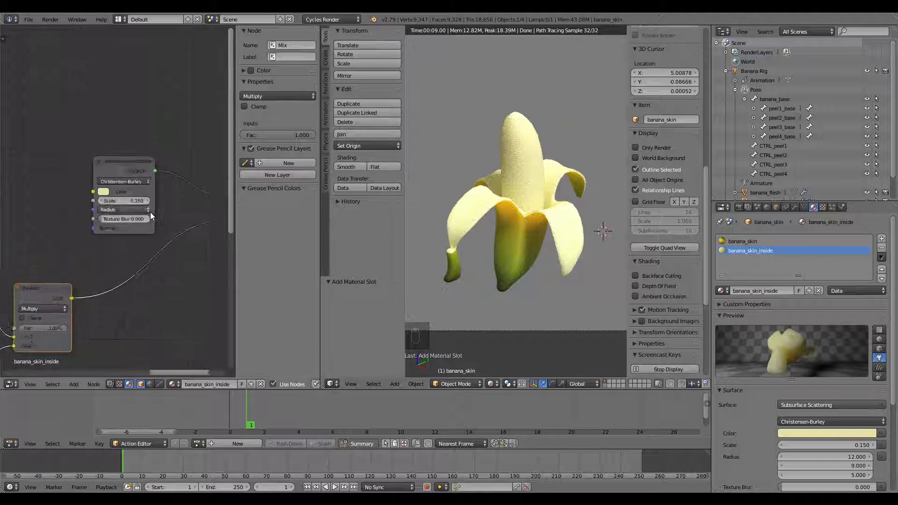
click(102, 189)
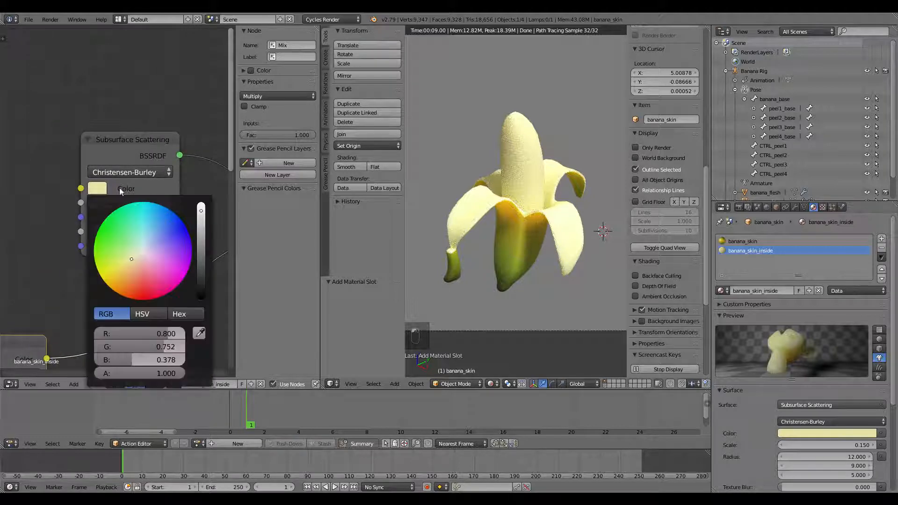
click(202, 224)
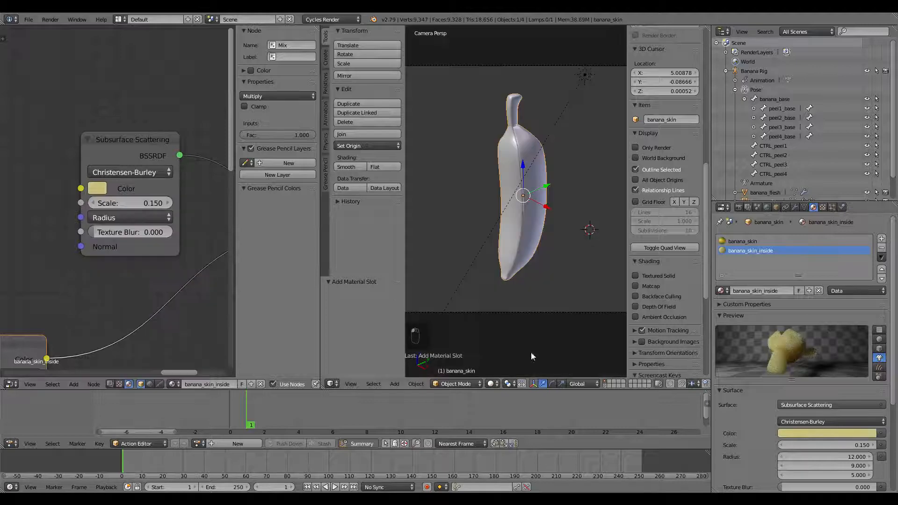
Select the peel control bones of the Banana Rig and delete all their keyframes
click(606, 229)
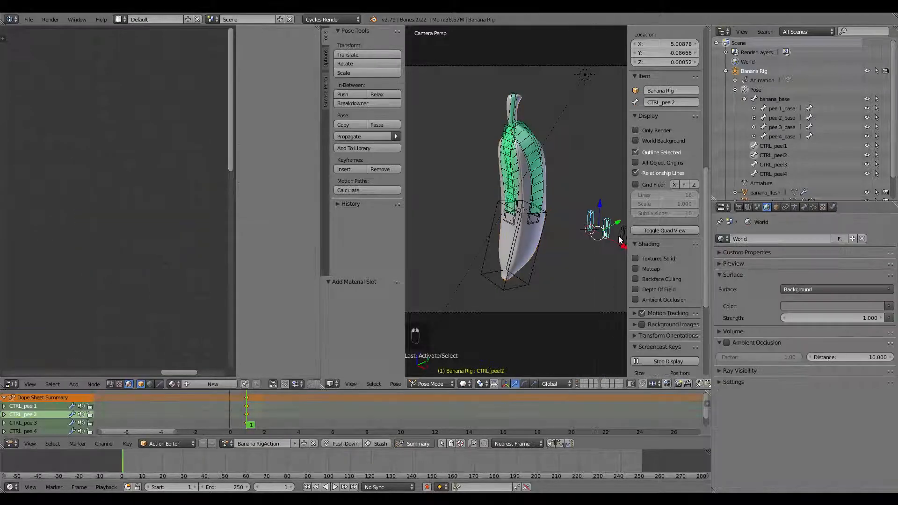
scroll(562, 261, down, 3)
key(a)
key(a)
key(a)
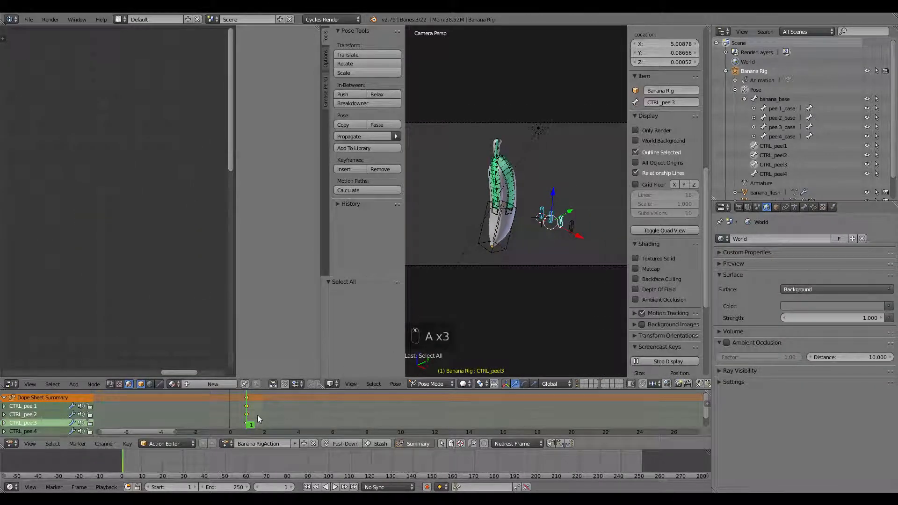
key(Delete)
click(257, 415)
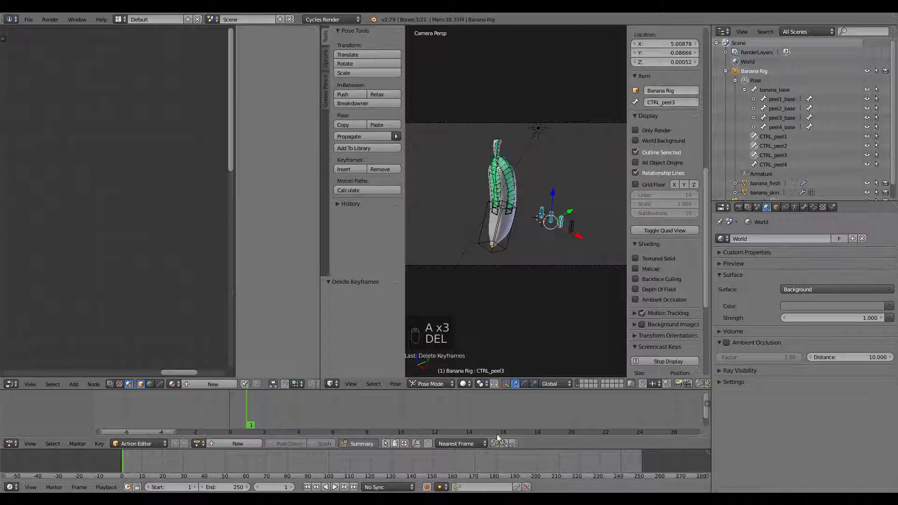
Move all four peel control bones 0.791 along the global X axis to open the peels, and start a test render
shift+click(571, 227)
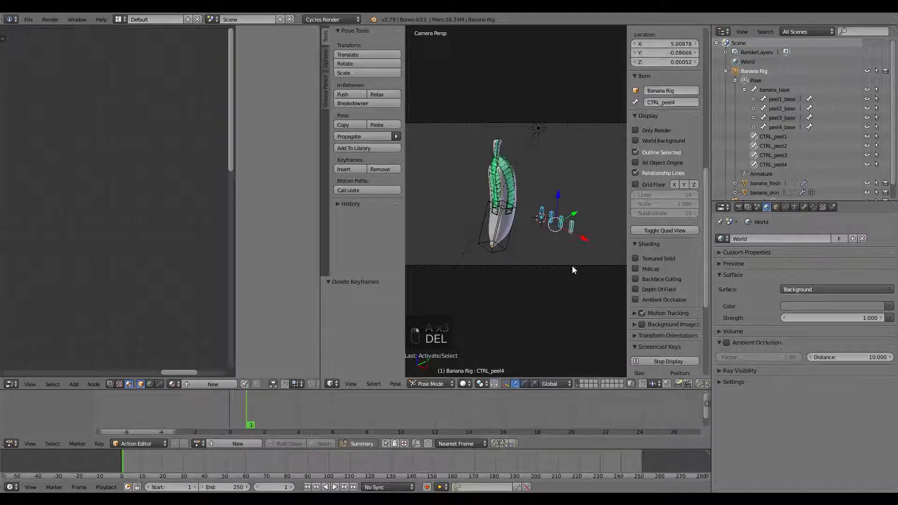
key(g)
right_click(537, 197)
key(g)
key(x)
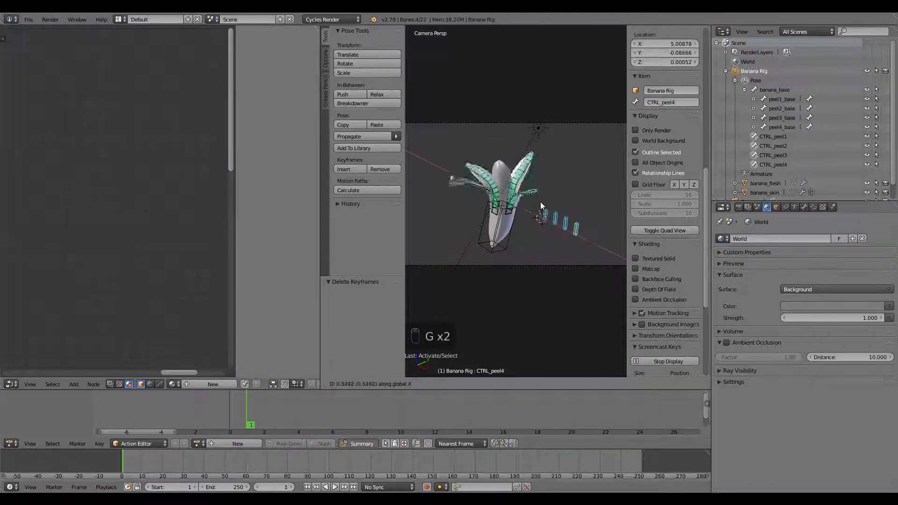
click(534, 198)
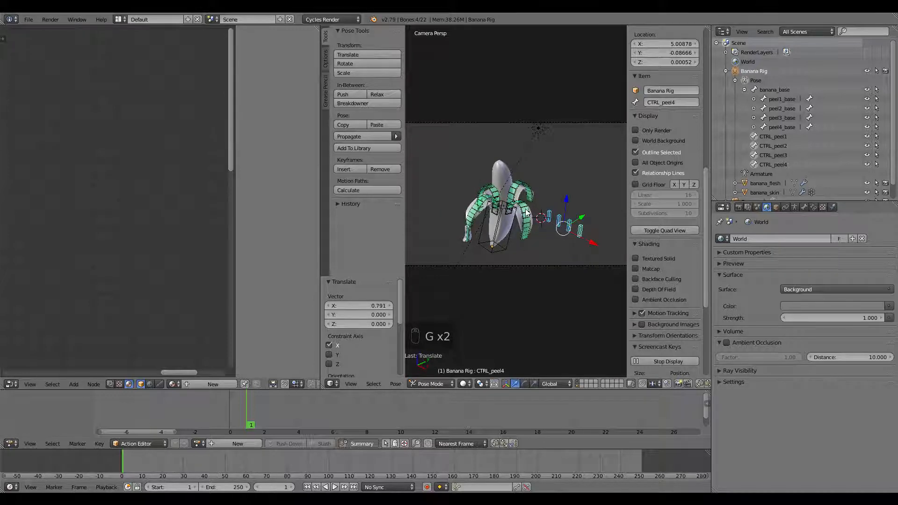
key(F12)
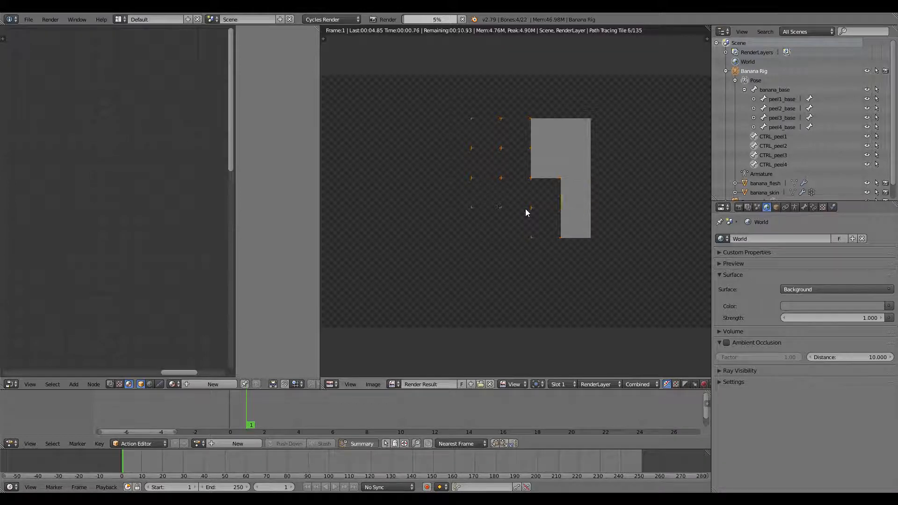
key(Escape)
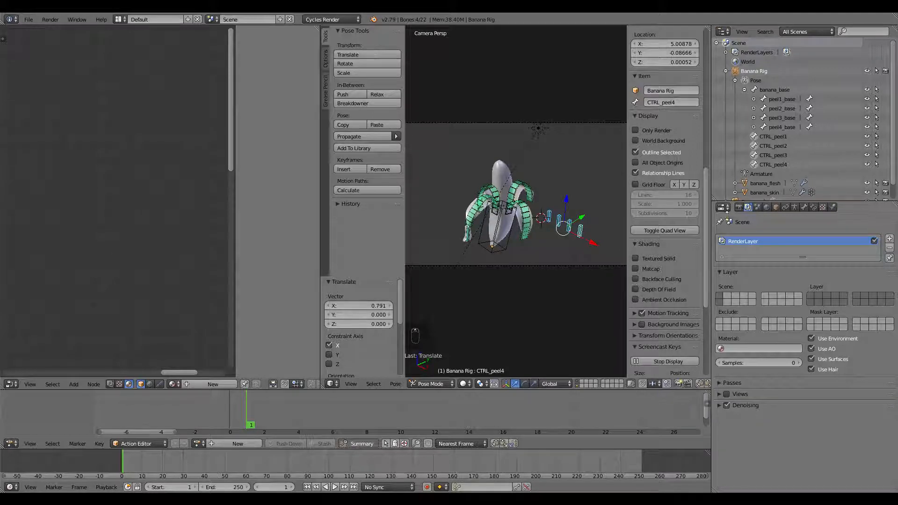
Set the number of render samples to 100 in the render settings
click(738, 207)
click(827, 438)
text(100)
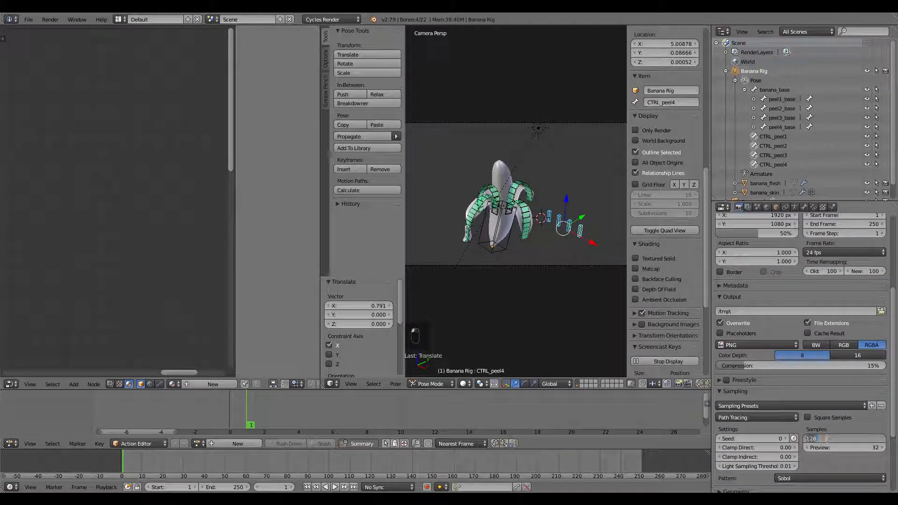
key(Return)
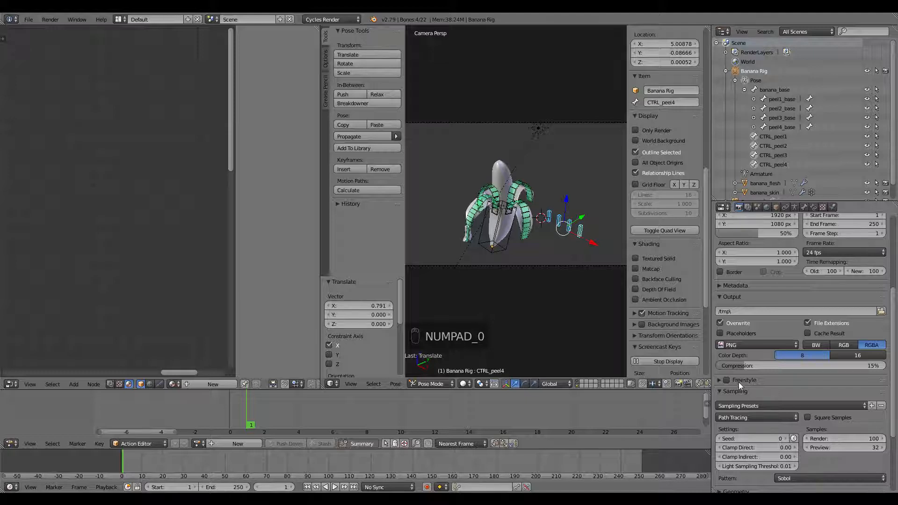
Set the render tile size to 256 in both X and Y in the Performance settings
scroll(745, 431, down, 5)
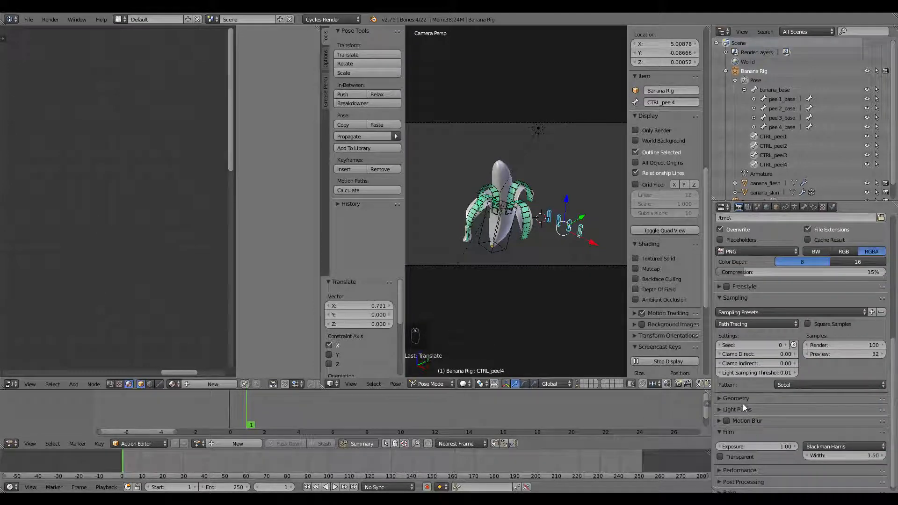
click(738, 470)
scroll(765, 430, down, 6)
click(749, 425)
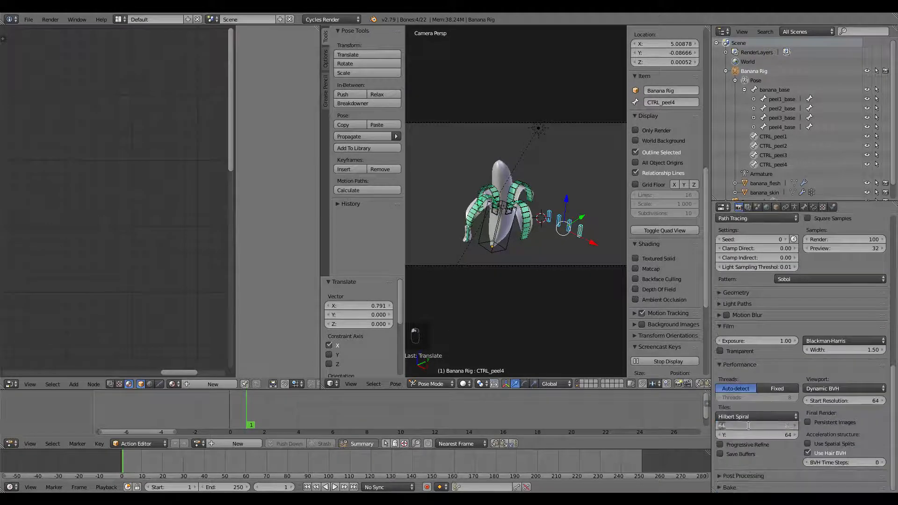
text(256)
key(Tab)
text(256)
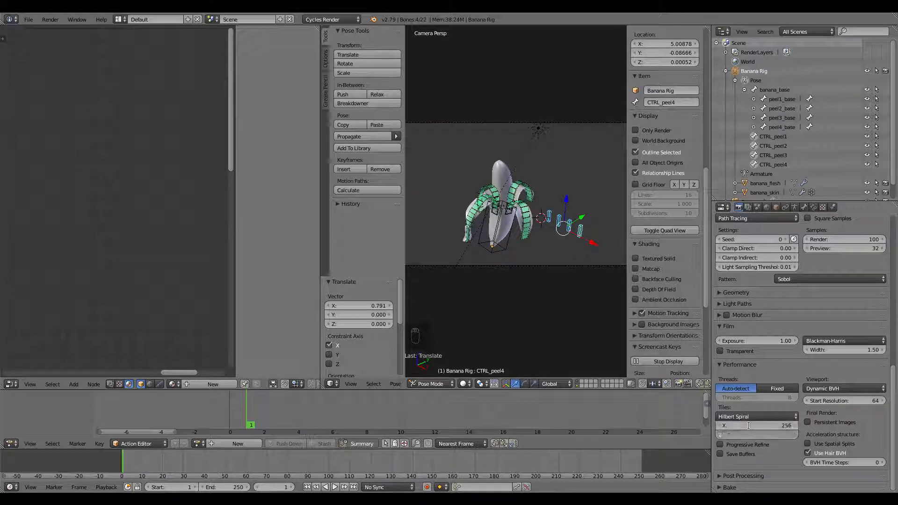
key(Return)
scroll(555, 219, up, 3)
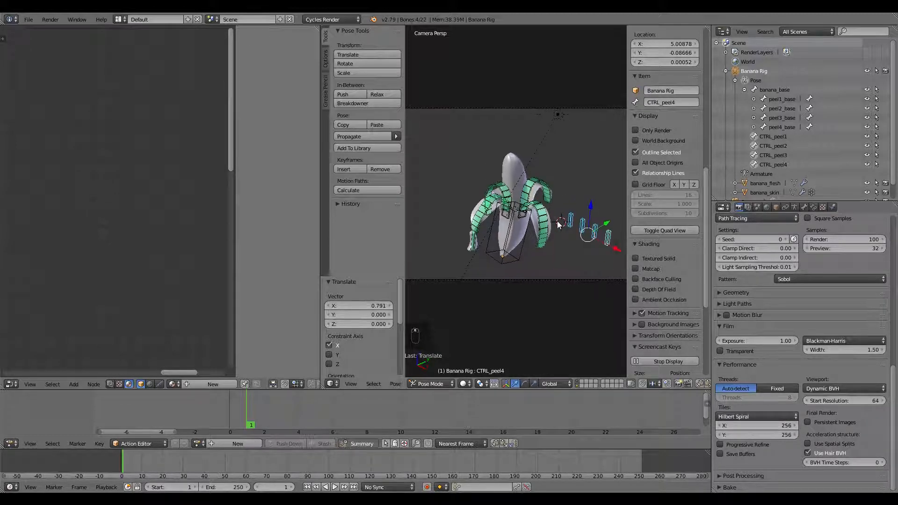
Set the render resolution to 1280 × 720 px at 100% scale and save the file
scroll(767, 277, up, 10)
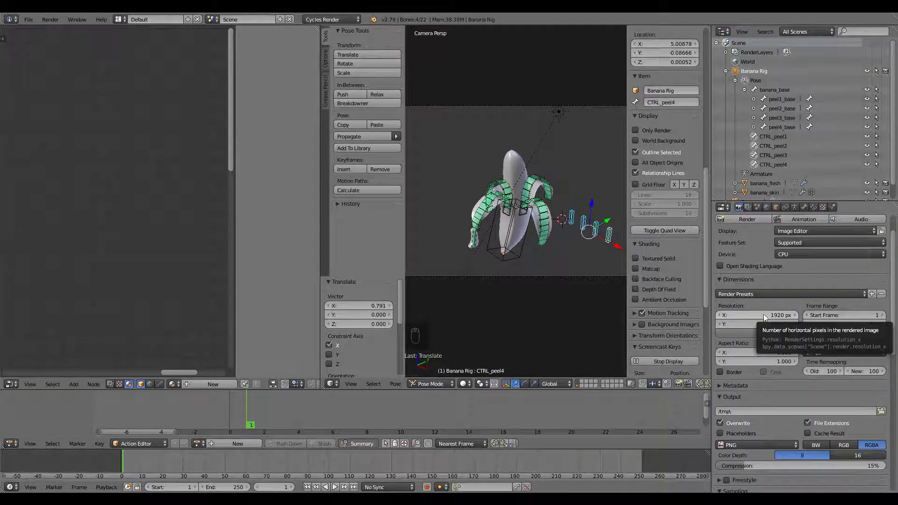
click(759, 314)
text(1280)
key(Tab)
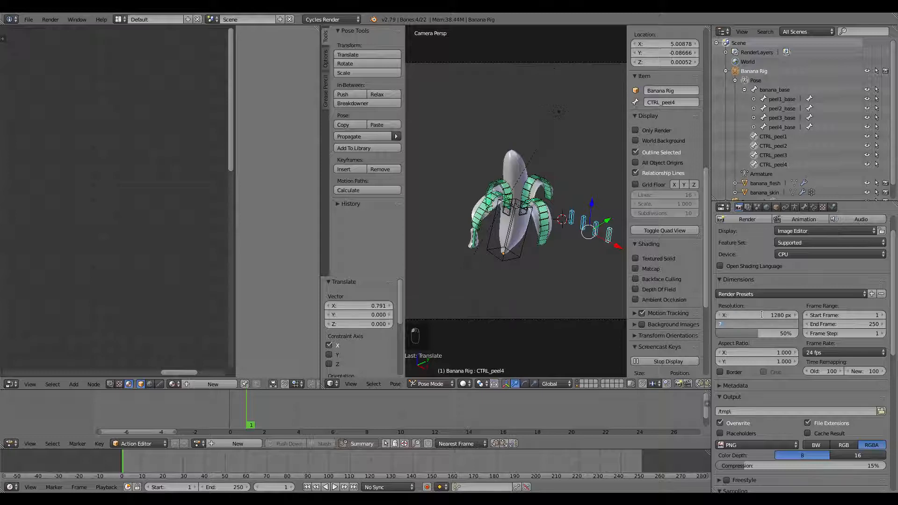
text(720)
key(Return)
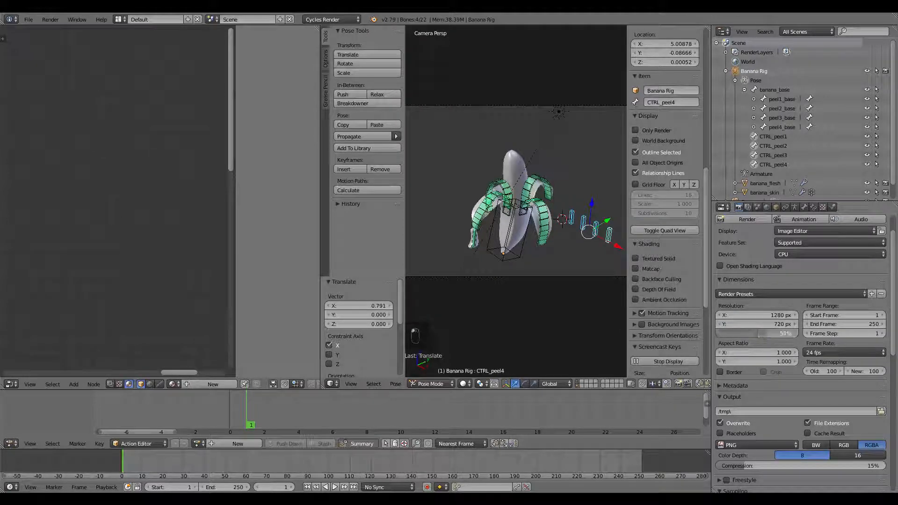
key(ctrl+s)
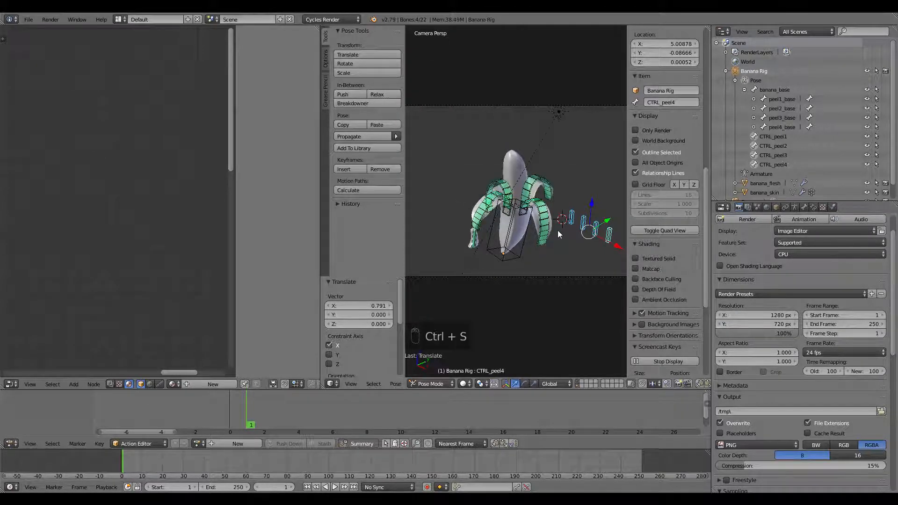
Render the current frame, widen the render view to examine the peeled banana, and return to the 3D view
key(F12)
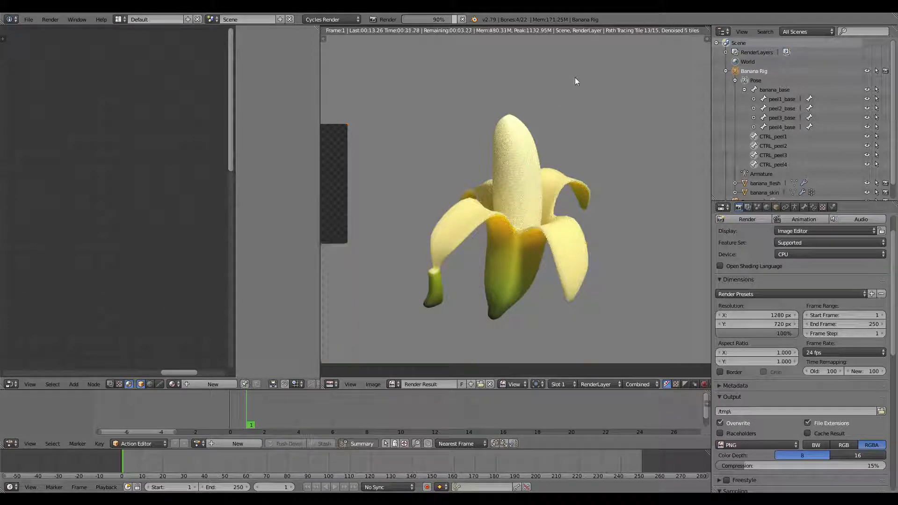
middle_drag(635, 200, 633, 215)
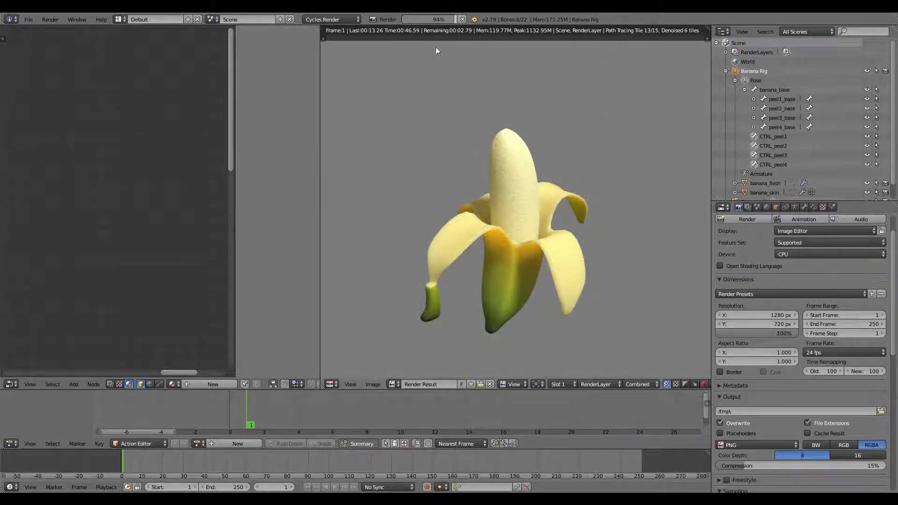
drag(320, 100, 177, 100)
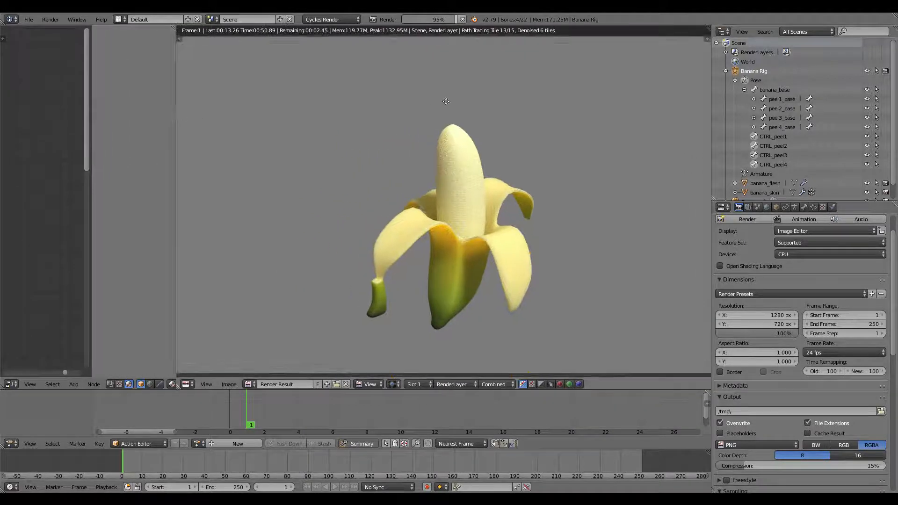
mouse_move(465, 154)
middle_down()
mouse_move(513, 156)
mouse_move(470, 160)
middle_up()
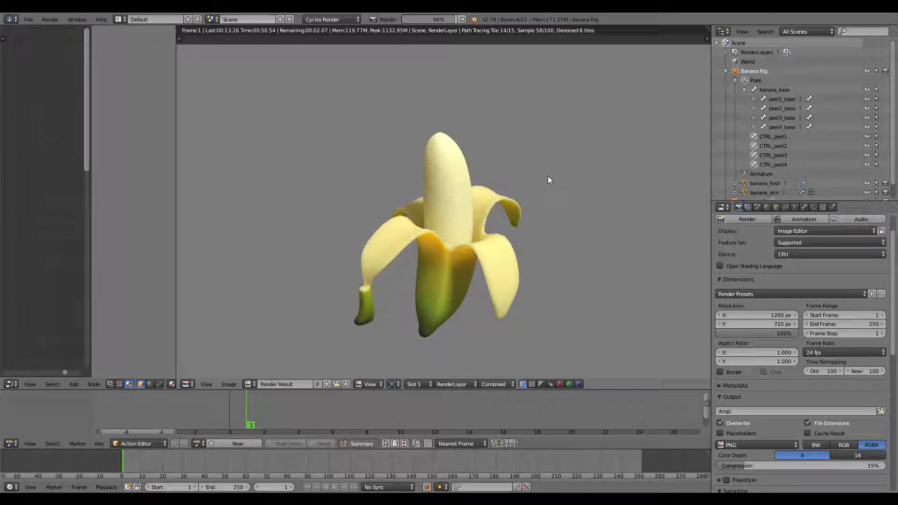
mouse_move(479, 200)
middle_down()
mouse_move(488, 195)
mouse_move(473, 191)
middle_up()
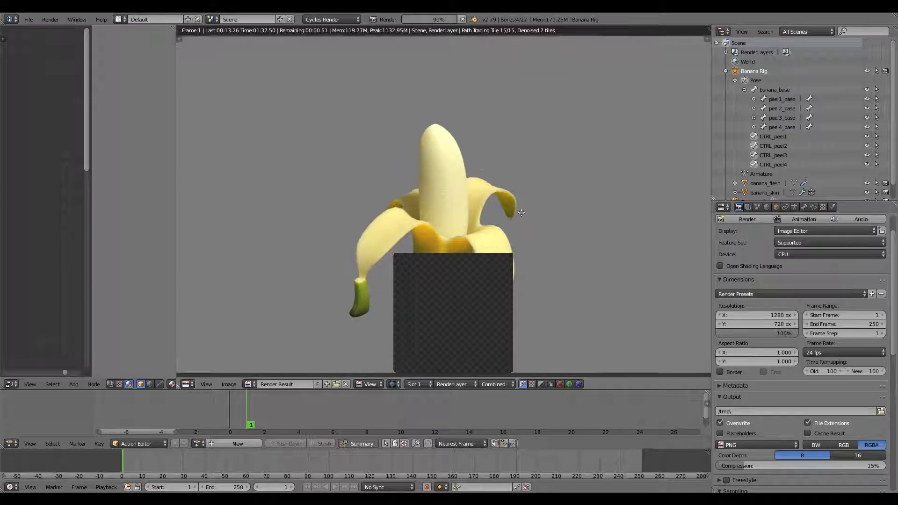
middle_drag(522, 213, 521, 212)
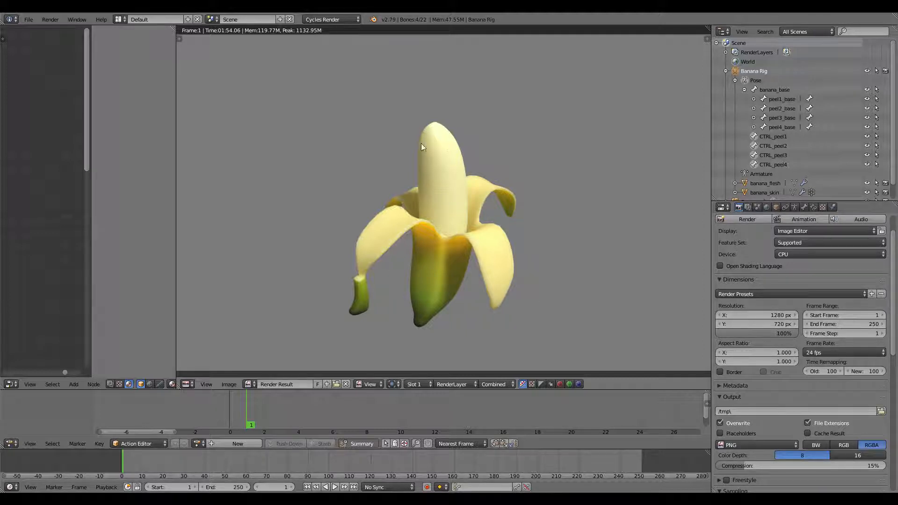
key(Escape)
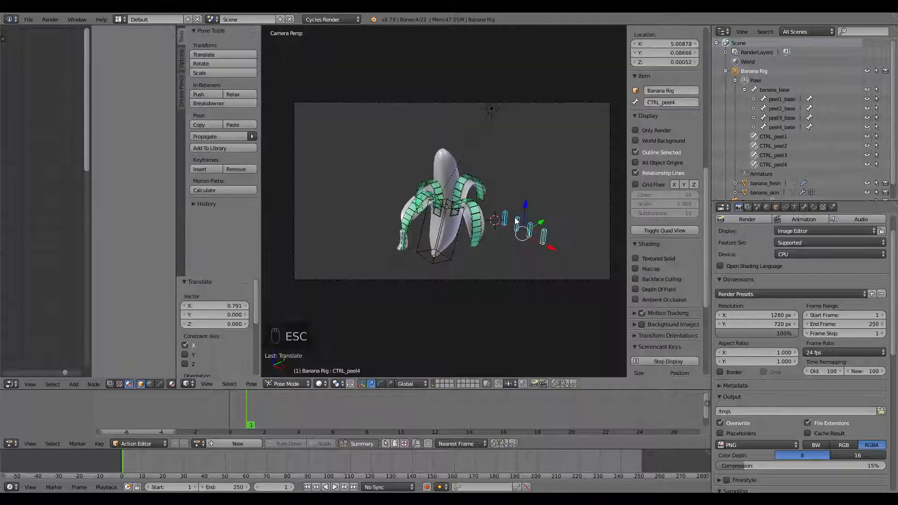
Select banana_flesh, widen the node editor to show its shader nodes, open its material properties, and preview the scene in Rendered shading
right_click(441, 240)
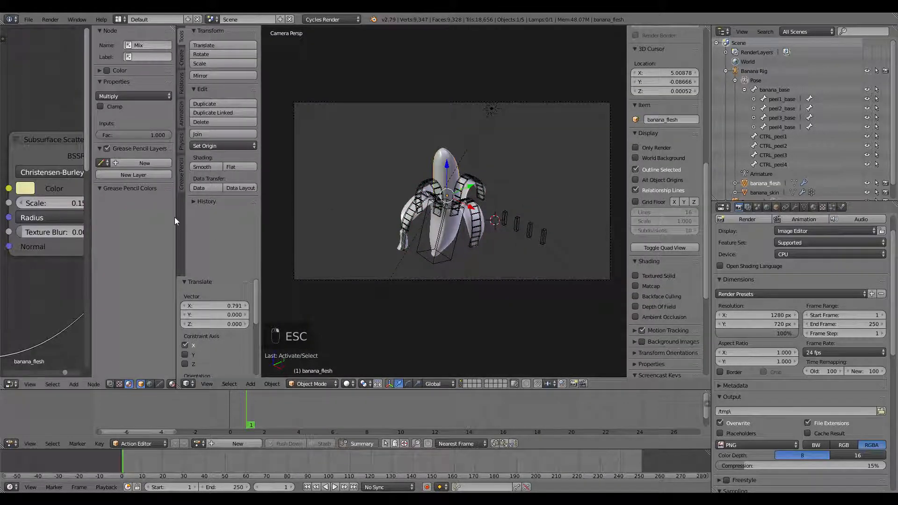
drag(175, 217, 403, 226)
scroll(230, 260, down, 10)
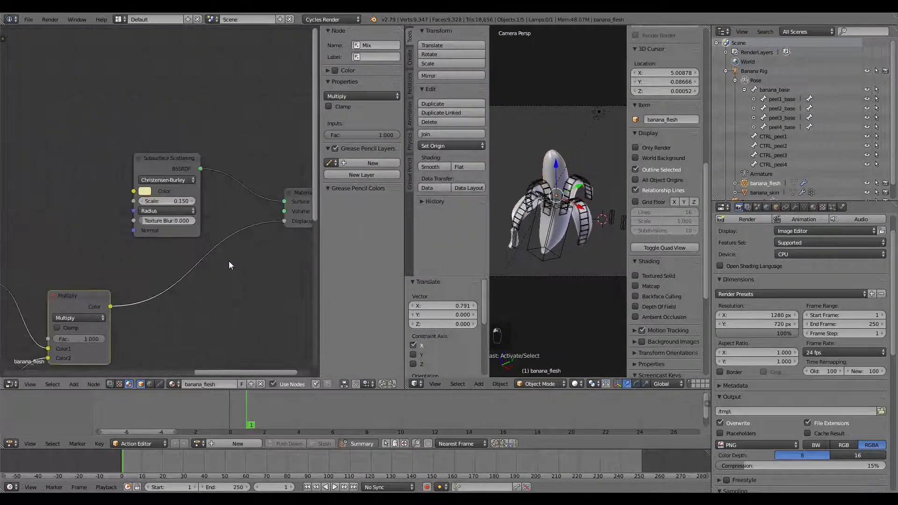
middle_drag(189, 260, 236, 179)
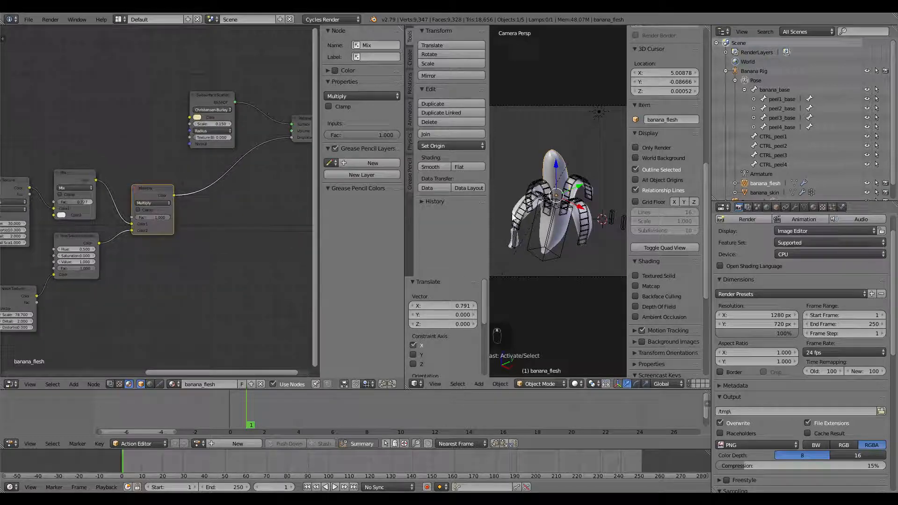
click(813, 207)
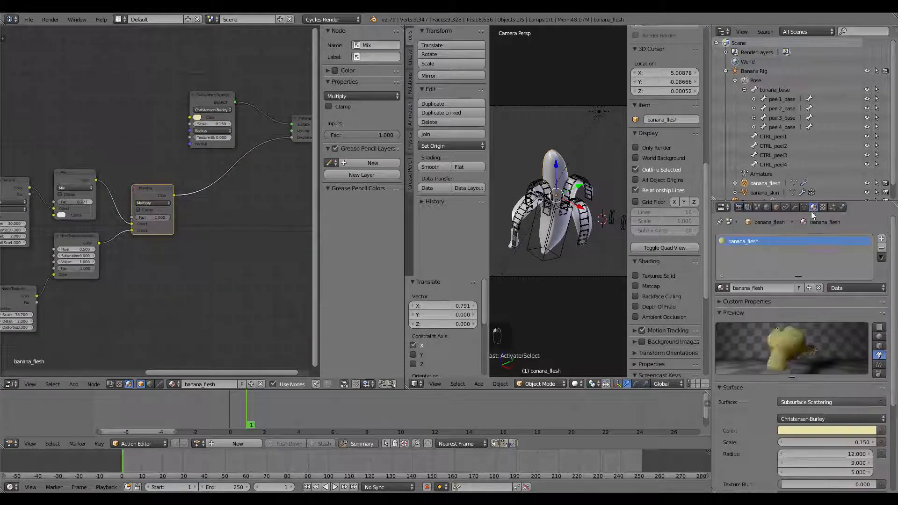
click(576, 383)
scroll(561, 192, up, 4)
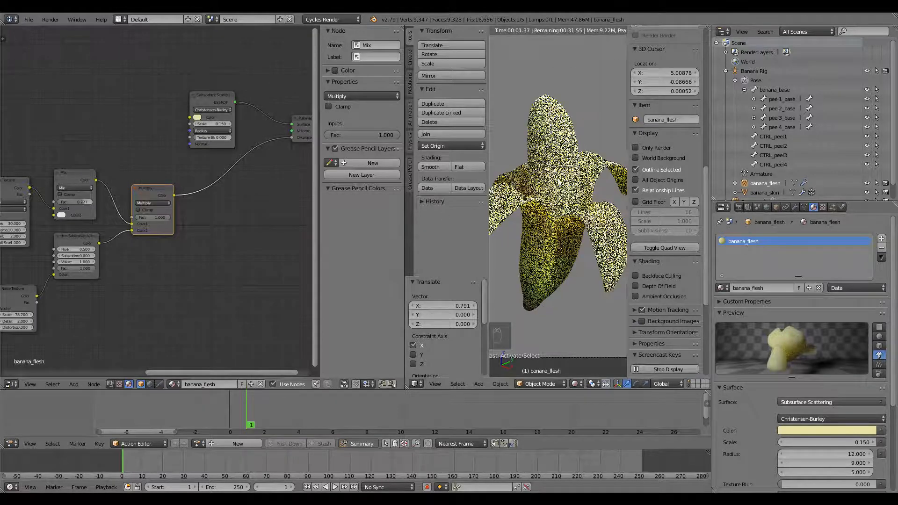
Leave Pose Mode, select the banana_skin object, and bring the banana_skin_inside shader nodes into view
right_click(619, 233)
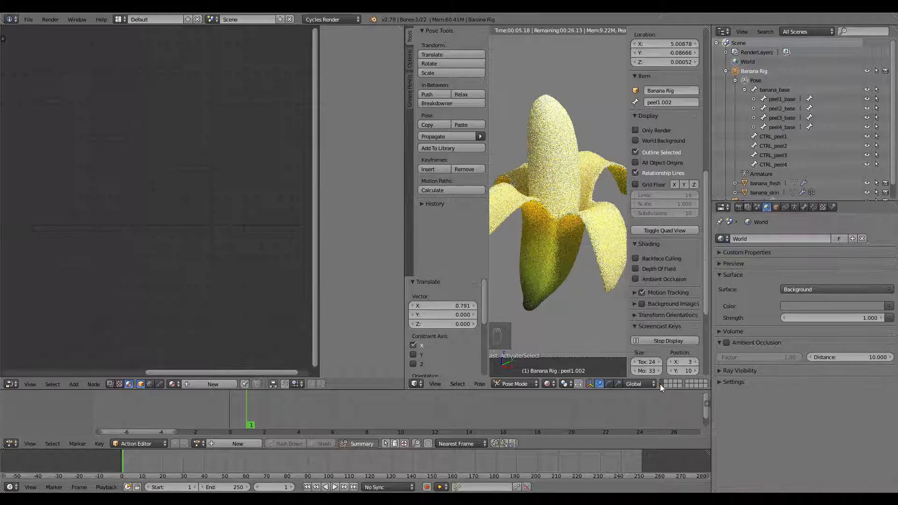
key(ctrl+Tab)
right_click(560, 258)
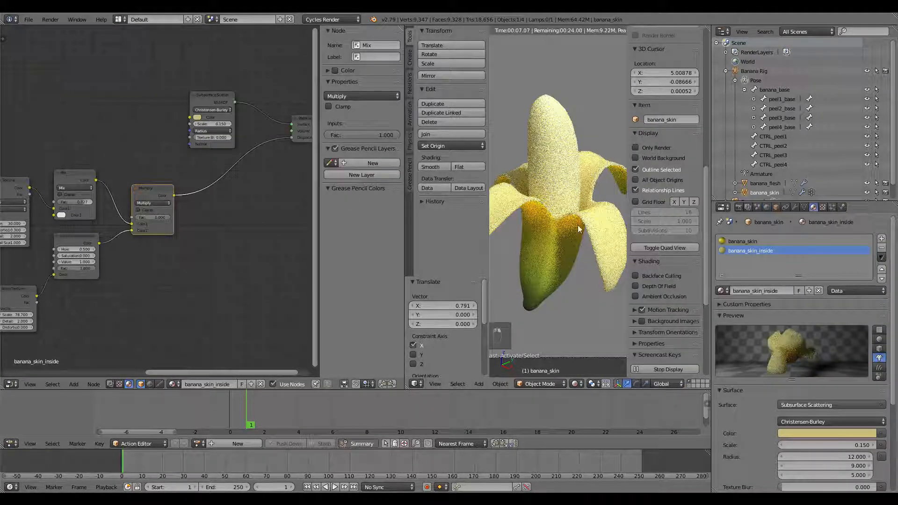
middle_drag(226, 262, 197, 249)
middle_drag(172, 188, 175, 234)
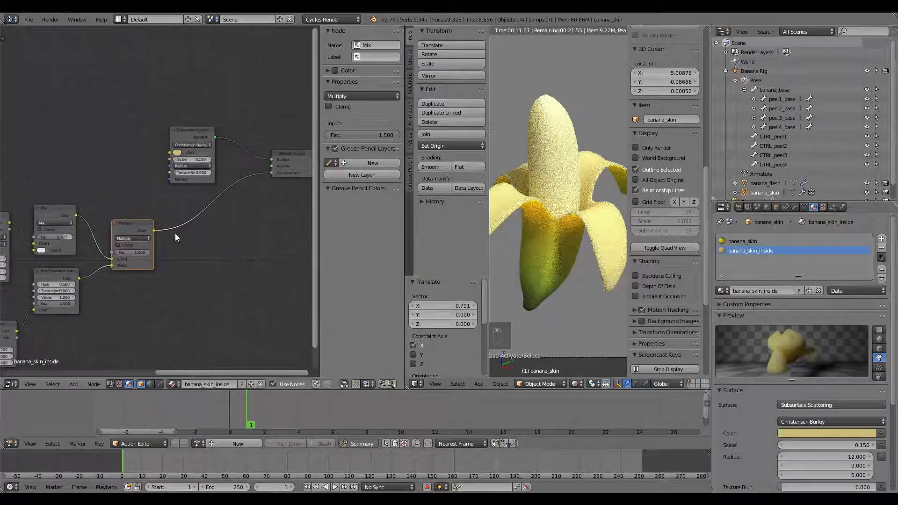
Link the Multiply node's Color output to the Subsurface Scattering Color in banana_skin_inside and examine the inner peels in Material shading
drag(154, 231, 167, 153)
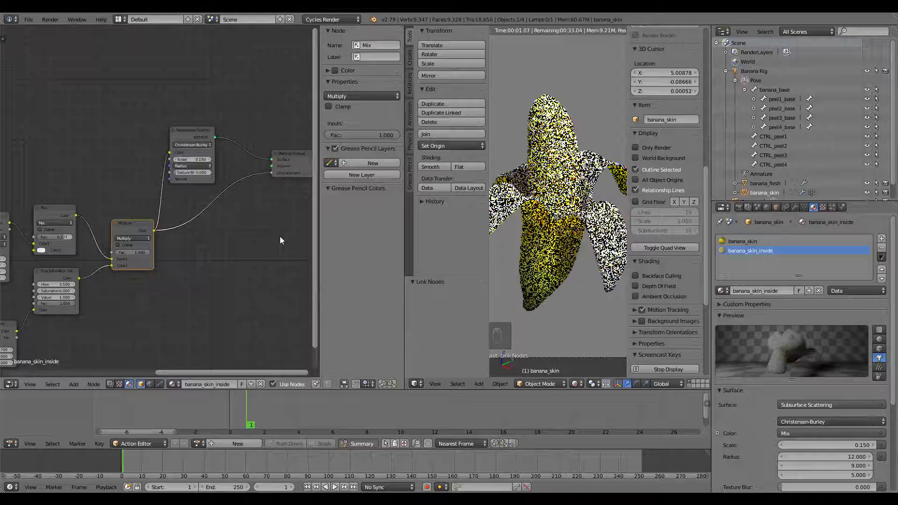
click(577, 383)
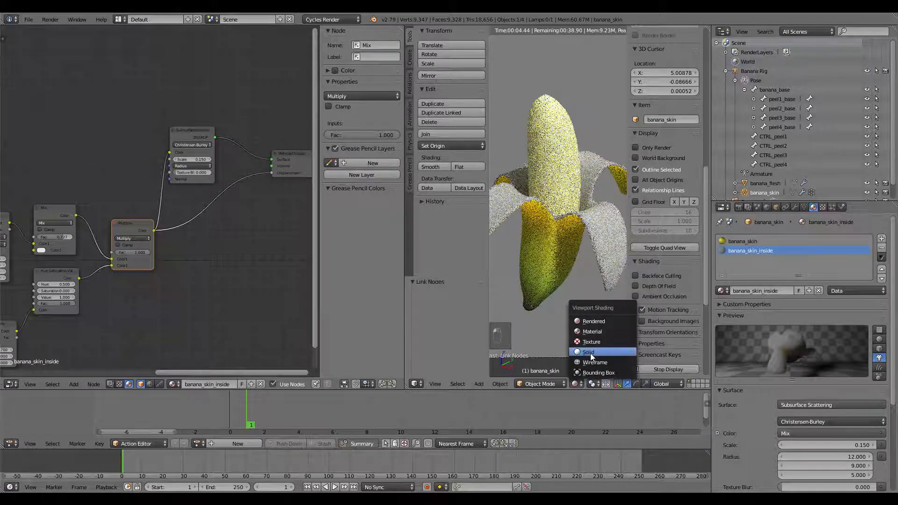
click(591, 332)
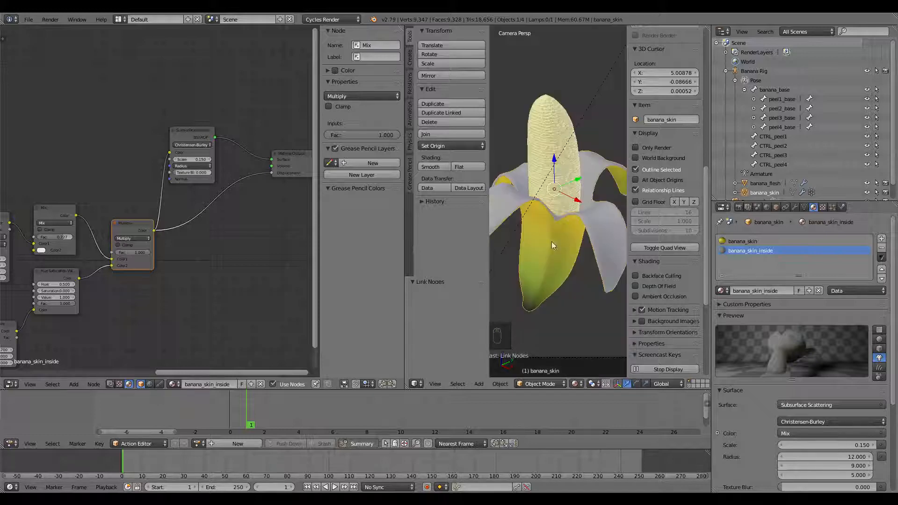
shift+middle_drag(552, 241, 610, 226)
scroll(577, 232, up, 3)
middle_drag(220, 226, 235, 233)
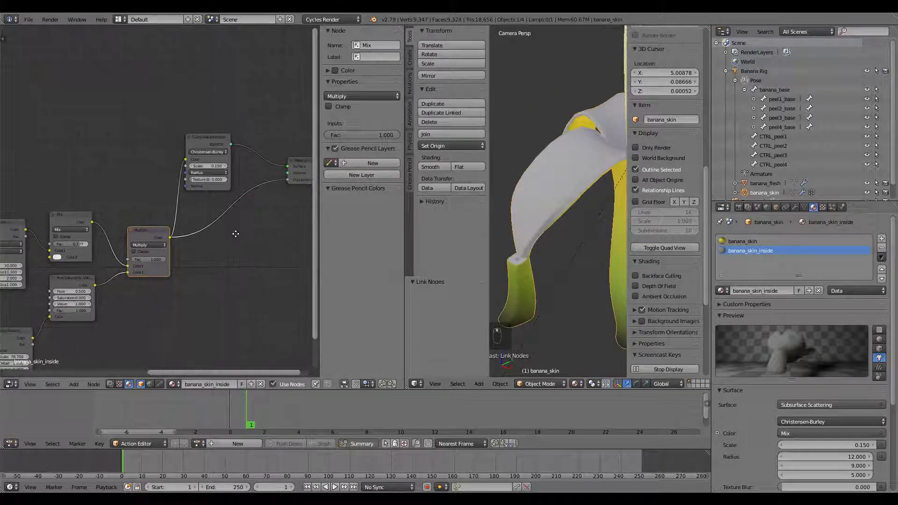
middle_drag(589, 203, 502, 230)
shift+middle_drag(594, 236, 563, 248)
scroll(553, 249, up, 3)
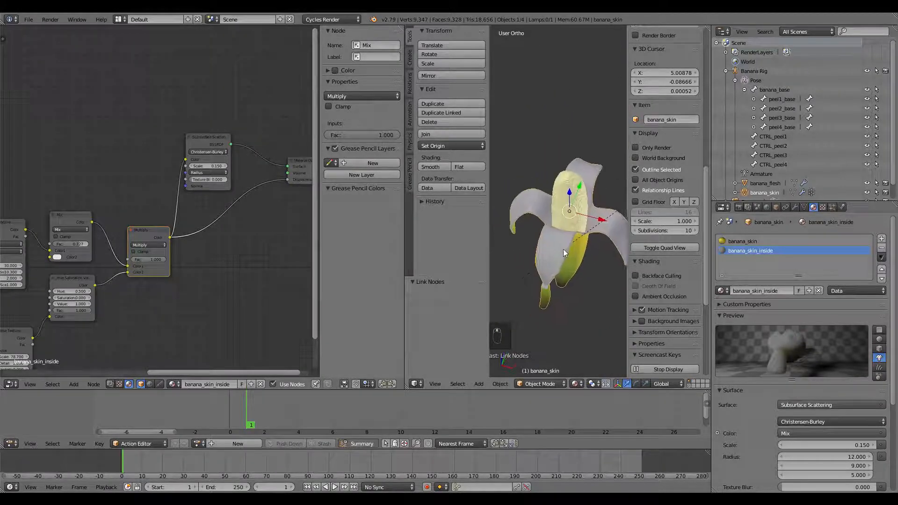
Connect the Texture Coordinate node's UV output to the Vector inputs of both Mapping nodes in the banana_skin_inside material
scroll(259, 221, down, 3)
scroll(179, 251, up, 4)
middle_drag(39, 291, 221, 196)
scroll(222, 200, down, 4)
middle_drag(34, 268, 140, 252)
scroll(113, 262, up, 4)
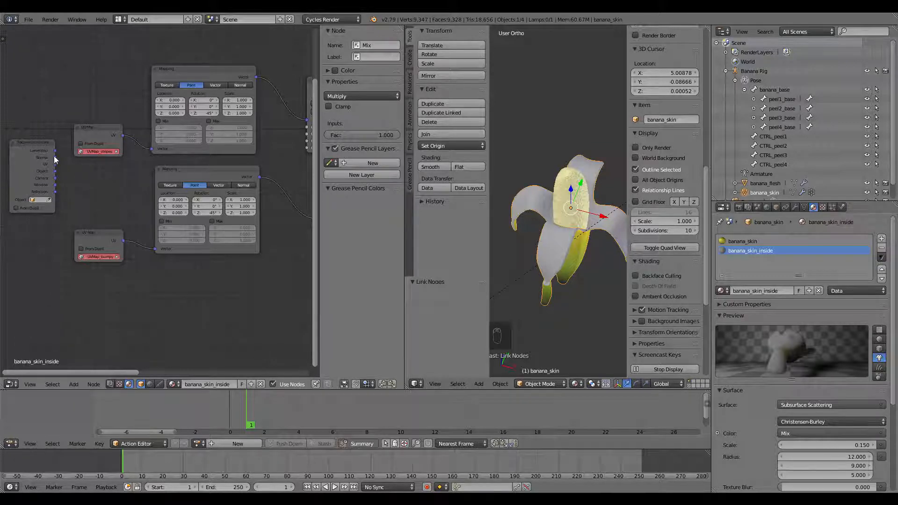
drag(56, 164, 157, 239)
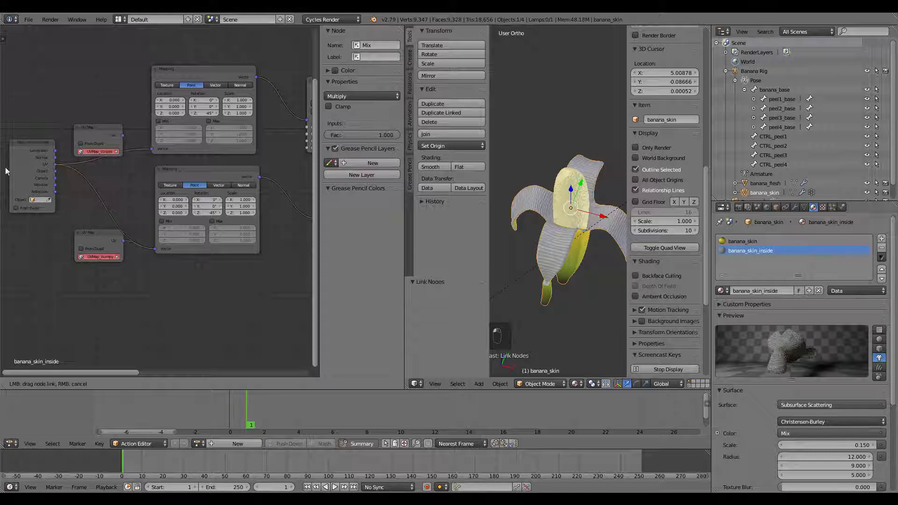
drag(31, 142, 36, 151)
Set a render border around the middle of the opened banana and preview that region in Rendered shading
middle_drag(544, 222, 541, 242)
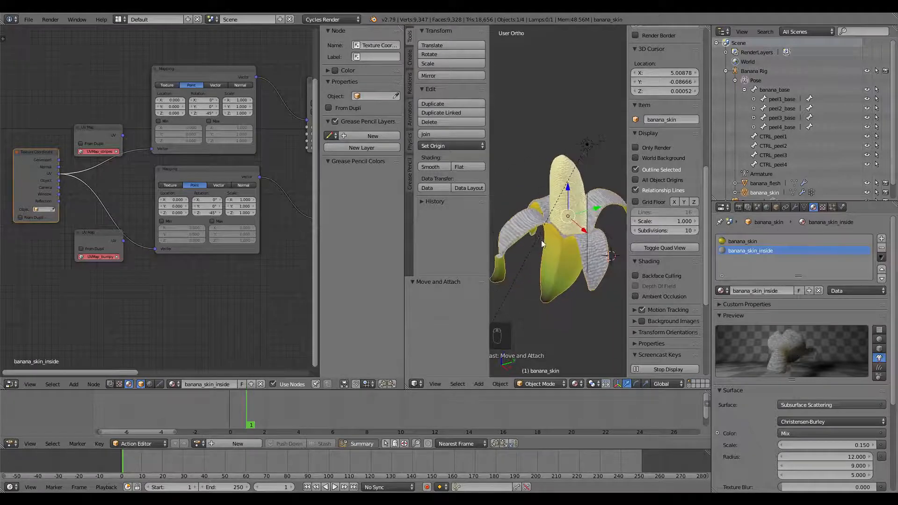
key(ctrl+b)
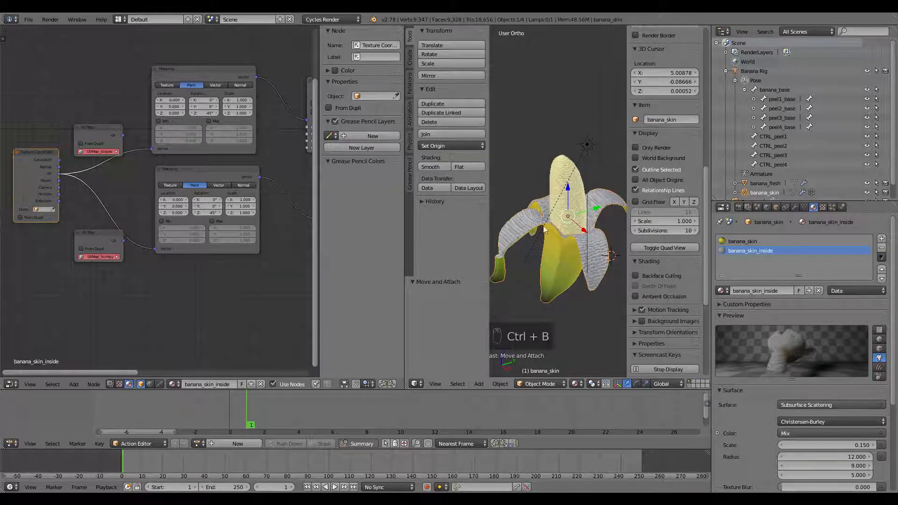
drag(523, 211, 619, 266)
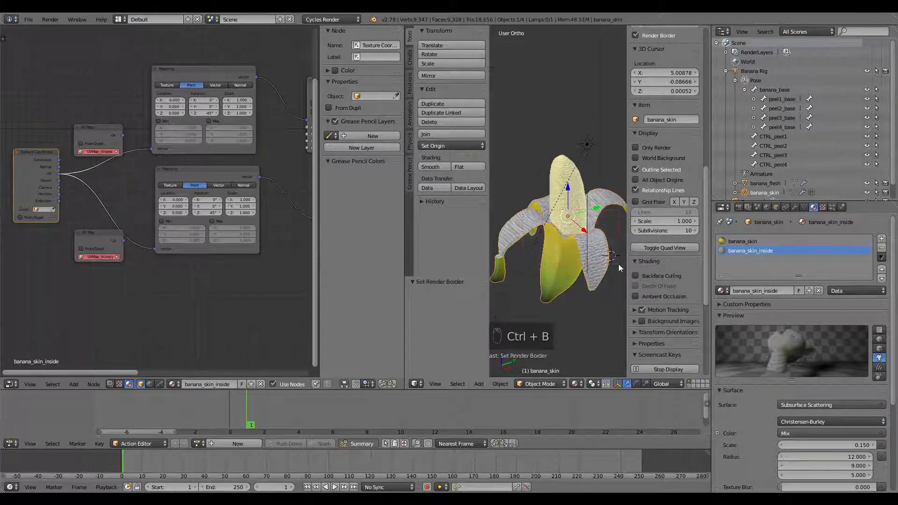
click(575, 383)
click(601, 331)
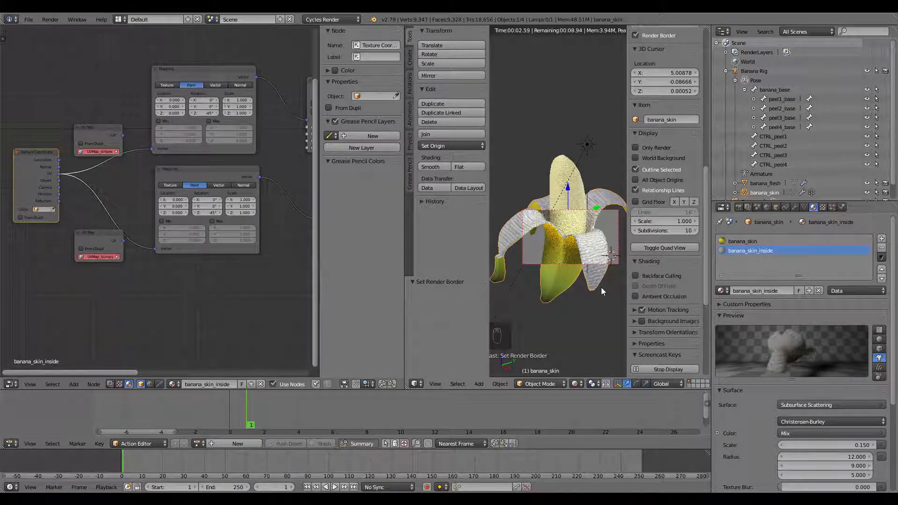
Cut the link from the Multiply node to the Subsurface Scattering Color and clear the render border
scroll(209, 249, down, 5)
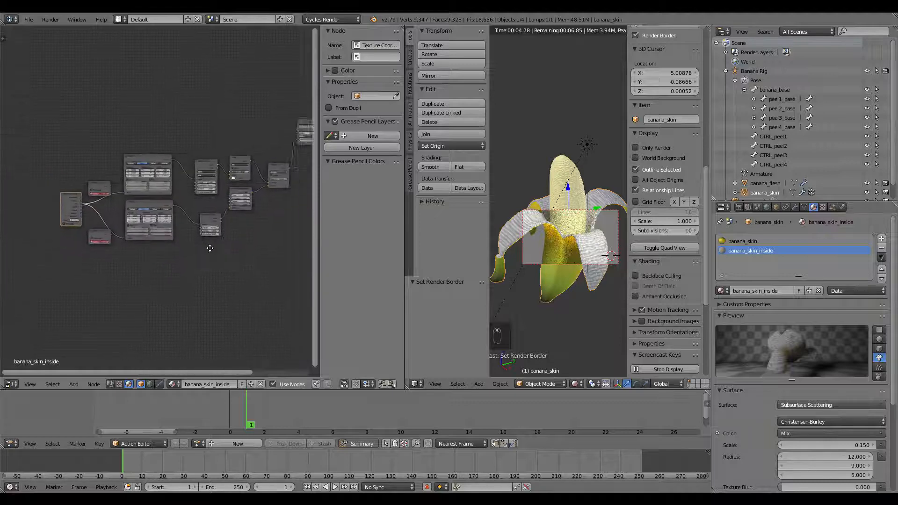
scroll(210, 249, up, 5)
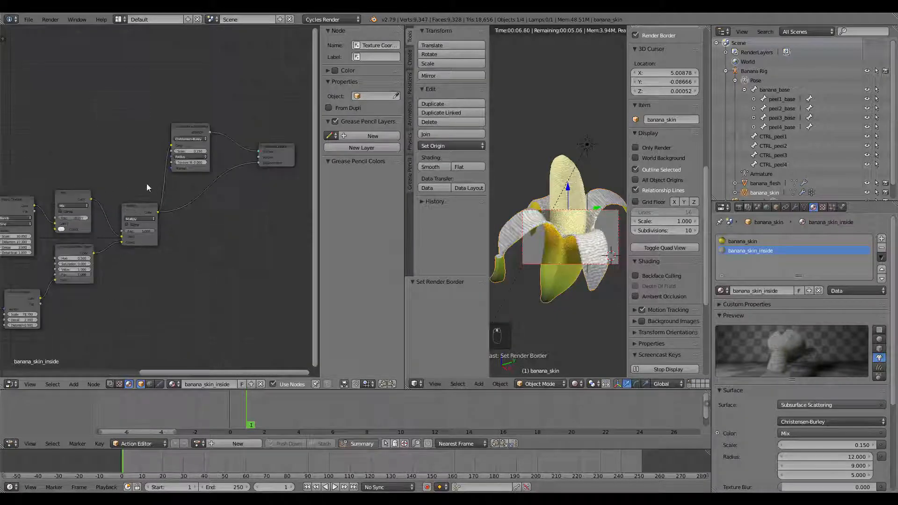
ctrl+right_drag(170, 187, 172, 188)
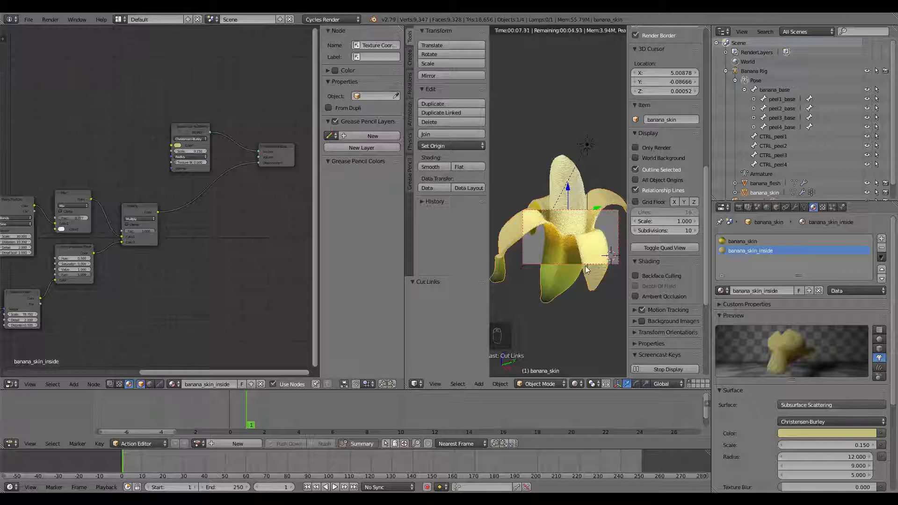
scroll(547, 280, up, 1)
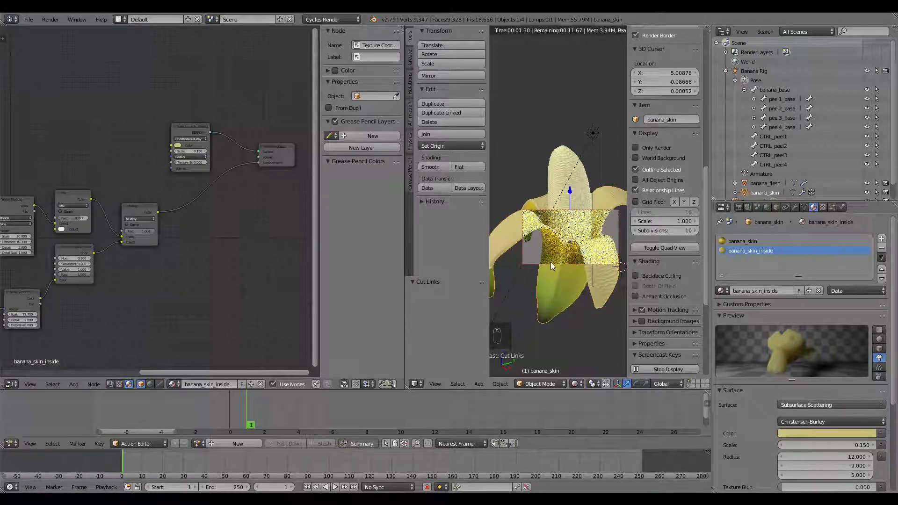
key(ctrl+alt+b)
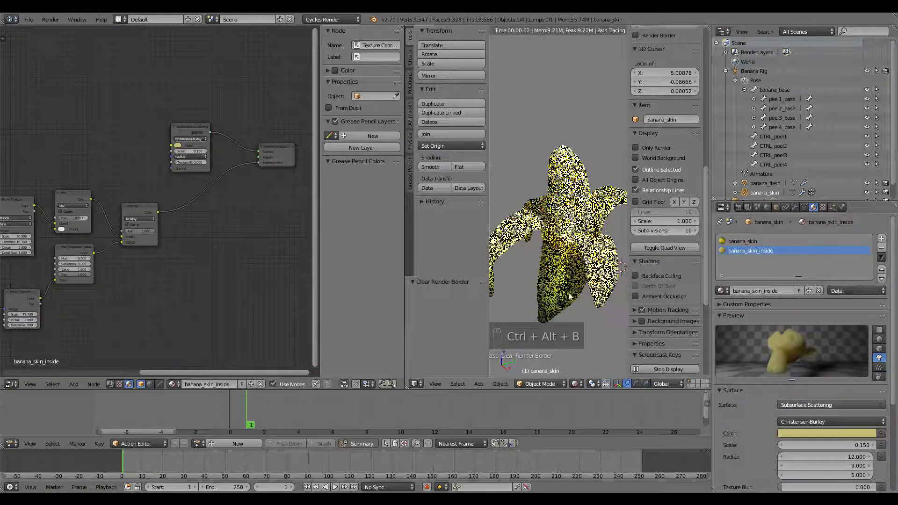
Enlarge the 3D viewport, switch it to Material shading and examine the opened banana from several sides
drag(405, 293, 198, 235)
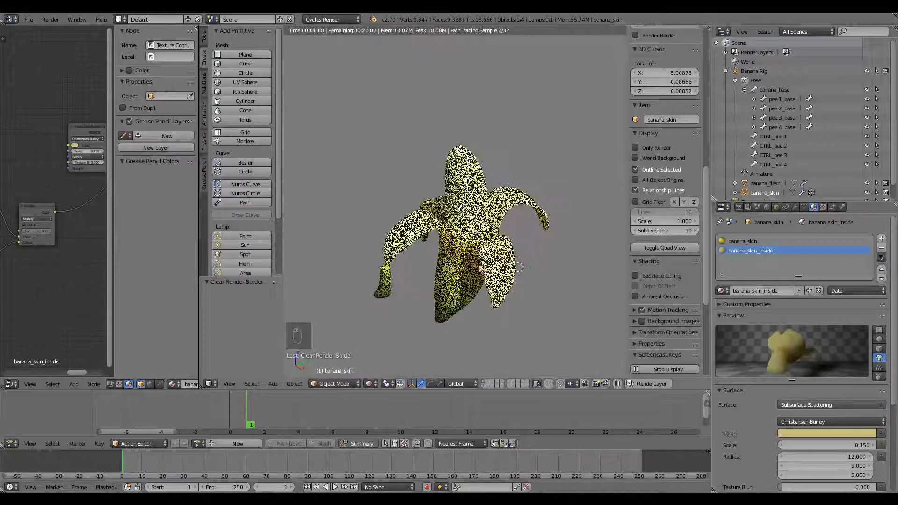
click(369, 384)
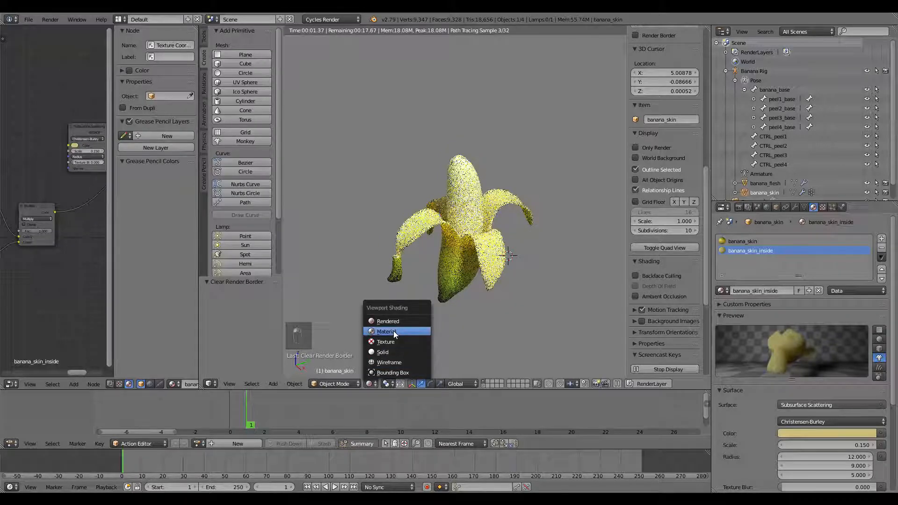
click(394, 330)
shift+middle_drag(498, 219, 516, 227)
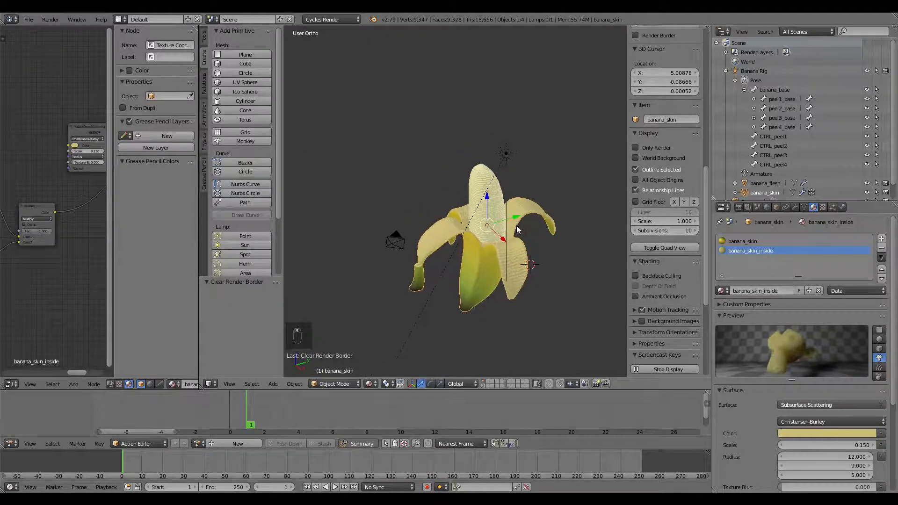
middle_drag(417, 218, 451, 237)
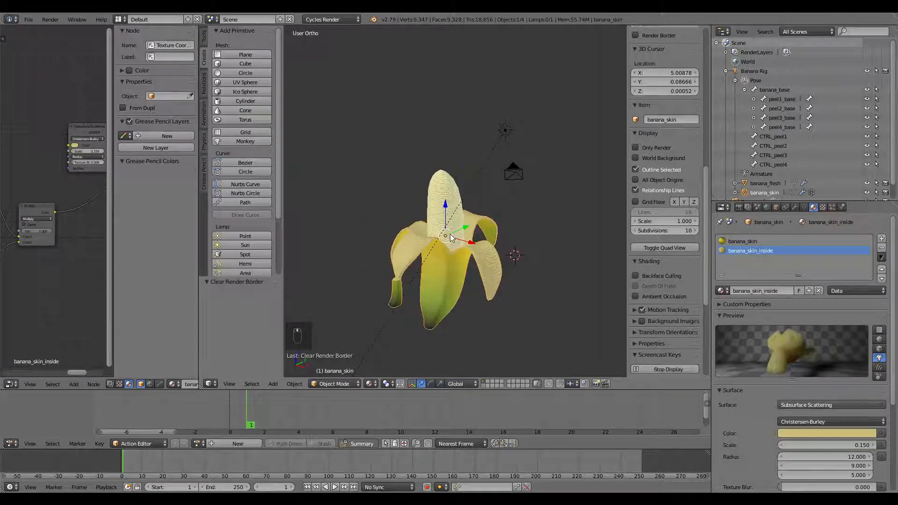
Add a cube mesh and move it clear of the banana by about 1.99, 2.67 and 2.36 in X, Y and Z
key(shift+a)
mouse_move(452, 239)
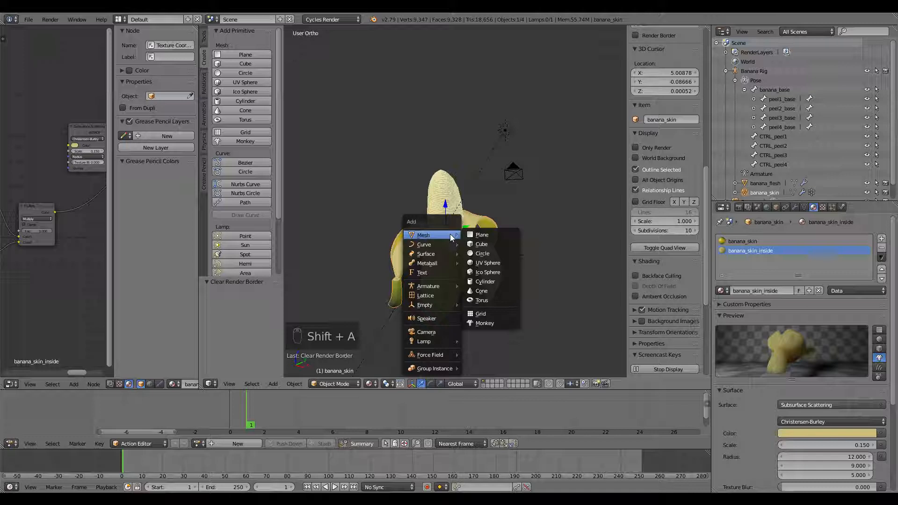
click(486, 244)
key(g)
click(534, 228)
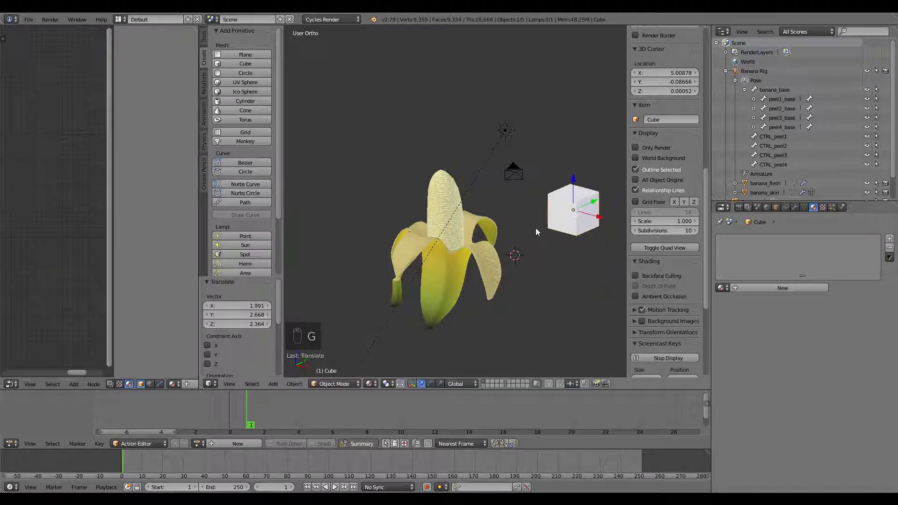
Cut the new cube in Edit Mode with eight evenly spaced vertical edge loops across its front face
key(KP_1)
key(z)
key(z)
mouse_move(551, 222)
shift+middle_down()
mouse_move(419, 219)
mouse_move(463, 262)
mouse_move(476, 258)
mouse_move(454, 251)
shift+middle_up()
scroll(421, 220, up, 5)
scroll(472, 254, up, 3)
key(Tab)
scroll(477, 260, down, 3)
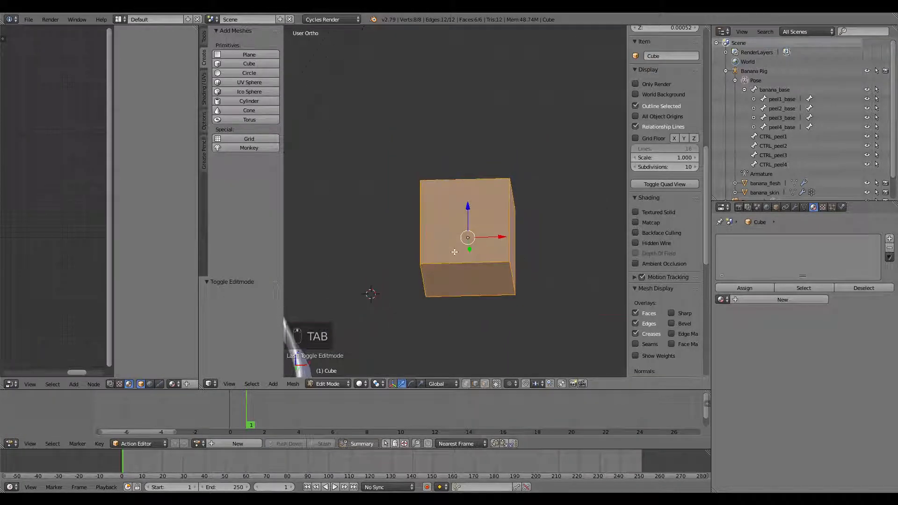
key(KP_7)
scroll(483, 244, down, 5)
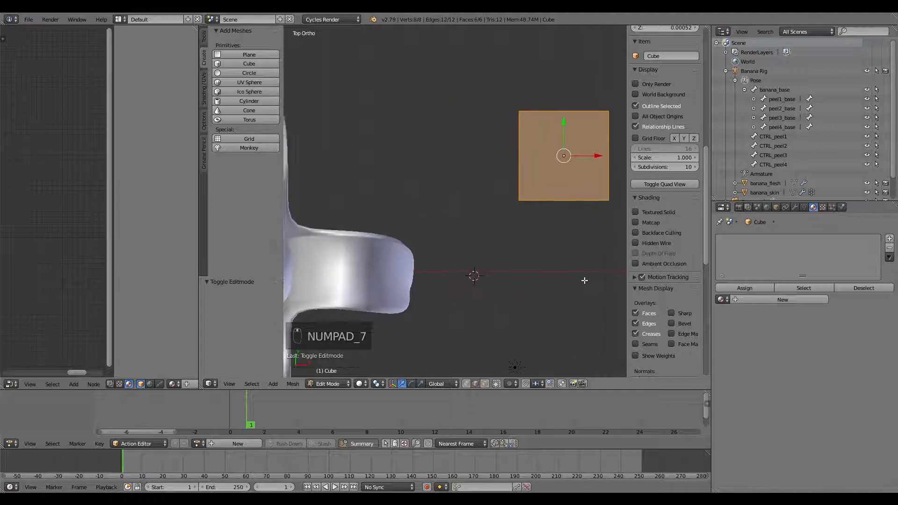
key(KP_1)
scroll(515, 276, up, 6)
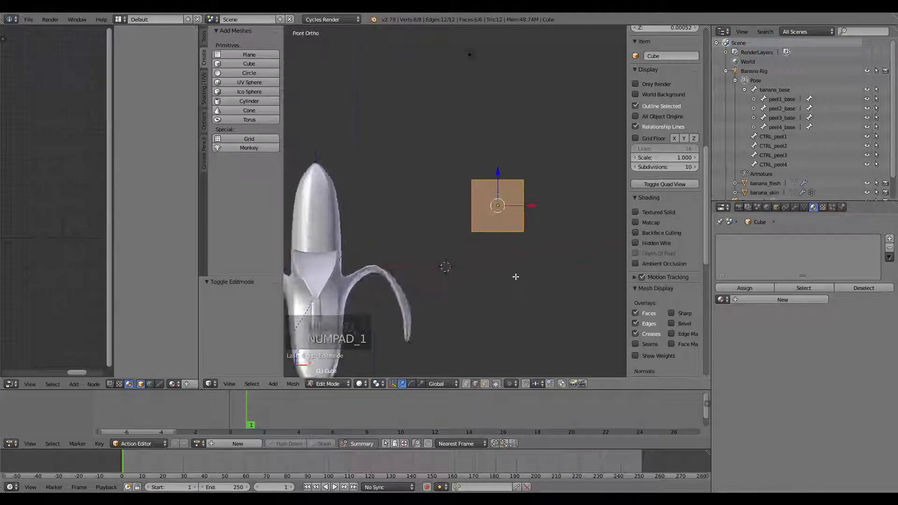
key(ctrl+r)
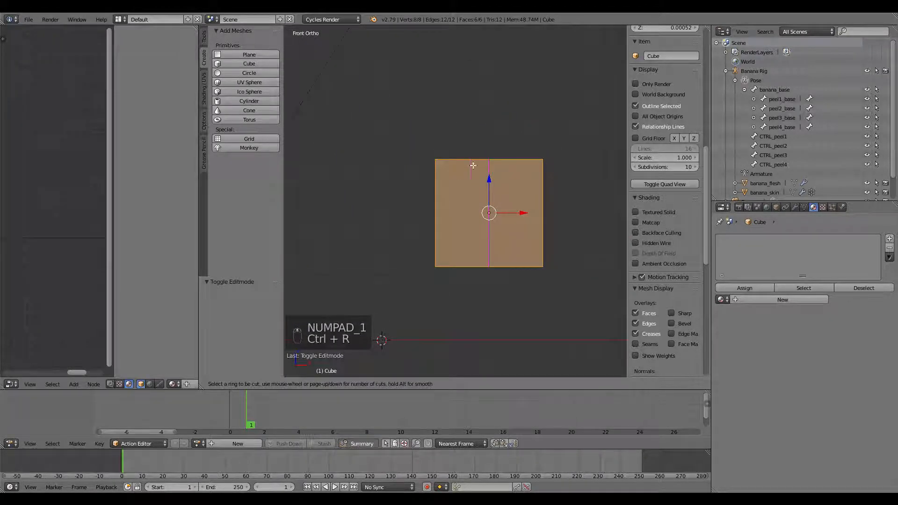
scroll(473, 165, up, 4)
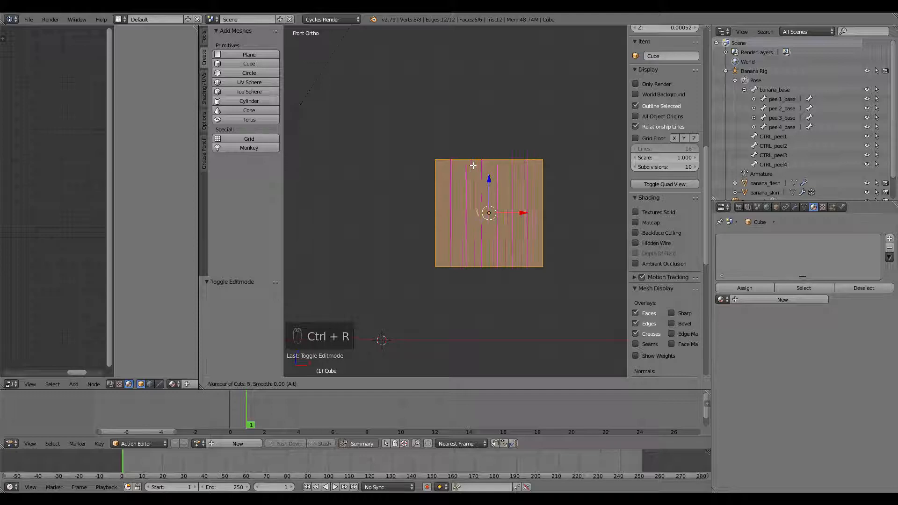
scroll(470, 168, up, 1)
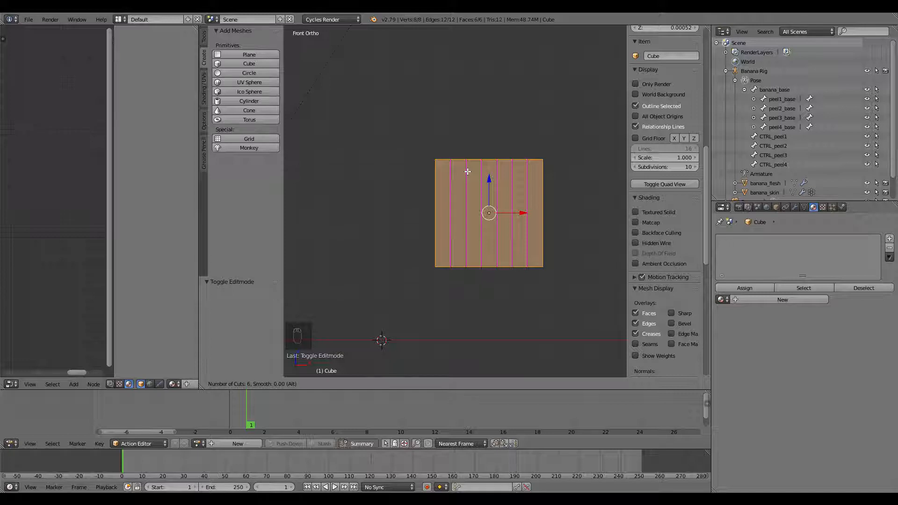
scroll(467, 171, up, 2)
click(467, 172)
right_click(486, 175)
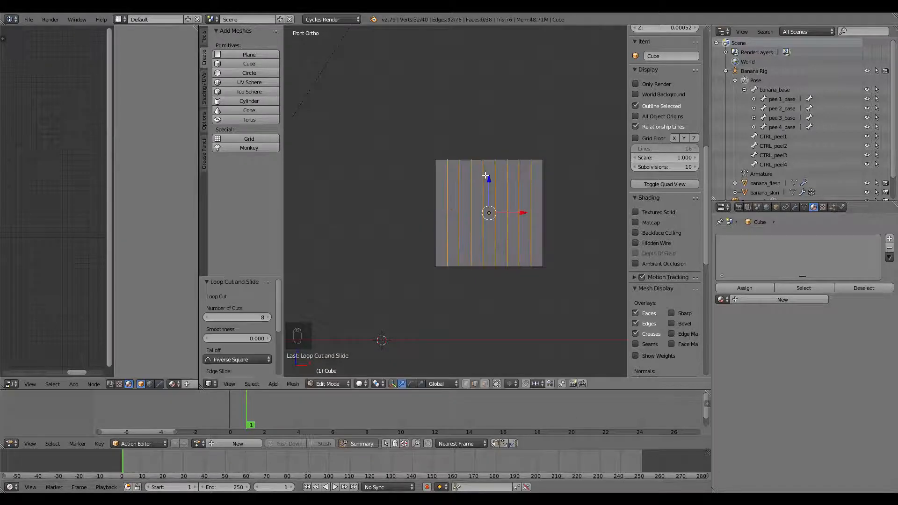
right_click(518, 208)
alt+right_click(507, 209)
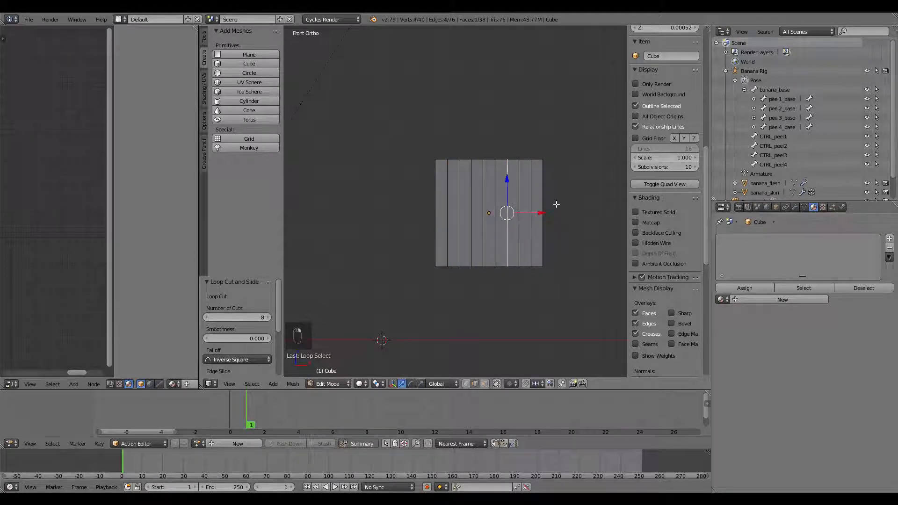
mouse_move(537, 262)
middle_down()
mouse_move(564, 279)
mouse_move(553, 257)
middle_up()
key(KP_1)
key(a)
key(a)
Pinch the third and fourth edge loops from the cube's right side together by scaling them to 0.1 along X
key(b)
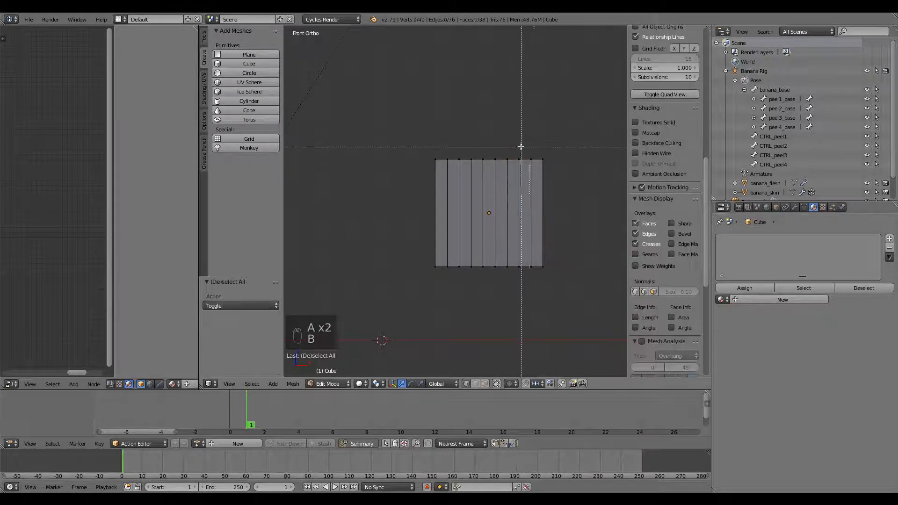
drag(525, 146, 503, 275)
key(s)
key(x)
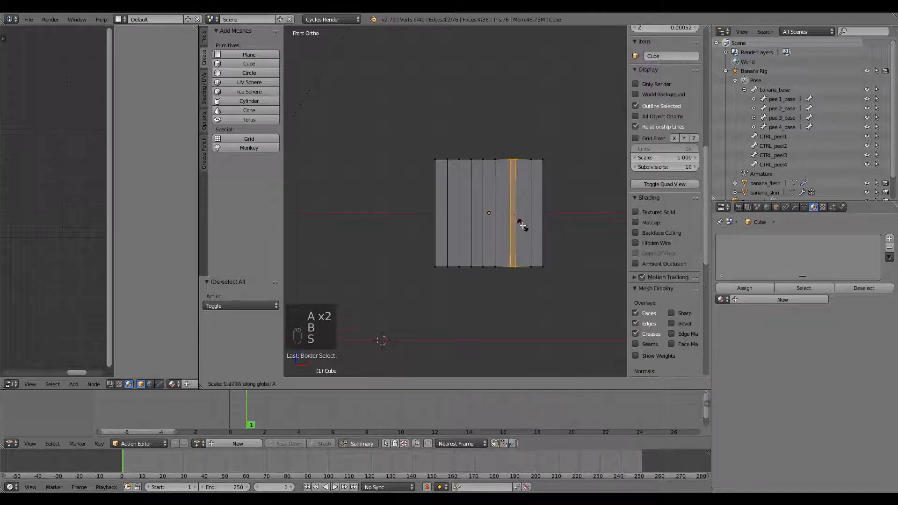
right_click(581, 185)
key(s)
key(x)
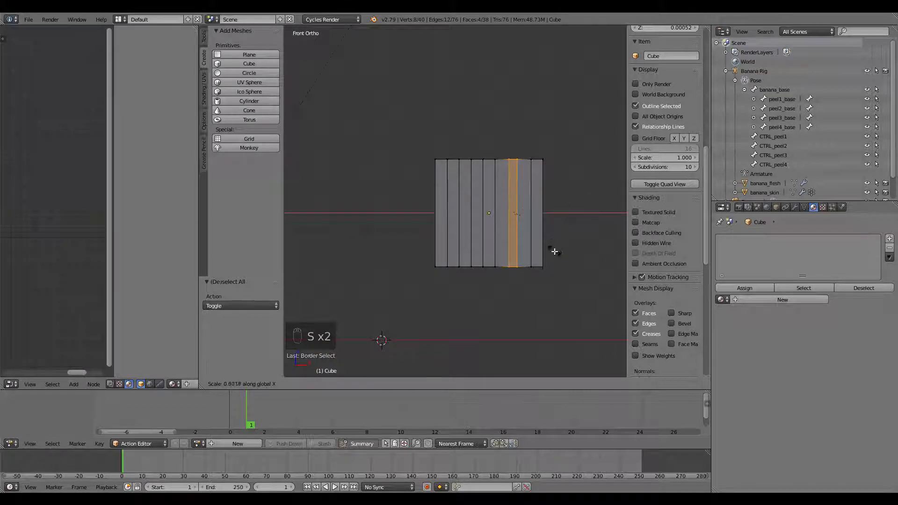
right_click(556, 268)
text(s)
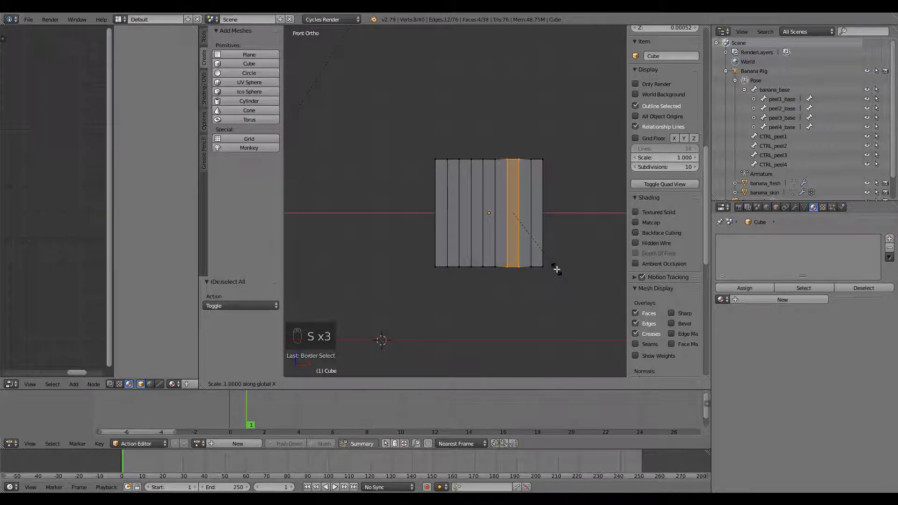
text(0.1)
key(Return)
key(a)
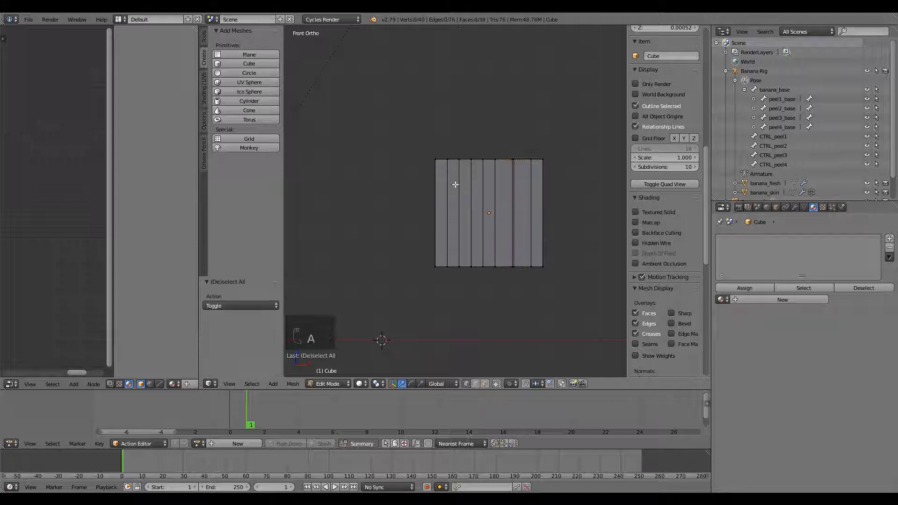
Pinch the second and third edge loops from the cube's left side together by scaling them to 0.1 along X
key(b)
drag(451, 155, 476, 276)
key(s)
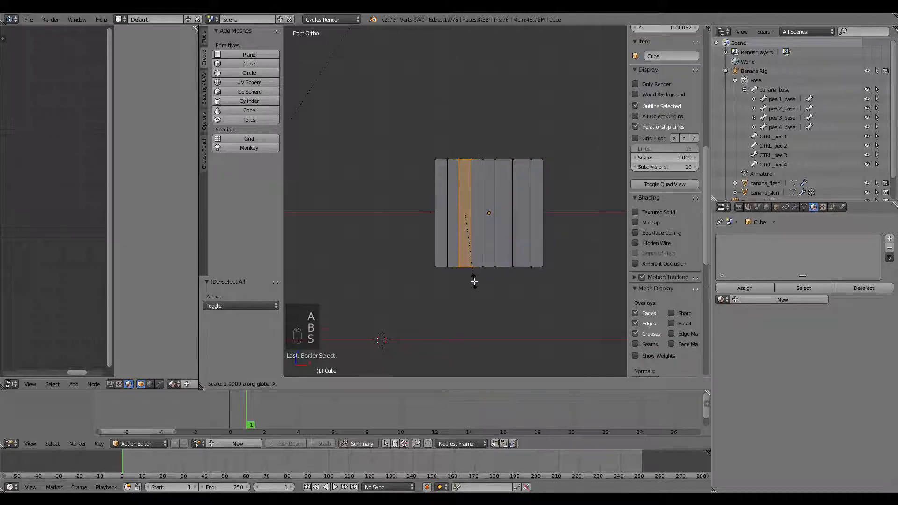
right_click(474, 281)
text(s)
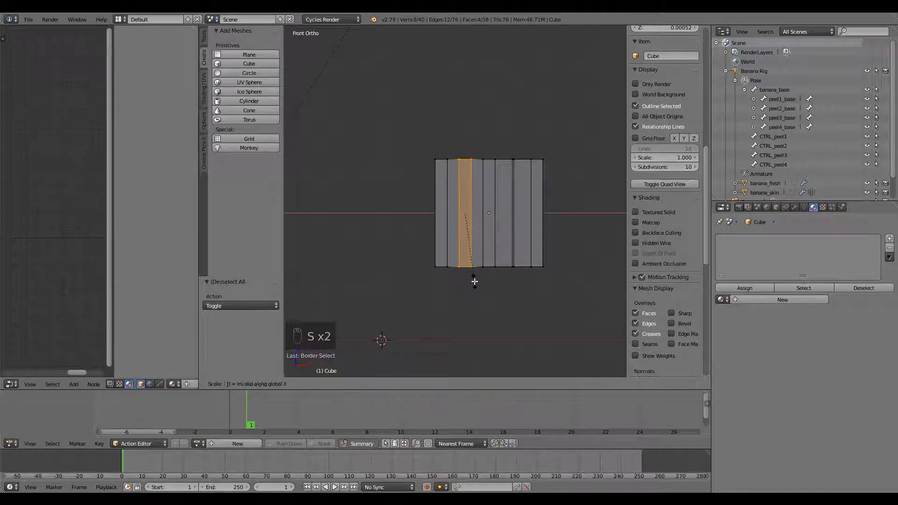
text(x0.1)
key(Return)
key(a)
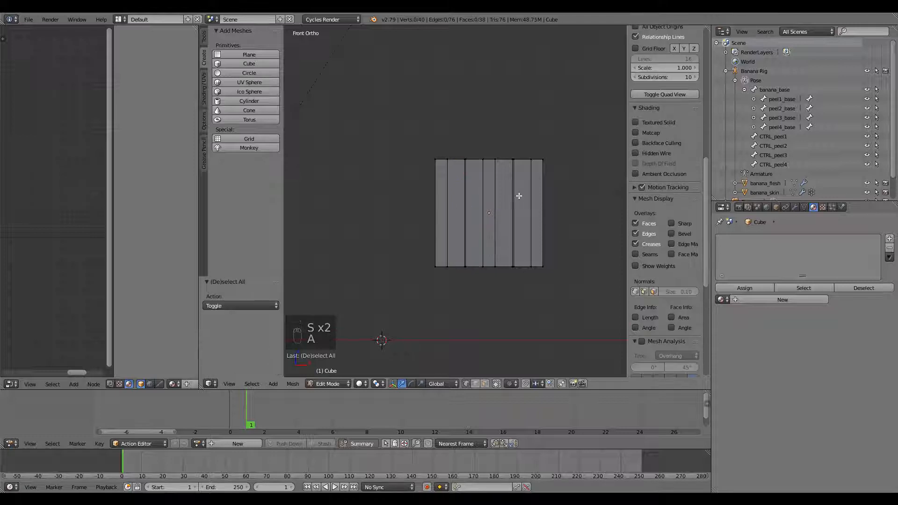
Shift the outermost added edge loop on each side of the cube slightly inward along X to centre it within its section
key(b)
drag(451, 153, 443, 291)
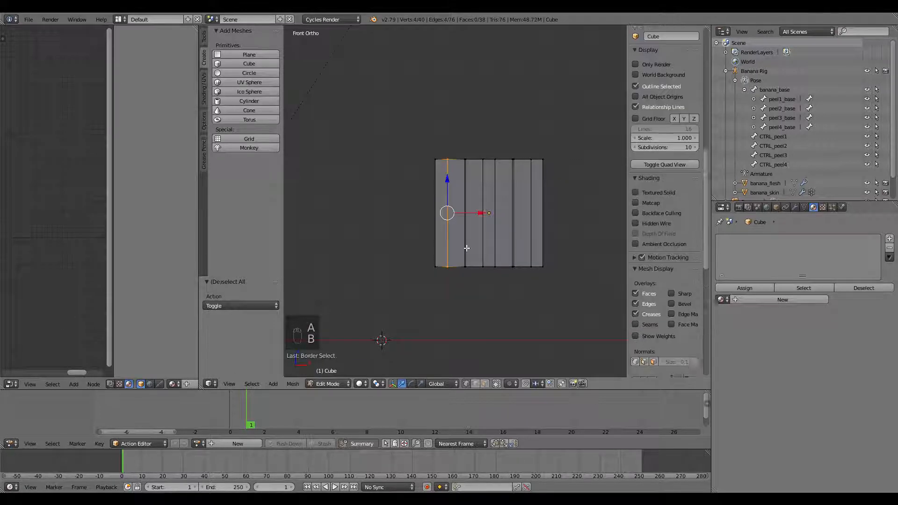
key(a)
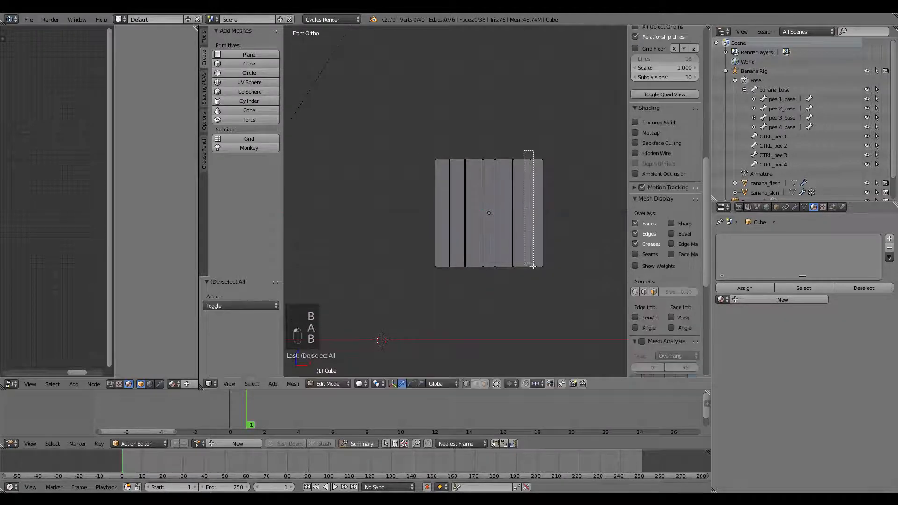
key(b)
drag(536, 269, 525, 158)
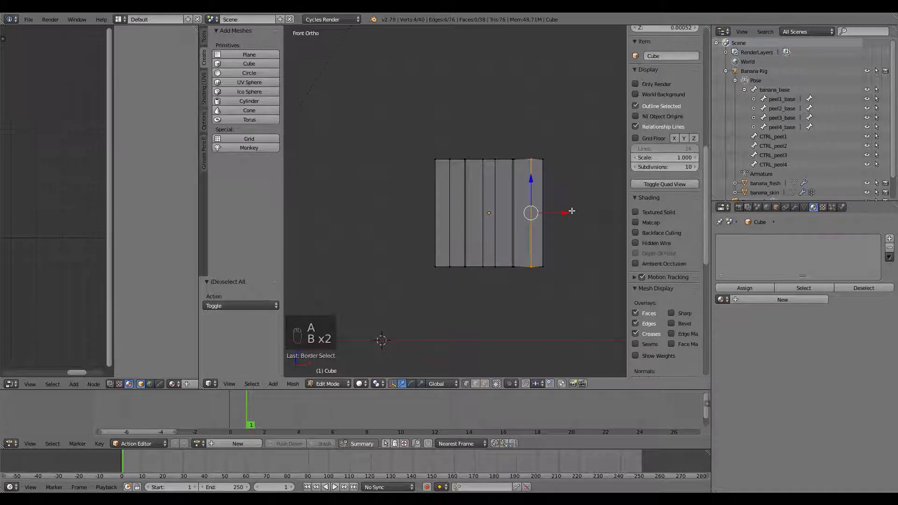
drag(567, 213, 564, 213)
key(a)
Lower the cube's bottom vertices between the pinched loops by about 0.156 along Z to form a zigzag lower edge
key(b)
drag(536, 259, 443, 279)
key(b)
key(b)
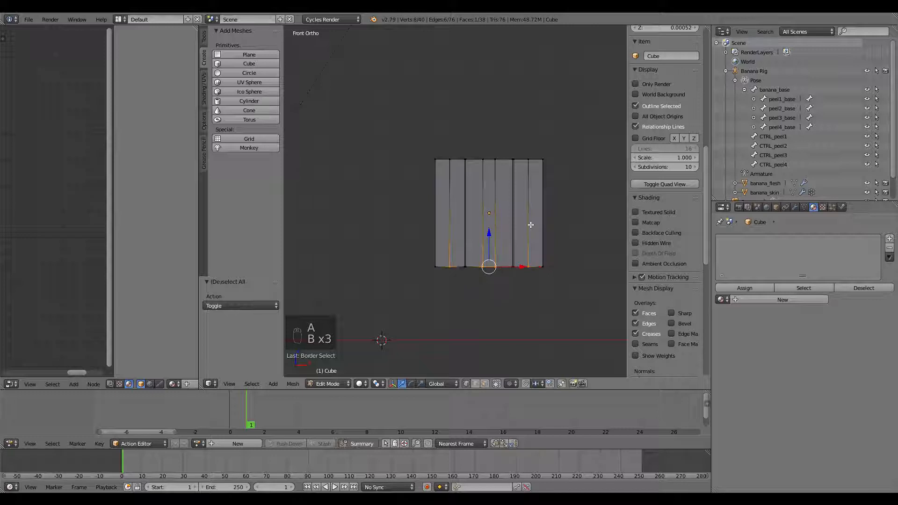
key(g)
key(z)
click(531, 233)
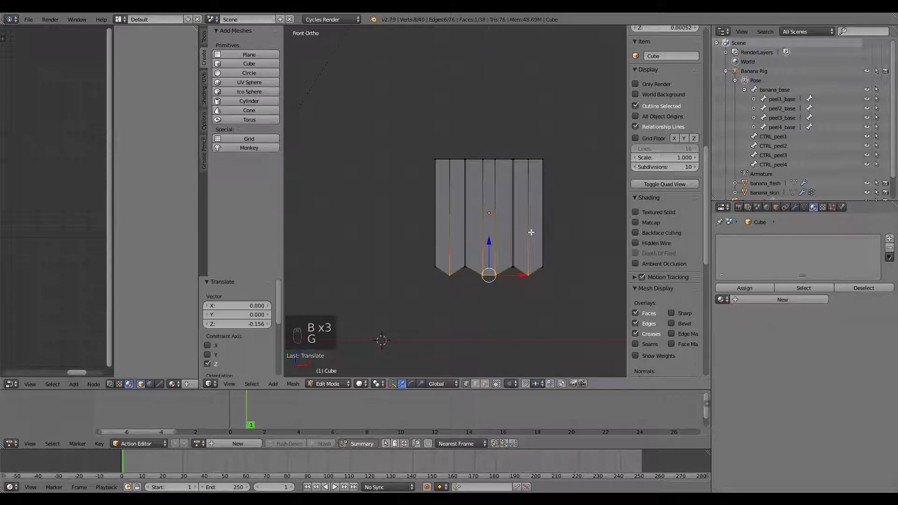
key(a)
Return to Object Mode and add a Subdivision Surface modifier to the cube
alt+click(490, 212)
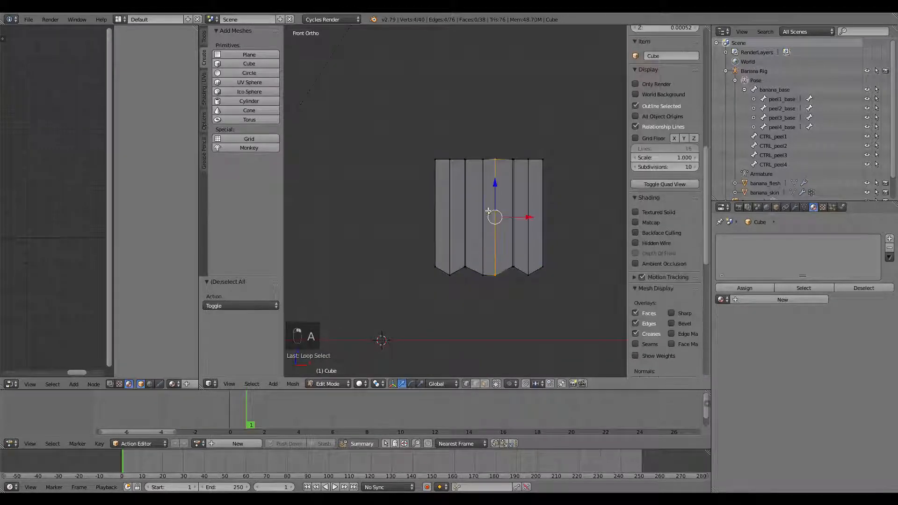
mouse_move(505, 248)
middle_down()
mouse_move(523, 252)
mouse_move(509, 249)
middle_up()
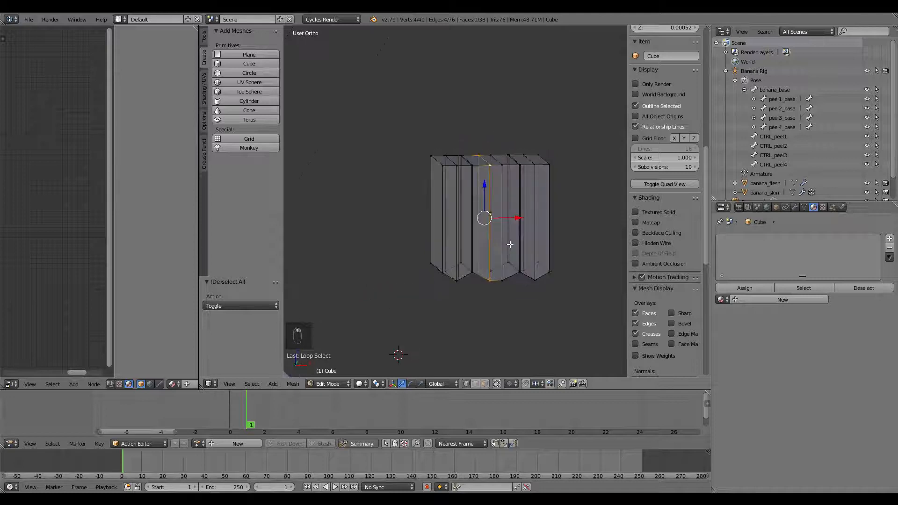
key(KP_1)
key(Tab)
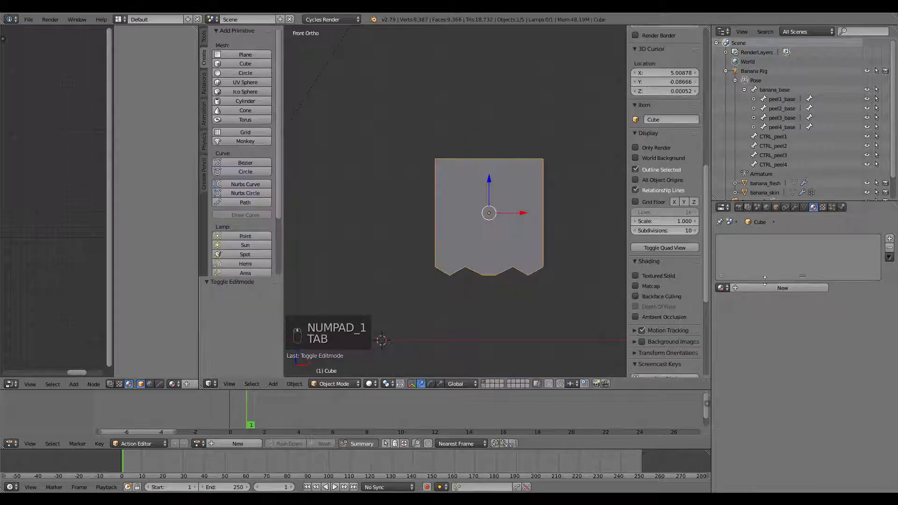
click(795, 207)
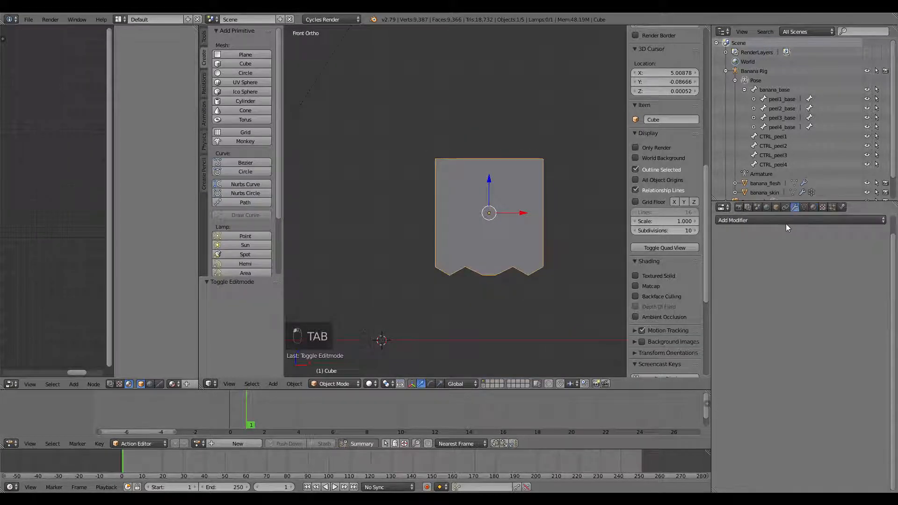
click(785, 224)
click(727, 376)
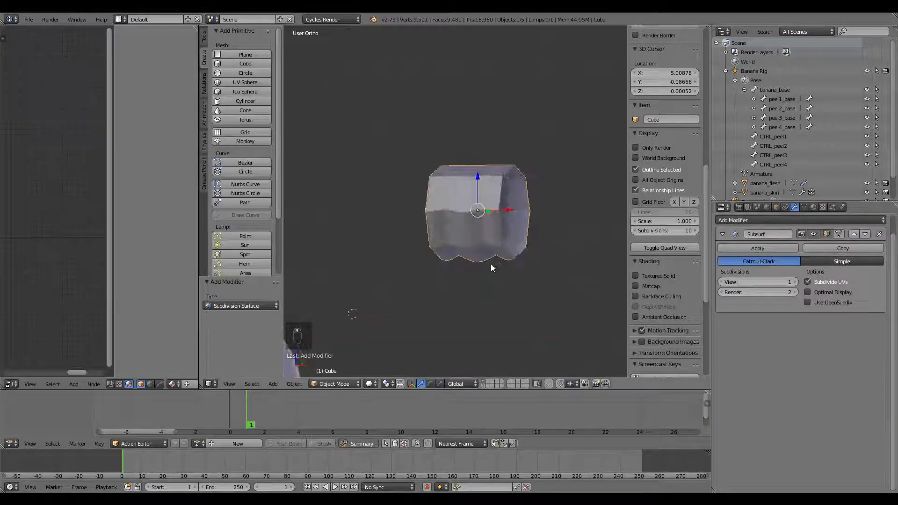
middle_drag(491, 267, 468, 284)
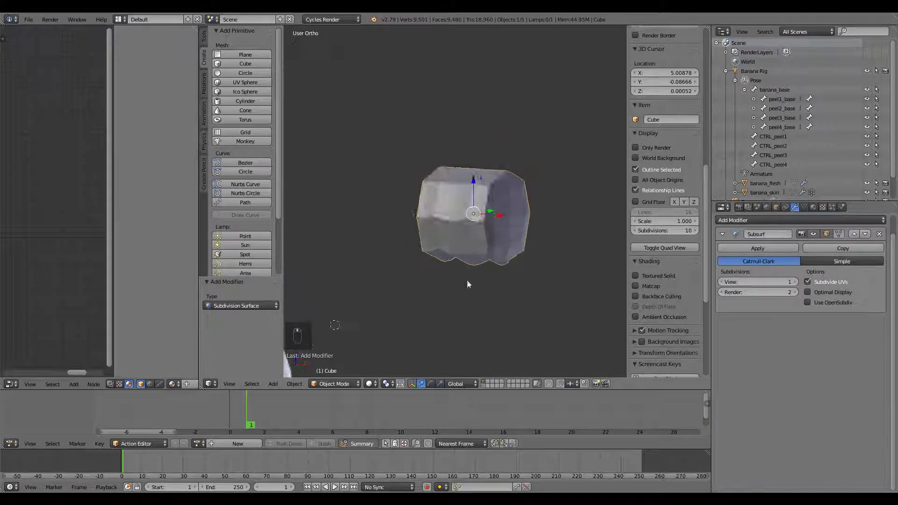
Add a horizontal edge loop around the cube and slide it close to the top edge
key(Tab)
key(ctrl+r)
click(520, 202)
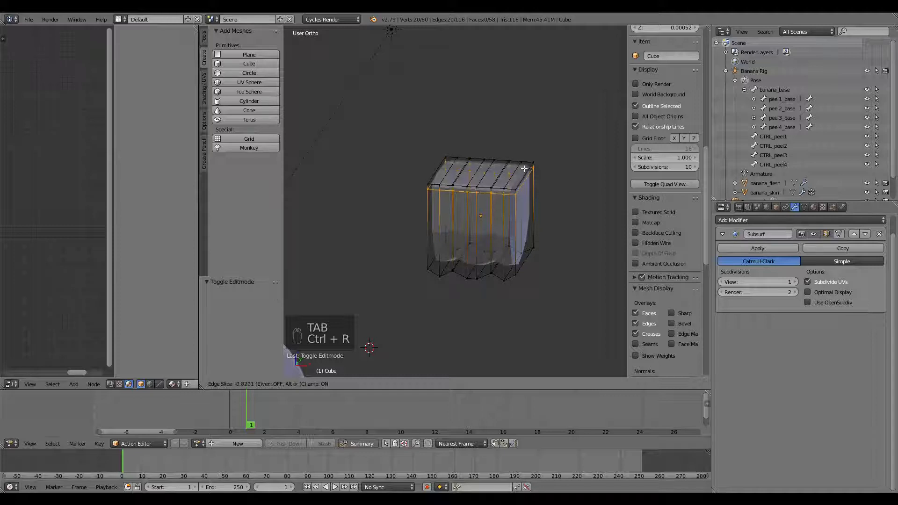
click(524, 168)
key(Tab)
middle_drag(517, 265, 447, 231)
key(Tab)
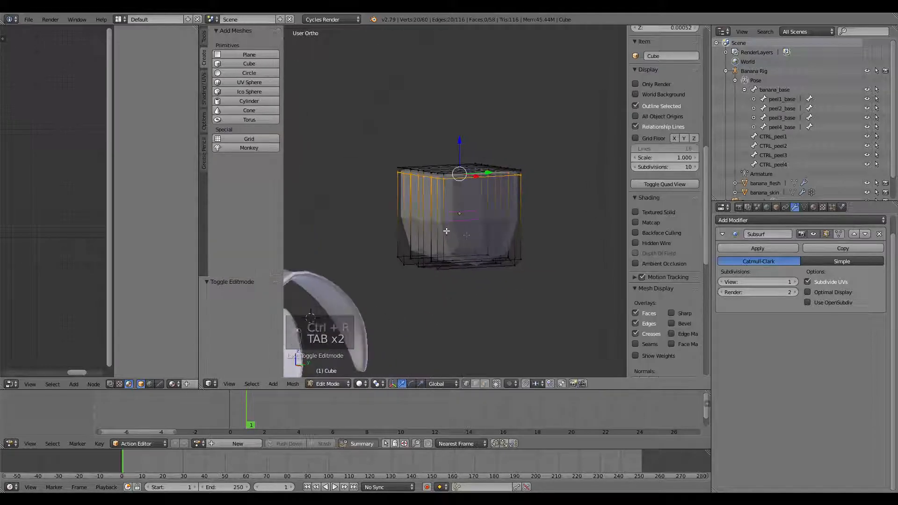
Add a horizontal edge loop around the cube, slide it close to the zigzag bottom edge, and return to Object Mode
key(ctrl+r)
click(445, 232)
click(455, 267)
key(Tab)
Add two vertical edge loops across the cube's depth and slide them close to its front and back edges
middle_drag(455, 267, 442, 219)
key(Tab)
key(ctrl+r)
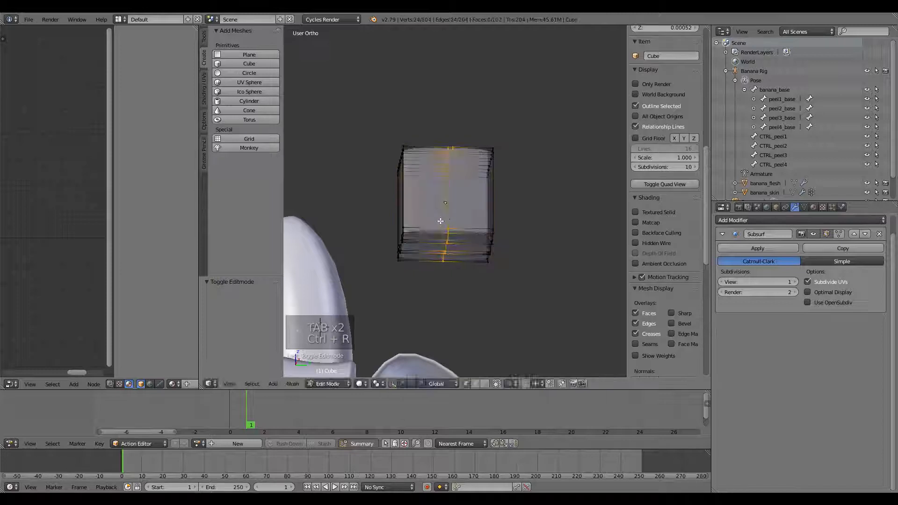
click(478, 217)
key(ctrl+r)
click(446, 203)
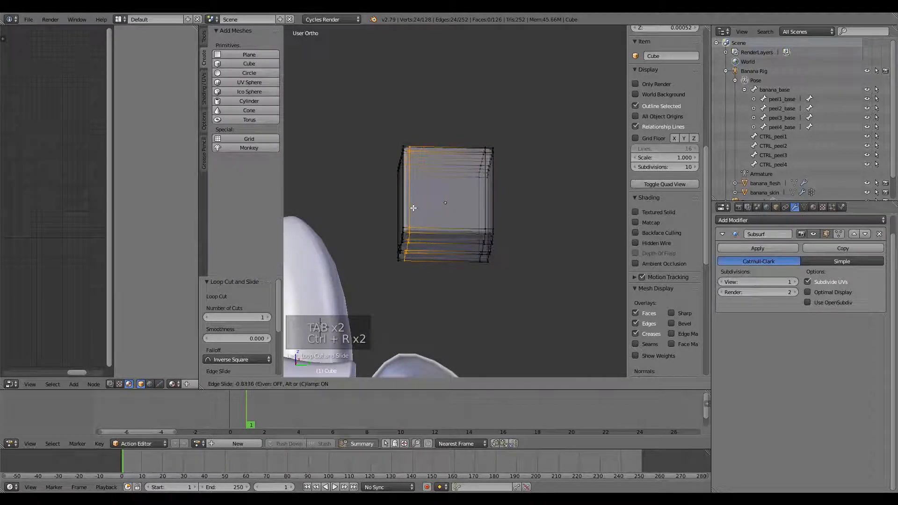
click(414, 208)
key(Tab)
key(KP_1)
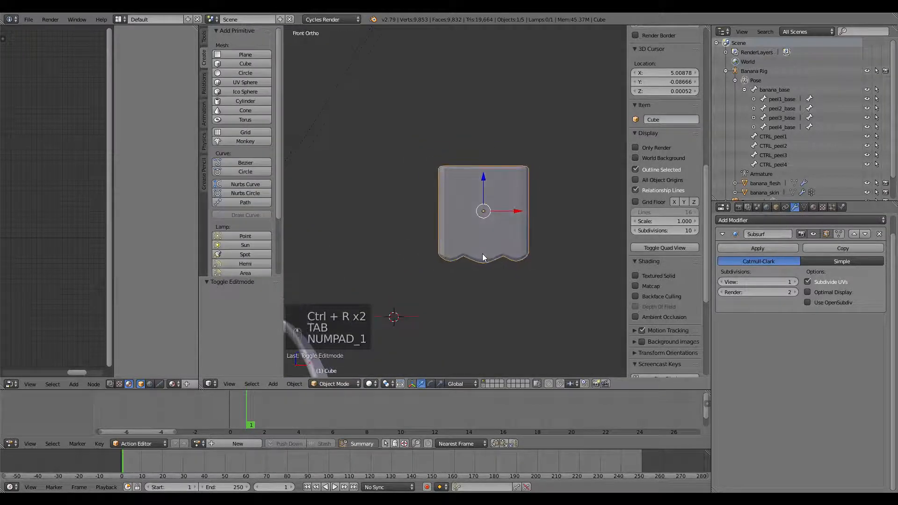
Insert two vertical edge loops in the cube's narrow middle section and scale them closer together along X
scroll(481, 254, up, 3)
key(Tab)
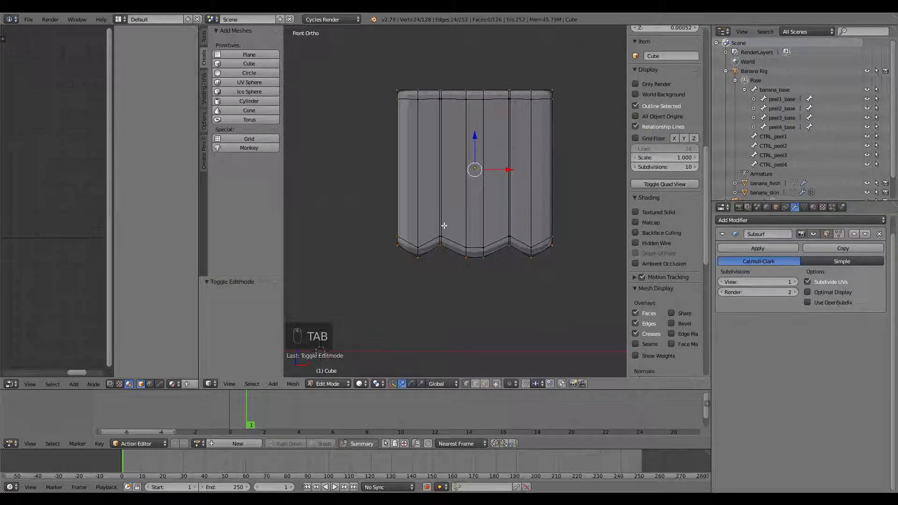
key(a)
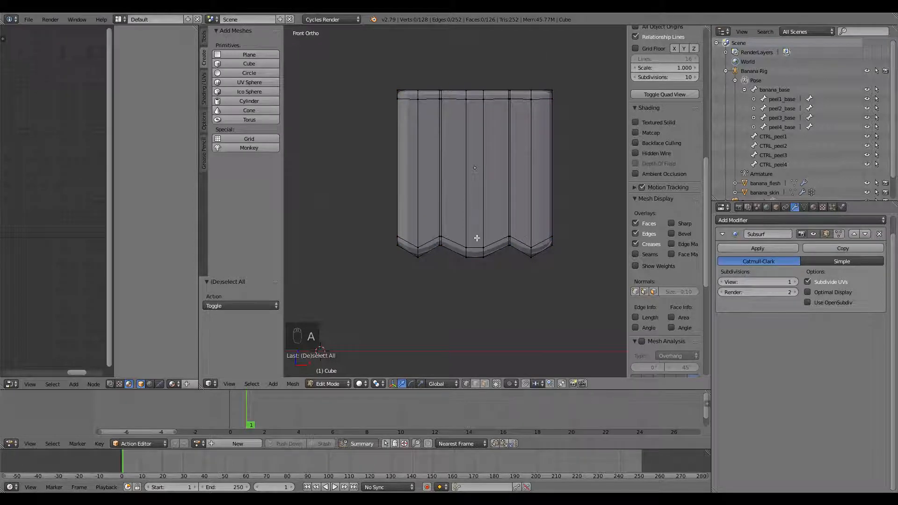
key(ctrl+r)
scroll(476, 248, up, 1)
click(476, 248)
right_click(476, 248)
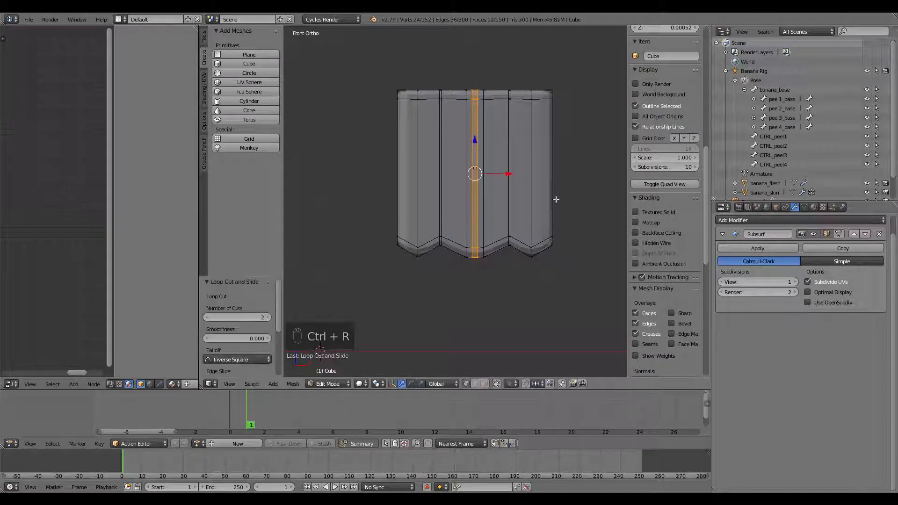
key(s)
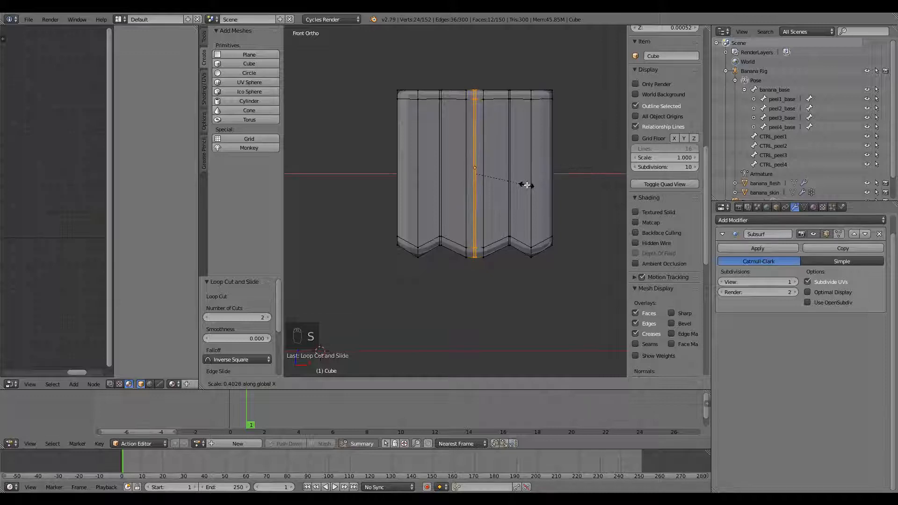
click(525, 184)
Raise the bottom vertices of the middle pair of loops by about 0.163 along Z to form a central notch
key(a)
key(b)
drag(471, 239, 481, 276)
key(g)
key(z)
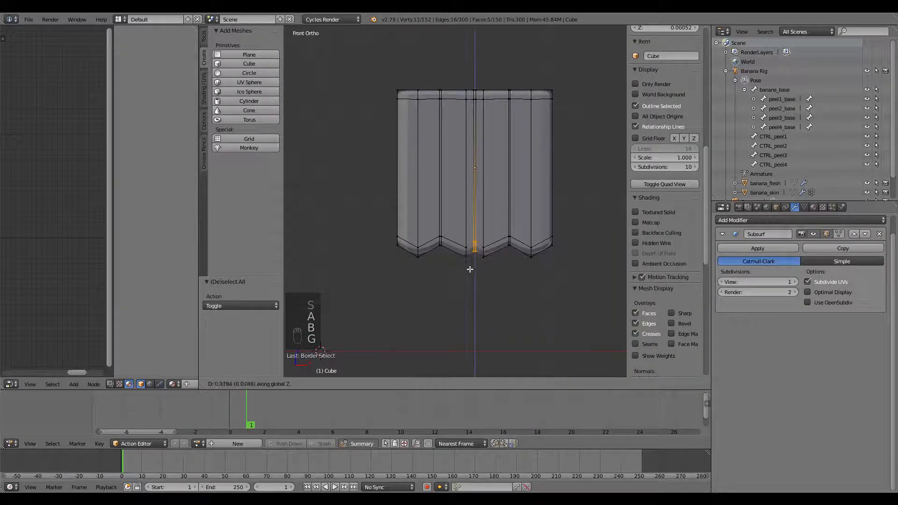
click(472, 258)
Move the edge loops on both sides of the central notch outward along X by about 0.12 to centre the zigzag points
alt+right_click(483, 195)
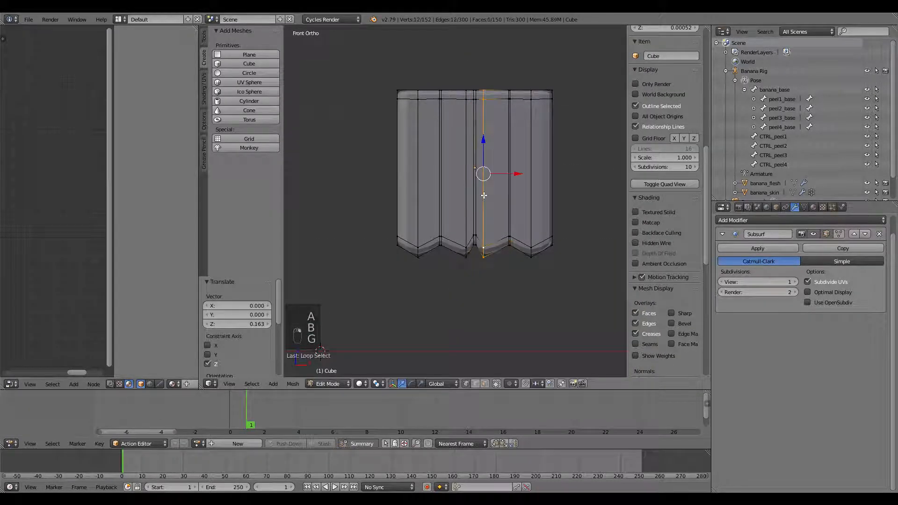
key(g)
key(x)
click(526, 175)
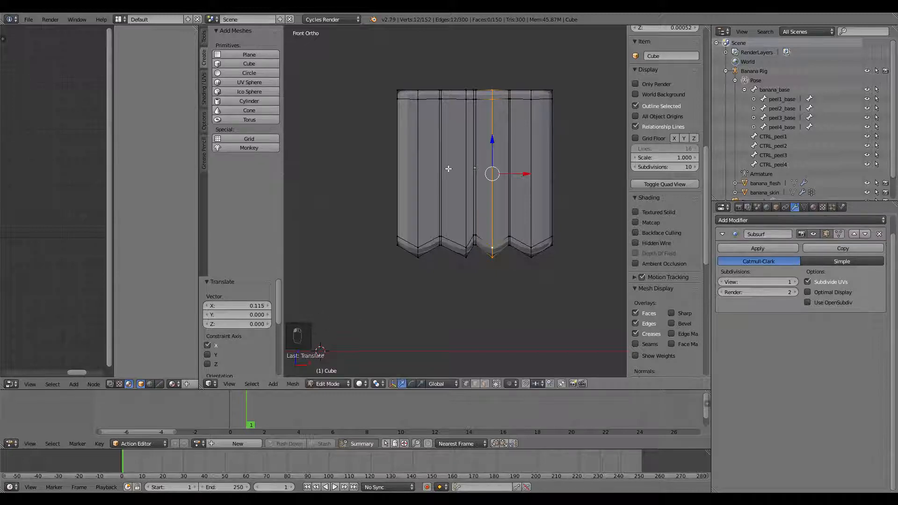
alt+right_click(465, 173)
key(g)
key(x)
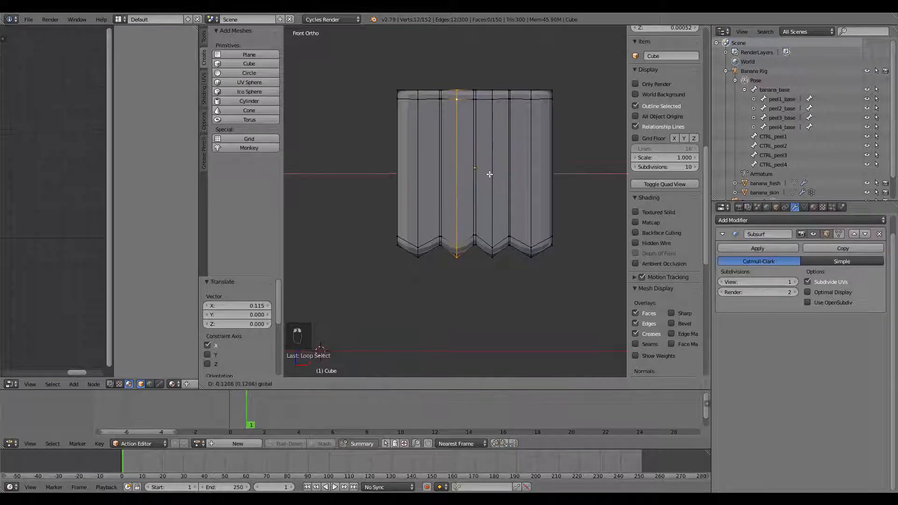
click(489, 175)
Select the cube's outer sections on both sides and scale them inward along X to even out the tooth widths
key(a)
key(b)
drag(586, 64, 515, 281)
key(b)
drag(384, 81, 433, 284)
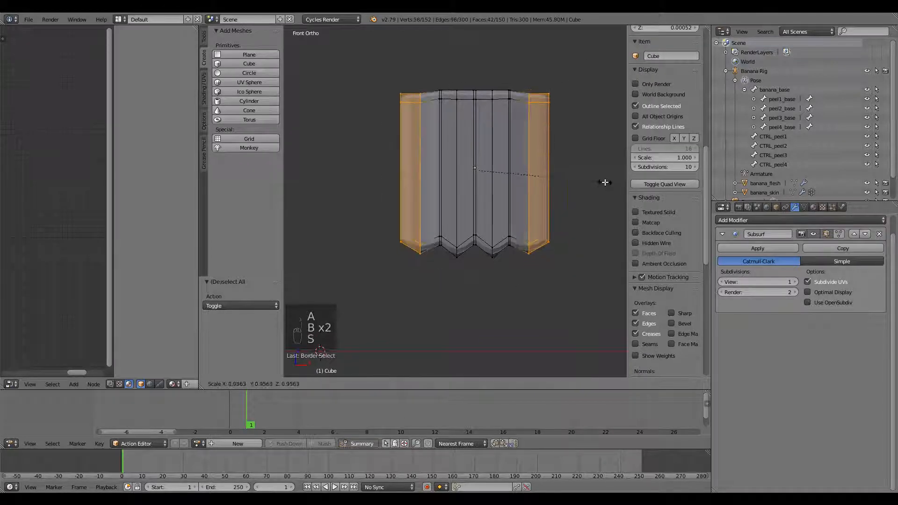
key(s)
key(x)
click(583, 183)
Scale the two edge loops at the outer teeth apart along X to centre them within their sections
key(a)
key(b)
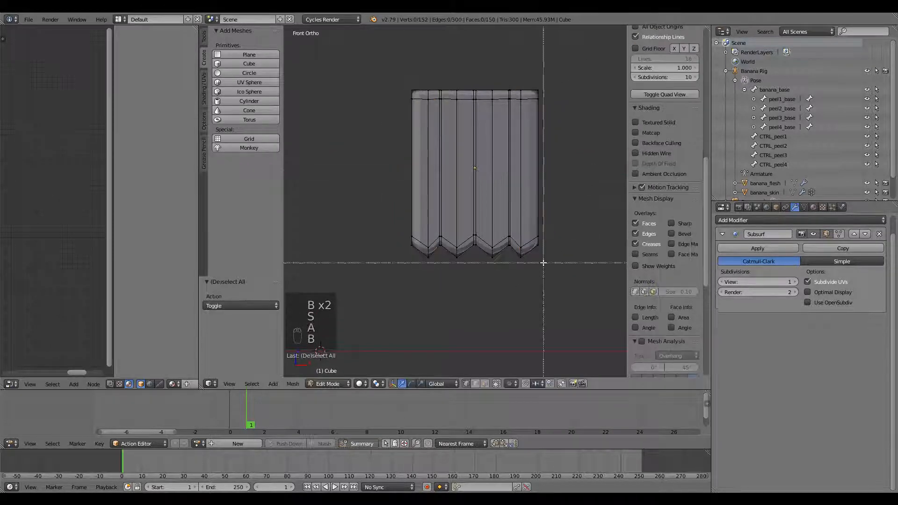
key(b)
right_click(522, 238)
alt+right_click(521, 234)
alt+shift+right_click(424, 203)
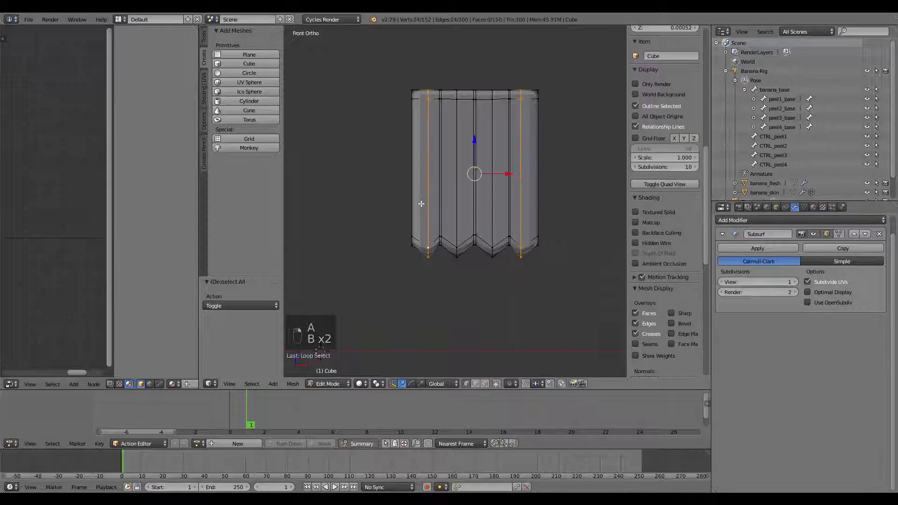
key(s)
key(x)
Raise the bottom vertices of the outermost tooth on each side of the cube slightly along Z
key(b)
drag(552, 211, 516, 266)
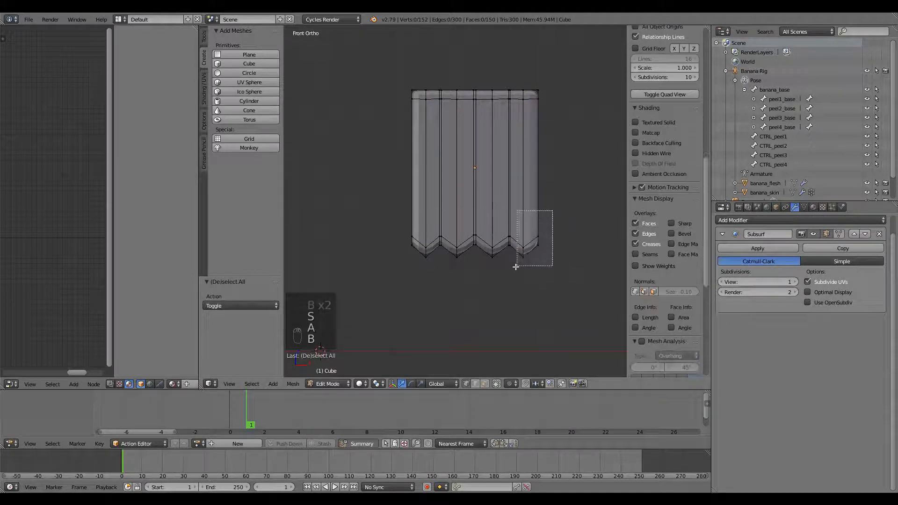
key(g)
middle_click(516, 263)
click(517, 261)
key(a)
key(b)
drag(435, 224, 398, 262)
key(g)
middle_click(397, 260)
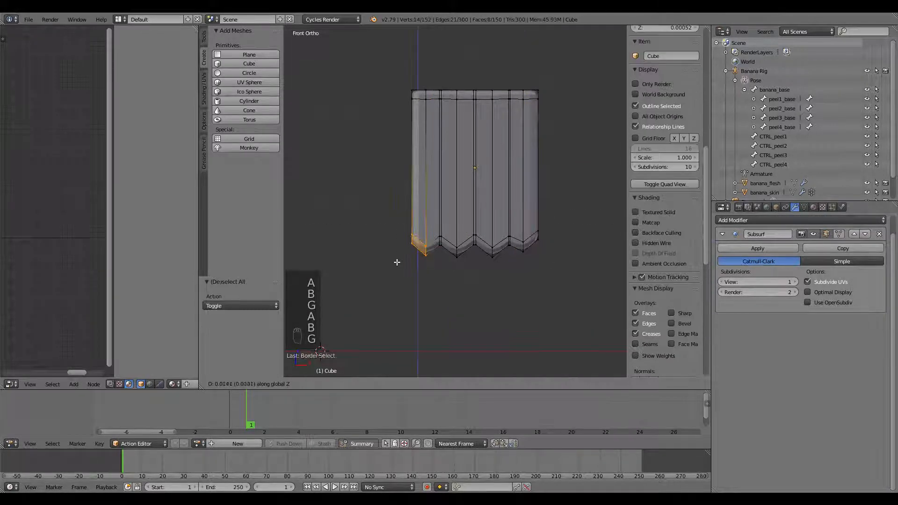
click(395, 256)
Flatten the whole zigzag bottom edge by scaling its vertices to about 0.749 along Z
key(a)
key(b)
drag(566, 213, 404, 263)
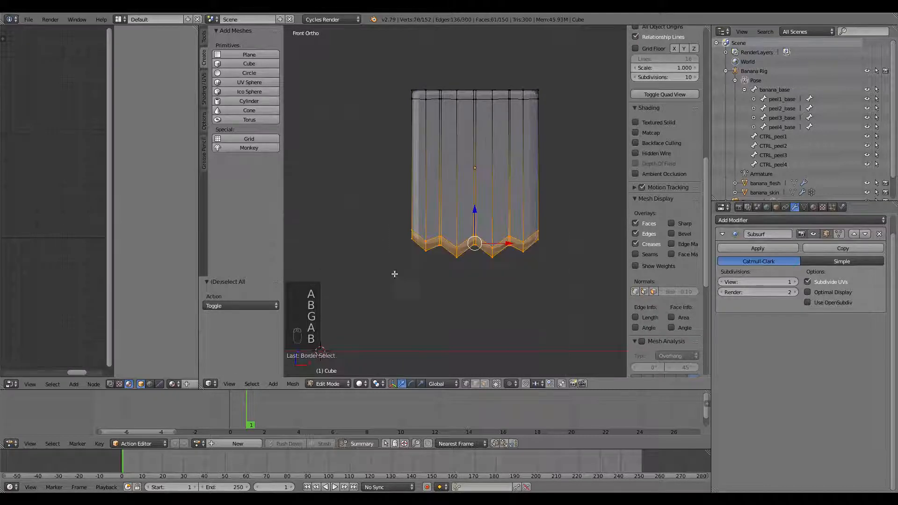
key(s)
middle_click(514, 191)
click(512, 194)
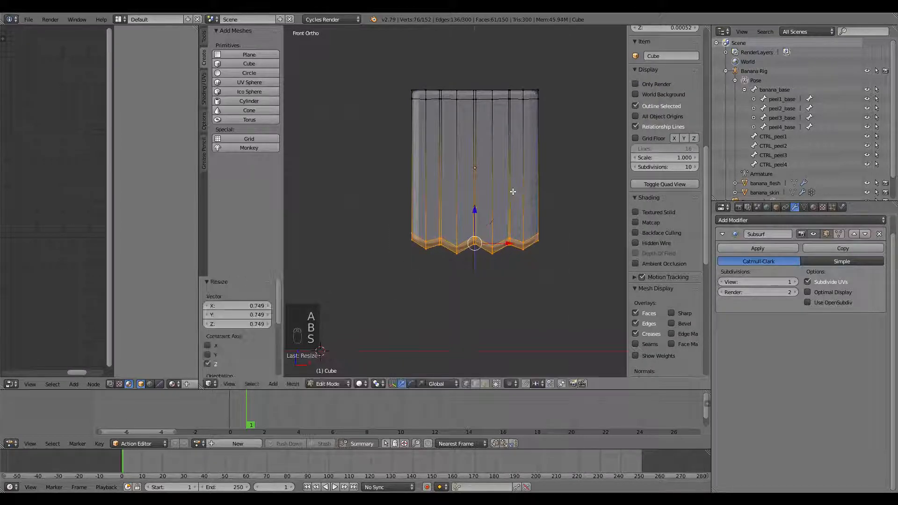
Select the cube's entire mesh and scale it up uniformly to about 1.075
key(a)
key(a)
key(a)
key(s)
click(524, 188)
scroll(525, 177, down, 2)
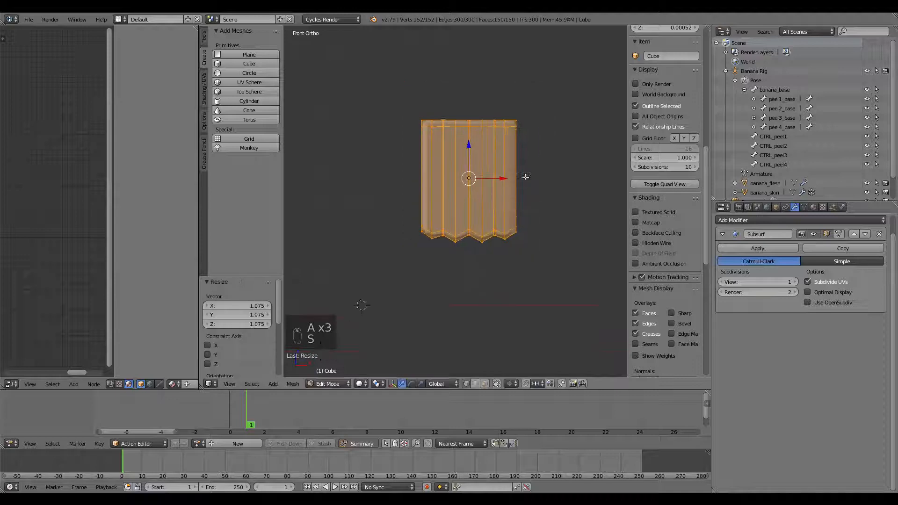
shift+middle_drag(525, 177, 520, 189)
Raise the cube's top vertices along Z to make it a taller block, and return to Object Mode
key(a)
key(b)
drag(554, 110, 395, 181)
key(g)
middle_click(396, 161)
click(405, 129)
key(Tab)
scroll(537, 241, down, 4)
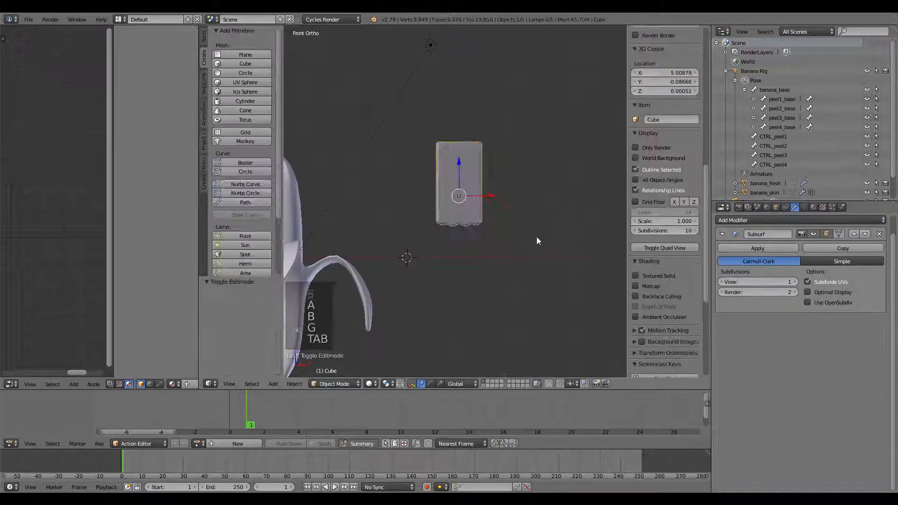
Apply smooth shading to the tall cube
middle_drag(537, 240, 389, 171)
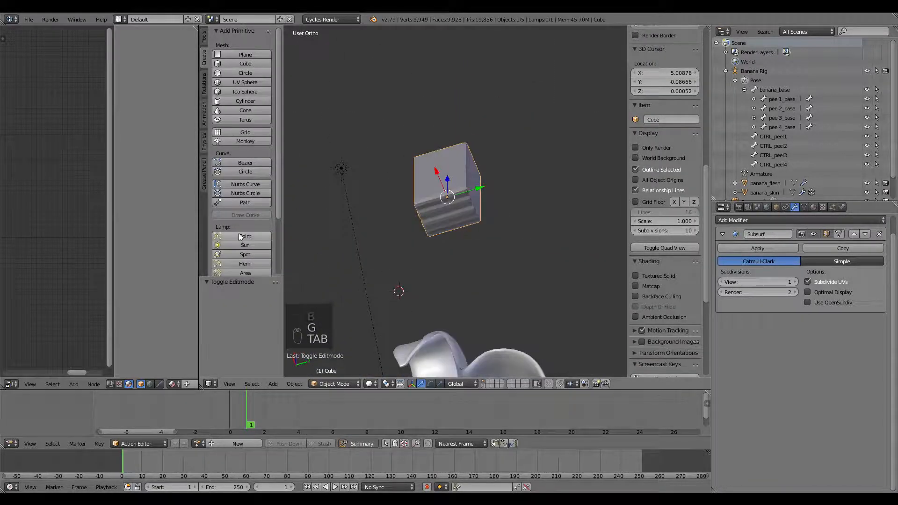
middle_drag(415, 205, 342, 234)
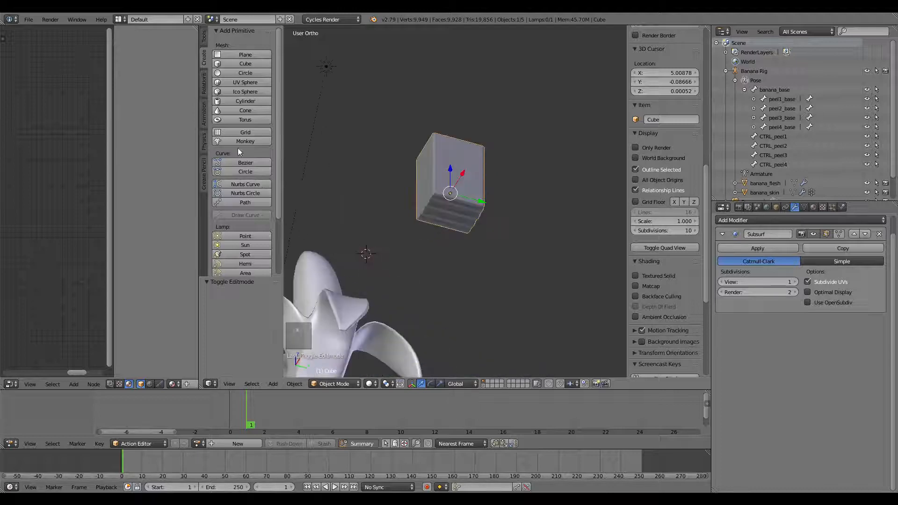
click(204, 42)
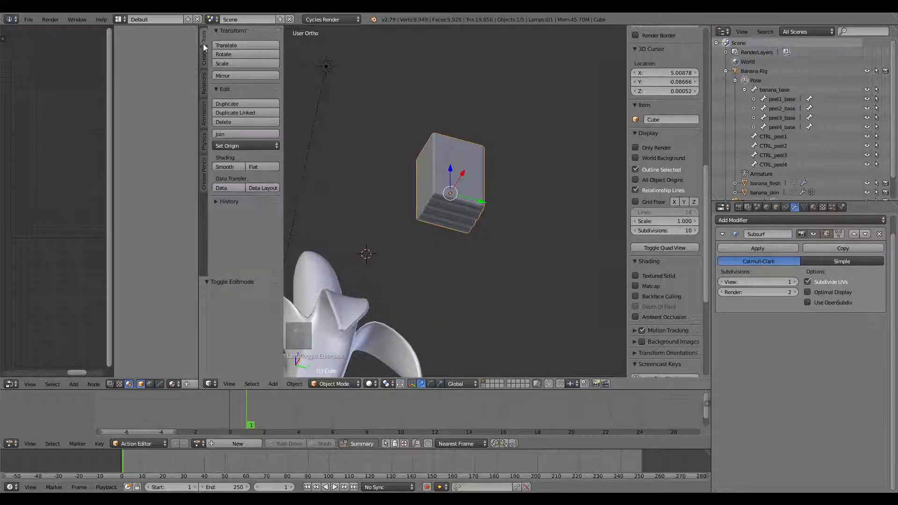
click(234, 165)
middle_drag(439, 200, 508, 235)
Scale the cube's whole mesh to about 1.088 along X and enlarge it slightly uniformly, finishing in Object Mode
key(KP_1)
key(Tab)
key(a)
key(a)
key(a)
key(a)
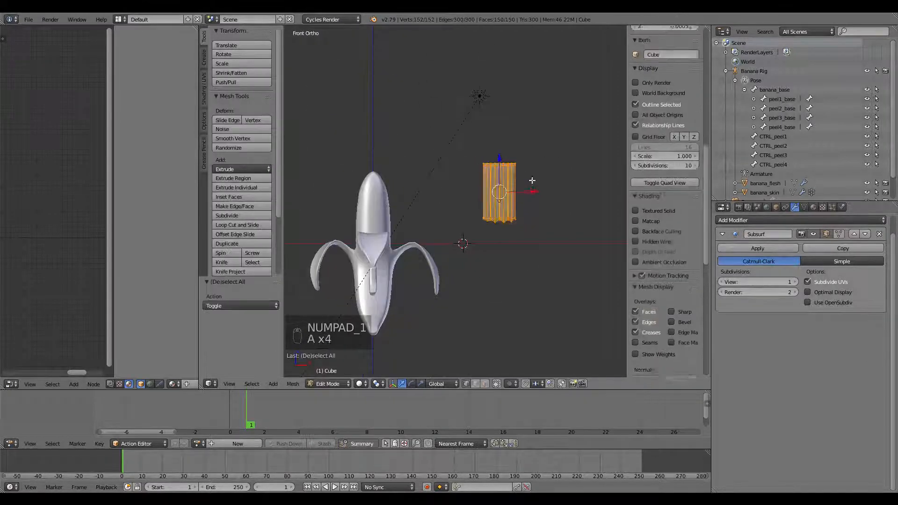
key(s)
key(x)
click(542, 181)
key(s)
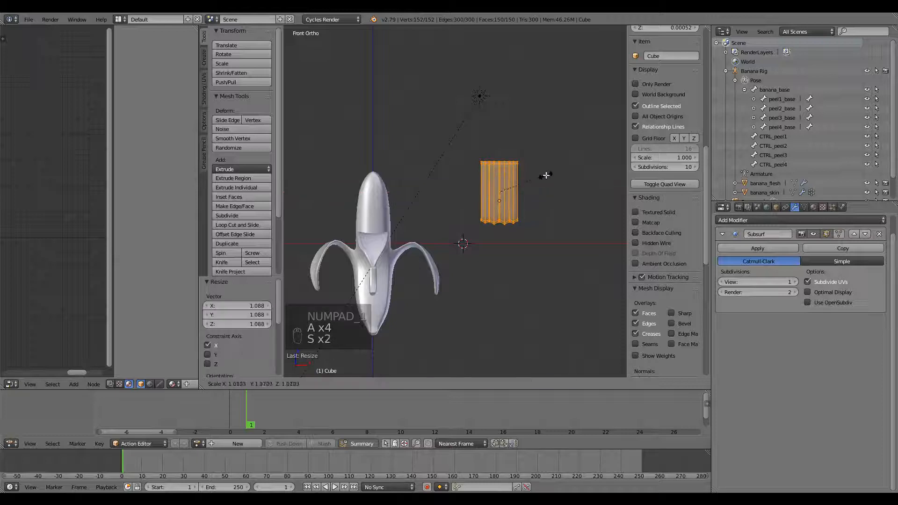
click(550, 171)
key(Tab)
middle_drag(546, 172, 479, 245)
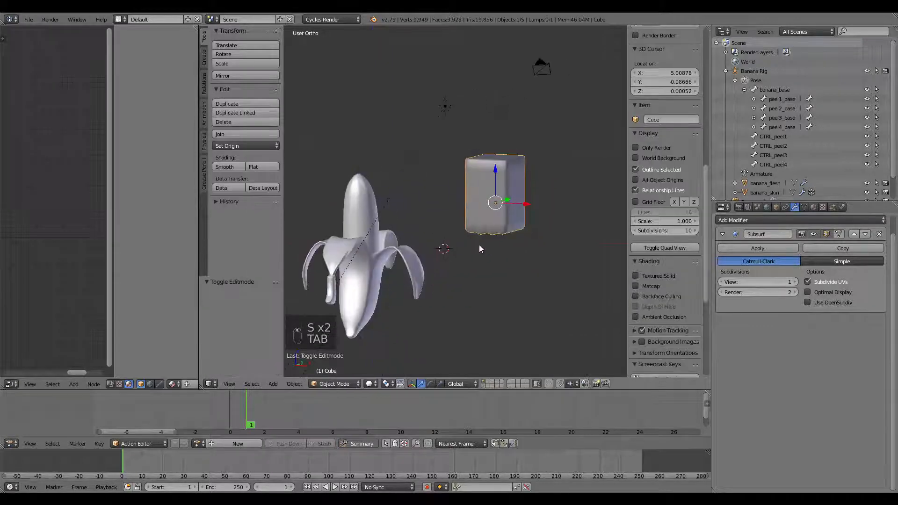
Move the cube onto the tip of the banana flesh and adjust its tilt and position in the right view
key(g)
click(372, 170)
key(KP_3)
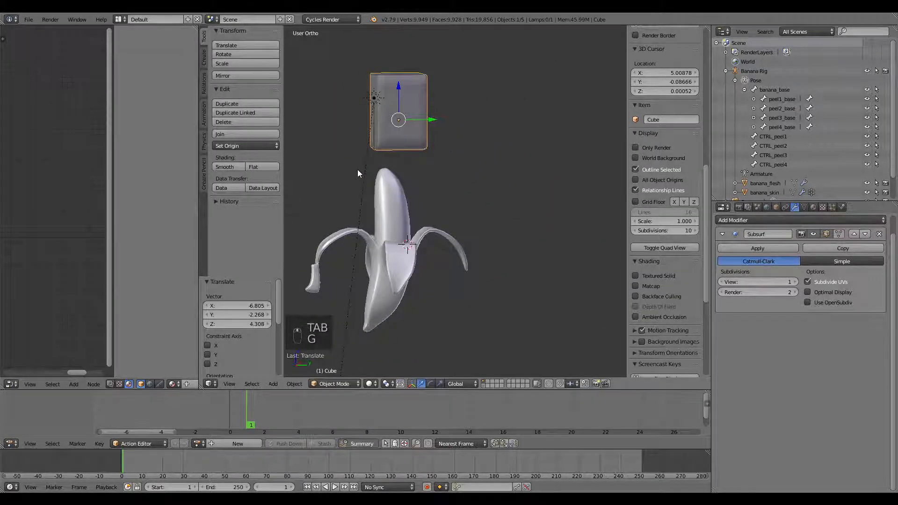
key(g)
key(r)
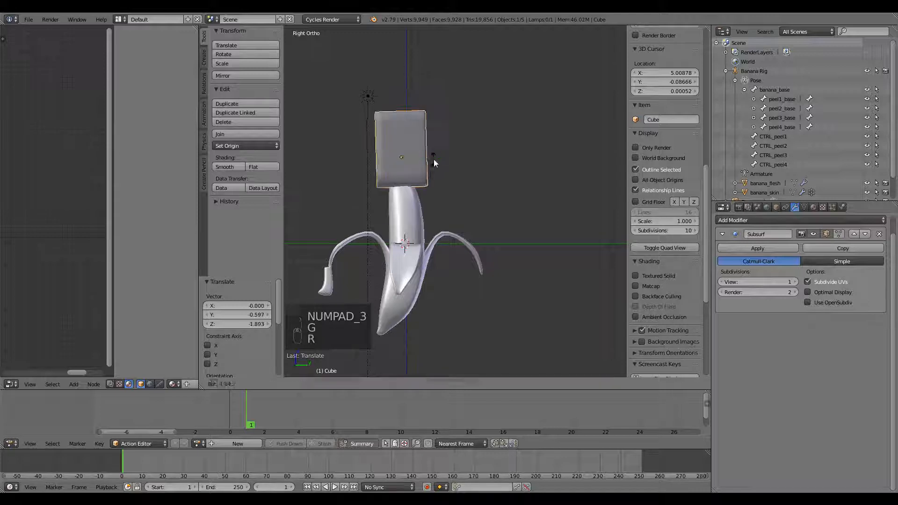
click(434, 159)
key(ctrl+z)
middle_drag(441, 161, 492, 195)
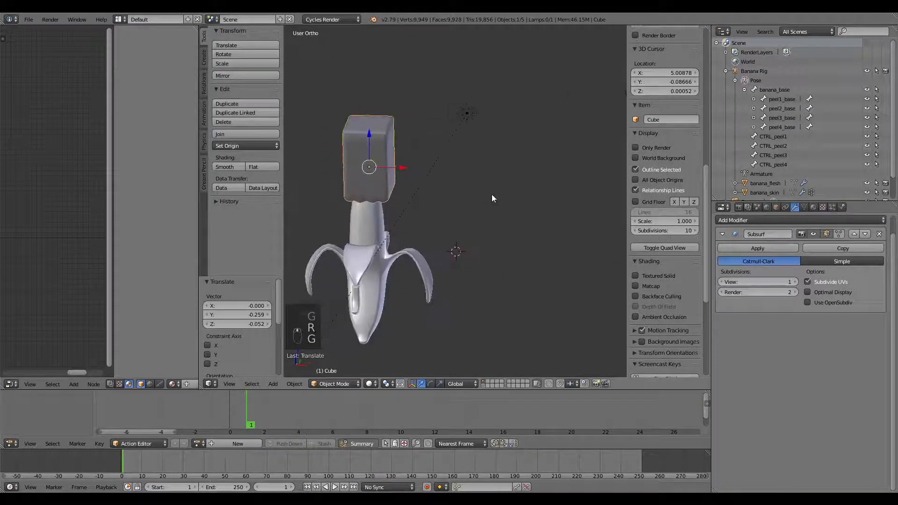
Rotate the cube by about -14.6° around Z and move it back over the banana's tip
key(r)
key(z)
click(447, 224)
key(g)
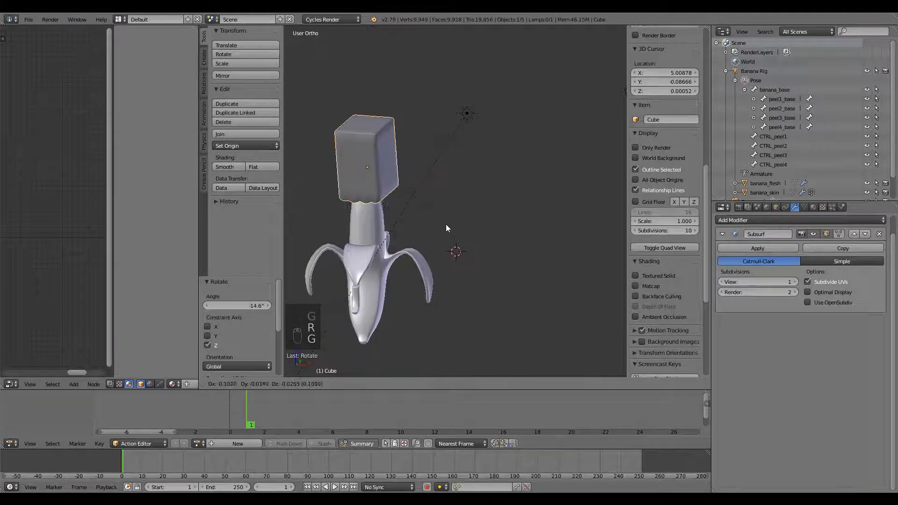
click(438, 222)
Tilt the cube slightly and shift it by about 0.204 in X, 0.038 in Y and -0.077 in Z over the banana tip
middle_drag(439, 227, 452, 210)
key(r)
click(496, 141)
key(g)
click(495, 150)
scroll(504, 235, up, 2)
Add a Boolean modifier to banana_flesh, and rename the cube as bite before reselecting the flesh
right_click(383, 177)
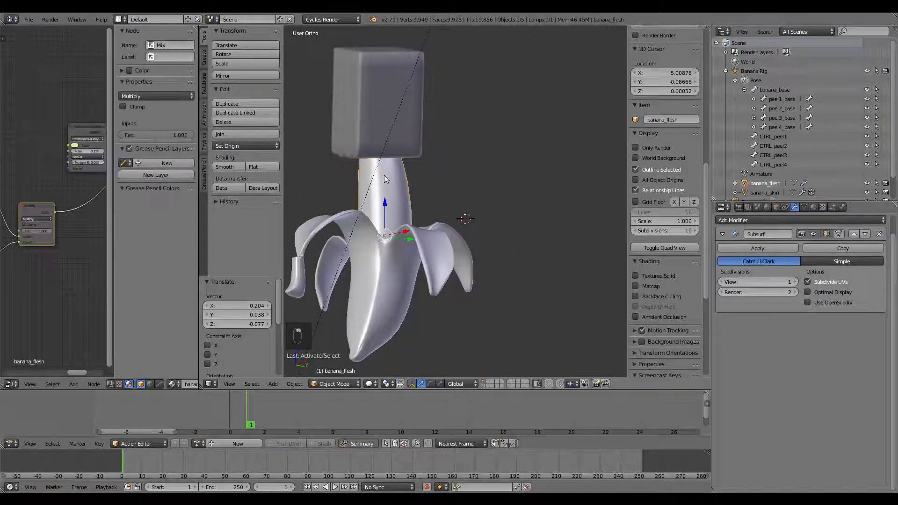
click(807, 218)
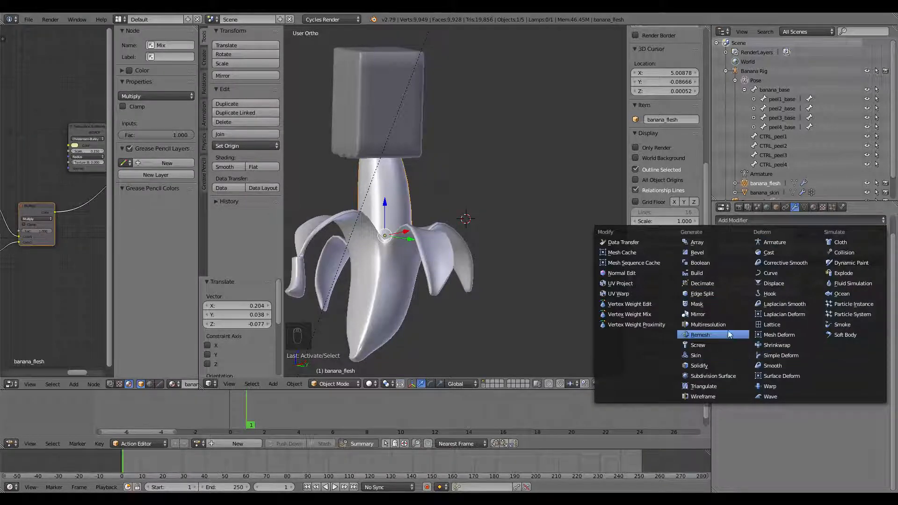
click(709, 263)
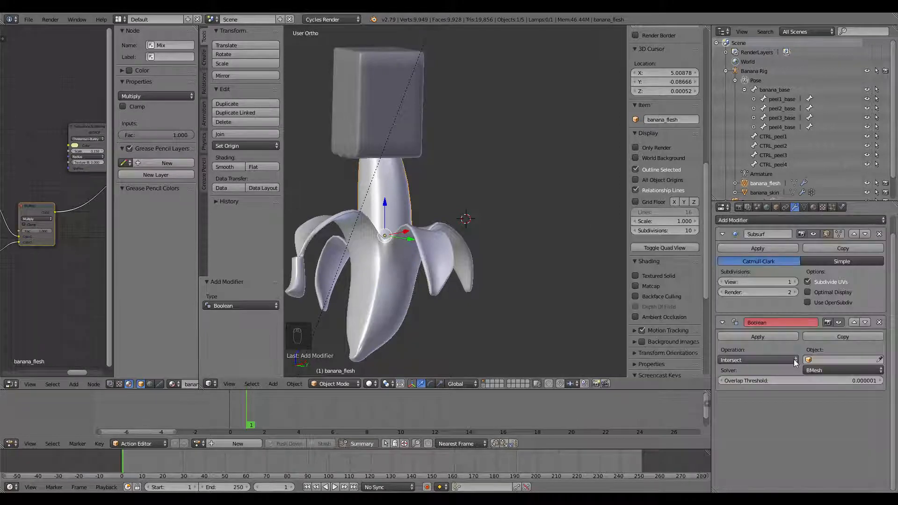
right_click(347, 87)
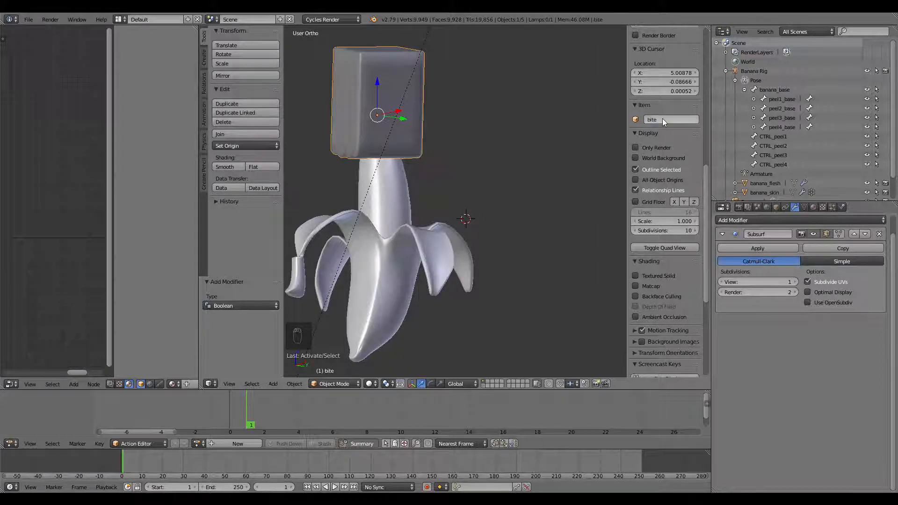
right_click(397, 177)
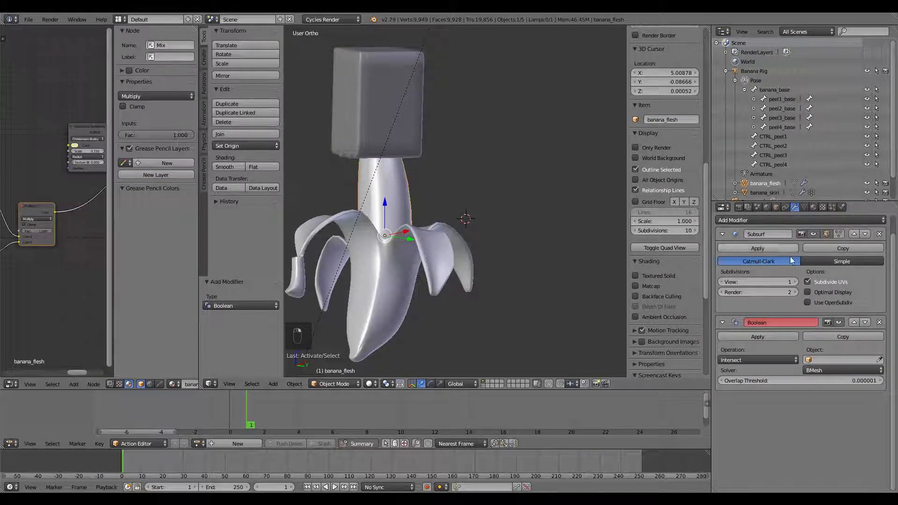
Set the Boolean modifier's object to bite and its operation to Difference, checking the cut area in wireframe
click(842, 360)
click(816, 383)
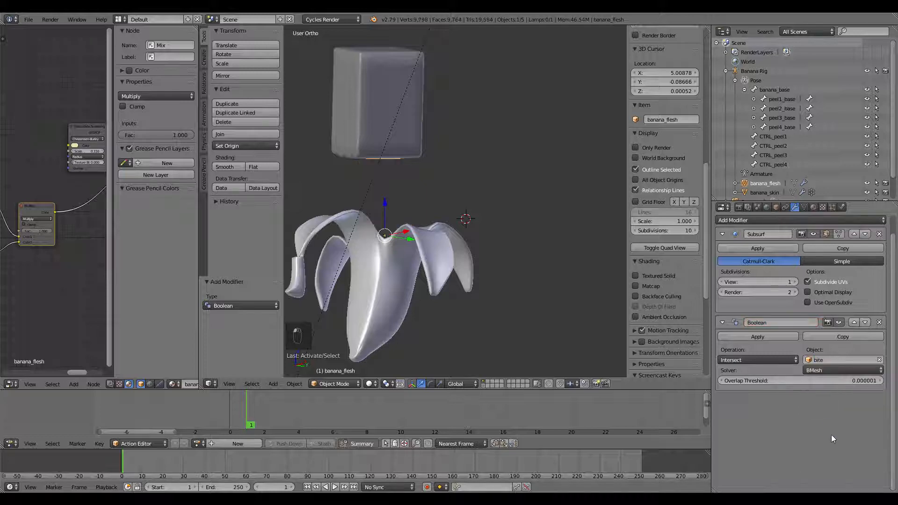
mouse_move(411, 174)
middle_down()
mouse_move(464, 161)
mouse_move(422, 183)
middle_up()
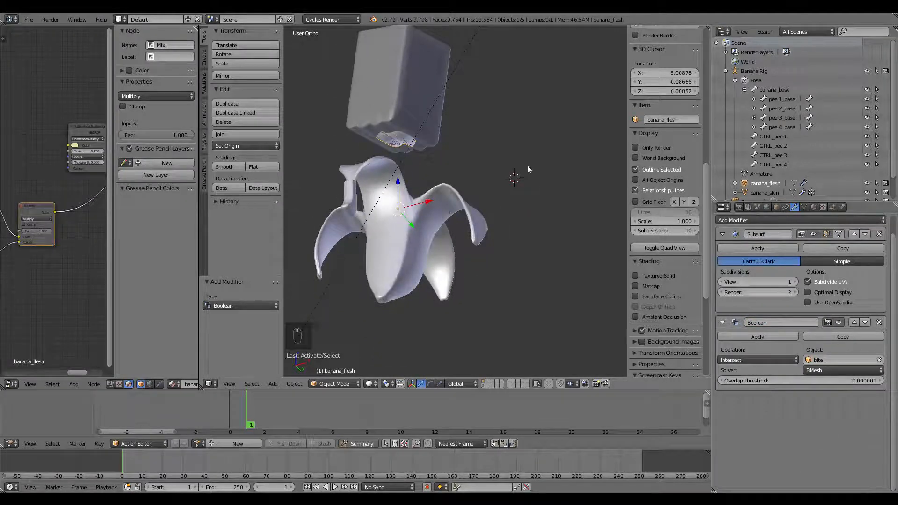
key(z)
middle_drag(527, 169, 394, 139)
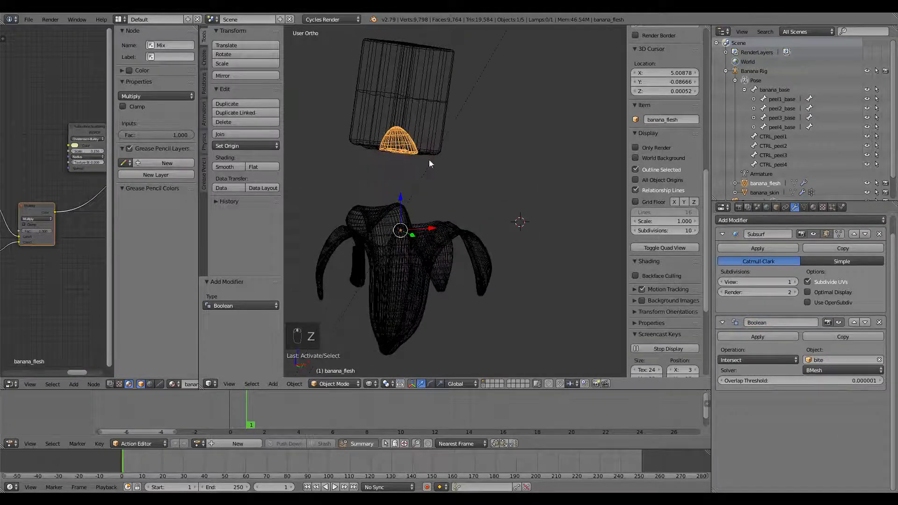
click(759, 361)
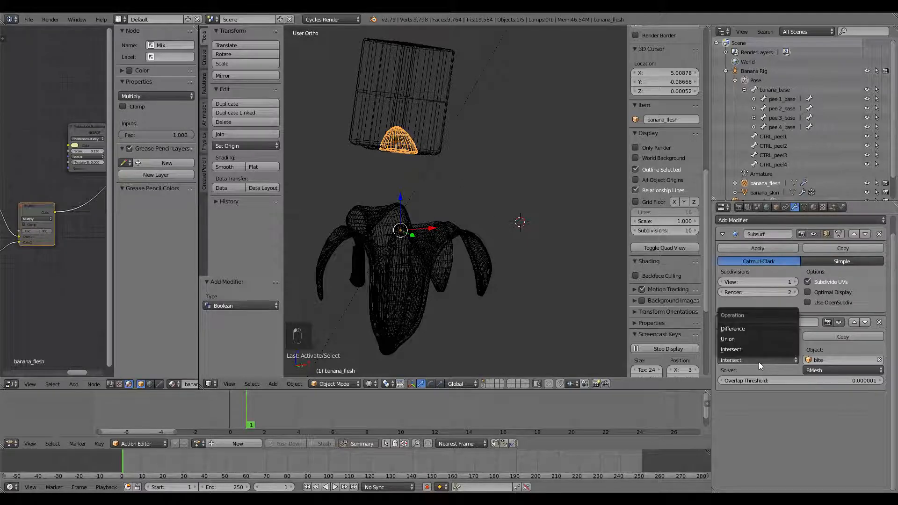
click(745, 329)
Return to solid shading, hide the bite cube, and reselect the banana flesh
mouse_move(469, 177)
middle_down()
mouse_move(515, 200)
mouse_move(476, 182)
mouse_move(443, 197)
mouse_move(478, 190)
mouse_move(562, 235)
mouse_move(501, 251)
mouse_move(511, 234)
mouse_move(390, 177)
mouse_move(456, 164)
mouse_move(483, 183)
middle_up()
key(z)
right_click(448, 112)
key(h)
scroll(478, 190, up, 5)
right_click(483, 185)
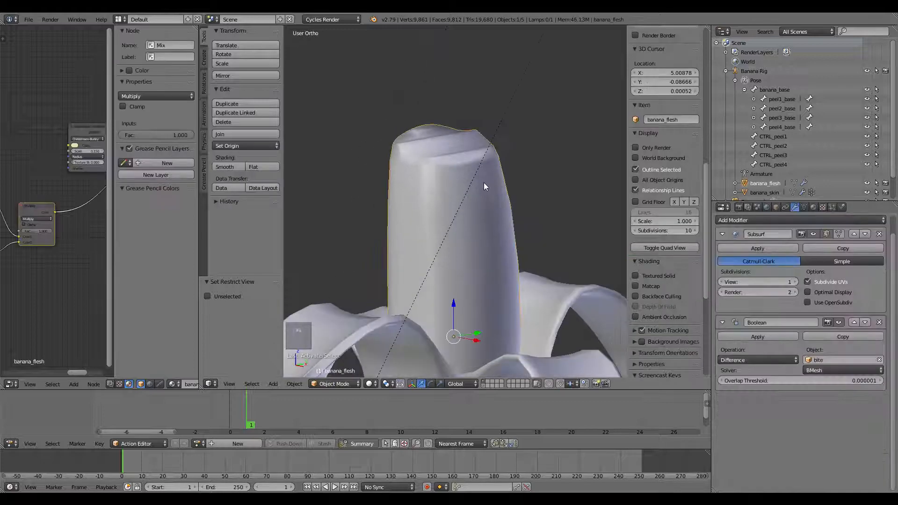
Add an Edge Split modifier to banana_flesh and inspect the shading of the bitten tip
click(791, 221)
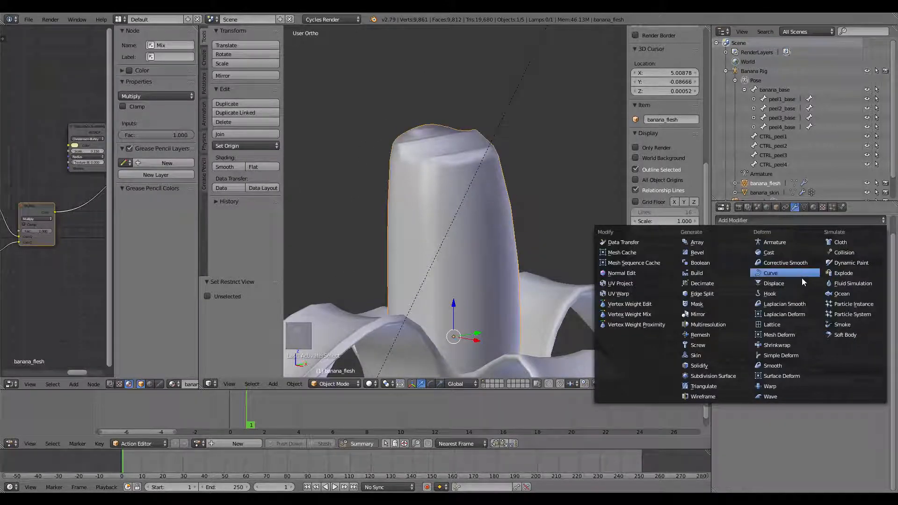
click(711, 295)
middle_drag(527, 245, 538, 158)
scroll(513, 176, up, 5)
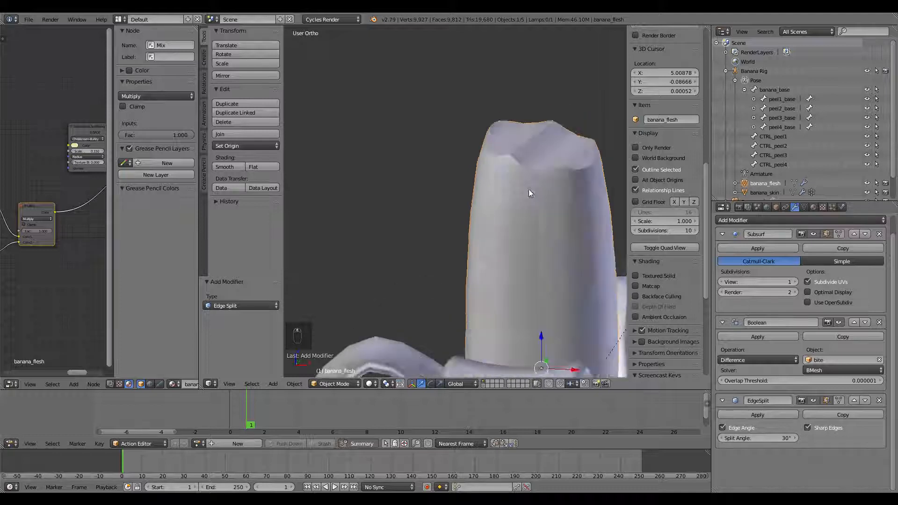
middle_drag(528, 189, 509, 203)
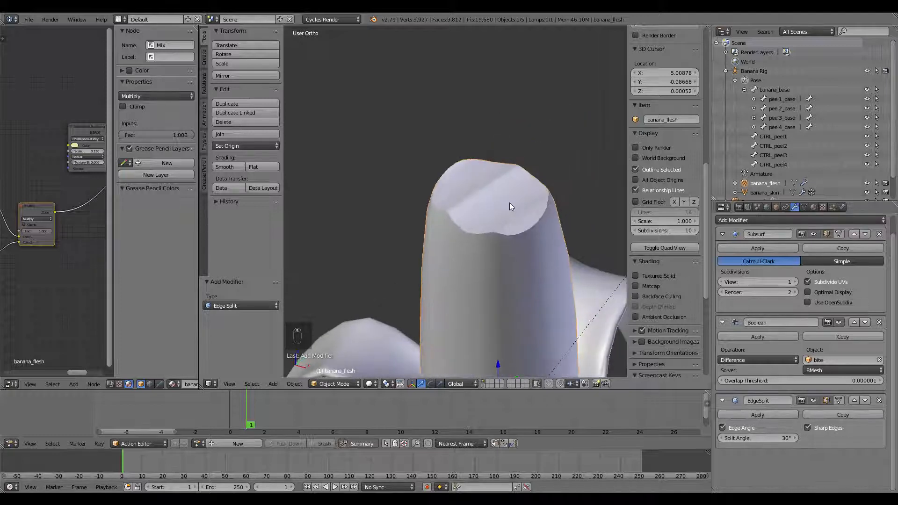
Try the Subsurf modifier below the Boolean and Edge Split modifiers, and move it back to the top of the stack
click(865, 234)
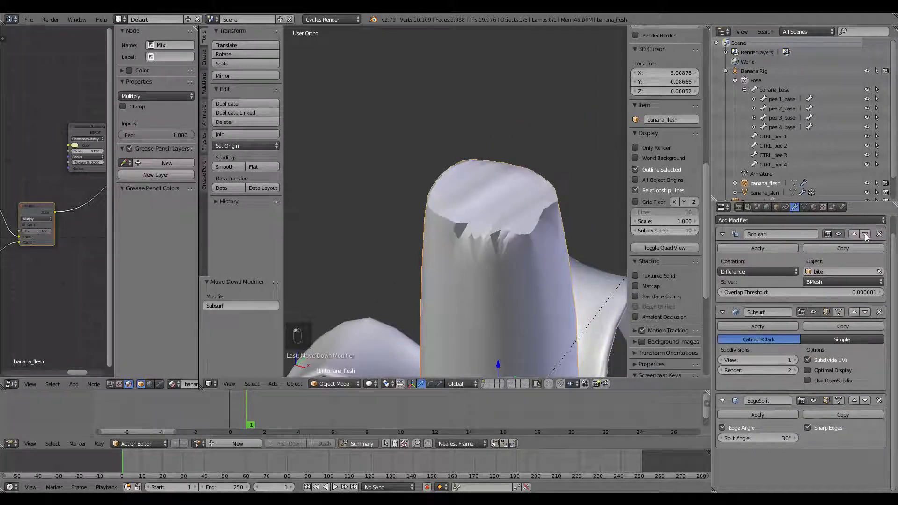
click(865, 312)
mouse_move(548, 249)
middle_down()
mouse_move(574, 251)
mouse_move(546, 254)
middle_up()
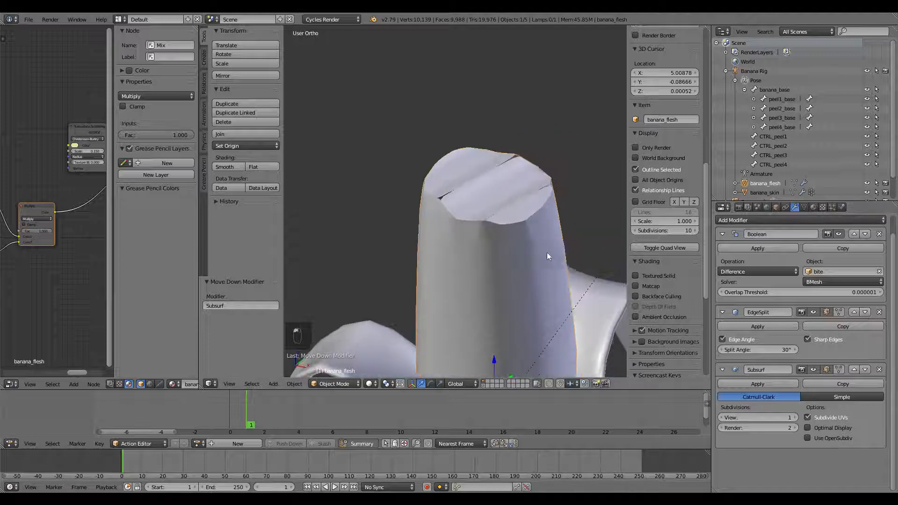
click(855, 370)
click(855, 313)
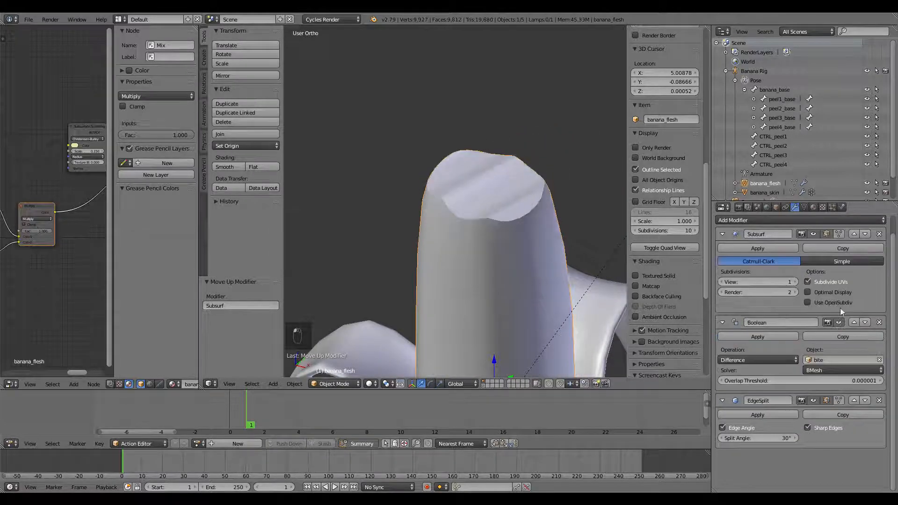
Preview the bitten banana in Rendered viewport shading
scroll(538, 224, down, 4)
middle_drag(538, 225, 531, 242)
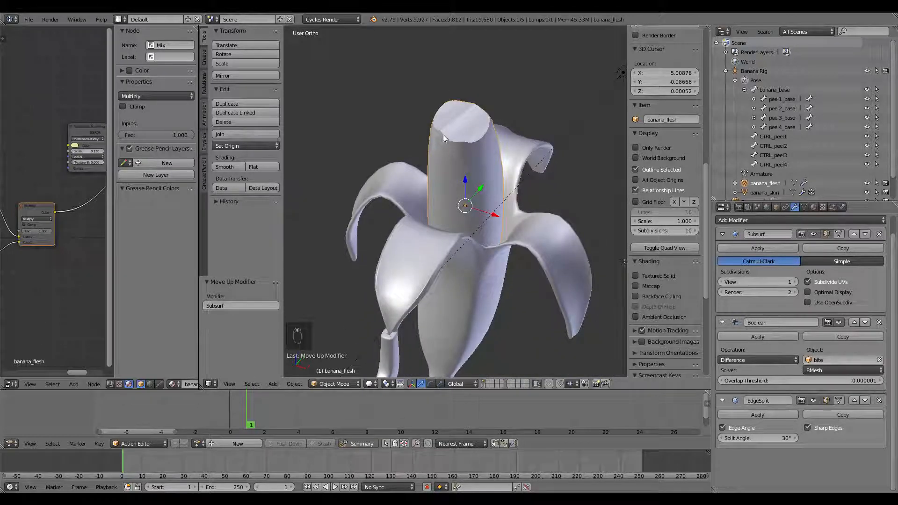
click(370, 384)
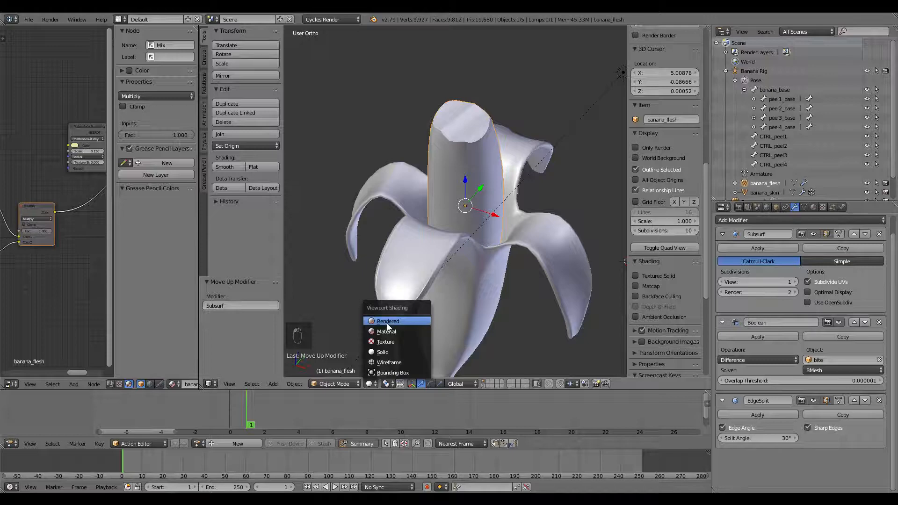
click(387, 323)
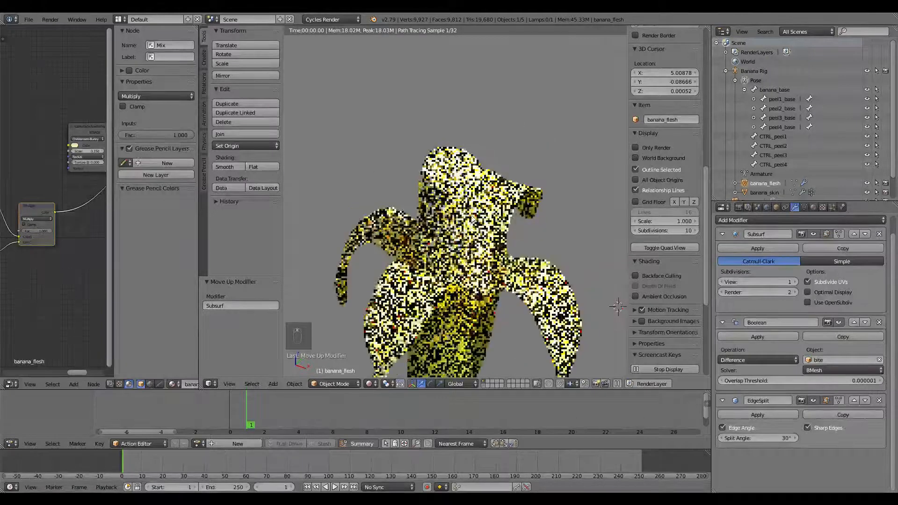
middle_drag(471, 216, 469, 212)
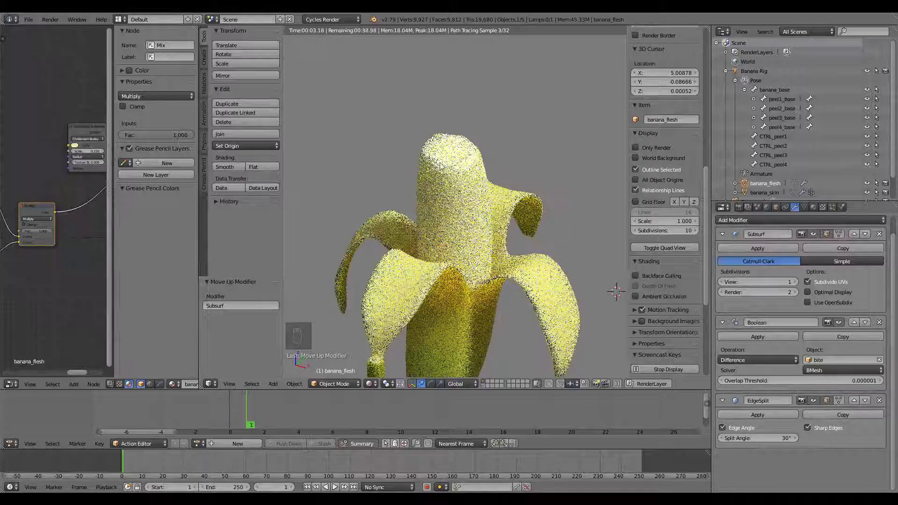
Add a second material slot to banana_flesh and assign the banana_flesh material to it
click(813, 208)
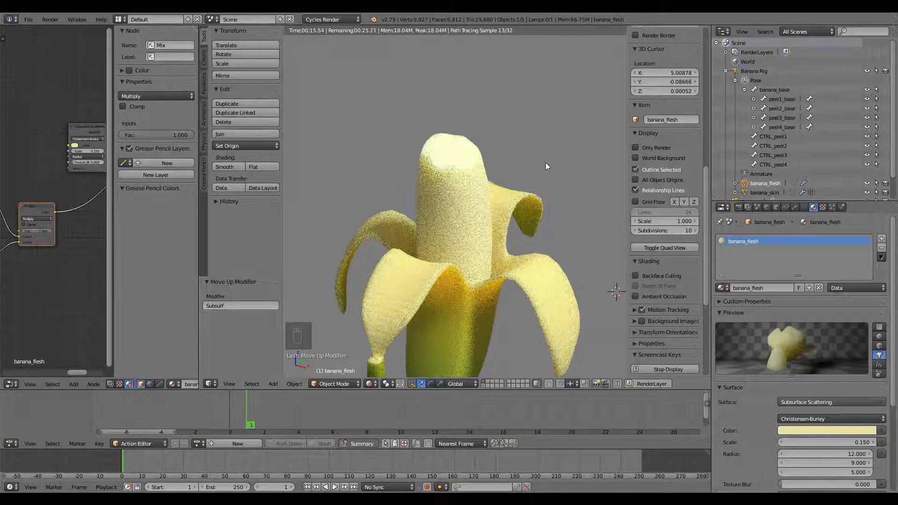
click(881, 238)
click(725, 291)
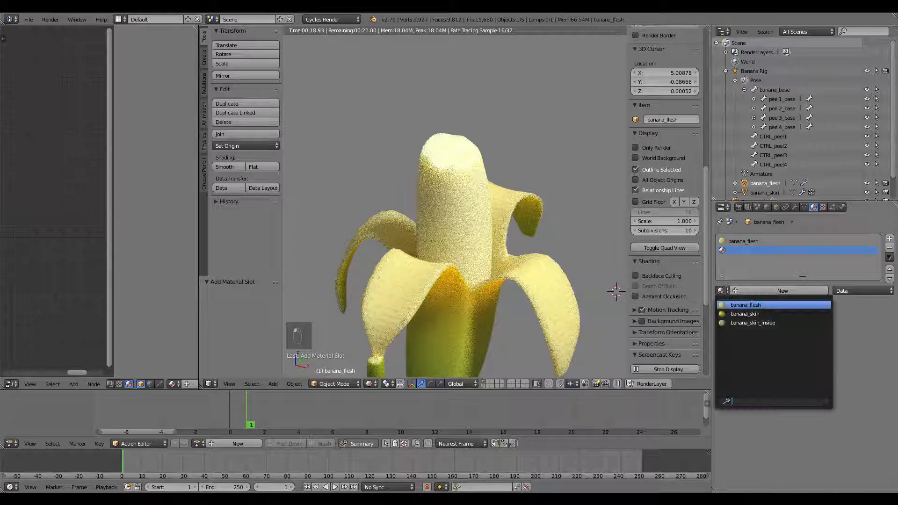
click(744, 304)
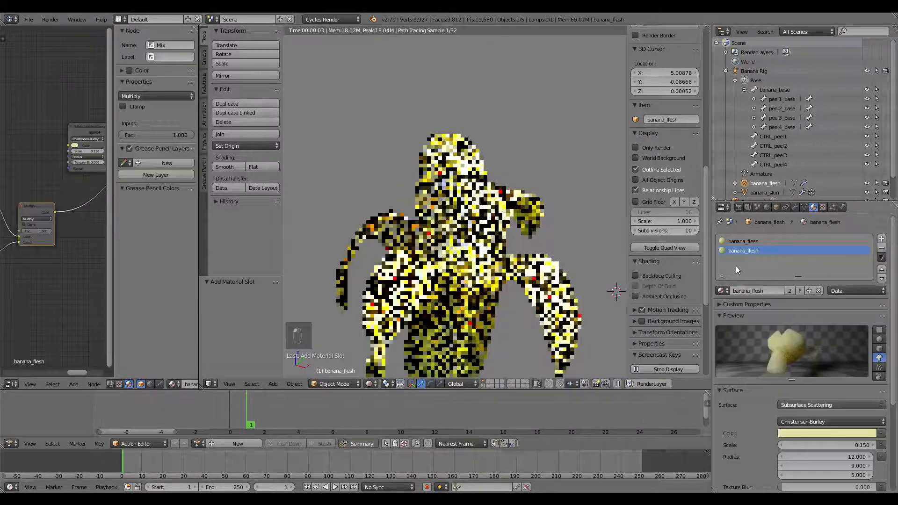
Make the second slot's material a single-user copy and rename it banana_bite
click(790, 291)
click(768, 291)
drag(752, 291, 817, 298)
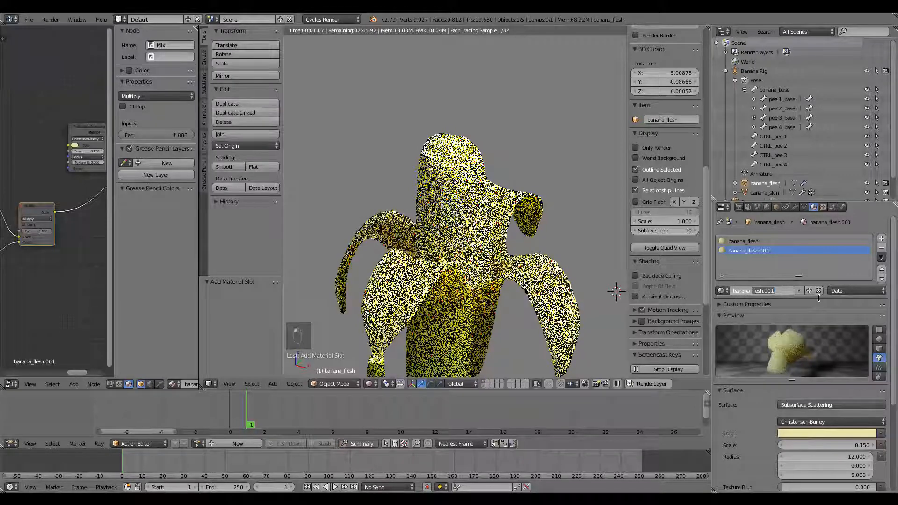
text(bite)
key(Return)
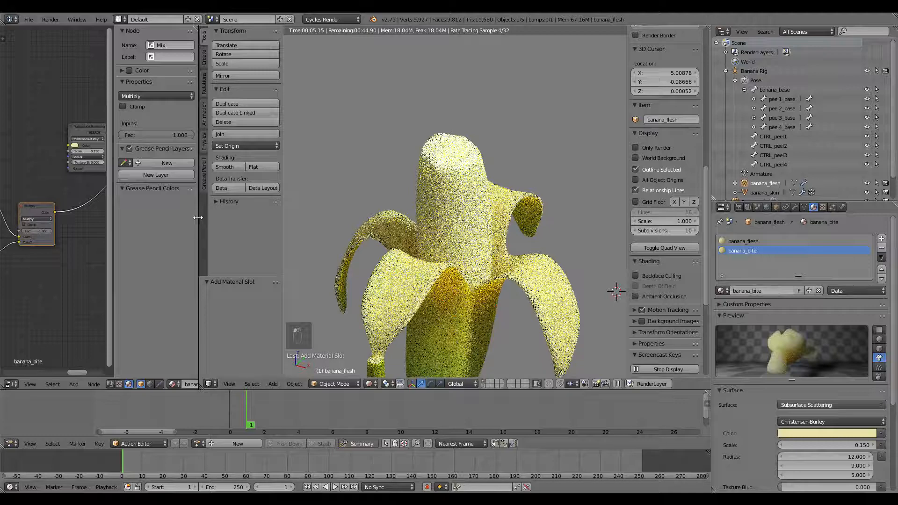
Widen the node editor and switch the viewport to Material shading to view the bite surface
drag(201, 225, 404, 230)
drag(203, 196, 181, 193)
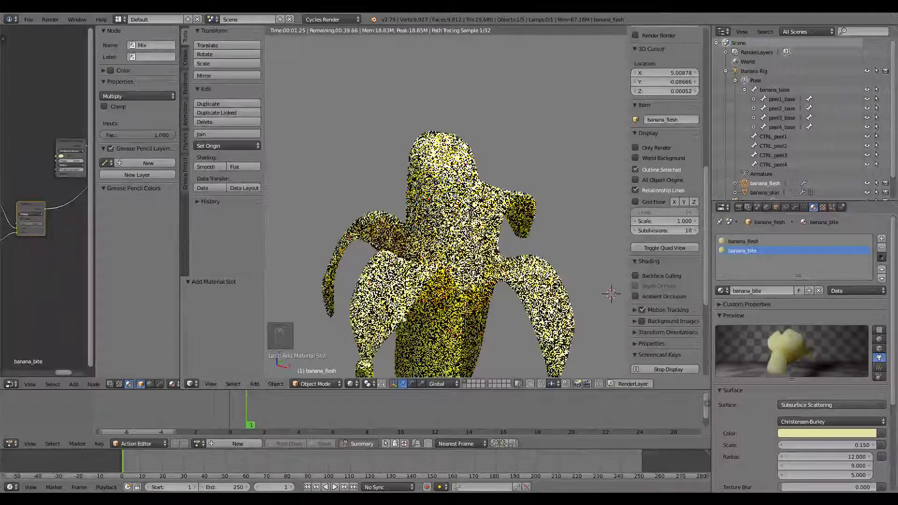
click(356, 384)
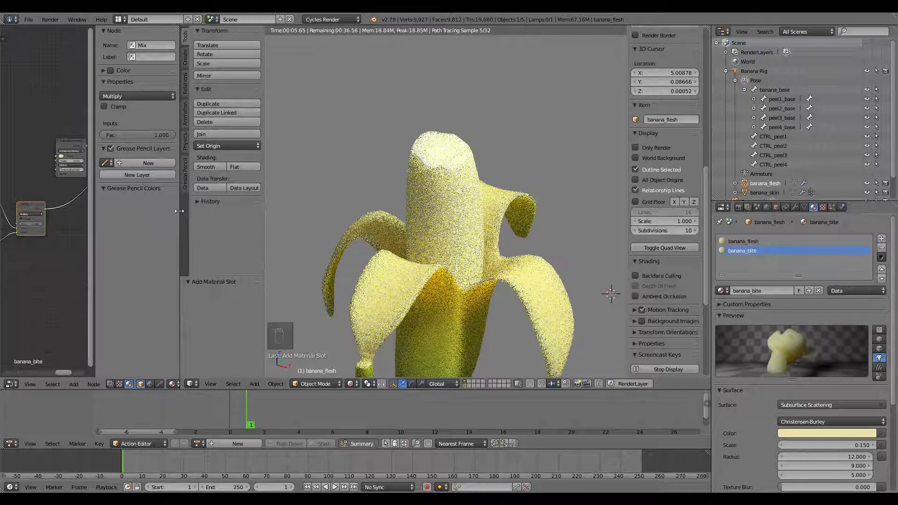
drag(181, 215, 383, 213)
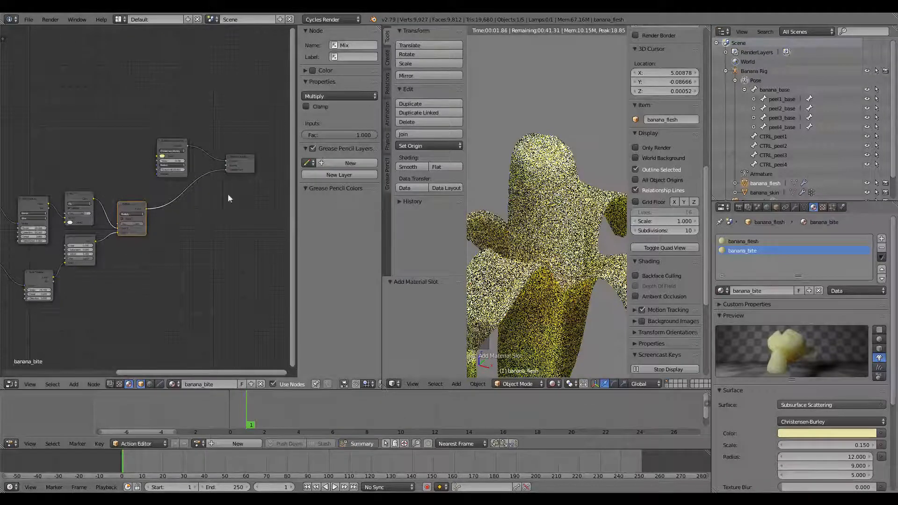
drag(382, 212, 213, 186)
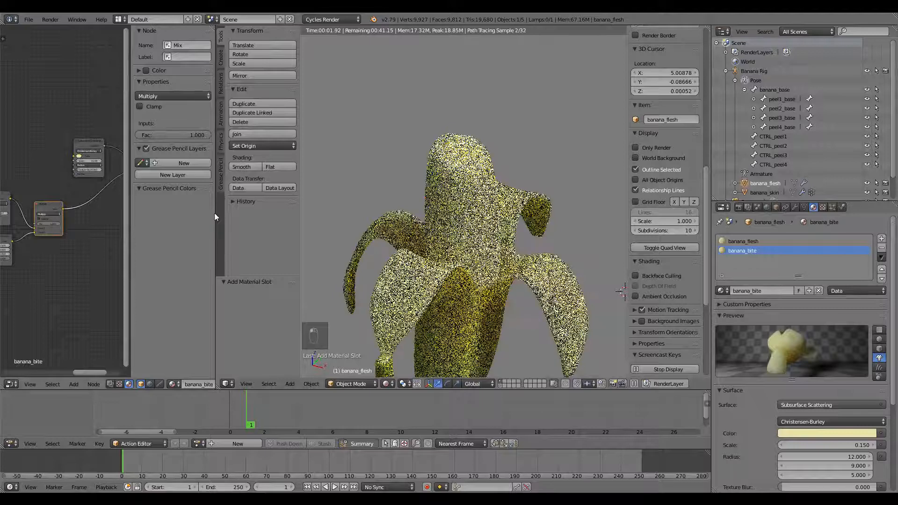
drag(215, 212, 343, 210)
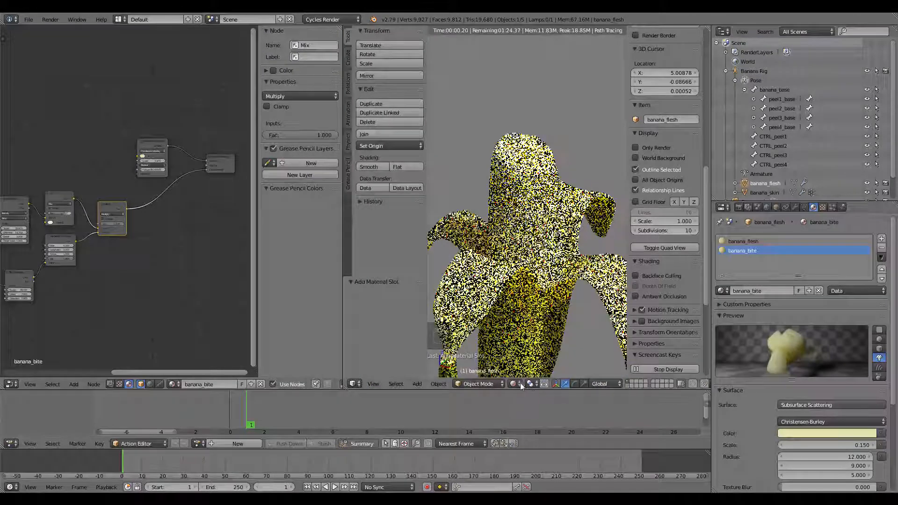
click(519, 384)
click(538, 331)
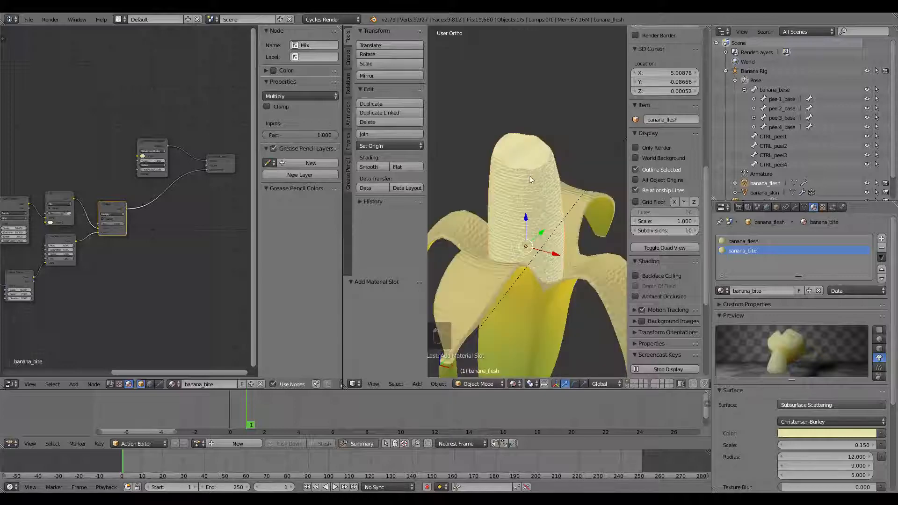
mouse_move(529, 175)
middle_down()
mouse_move(545, 210)
mouse_move(536, 206)
middle_up()
Look over the banana_bite node network and maximize the node editor to show all of it
mouse_move(182, 186)
middle_down()
mouse_move(232, 215)
mouse_move(142, 186)
middle_up()
scroll(137, 240, up, 4)
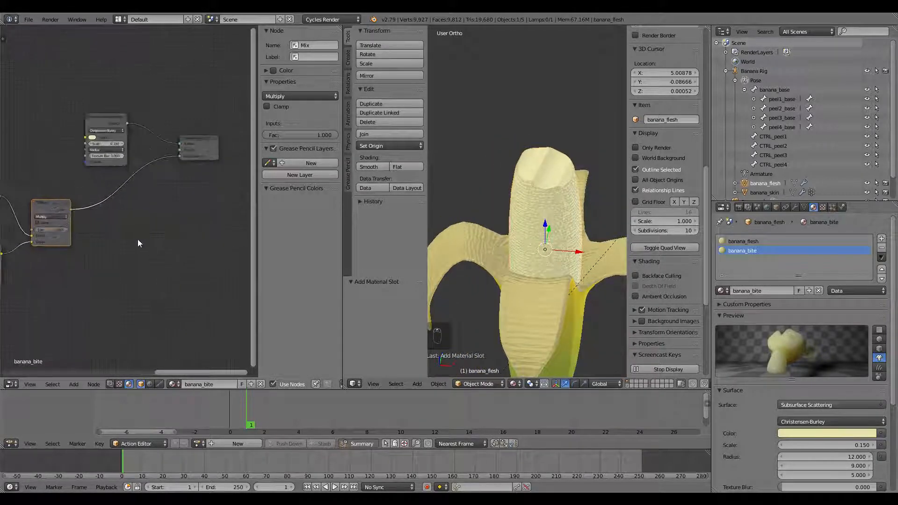
scroll(112, 236, down, 7)
middle_drag(109, 231, 167, 221)
scroll(165, 229, up, 4)
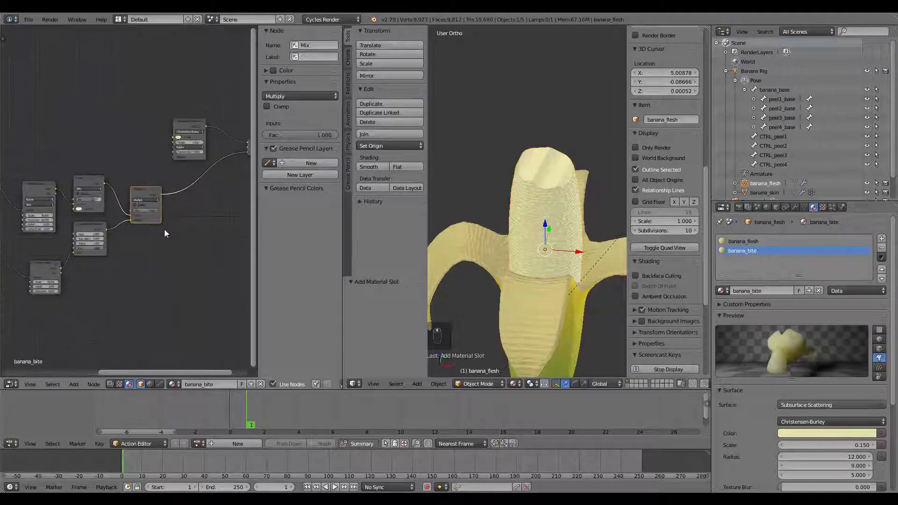
scroll(164, 230, down, 4)
middle_drag(87, 248, 125, 231)
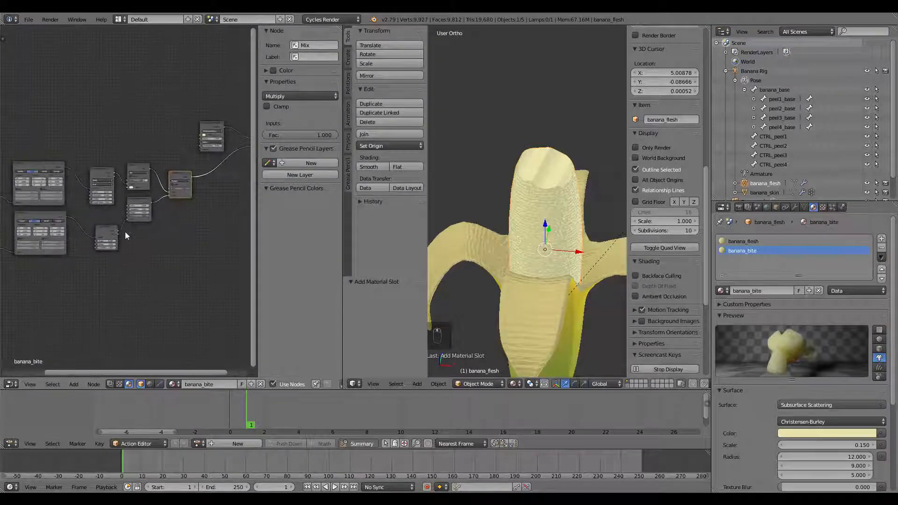
key(ctrl+space)
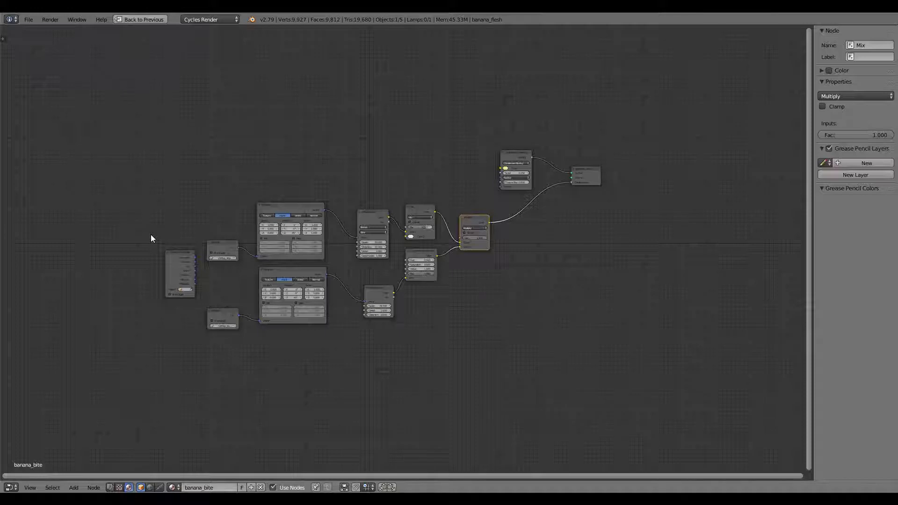
scroll(151, 239, up, 2)
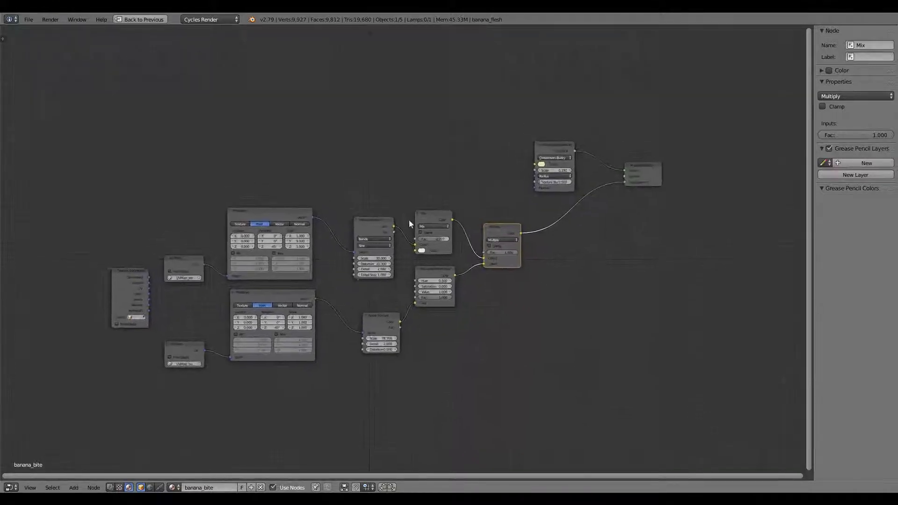
Delete the UVMap_stripes branch from the banana_bite material: its UV Map, Mapping, Wave Texture and Mix nodes
key(a)
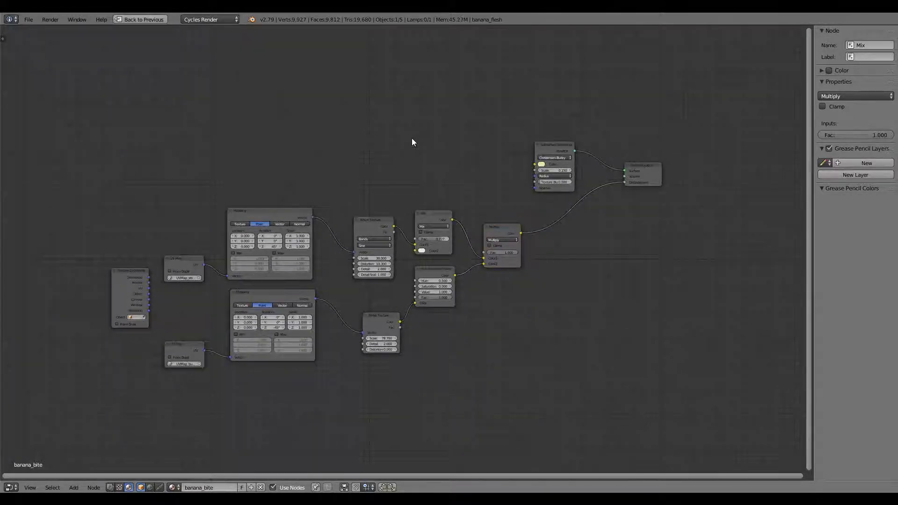
scroll(534, 207, up, 2)
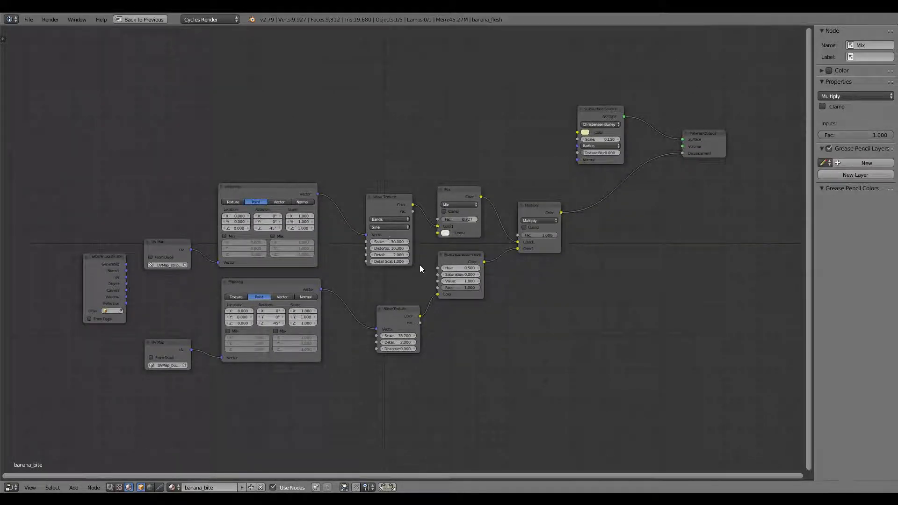
click(166, 241)
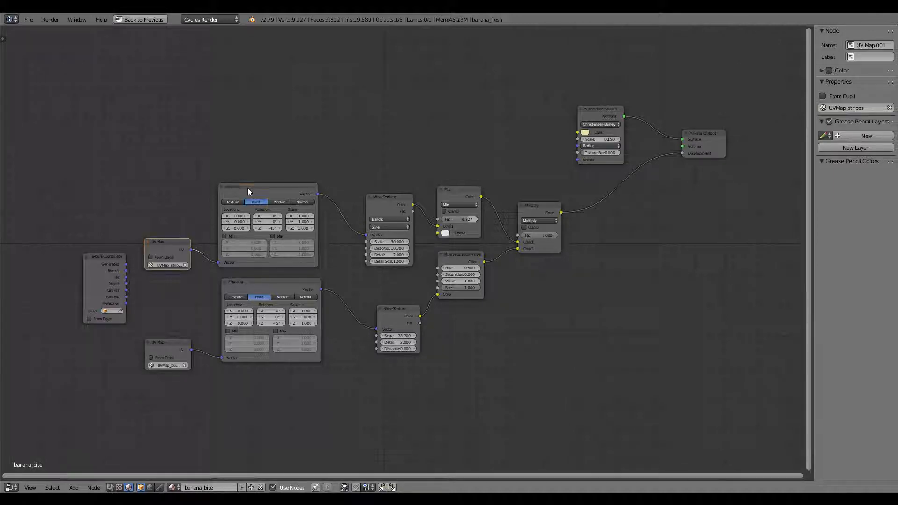
shift+click(248, 188)
shift+click(394, 199)
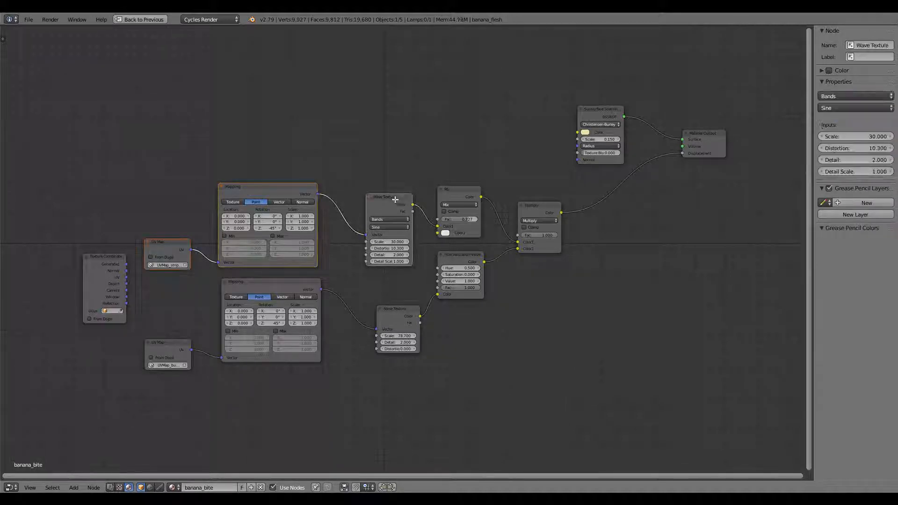
shift+click(456, 197)
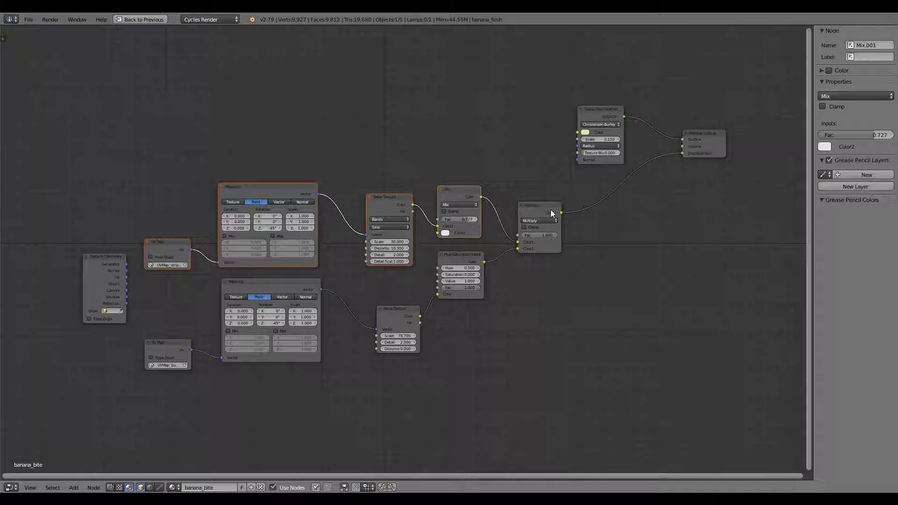
key(x)
click(98, 255)
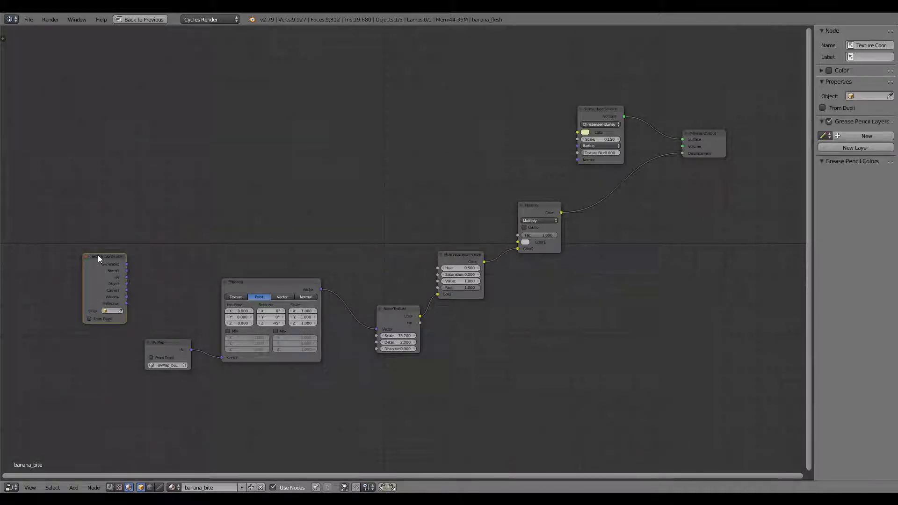
key(x)
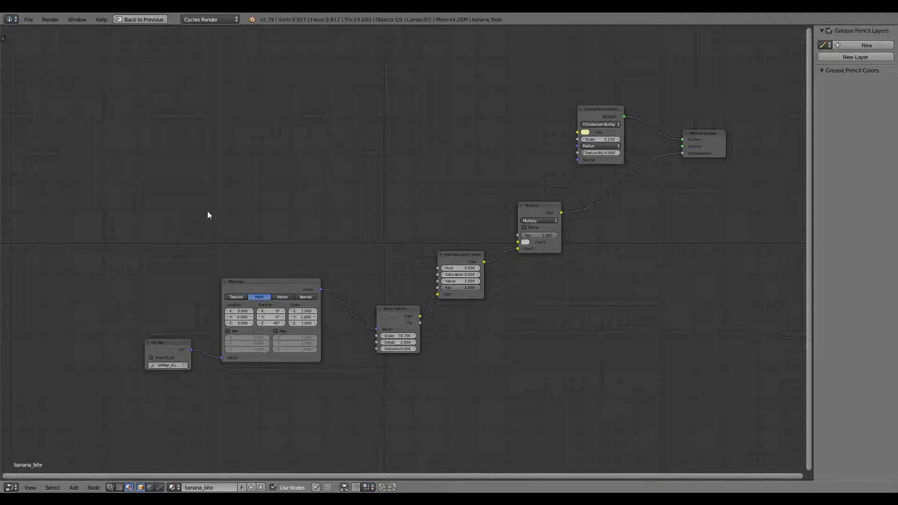
key(ctrl+z)
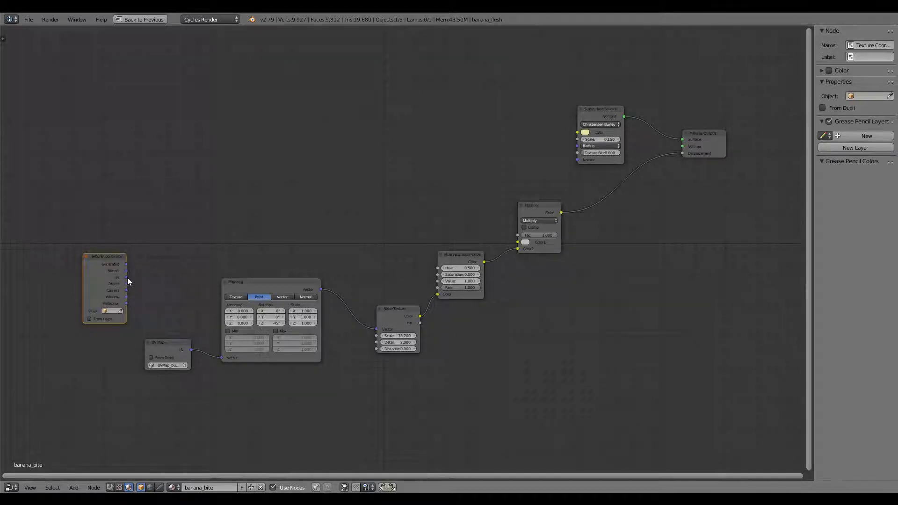
Connect the Texture Coordinate node's Generated output to the Mapping node's Vector input and delete the remaining UV Map node
drag(126, 264, 223, 357)
click(161, 346)
key(x)
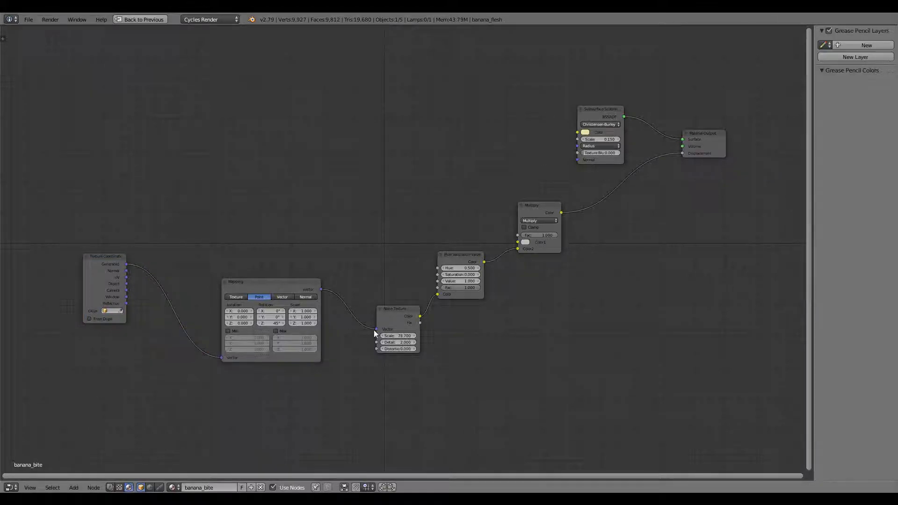
middle_drag(529, 310, 492, 292)
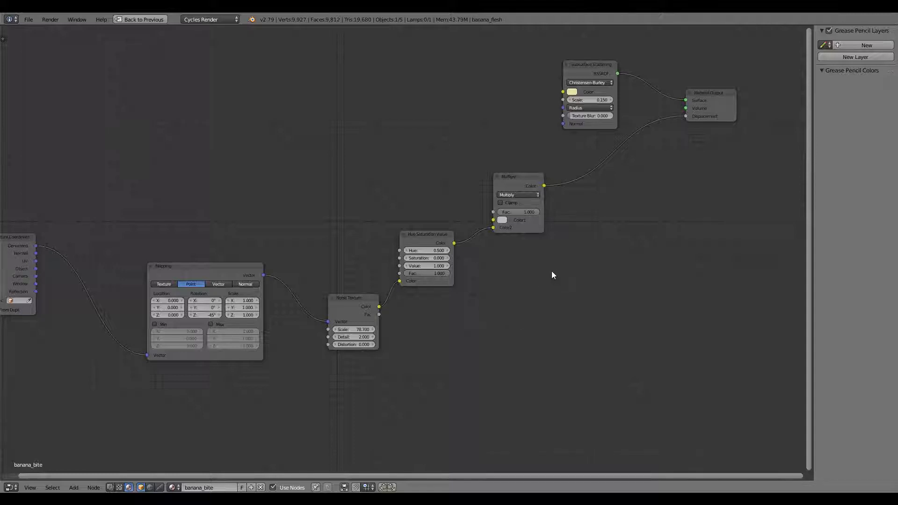
middle_drag(551, 271, 508, 293)
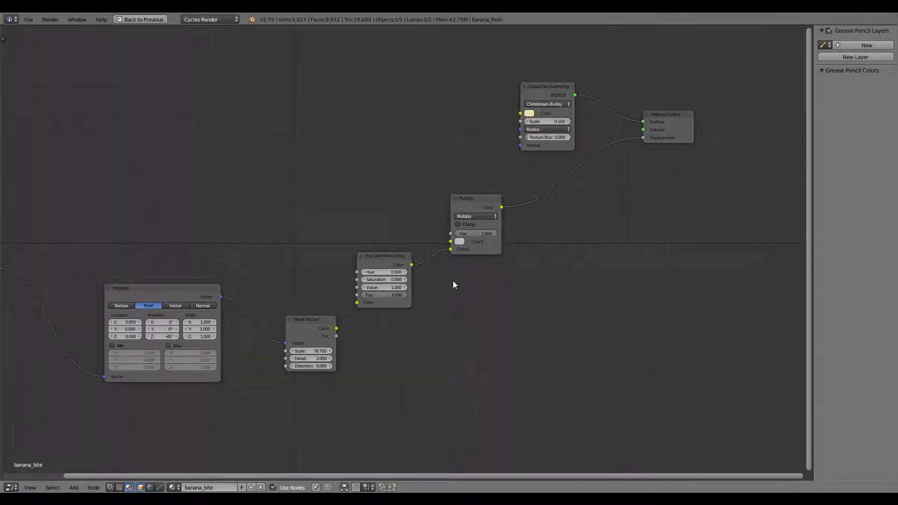
Restore the full layout, inspect the bite surface up close and check the Boolean modifier's solver options on banana_flesh
key(ctrl+Down)
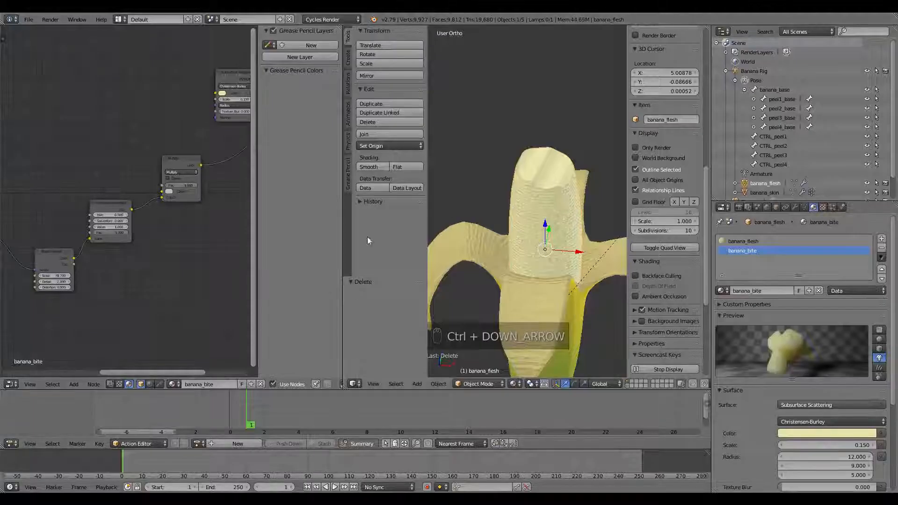
scroll(548, 173, up, 6)
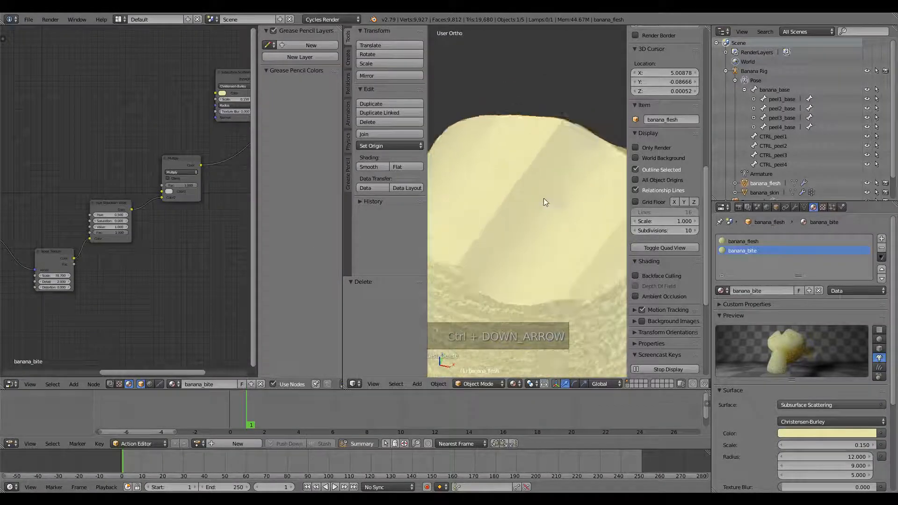
scroll(544, 202, down, 7)
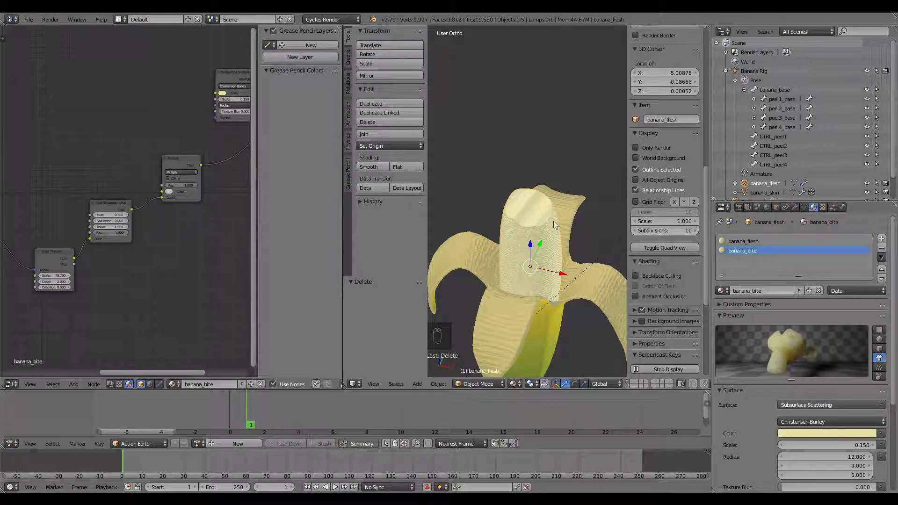
click(795, 207)
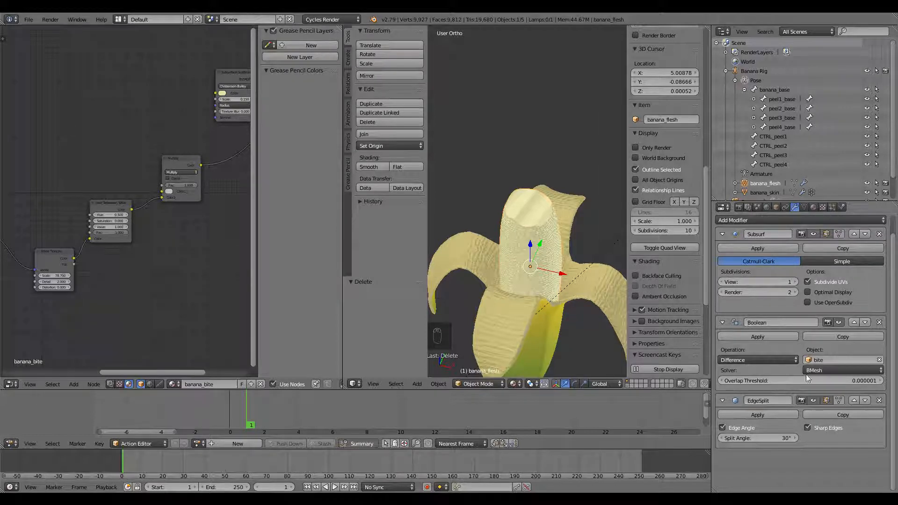
click(832, 369)
shift+middle_drag(535, 221, 536, 234)
scroll(535, 237, up, 4)
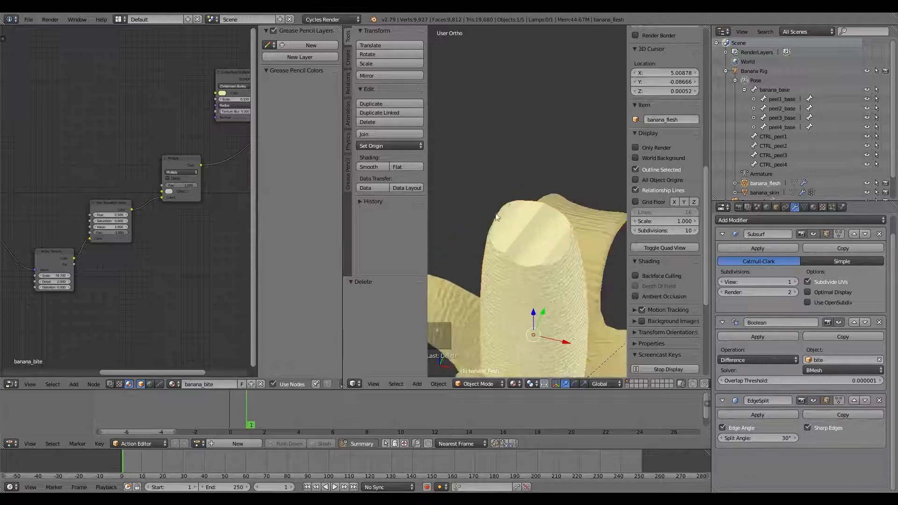
Darken and warm the banana_bite Subsurface Scattering color to R 0.626, G 0.488, B 0.211
click(812, 208)
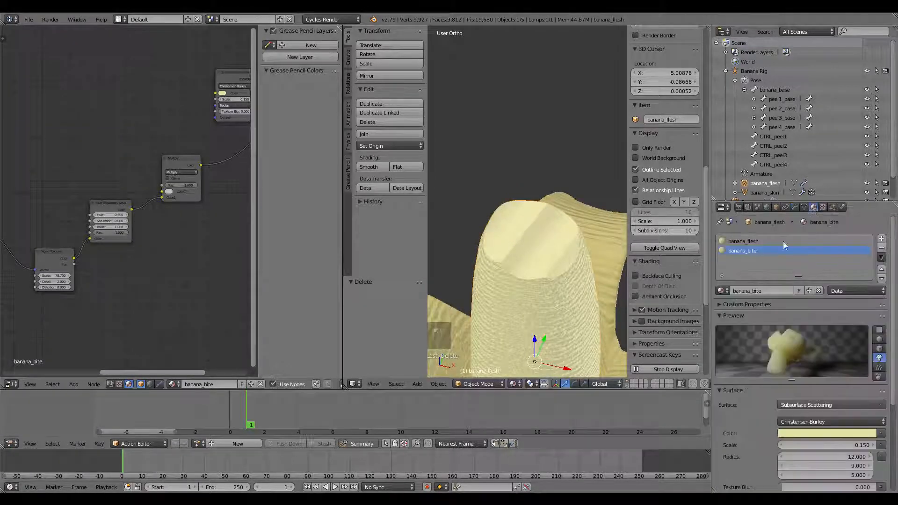
scroll(520, 239, down, 3)
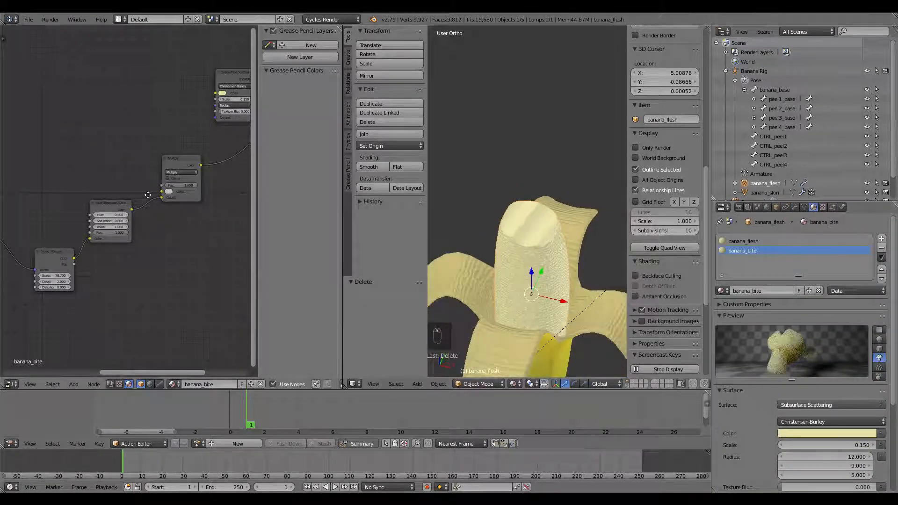
middle_drag(149, 191, 75, 220)
scroll(142, 159, up, 3)
scroll(145, 159, up, 3)
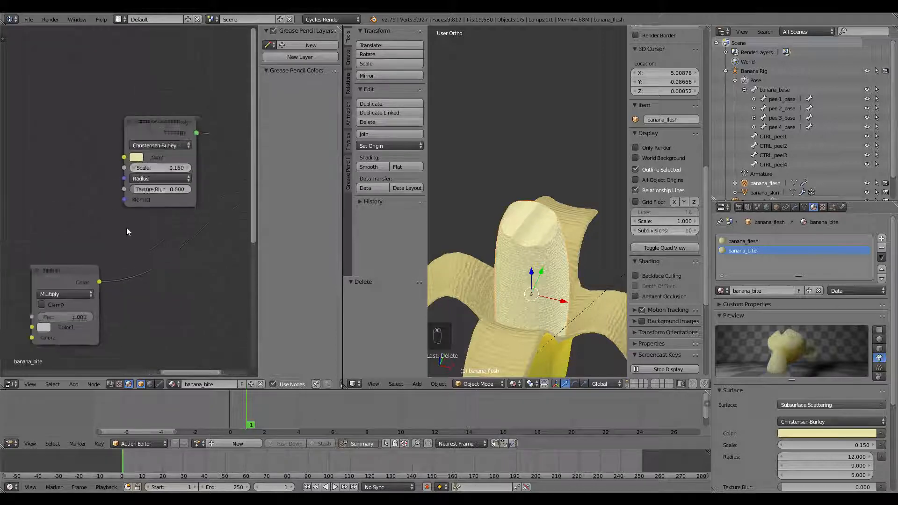
click(137, 154)
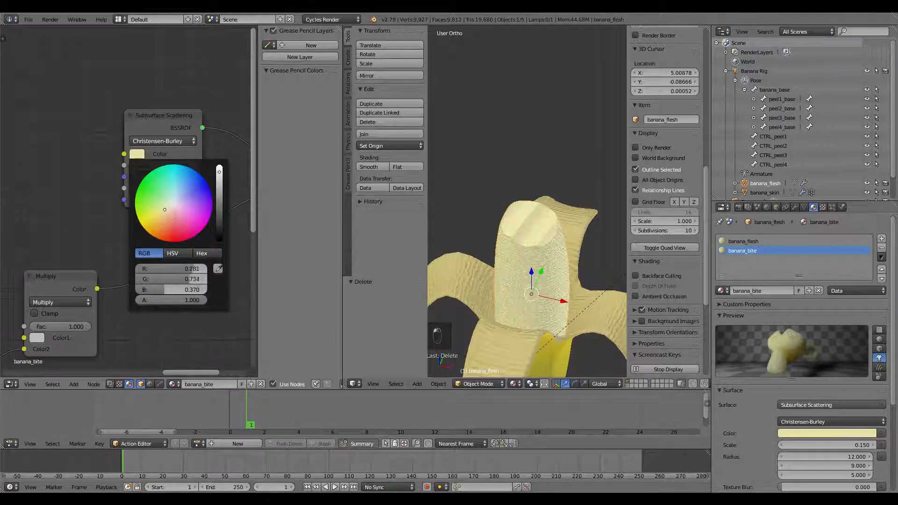
scroll(162, 216, down, 5)
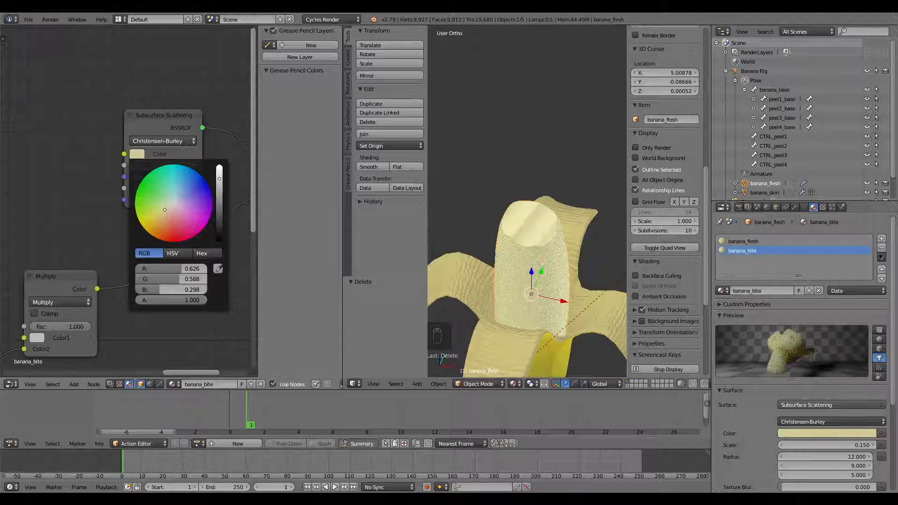
click(163, 215)
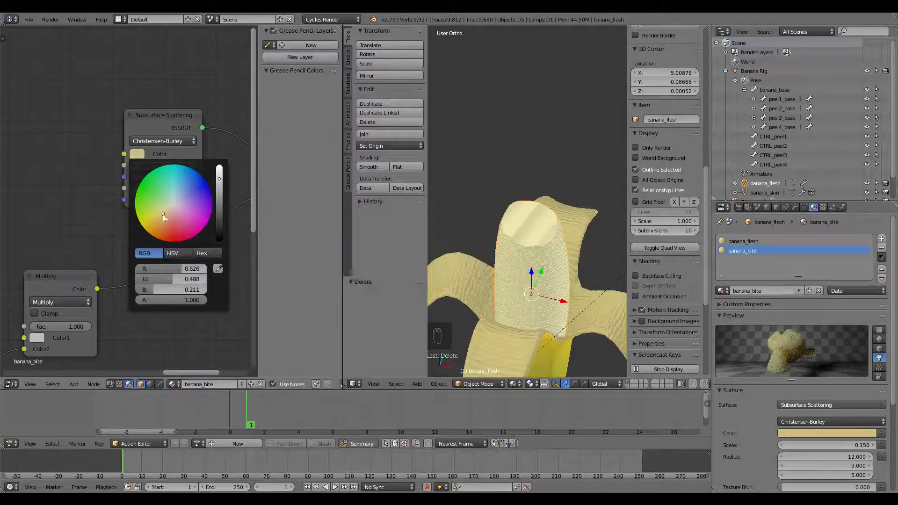
mouse_move(526, 216)
middle_down()
mouse_move(599, 216)
mouse_move(519, 224)
middle_up()
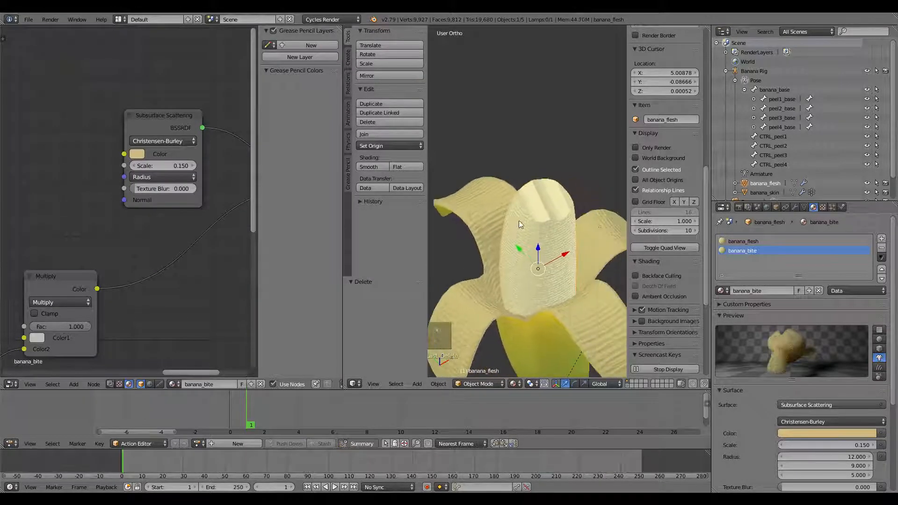
Try the Carve solver on the Boolean modifier, return it to BMesh, and check the operation options while keeping Difference
click(794, 207)
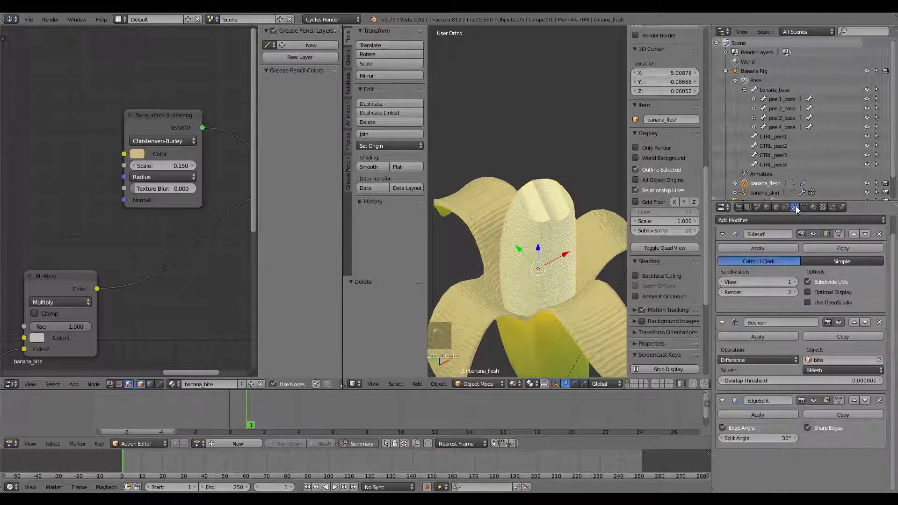
click(834, 370)
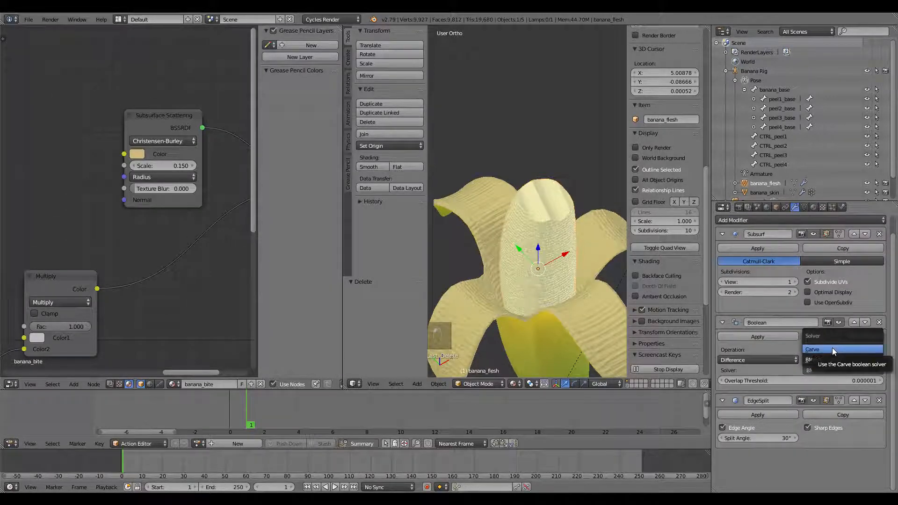
click(832, 349)
click(834, 368)
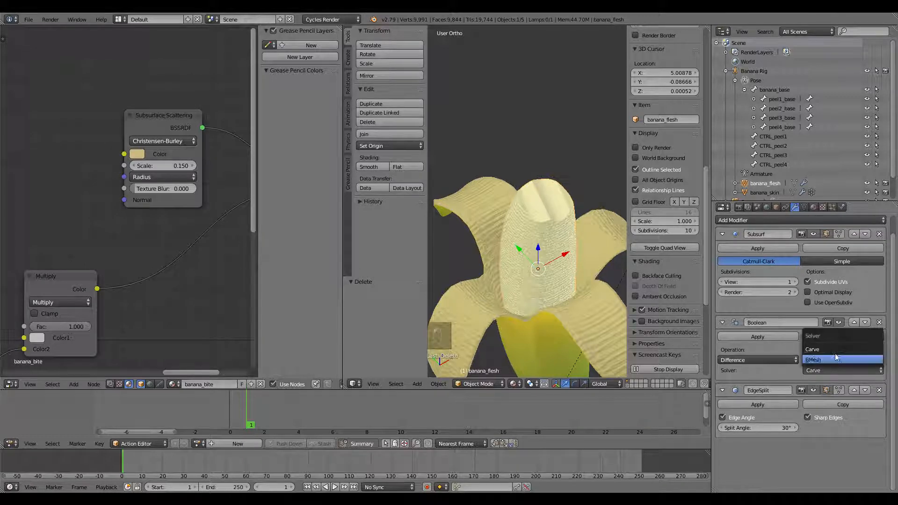
click(834, 360)
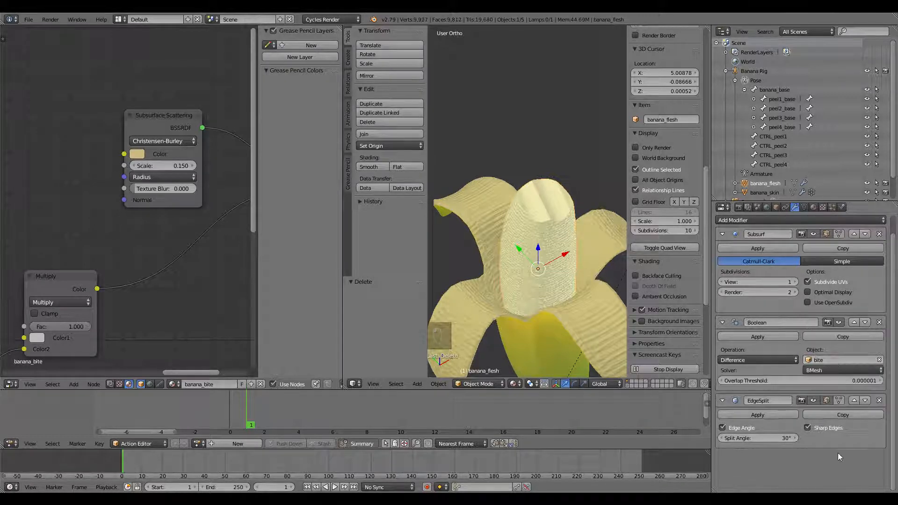
click(791, 359)
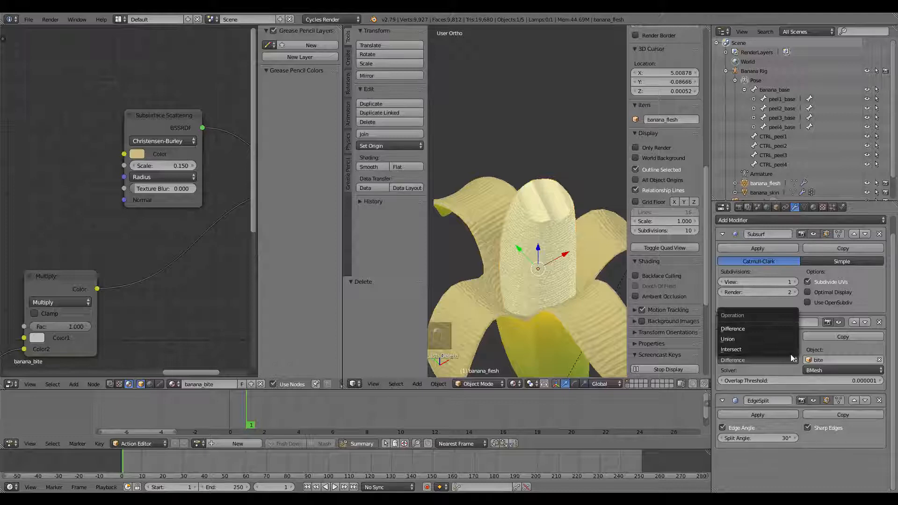
click(790, 355)
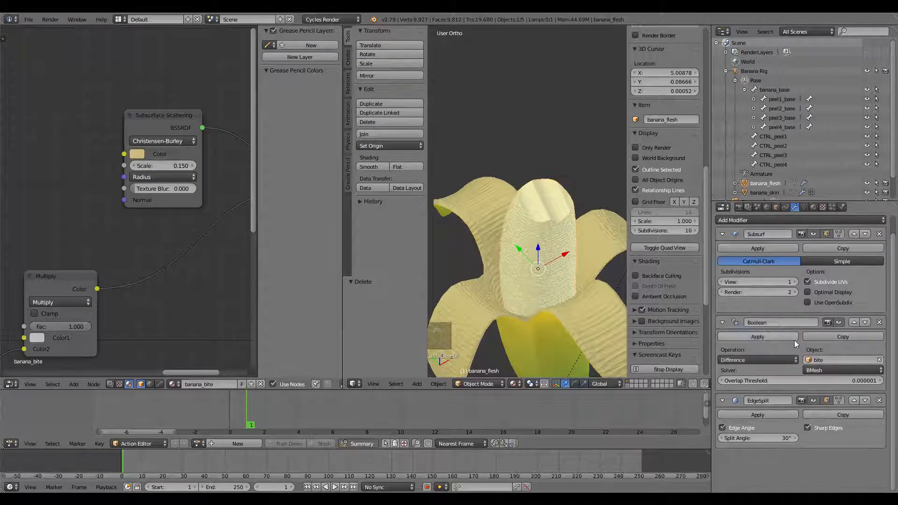
Switch the viewport to Rendered shading with the bitten end of the banana in view
scroll(587, 243, down, 2)
middle_drag(582, 235, 531, 240)
scroll(537, 245, up, 3)
scroll(545, 248, down, 2)
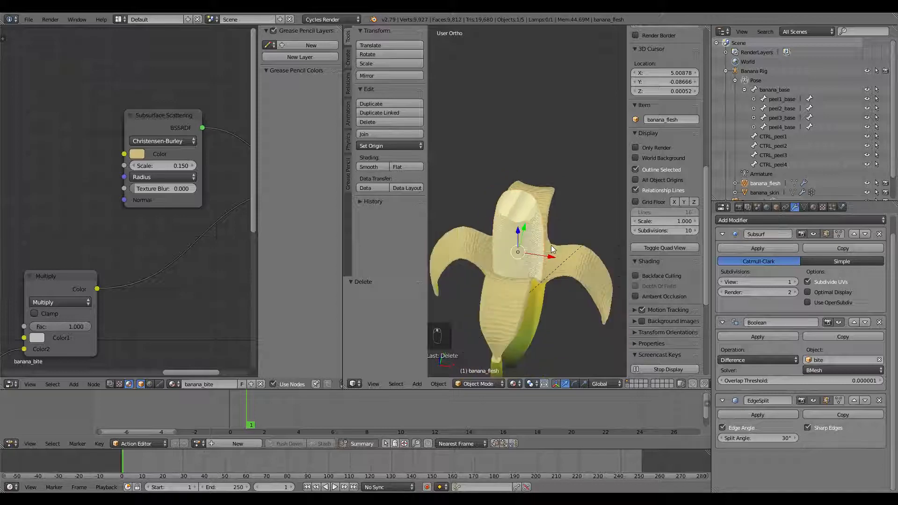
key(shift+z)
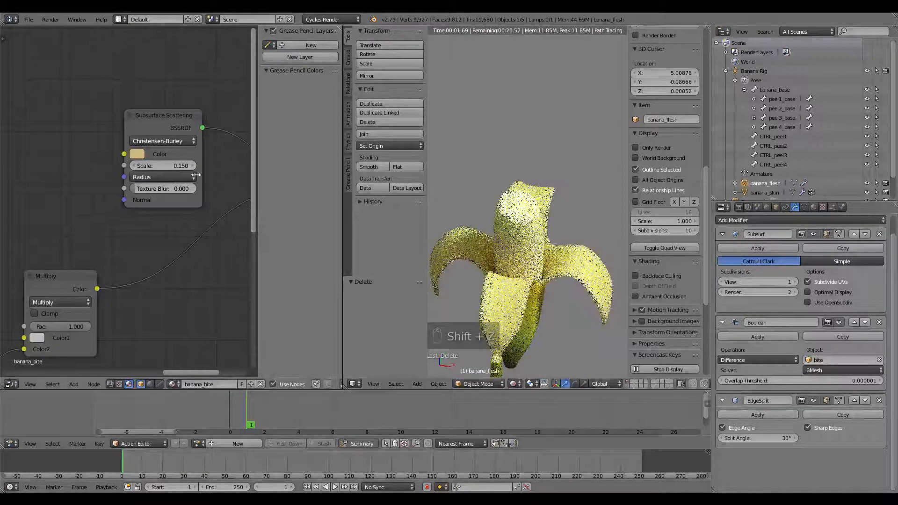
Set the banana_bite Subsurface Scattering color to a saturated blue and inspect the rendered banana for it
click(137, 154)
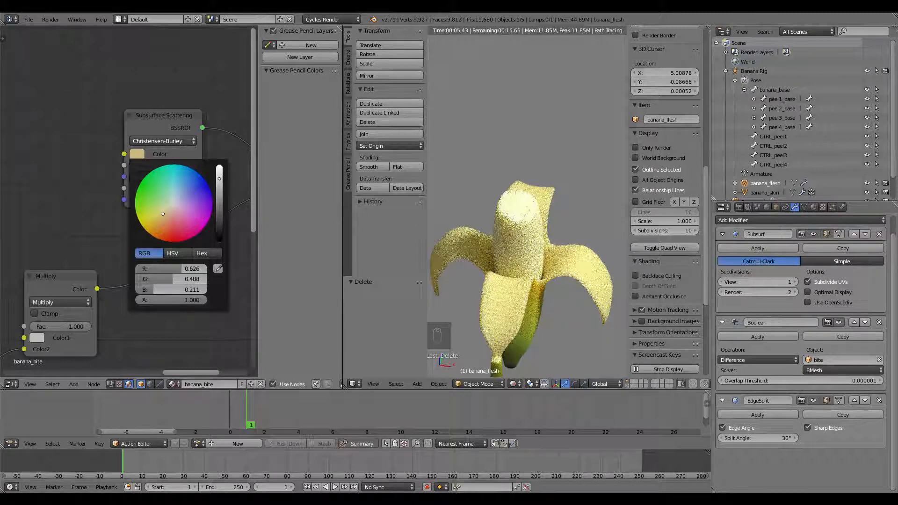
drag(163, 214, 203, 186)
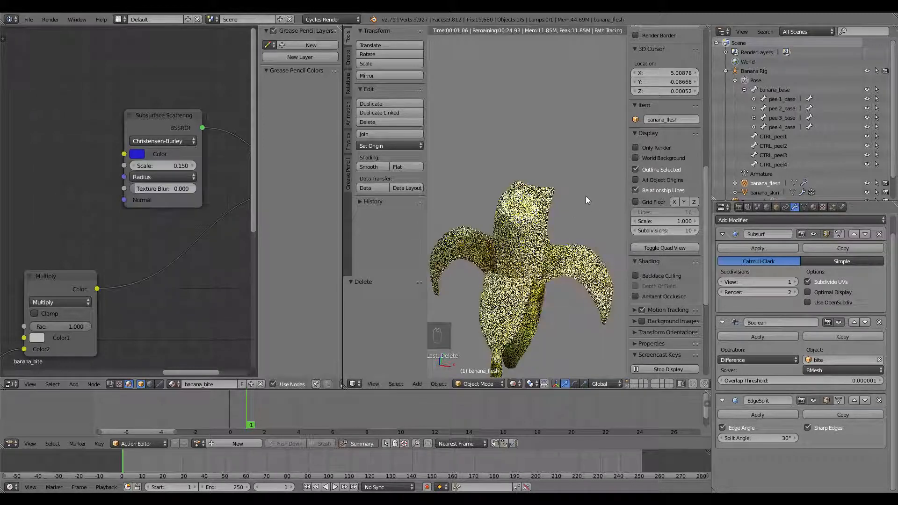
middle_drag(588, 196, 550, 206)
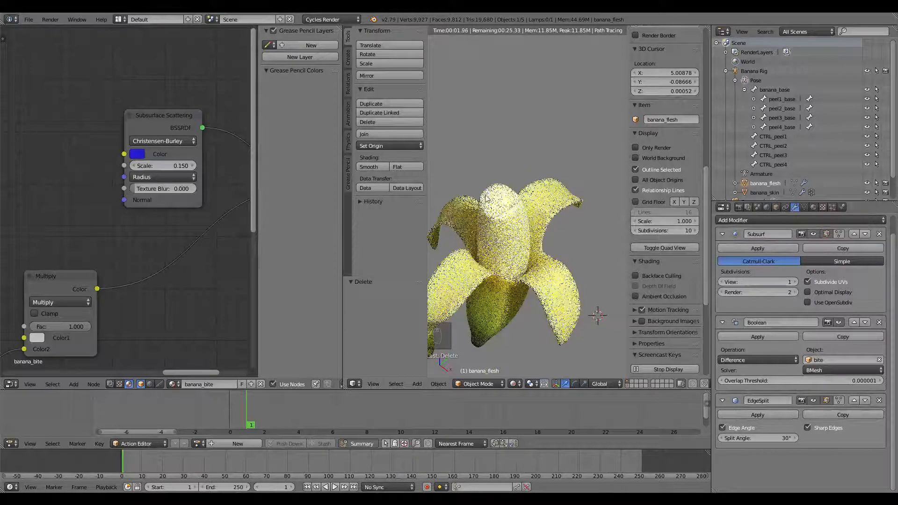
scroll(499, 270, down, 2)
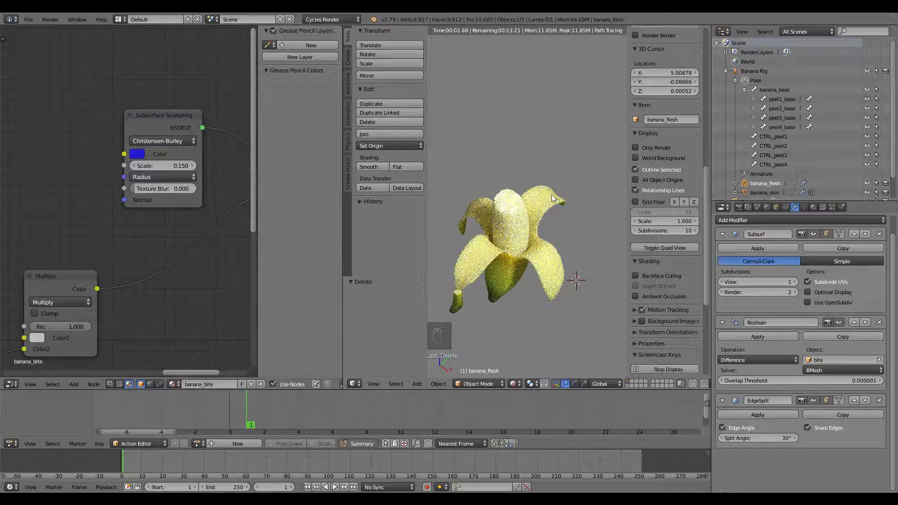
Undo the blue color change on the banana_bite Subsurface Scattering node
key(ctrl+z)
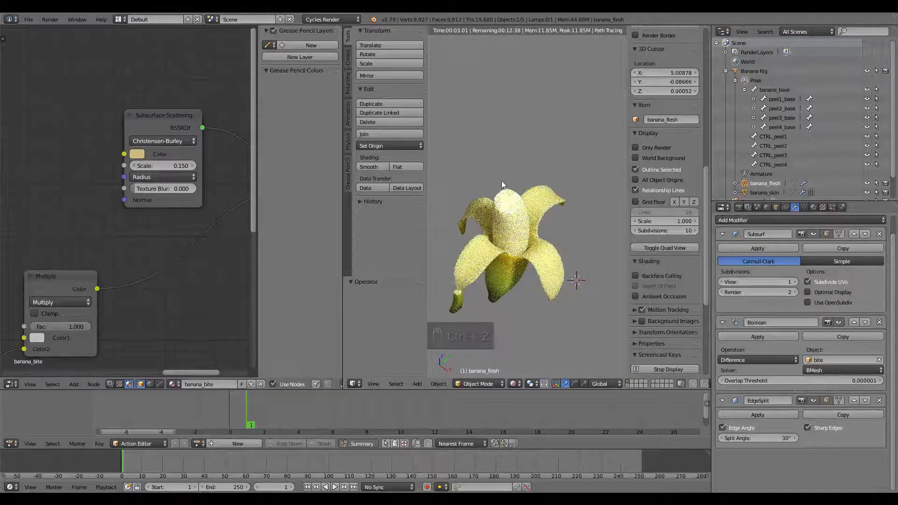
mouse_move(505, 196)
middle_down()
mouse_move(513, 220)
mouse_move(514, 199)
middle_up()
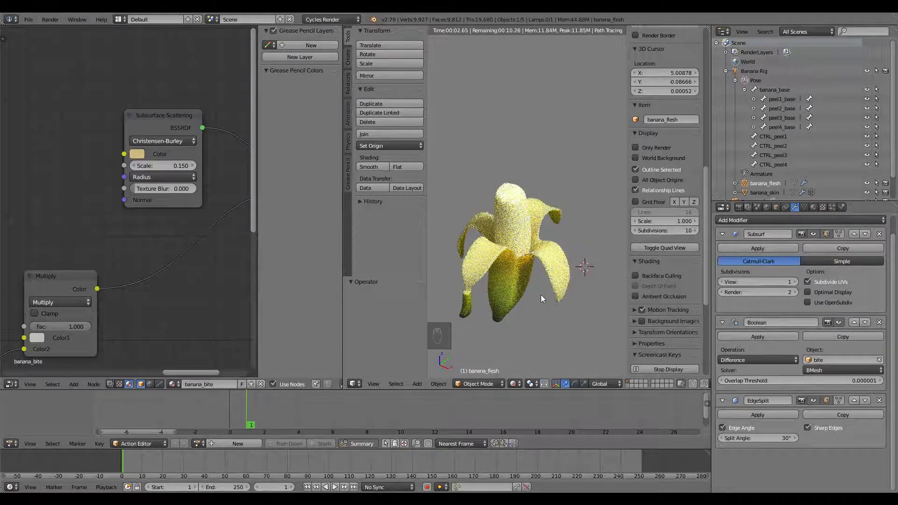
Unhide the bite cutter object and assign it the existing banana_bite material
key(alt+h)
right_click(516, 180)
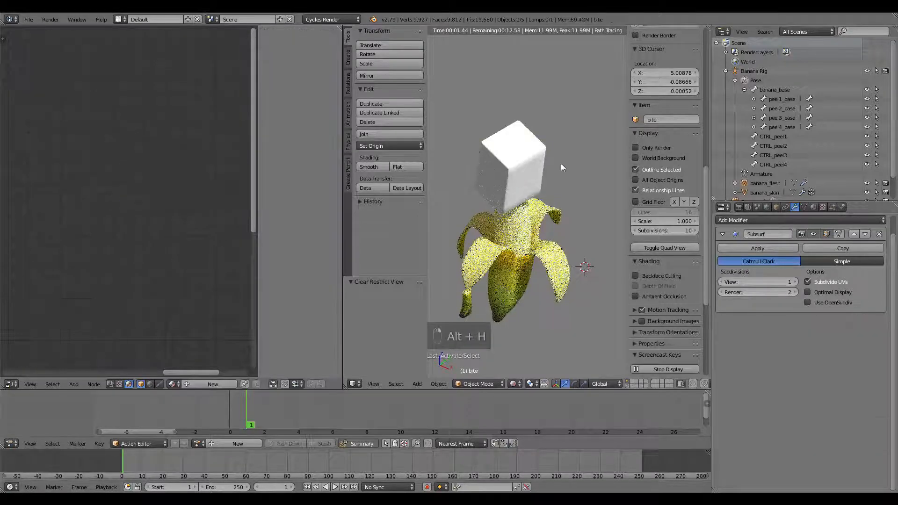
scroll(823, 184, down, 2)
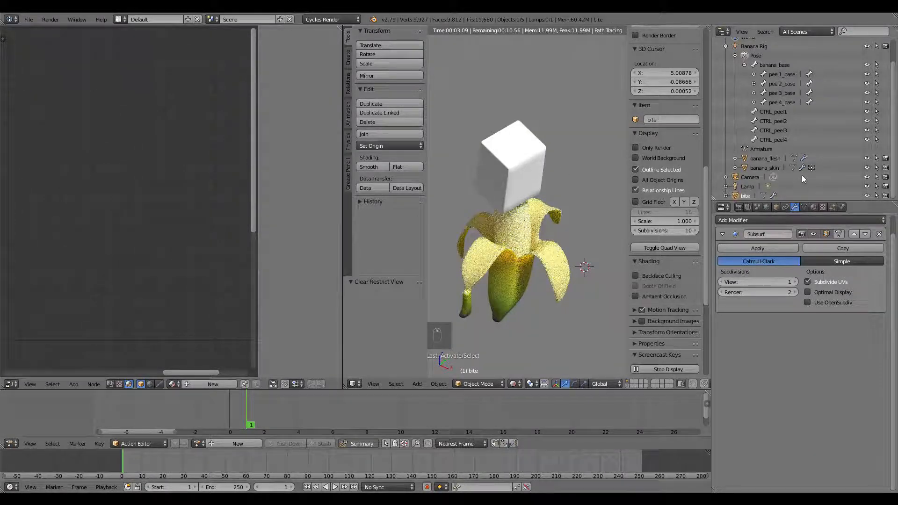
click(813, 207)
click(725, 287)
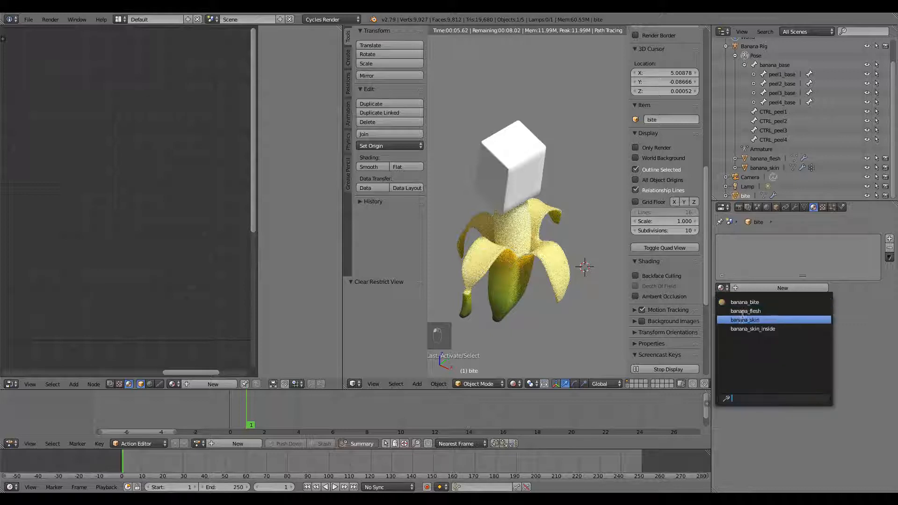
key(Return)
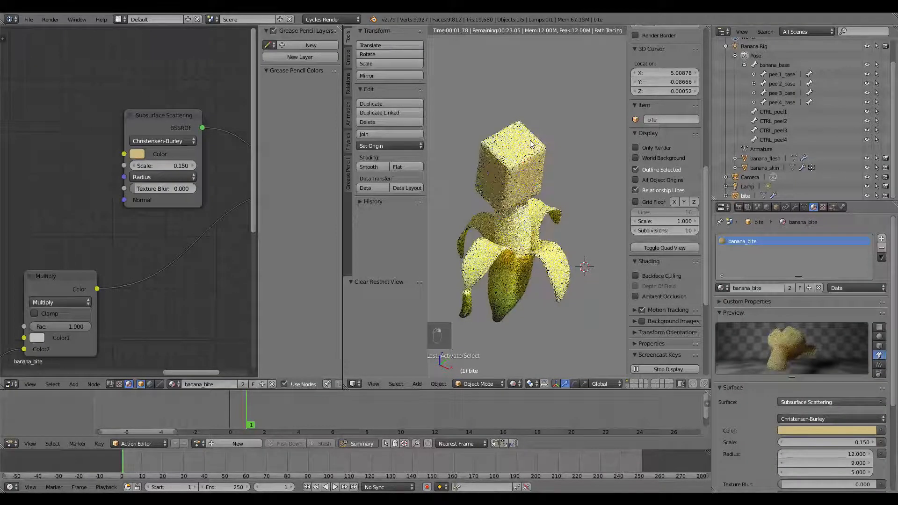
Move the bite cutter object to the second scene layer so only the banana stays in view
key(m)
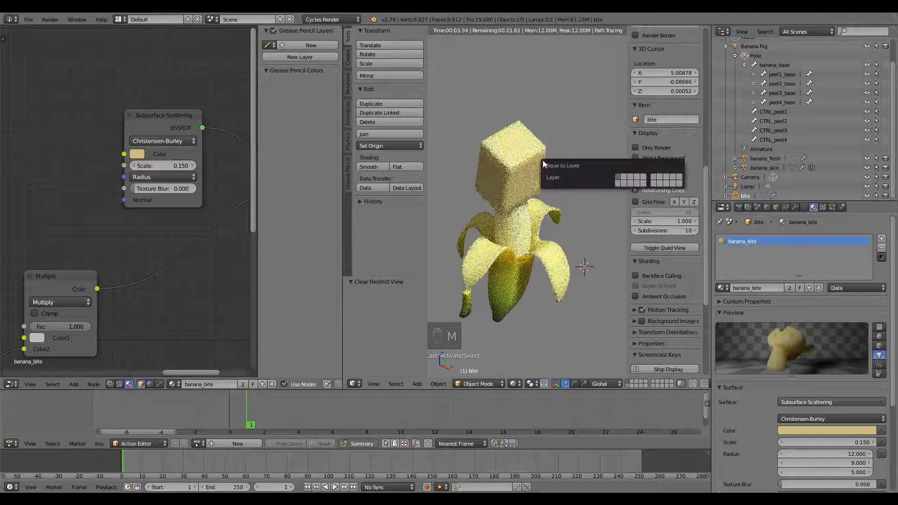
click(627, 180)
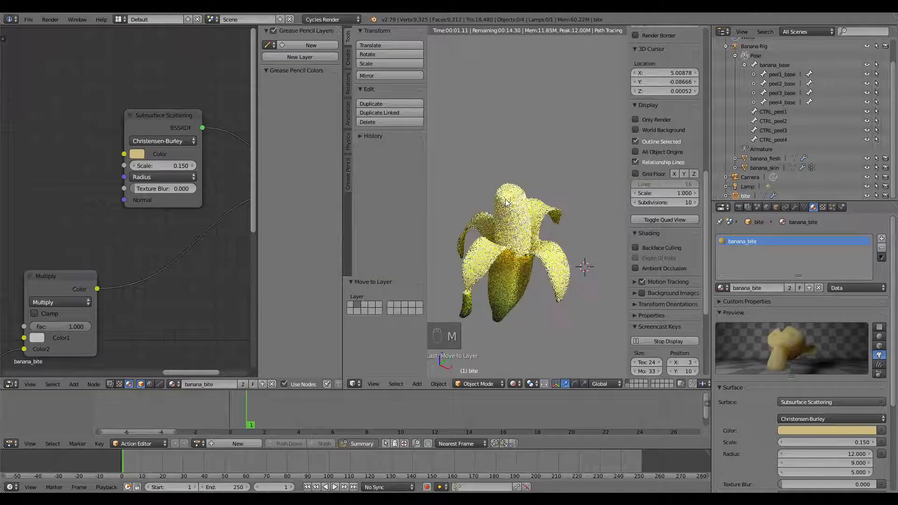
scroll(505, 202, up, 4)
shift+middle_drag(499, 197, 534, 222)
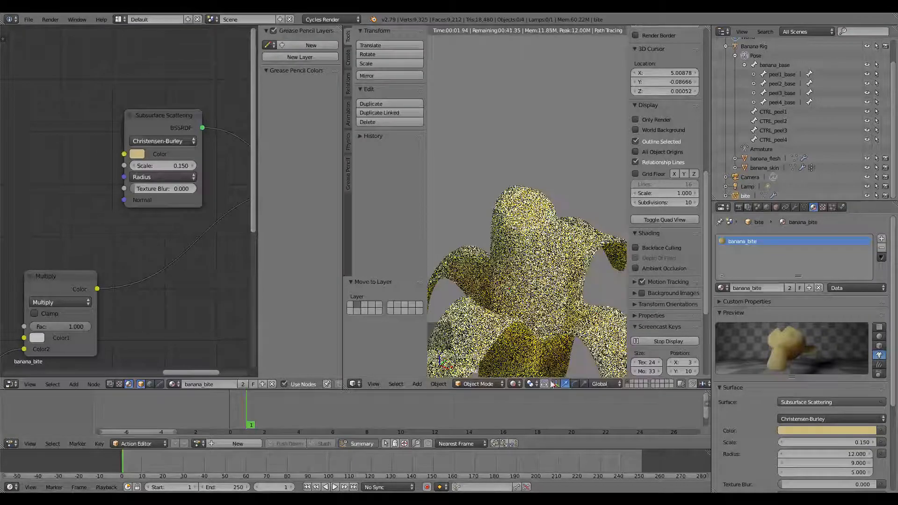
Switch the viewport to Material shading with the bitten end of the banana in view
click(513, 383)
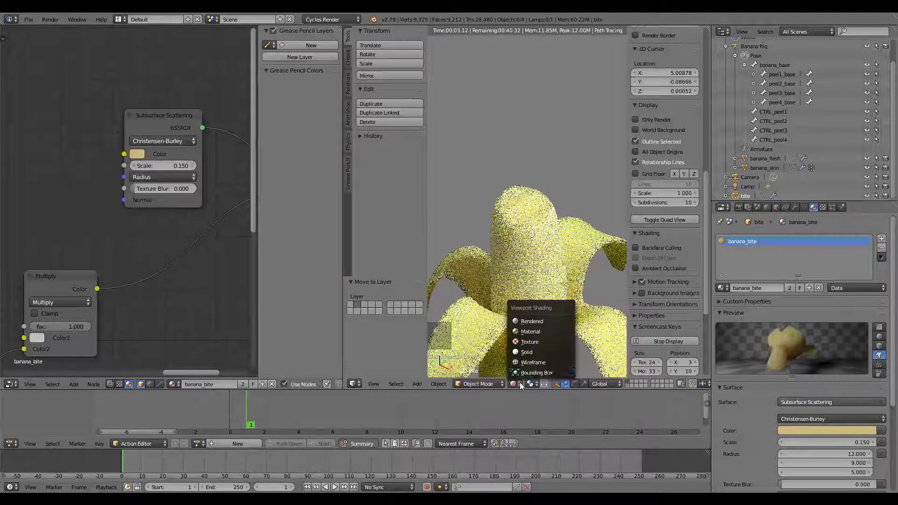
click(535, 332)
mouse_move(556, 226)
middle_down()
mouse_move(514, 226)
mouse_move(556, 225)
mouse_move(526, 208)
mouse_move(554, 226)
middle_up()
scroll(555, 229, down, 5)
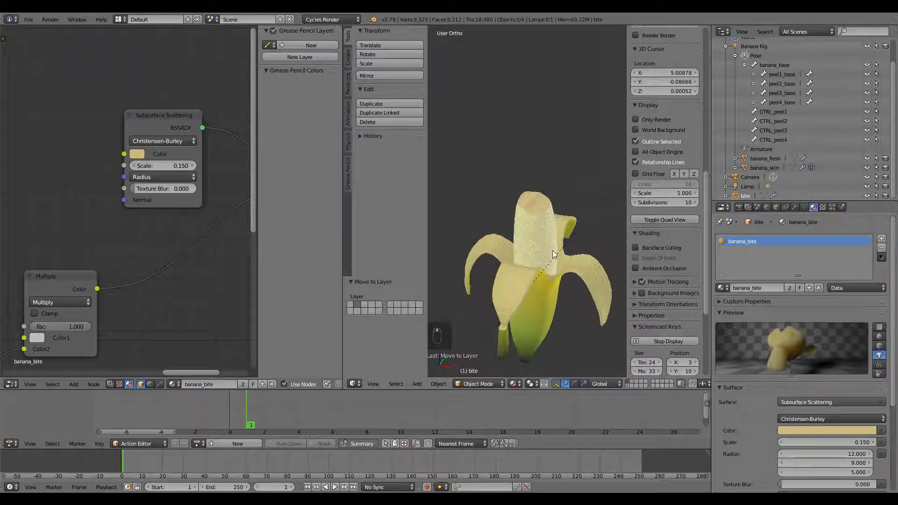
scroll(550, 247, up, 4)
Examine the banana_bite displacement nodes, especially the Hue Saturation Value node feeding the Multiply node
middle_drag(208, 219, 113, 222)
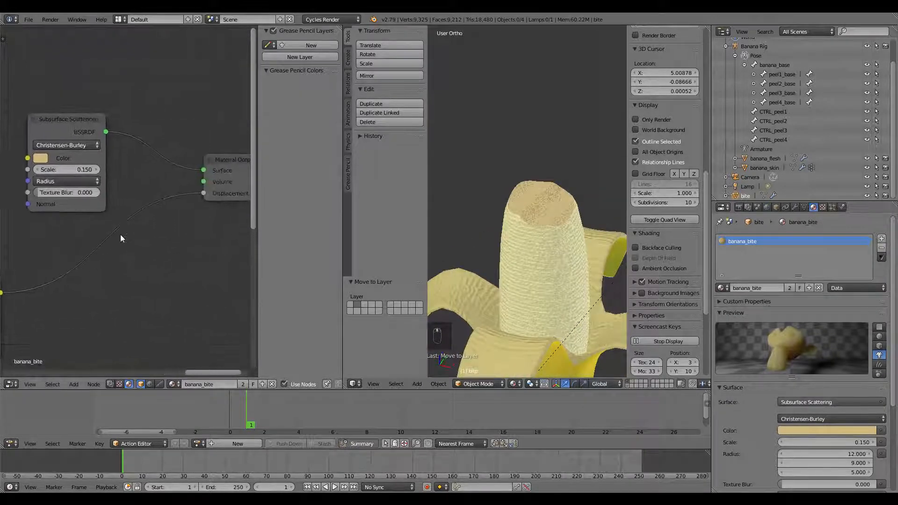
scroll(117, 241, down, 5)
middle_drag(104, 265, 204, 206)
scroll(141, 246, up, 3)
middle_drag(95, 282, 171, 227)
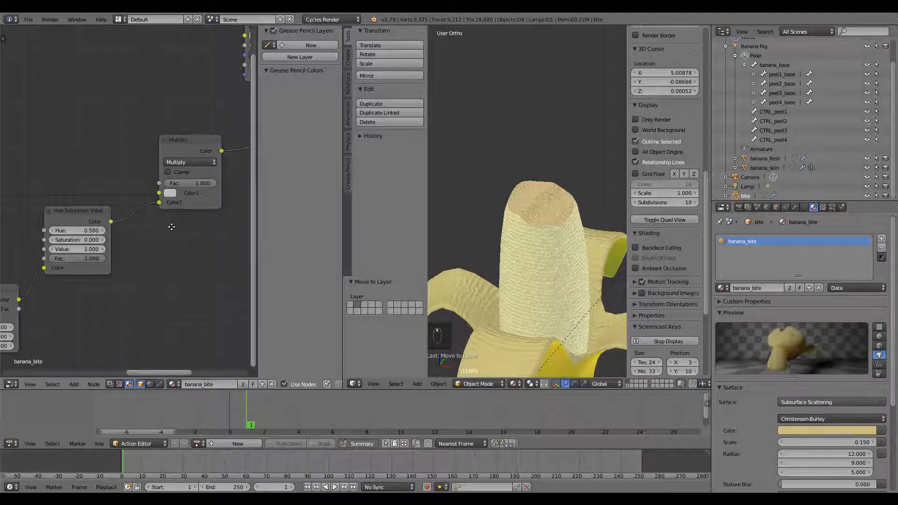
mouse_move(117, 259)
middle_down()
mouse_move(186, 214)
mouse_move(111, 272)
middle_up()
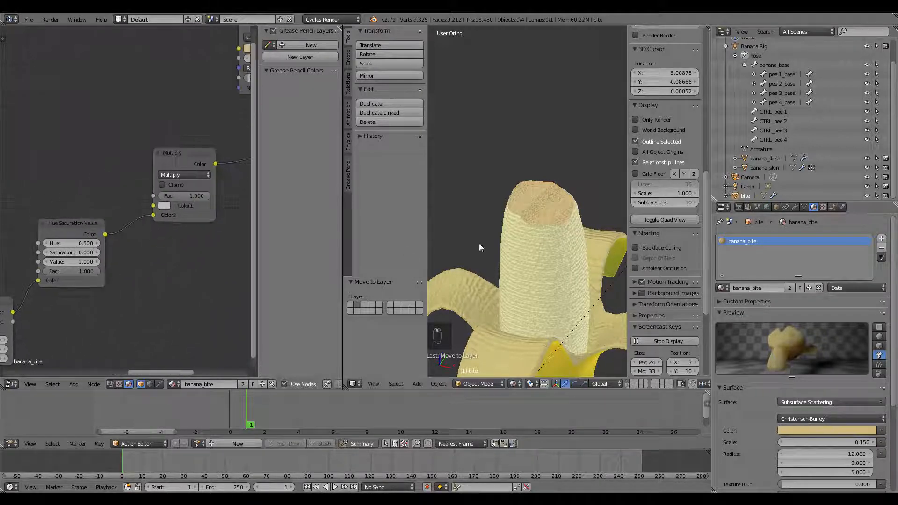
scroll(194, 265, up, 3)
middle_drag(179, 260, 146, 281)
scroll(206, 253, up, 1)
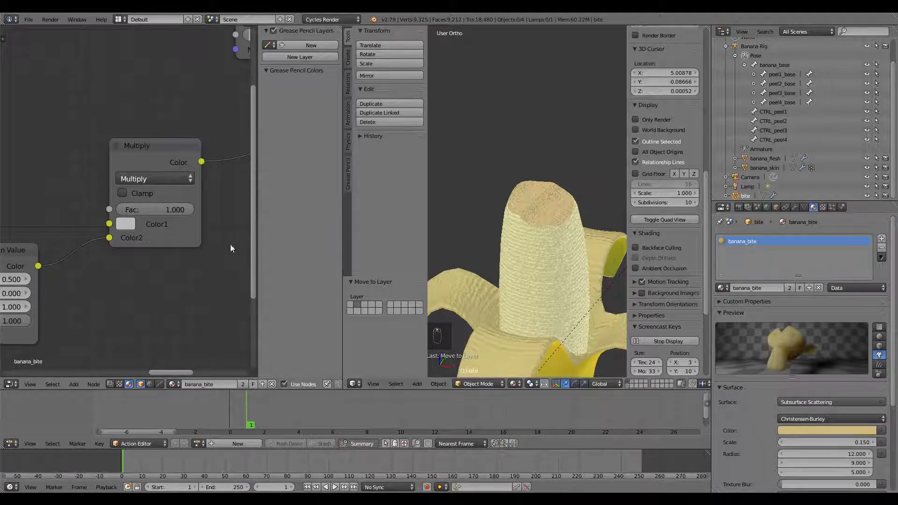
scroll(91, 229, down, 1)
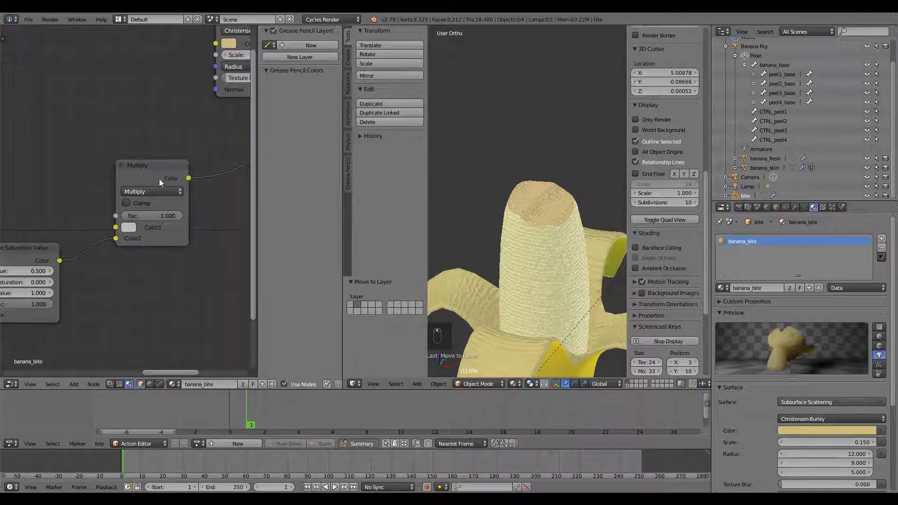
scroll(99, 199, down, 2)
scroll(91, 199, up, 1)
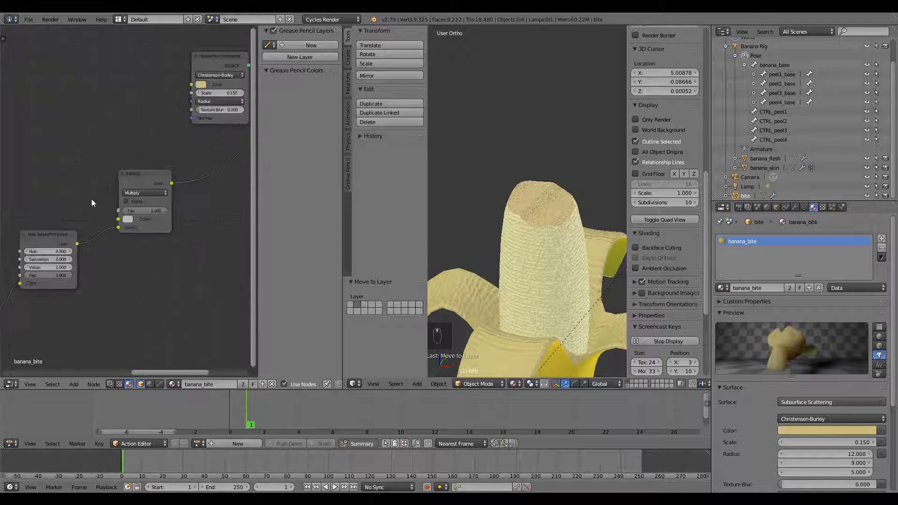
scroll(139, 243, up, 2)
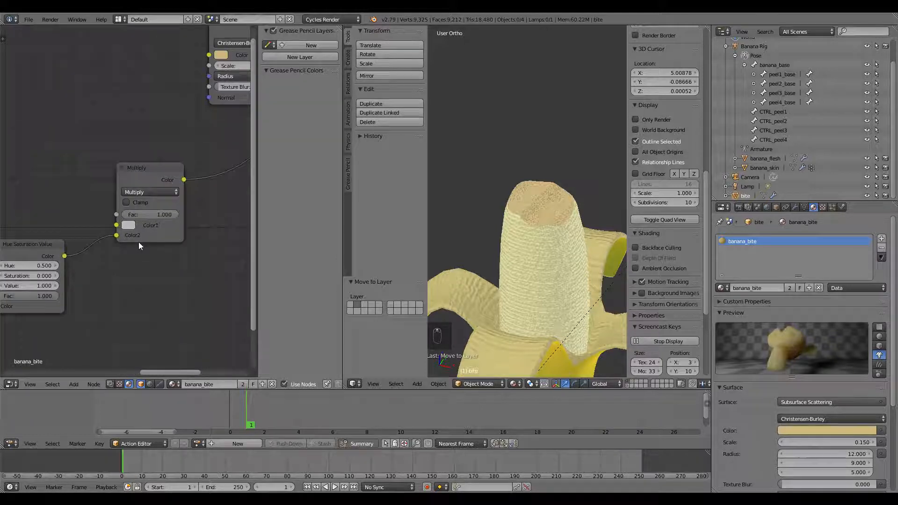
Change the Multiply node feeding the displacement to the Mix blend type with a factor of 0.500
click(168, 189)
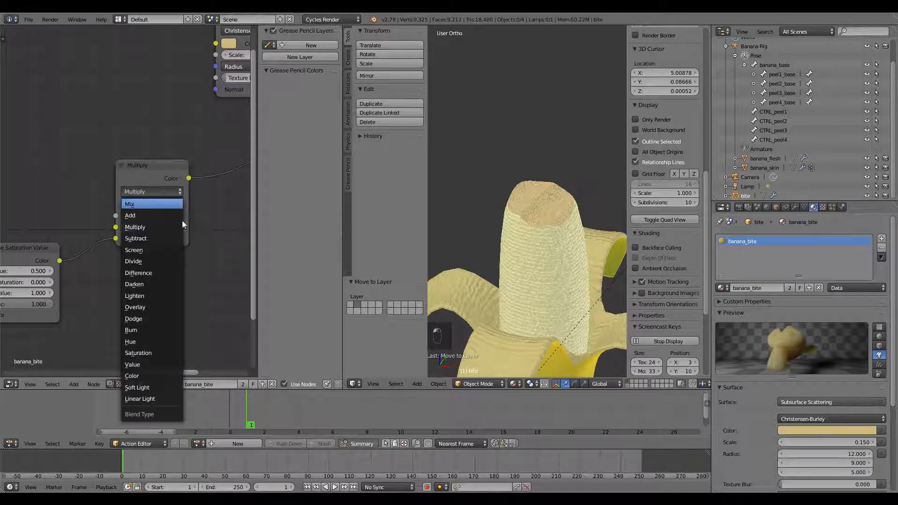
click(140, 204)
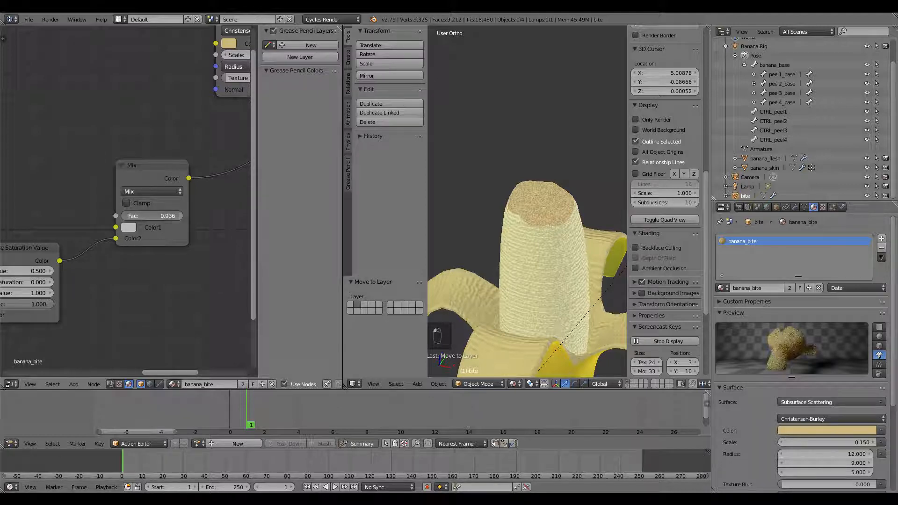
mouse_move(152, 215)
mouse_down()
mouse_move(126, 215)
mouse_move(150, 216)
mouse_up()
click(150, 215)
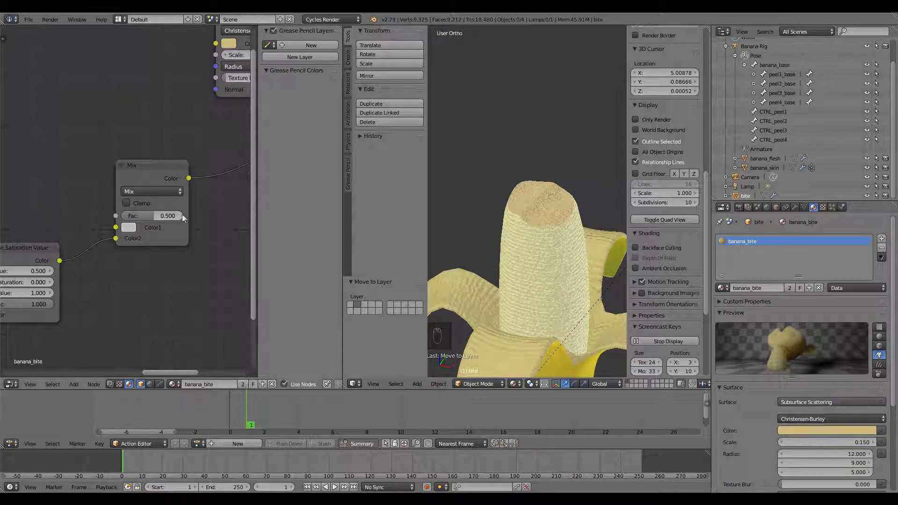
Set the Mix node's factor to 0.25 in the banana_bite material and save the file
click(143, 215)
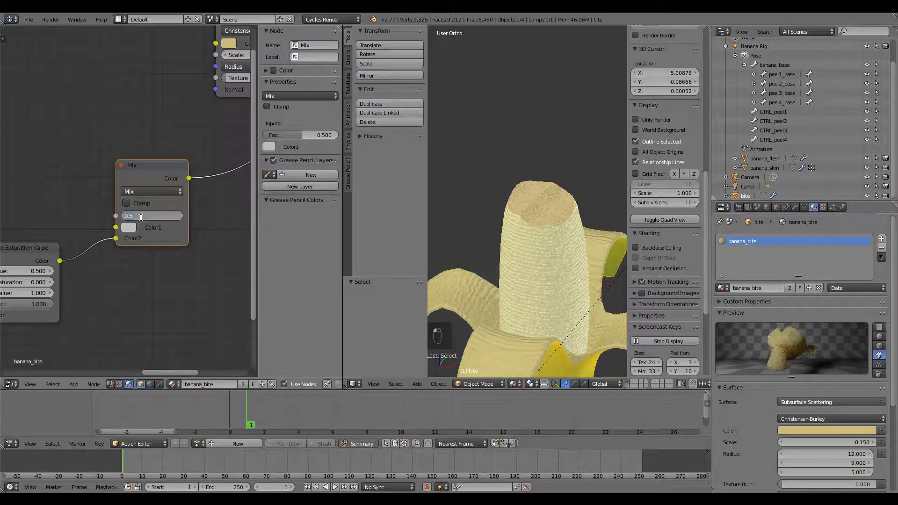
text(.)
key(Return)
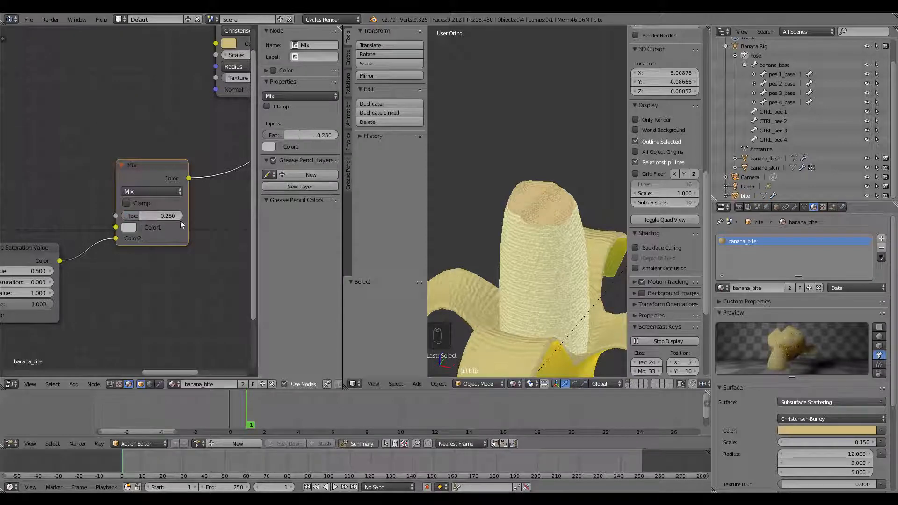
scroll(561, 209, down, 4)
scroll(555, 211, down, 1)
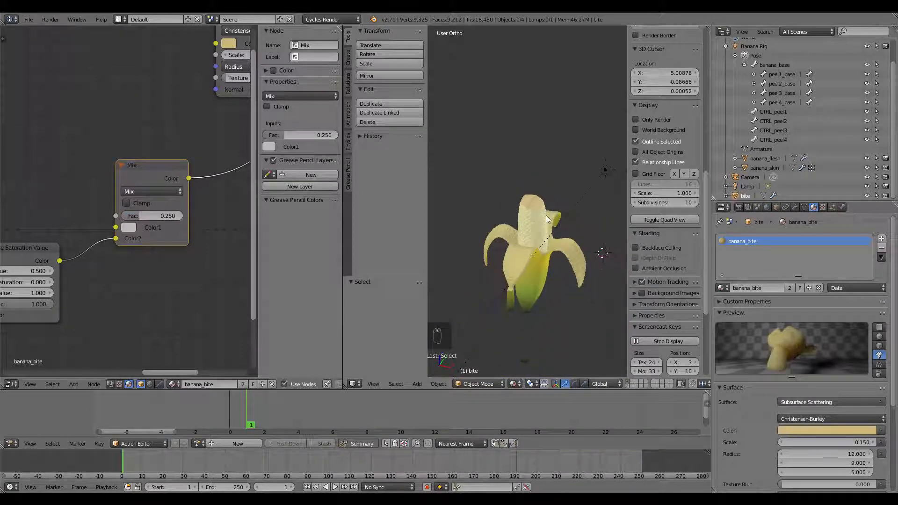
key(ctrl+s)
Widen the 3D view and additionally show the layer that holds the banana rig
drag(343, 248, 160, 249)
scroll(433, 225, up, 2)
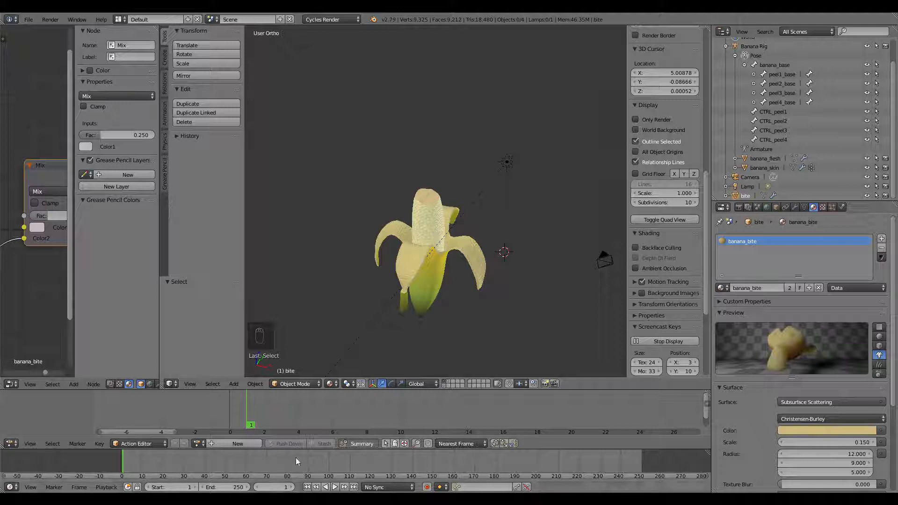
scroll(479, 284, down, 2)
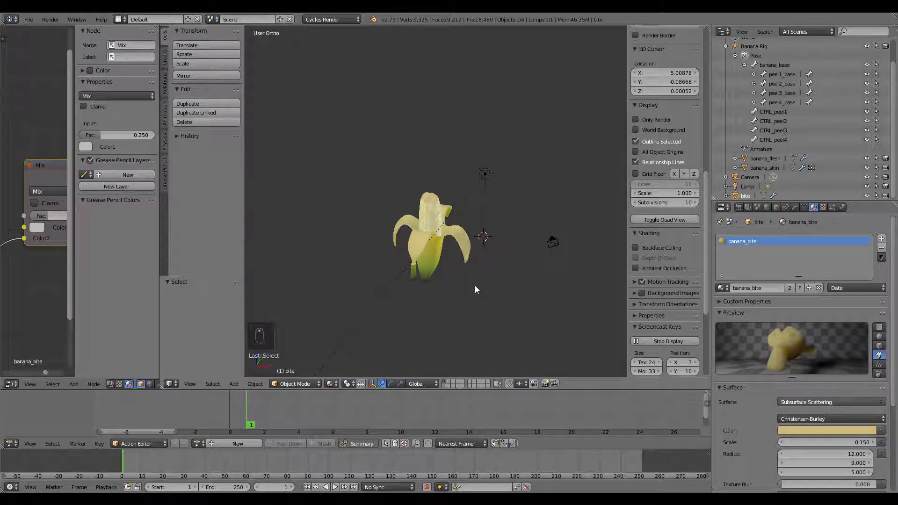
middle_drag(438, 292, 455, 341)
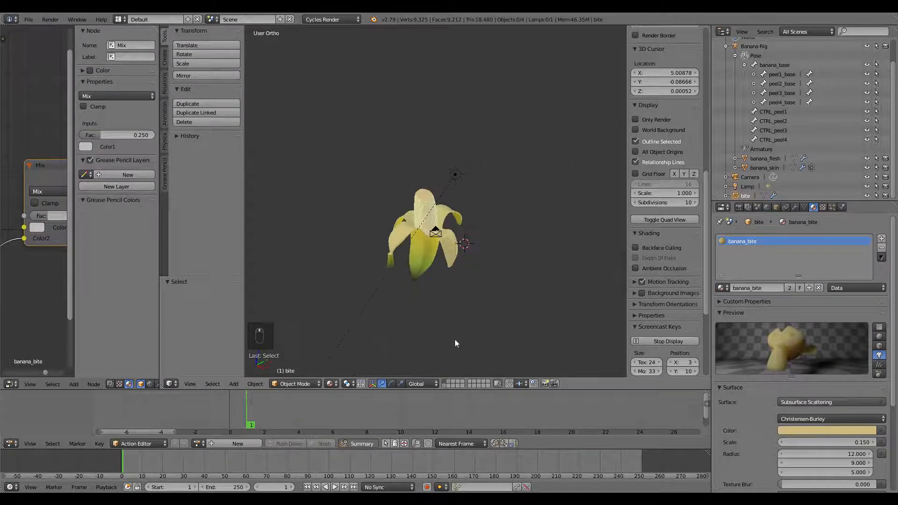
shift+click(445, 387)
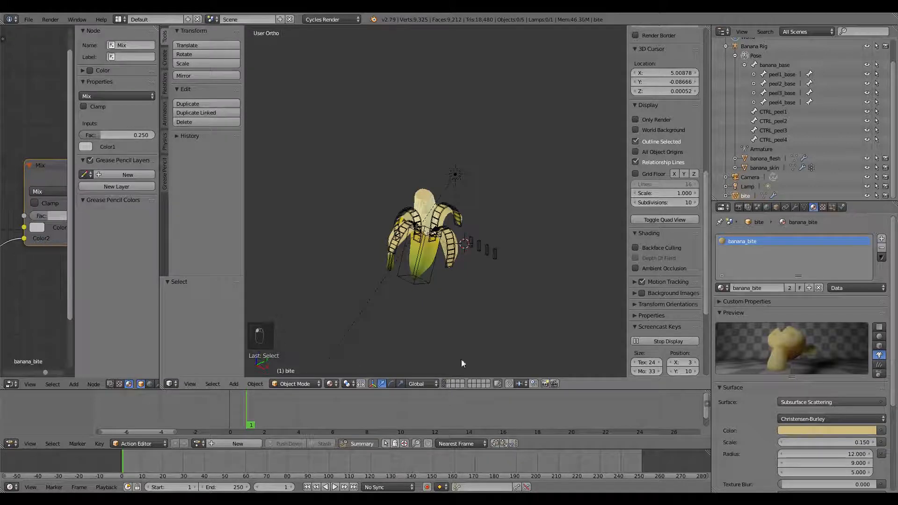
Select the four CTRL_peel control bones in pose mode and clear their location to close the peels
right_click(426, 286)
right_click(479, 243)
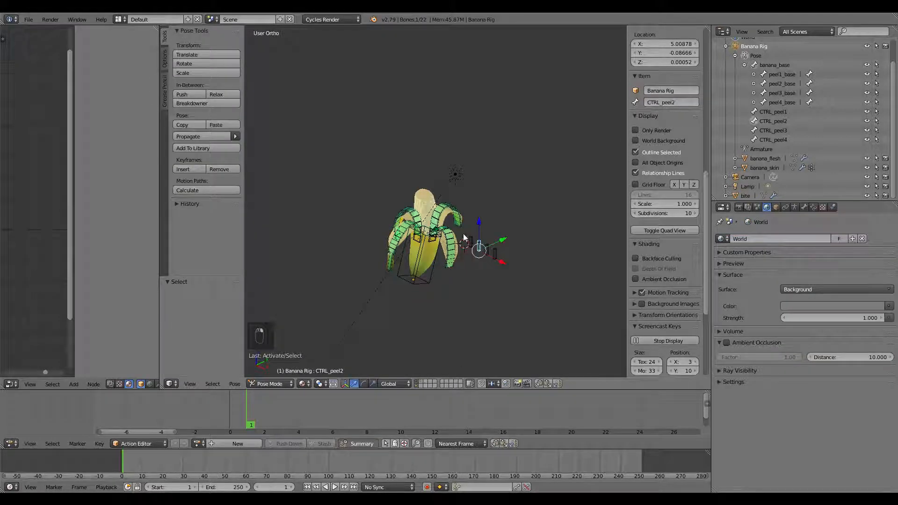
shift+right_click(469, 238)
shift+right_click(495, 254)
shift+right_click(488, 252)
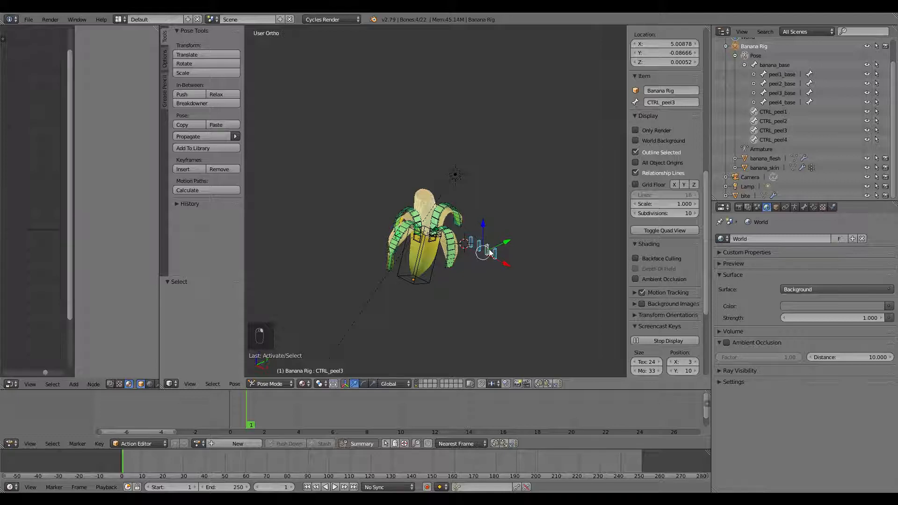
mouse_move(475, 209)
middle_down()
mouse_move(470, 201)
mouse_move(491, 194)
mouse_move(503, 209)
mouse_move(475, 225)
middle_up()
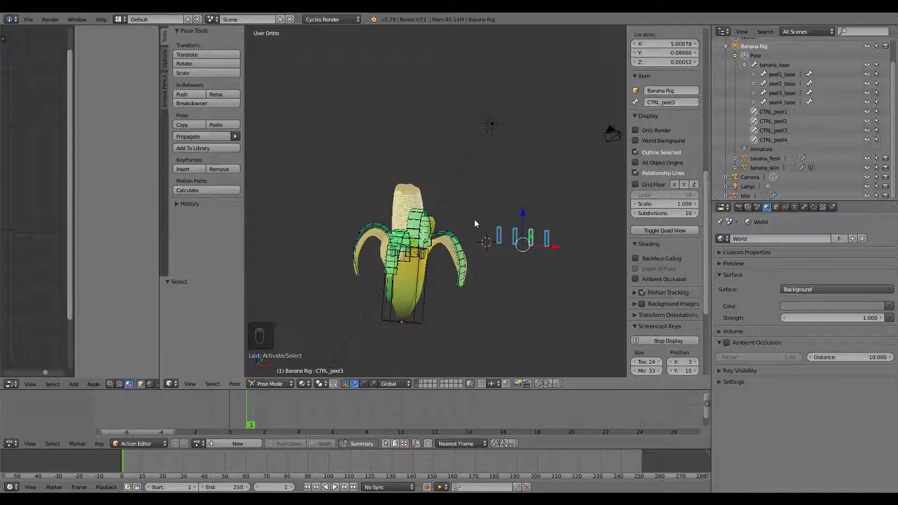
key(alt+g)
mouse_move(474, 220)
middle_down()
mouse_move(426, 230)
mouse_move(503, 234)
mouse_move(475, 243)
mouse_move(480, 217)
middle_up()
Select only the banana_base bone and look at the banana through the camera
key(a)
right_click(453, 220)
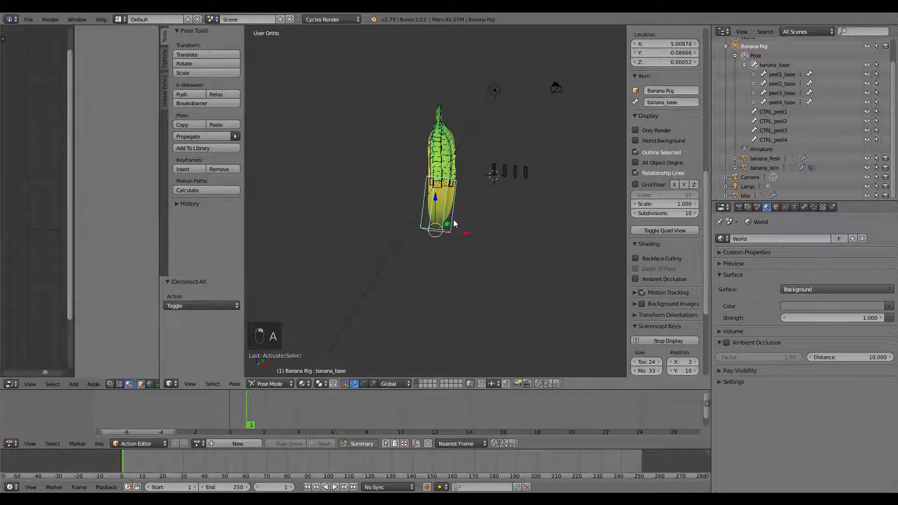
scroll(456, 217, down, 4)
key(KP_0)
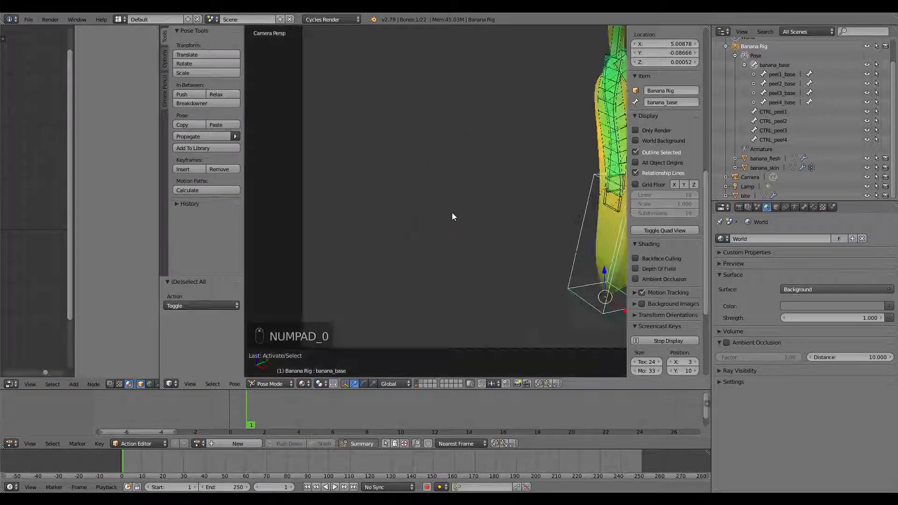
scroll(392, 200, up, 1)
scroll(412, 206, down, 2)
shift+middle_drag(413, 207, 413, 160)
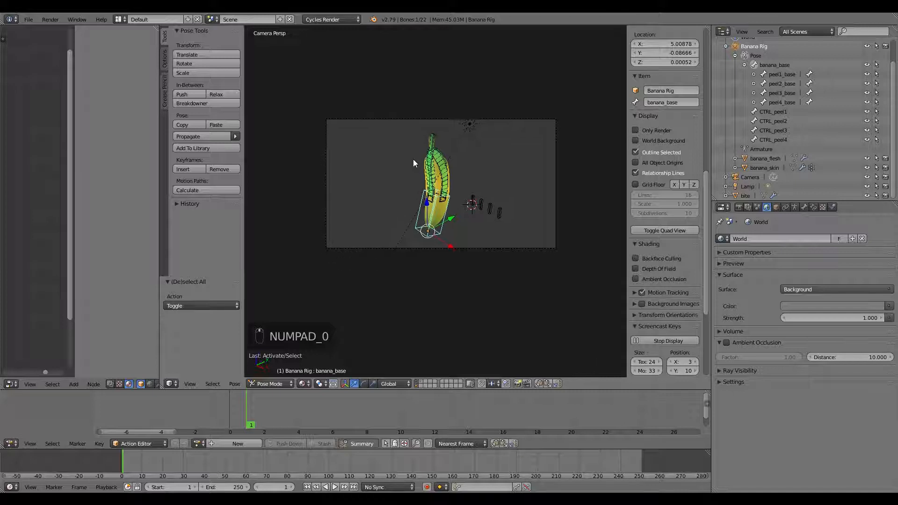
Turn on automatic keyframing and move the playhead to about frame 30
ctrl+scroll(321, 453, up, 3)
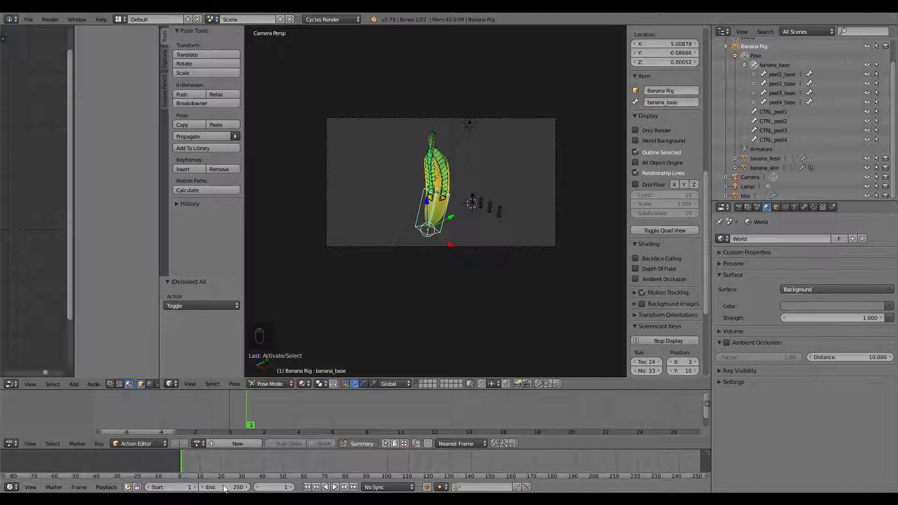
click(426, 488)
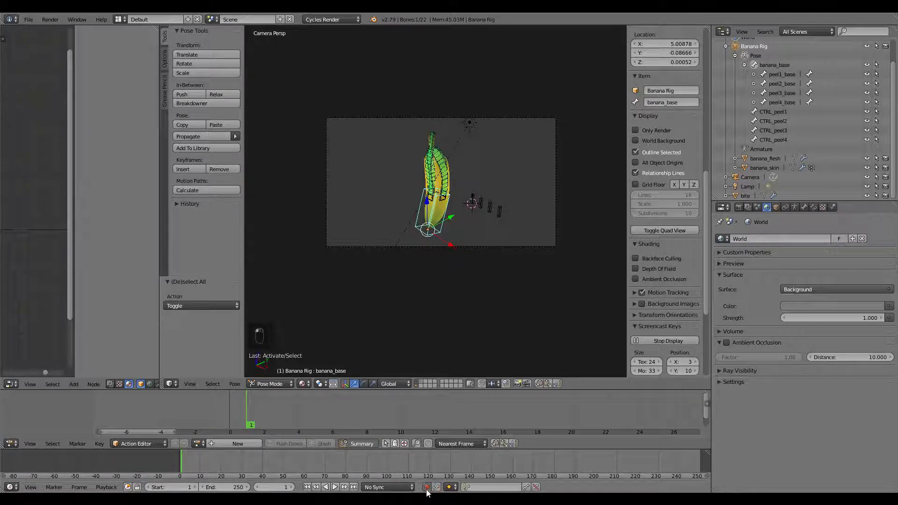
scroll(231, 465, up, 3)
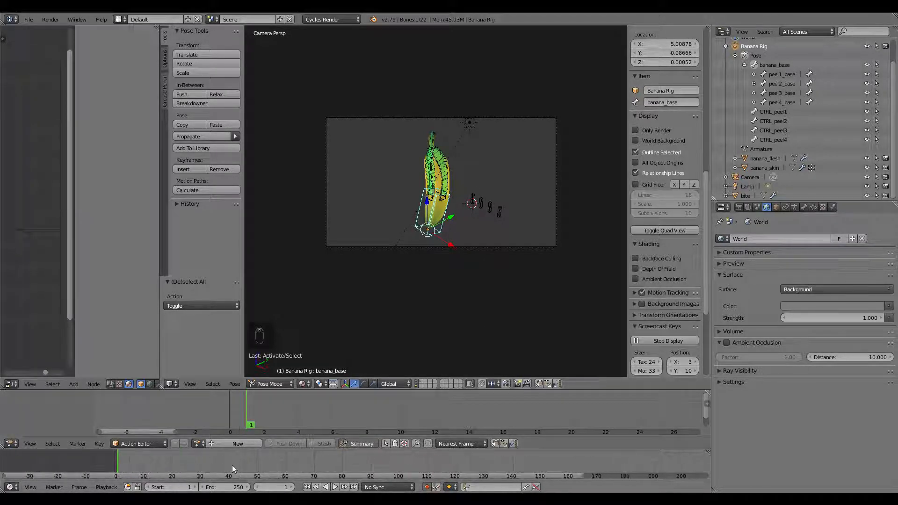
click(200, 462)
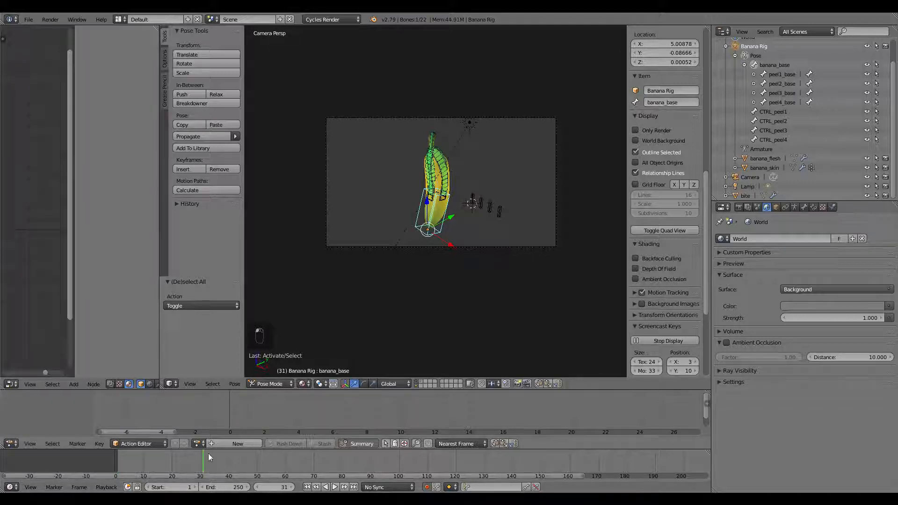
Try moving the banana_base bone upward along Z and then freely, and undo both moves
key(g)
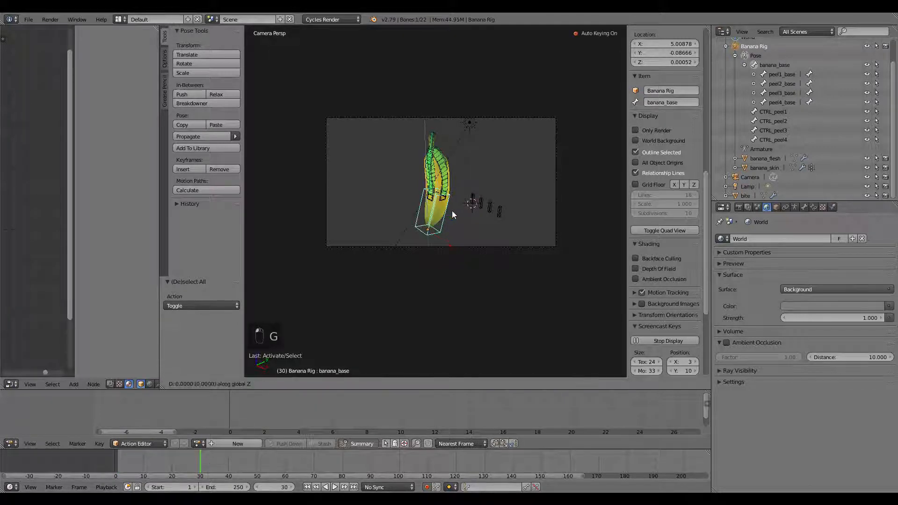
middle_click(452, 211)
click(453, 210)
key(g)
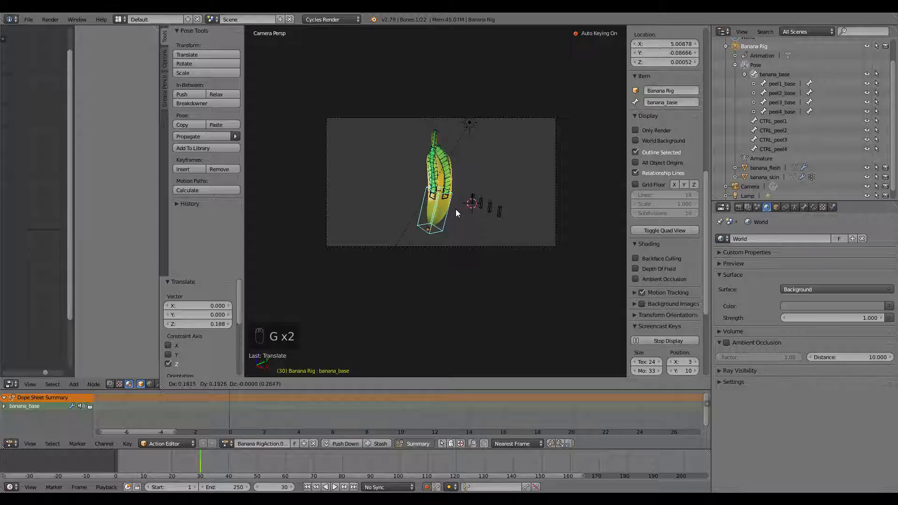
click(456, 209)
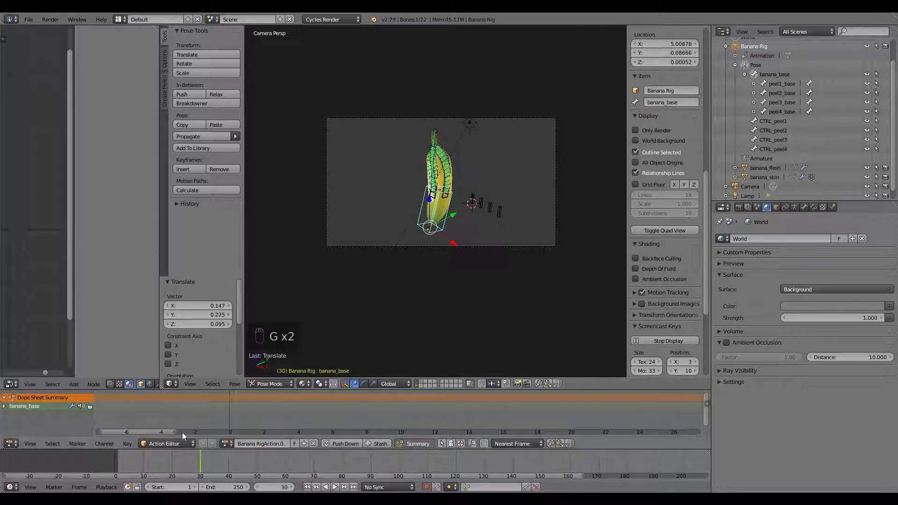
scroll(460, 229, up, 5)
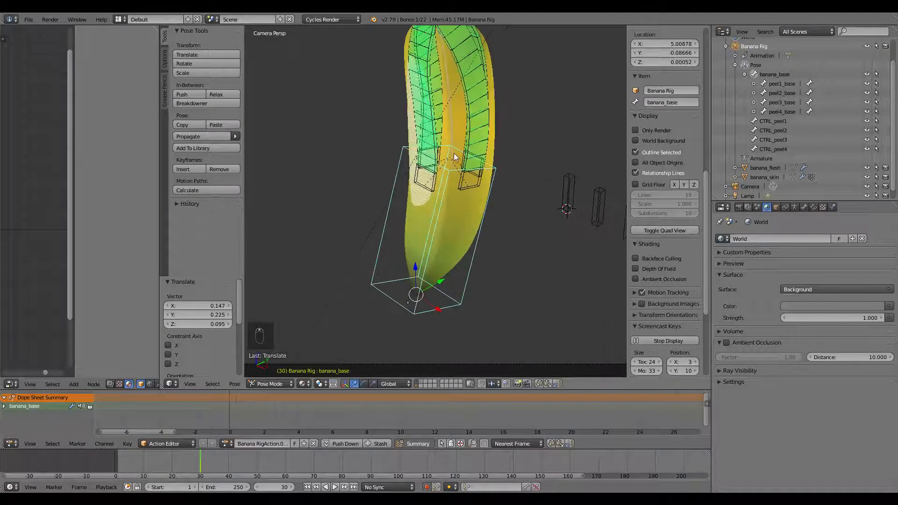
scroll(469, 223, down, 4)
key(ctrl+z)
key(ctrl+z)
Switch to wireframe display and try to parent the banana_flesh mesh to the banana_base bone
key(z)
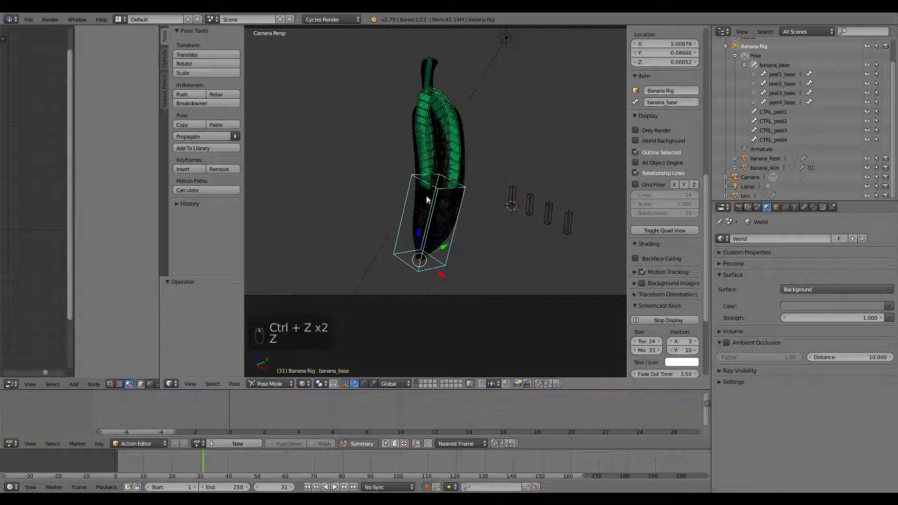
scroll(456, 196, up, 4)
right_click(446, 166)
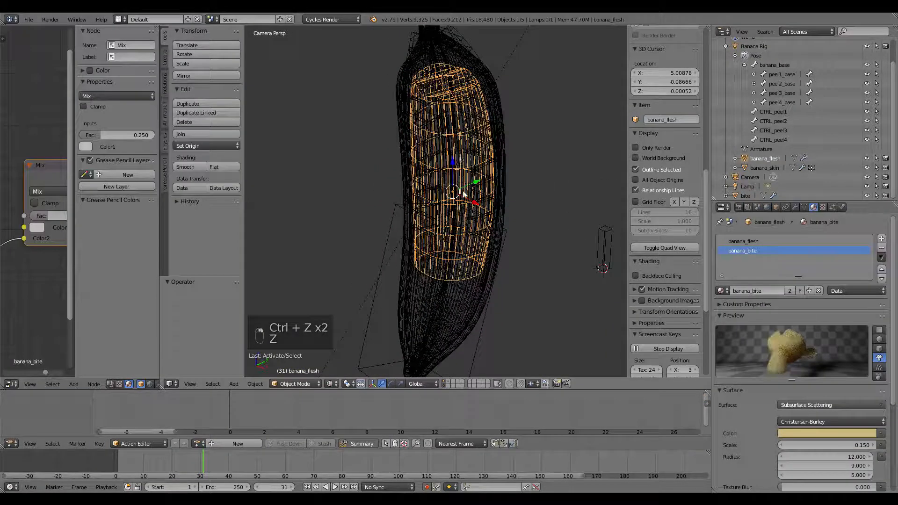
scroll(459, 160, down, 4)
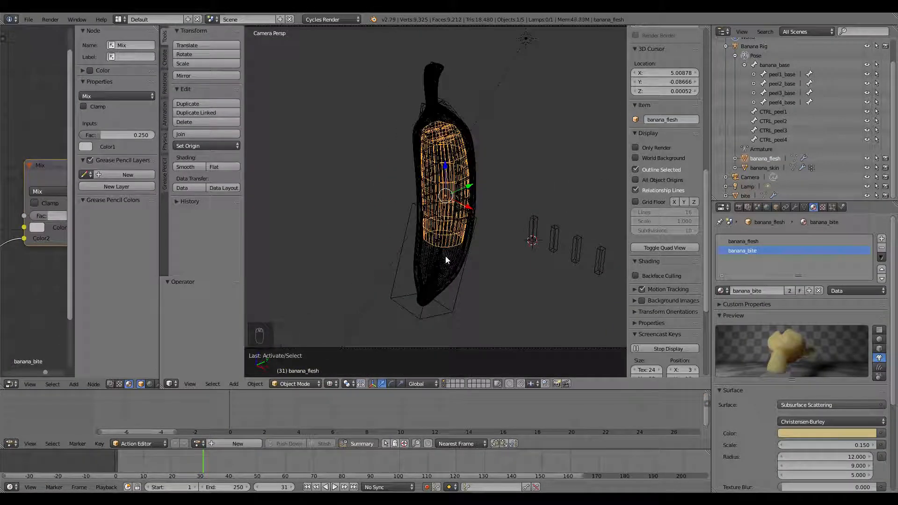
right_click(454, 309)
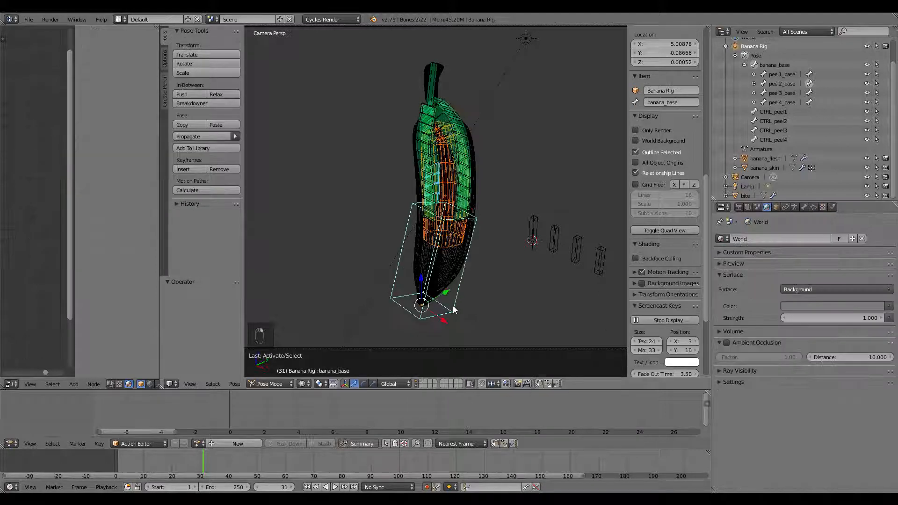
key(ctrl+p)
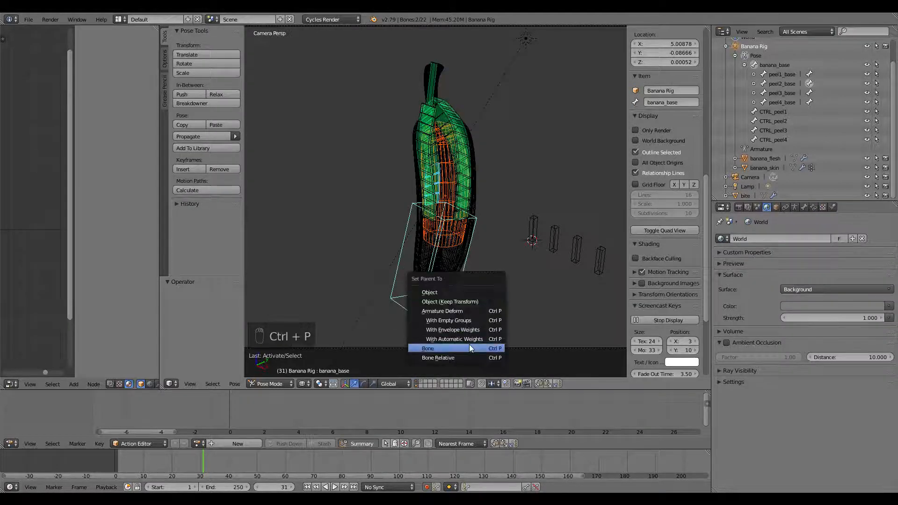
click(470, 326)
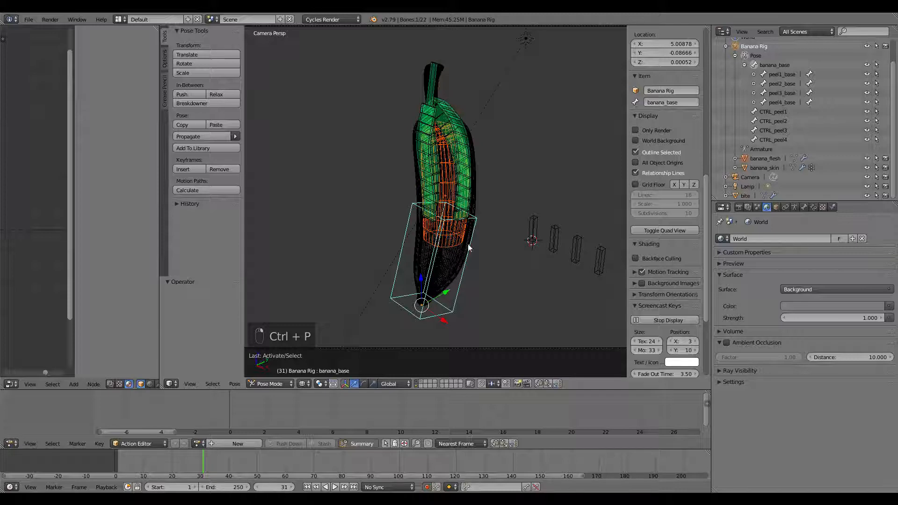
Reselect the banana_flesh mesh together with the banana_base bone and parent the flesh using the Bone option
key(a)
right_click(475, 200)
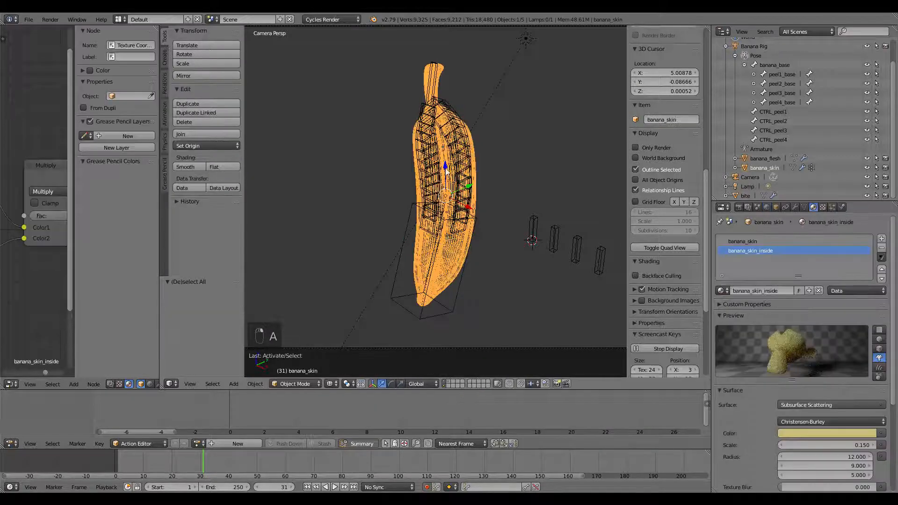
right_click(446, 170)
scroll(446, 175, up, 4)
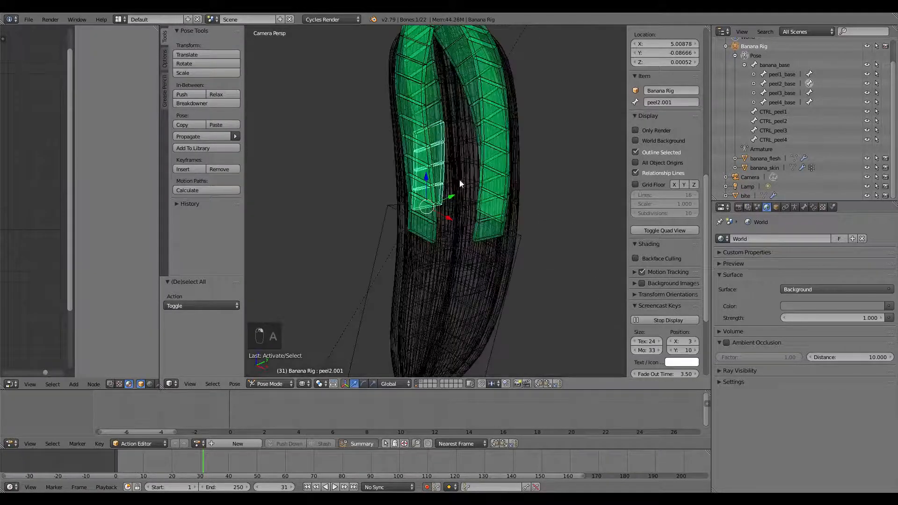
right_click(459, 180)
scroll(468, 234, down, 3)
scroll(472, 253, up, 2)
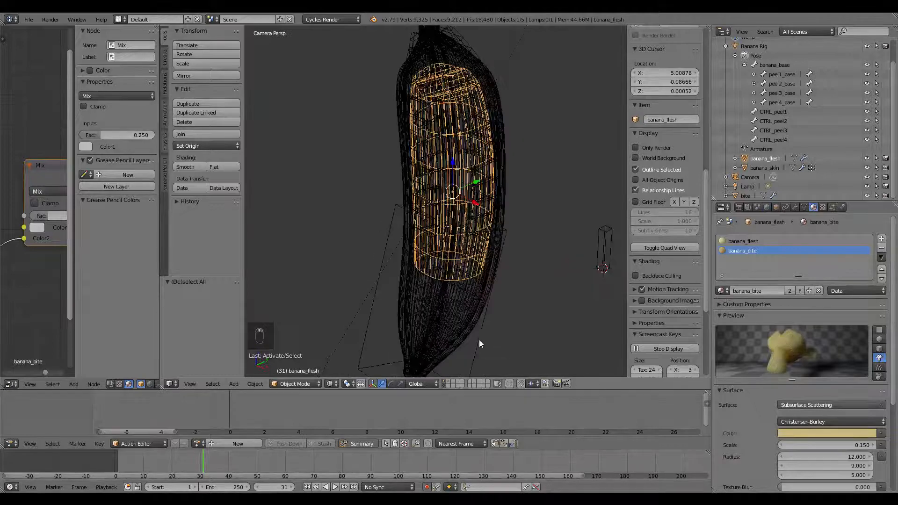
right_click(477, 353)
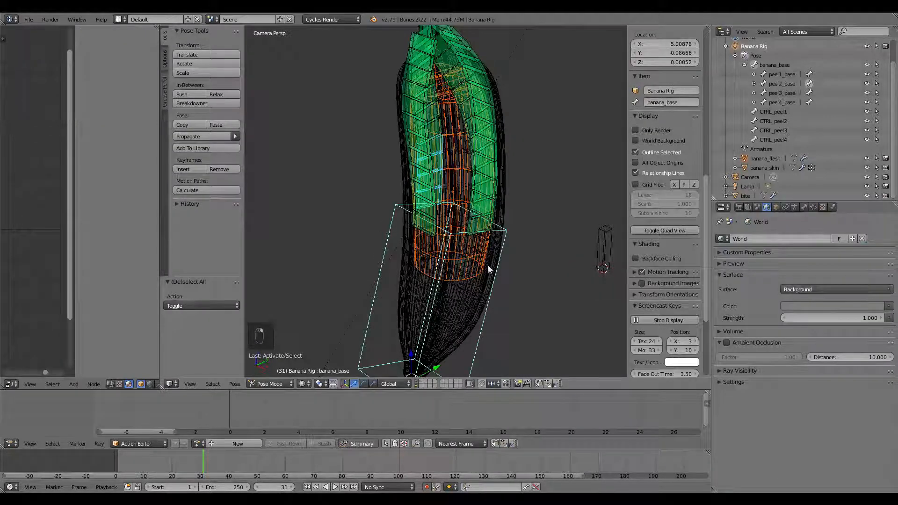
scroll(486, 262, down, 2)
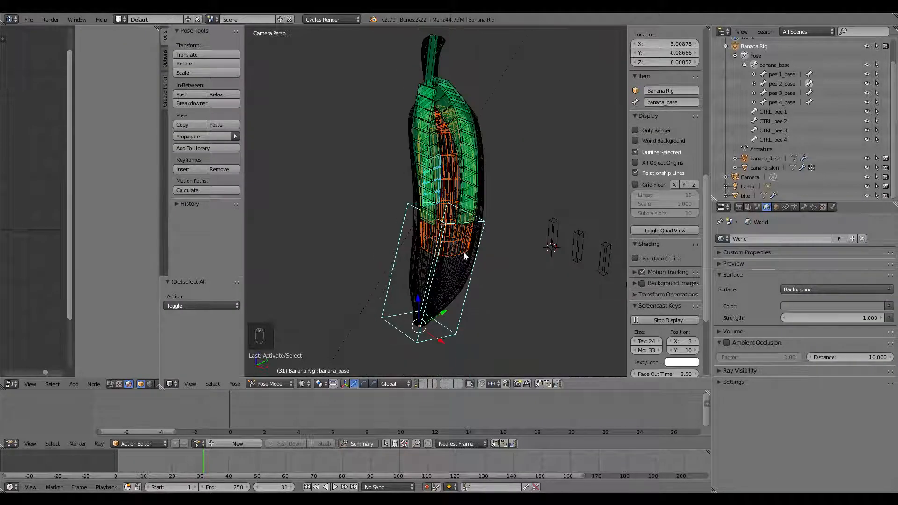
key(ctrl+p)
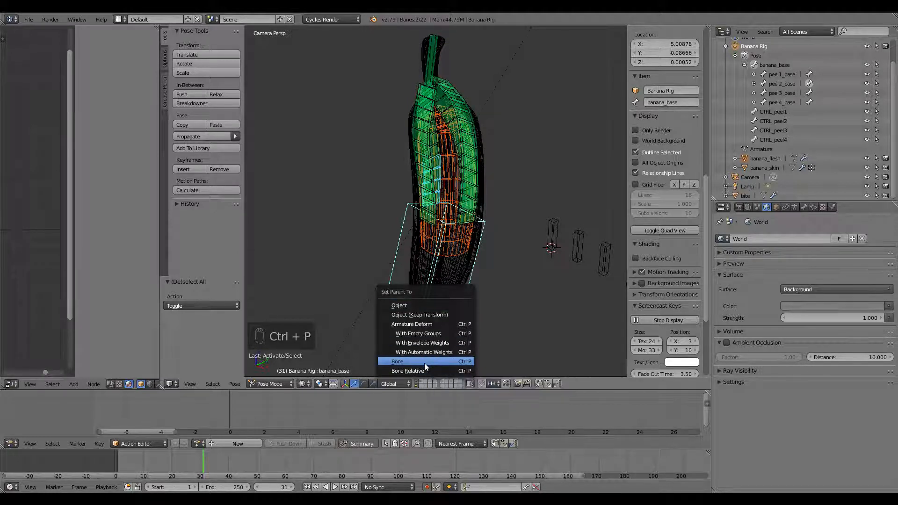
click(425, 362)
Test the flesh parenting by moving the banana_base bone, and cancel the move
key(a)
right_click(458, 306)
key(g)
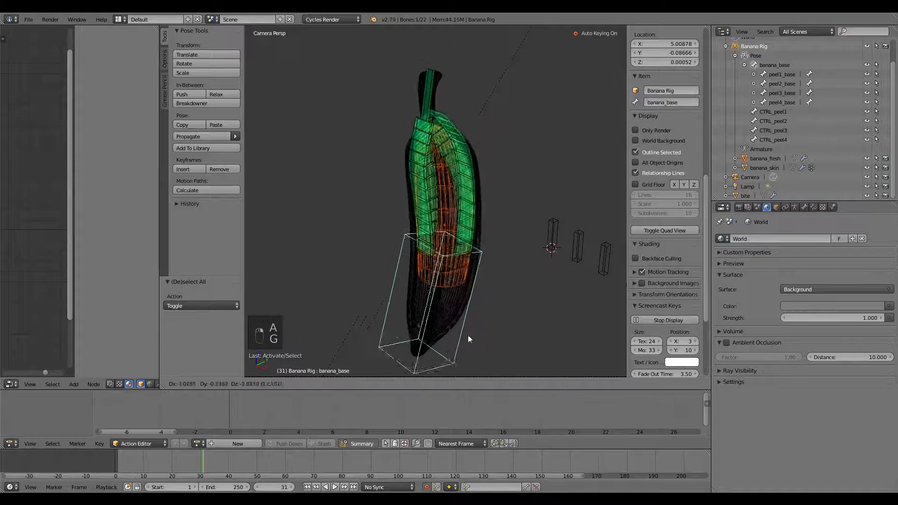
right_click(465, 282)
scroll(462, 269, down, 2)
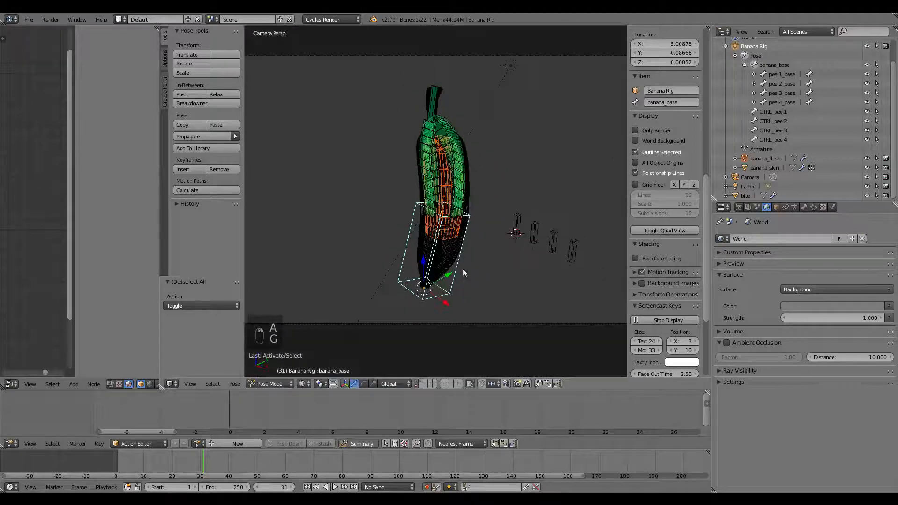
Show the layer holding the bite object and parent the bite mesh to the banana_base bone
key(g)
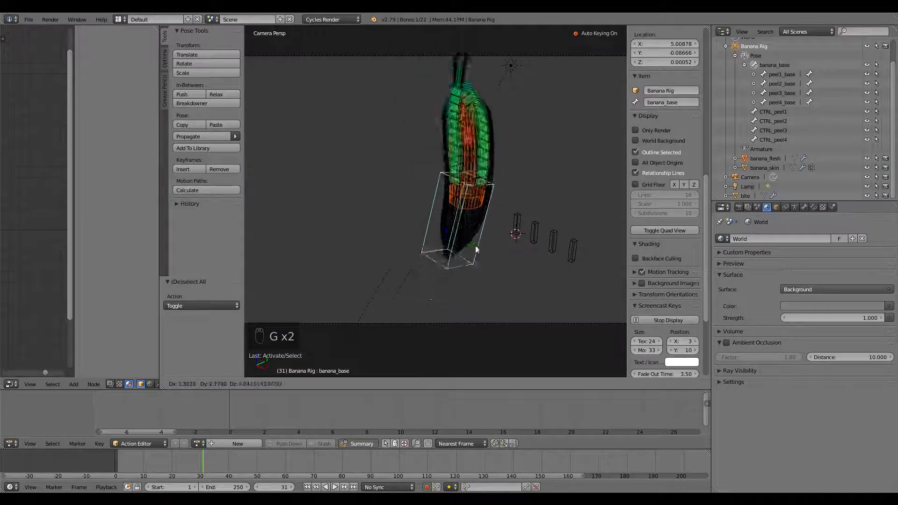
right_click(476, 251)
shift+click(419, 381)
shift+middle_drag(465, 257, 464, 274)
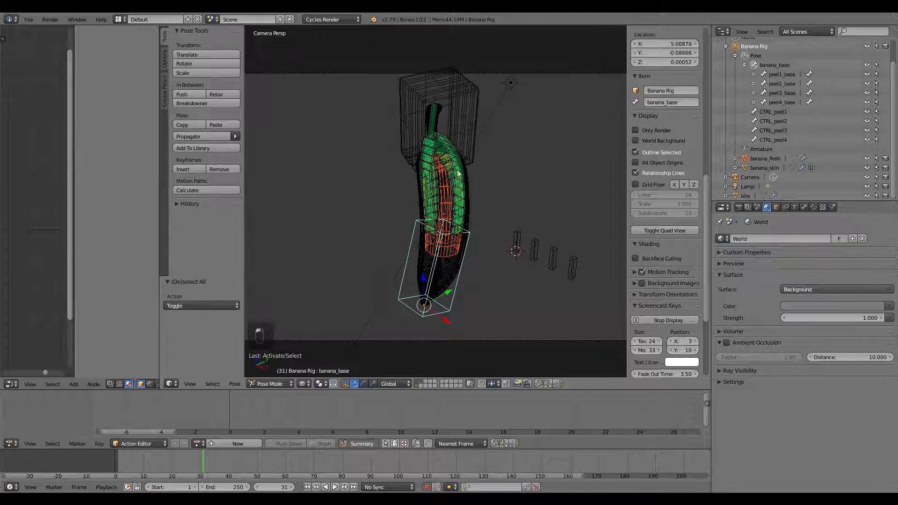
right_click(452, 103)
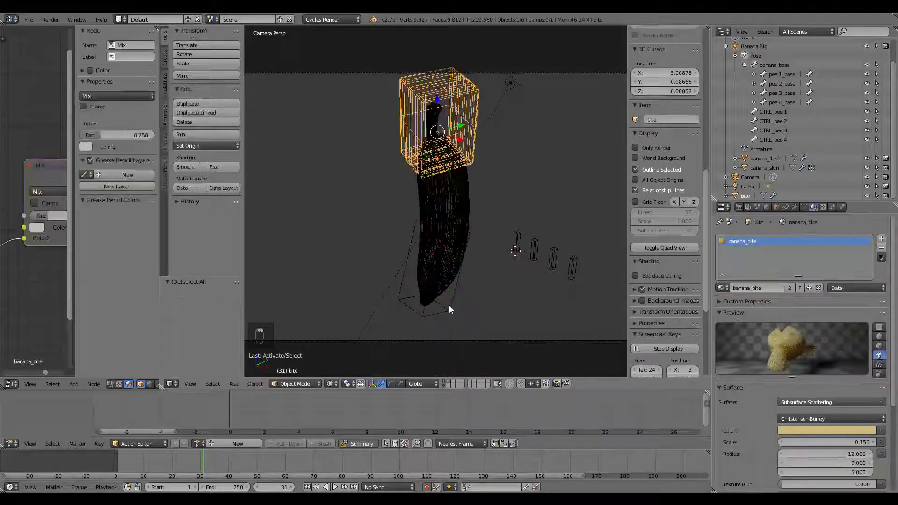
right_click(451, 309)
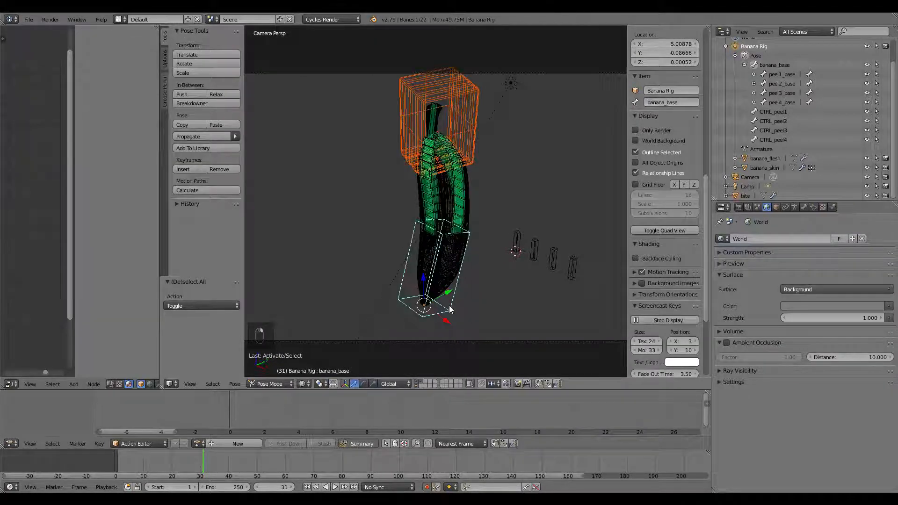
key(ctrl+p)
click(449, 305)
Test the bite parenting by moving the banana_base bone, and cancel the move
key(a)
key(g)
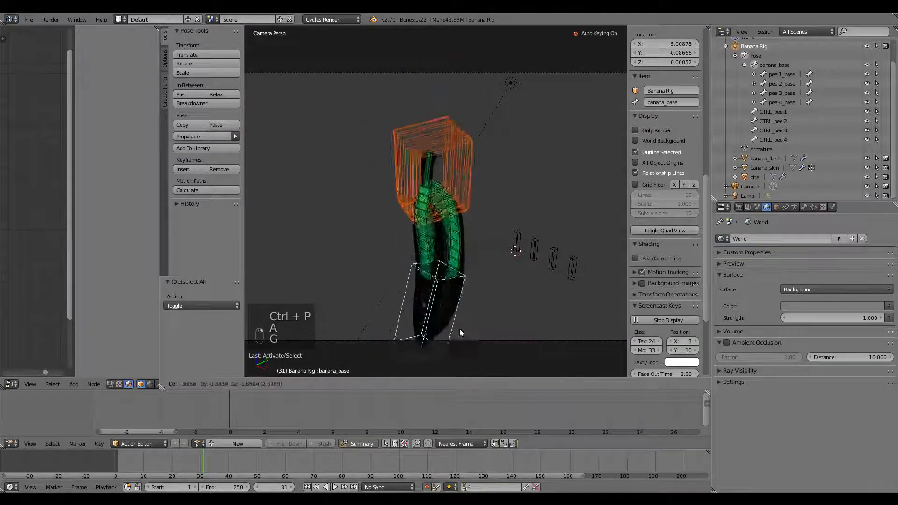
click(459, 297)
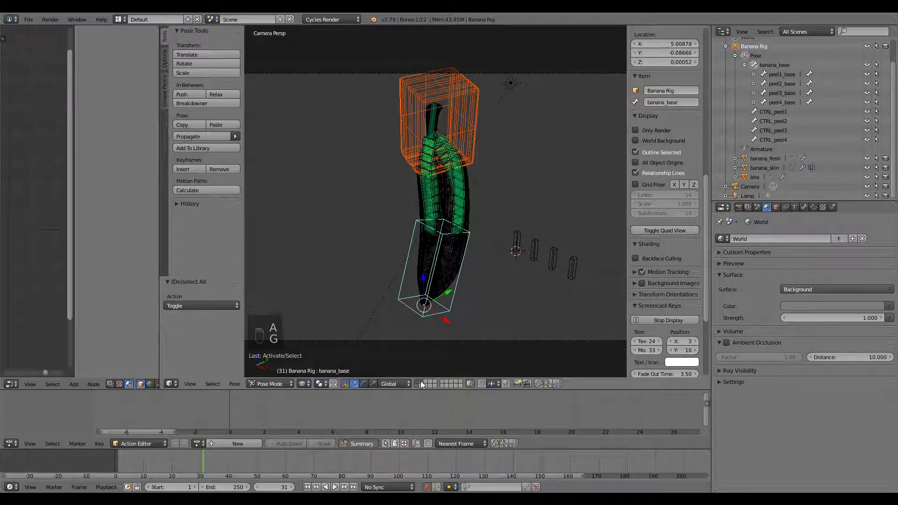
Hide the bite object's layer and switch the viewport back to solid display
key(z)
scroll(461, 269, down, 3)
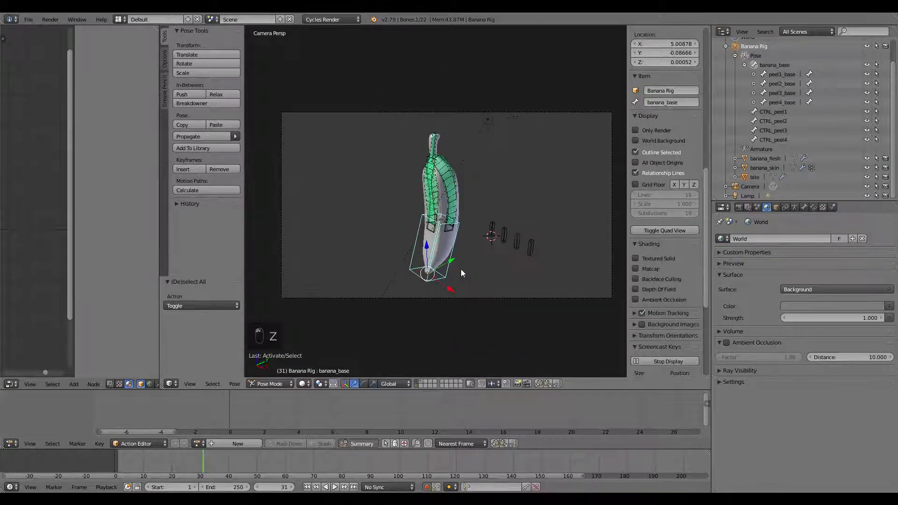
shift+middle_drag(461, 270, 464, 256)
At frame 30, nudge the banana_base bone slightly to auto-key the banana's position within the camera view
key(alt+a)
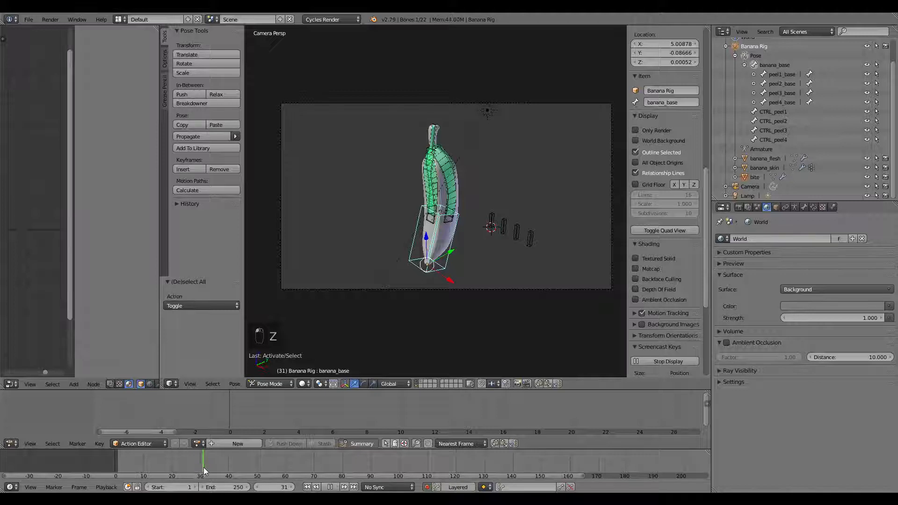
key(Escape)
key(g)
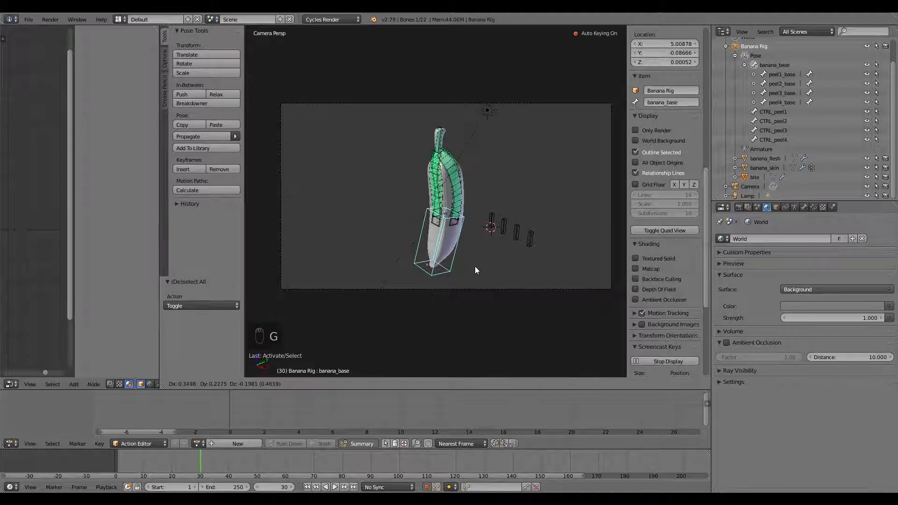
click(473, 265)
key(g)
click(487, 237)
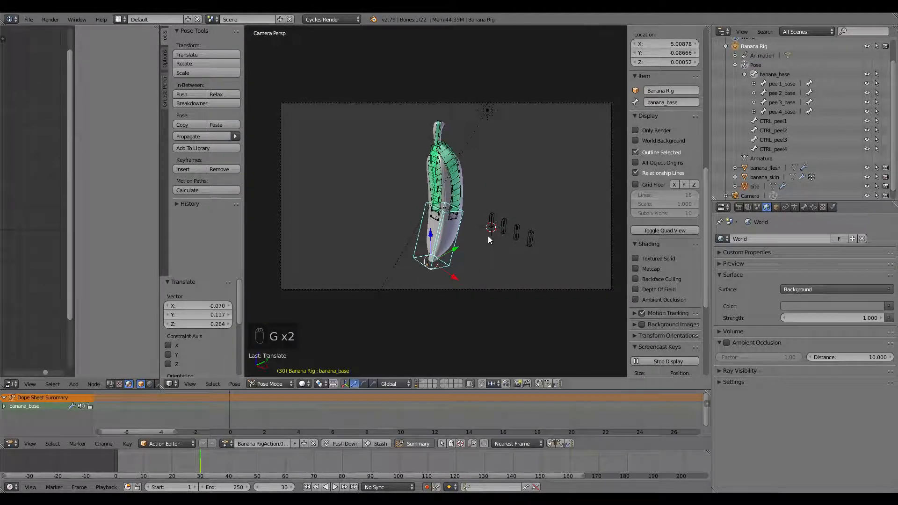
At frame 1, move the banana_base bone about 24.1 units down along Z, out of the camera view
key(shift+Left)
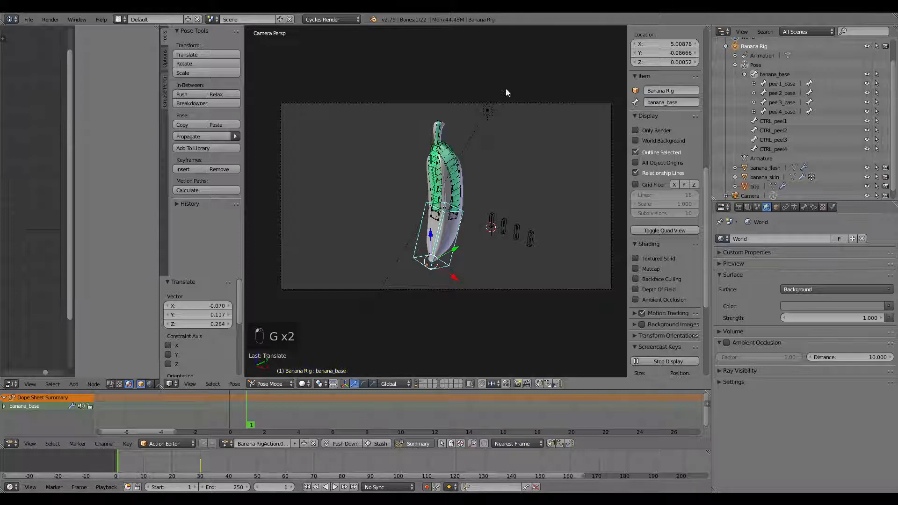
key(g)
key(z)
click(491, 272)
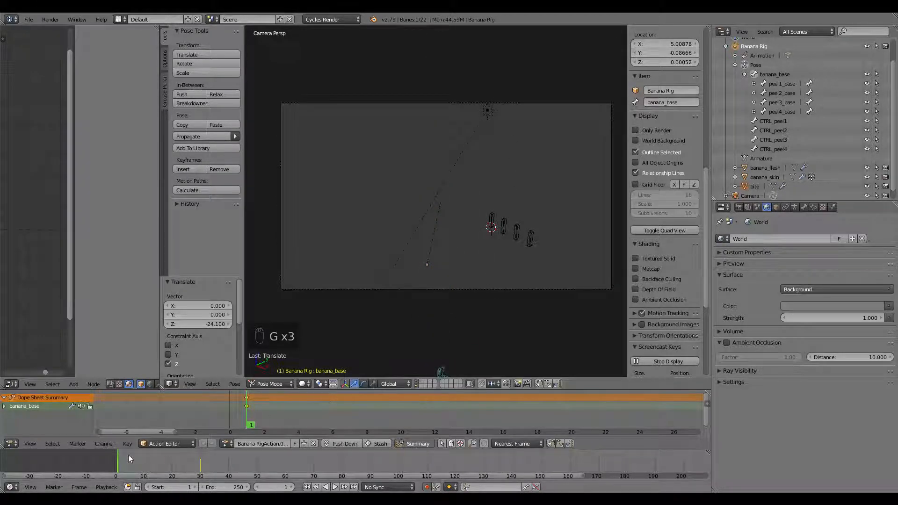
Preview the banana's rise, scrub past frame 30, and check the frame rate in the render settings
key(alt+a)
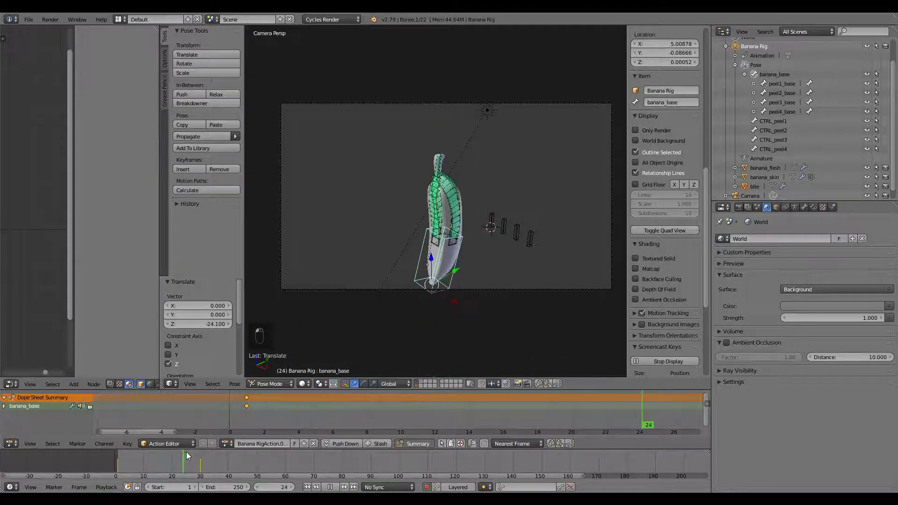
drag(187, 452, 229, 476)
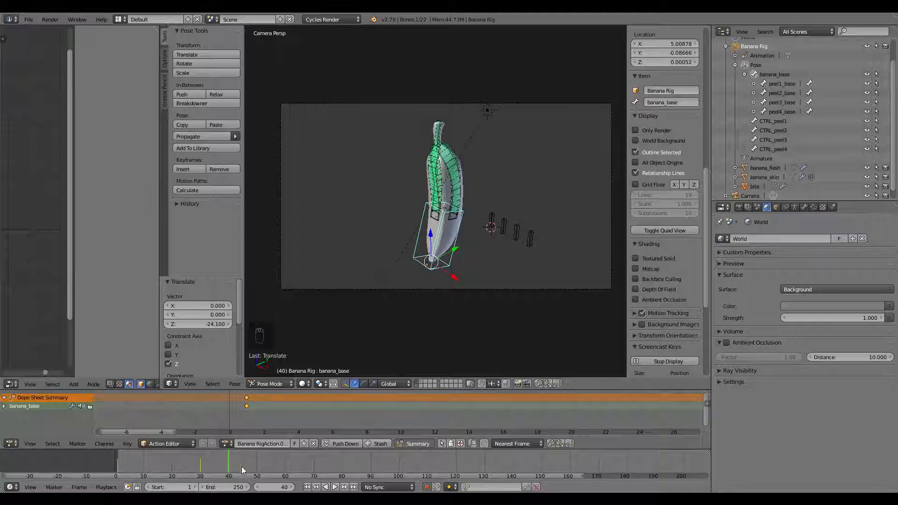
click(243, 470)
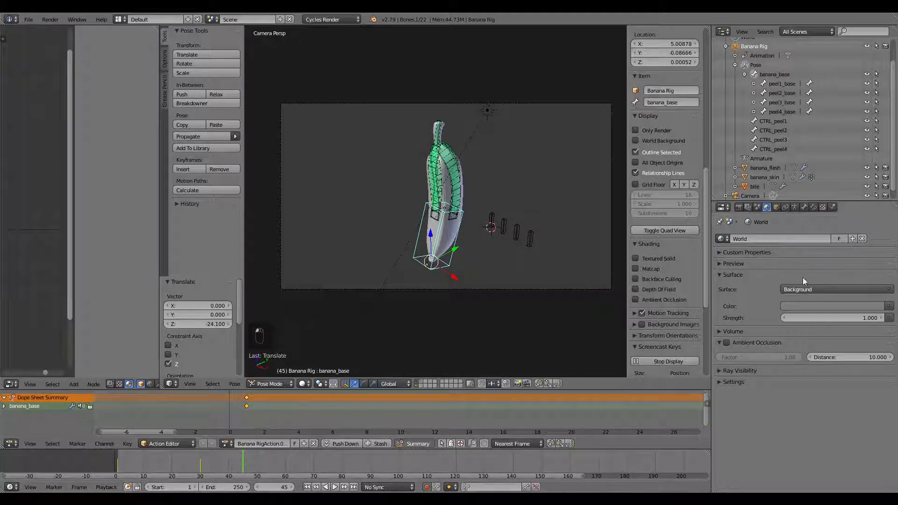
click(739, 208)
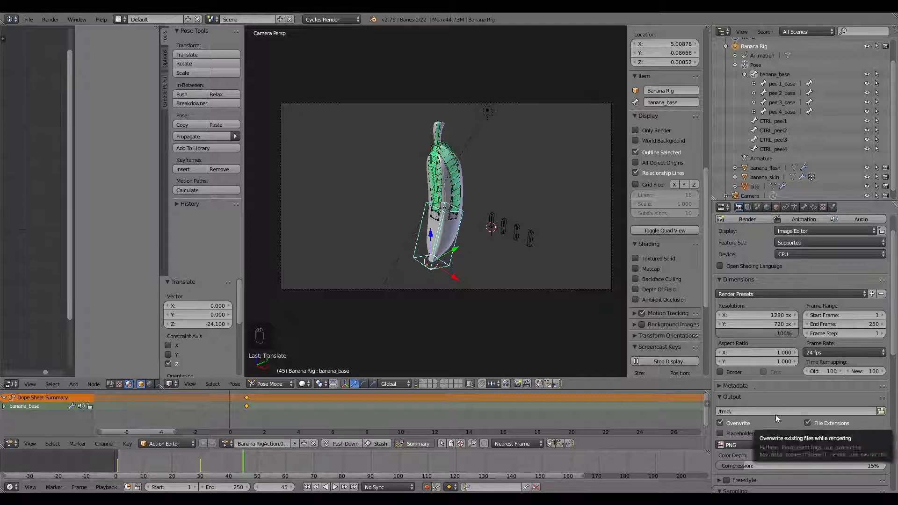
click(200, 464)
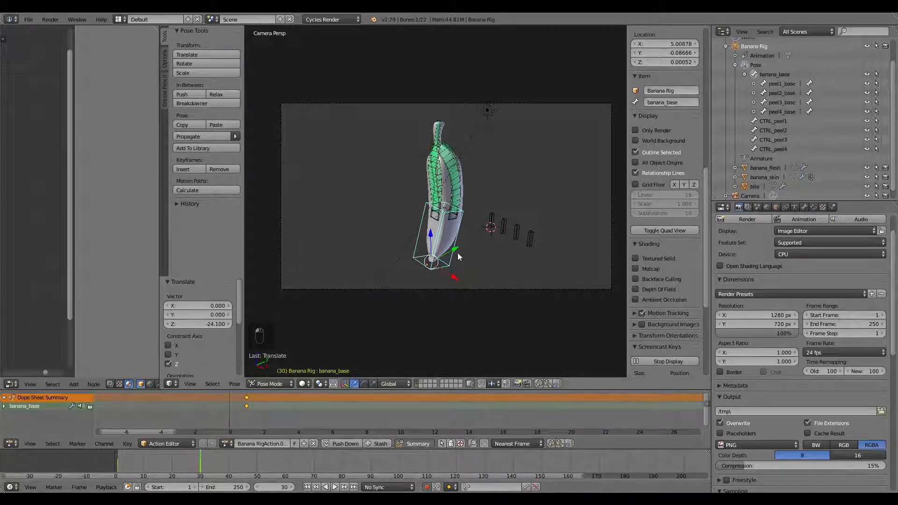
scroll(463, 257, up, 2)
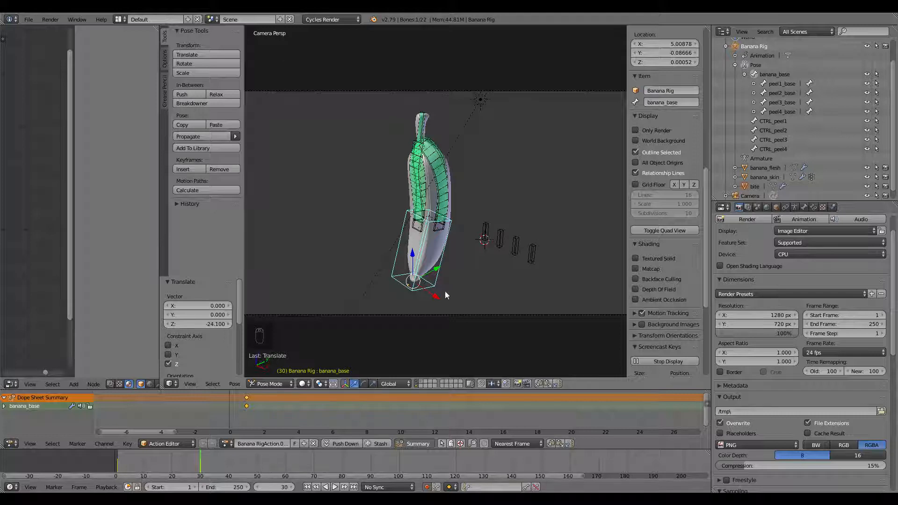
At frame 45, insert LocRotScale keyframes on the four control bones CTRL_peel1 to CTRL_peel4
click(242, 467)
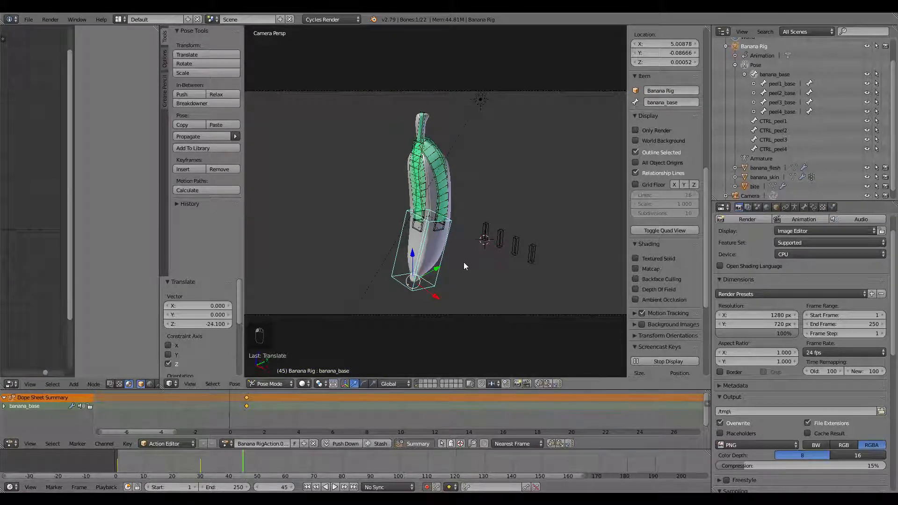
right_click(485, 234)
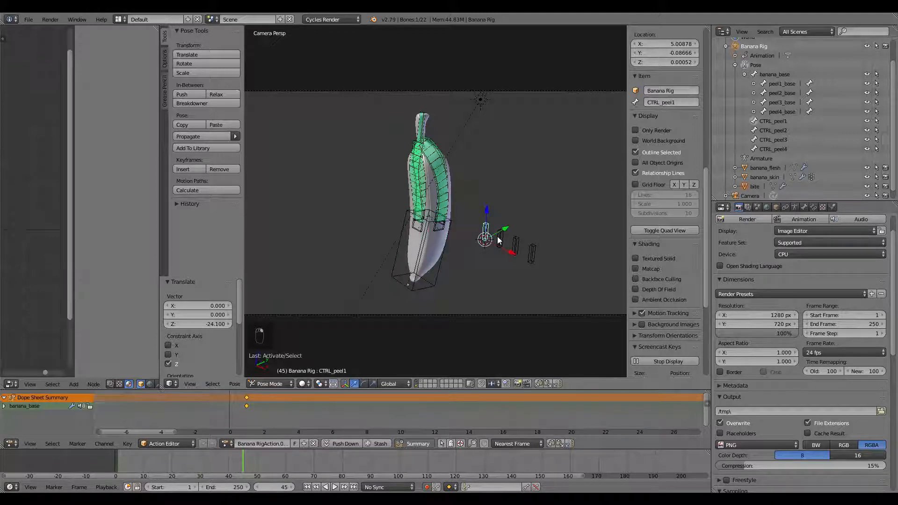
shift+right_click(500, 239)
shift+right_click(515, 245)
shift+right_click(531, 253)
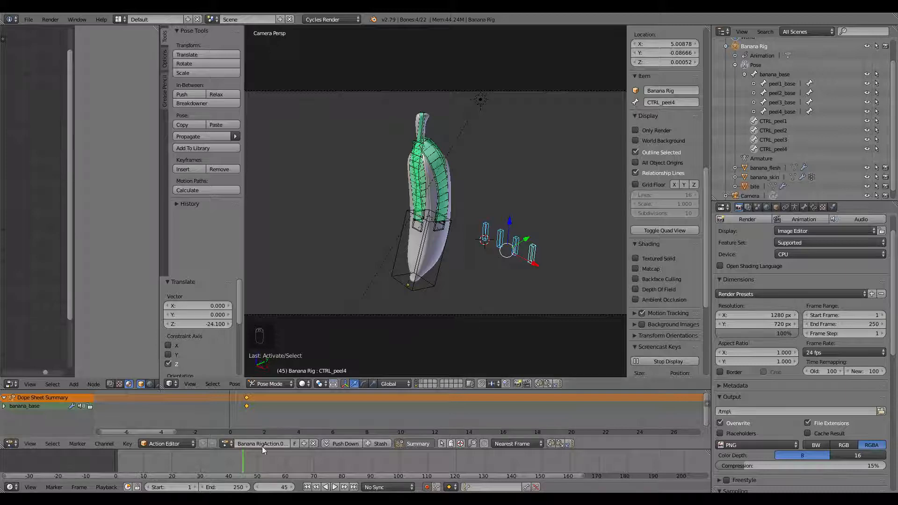
key(g)
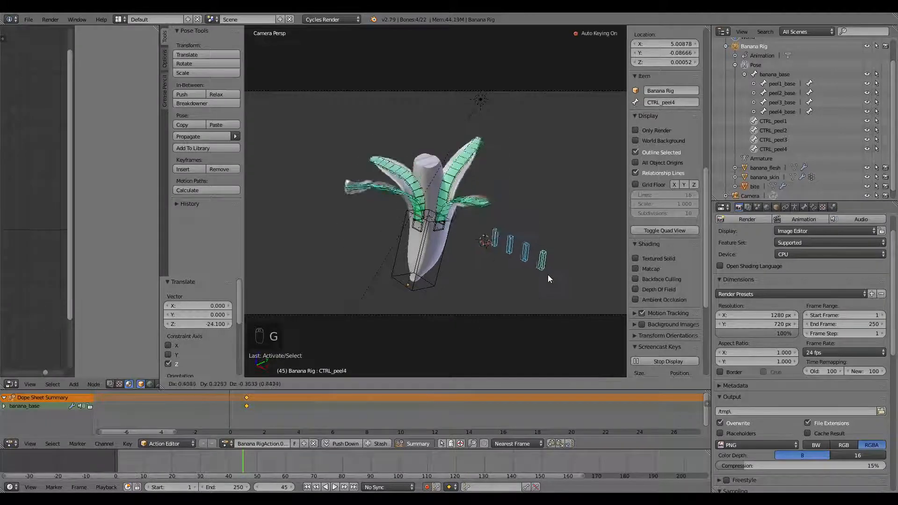
right_click(549, 279)
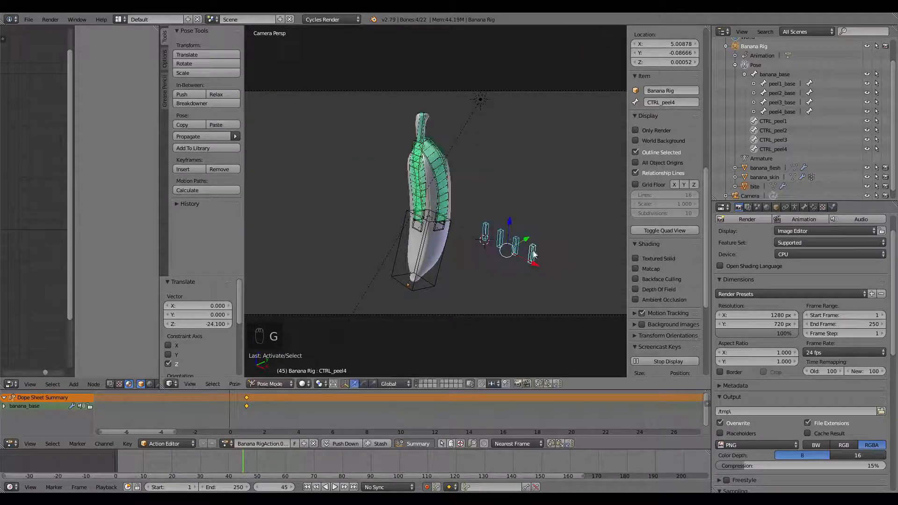
key(i)
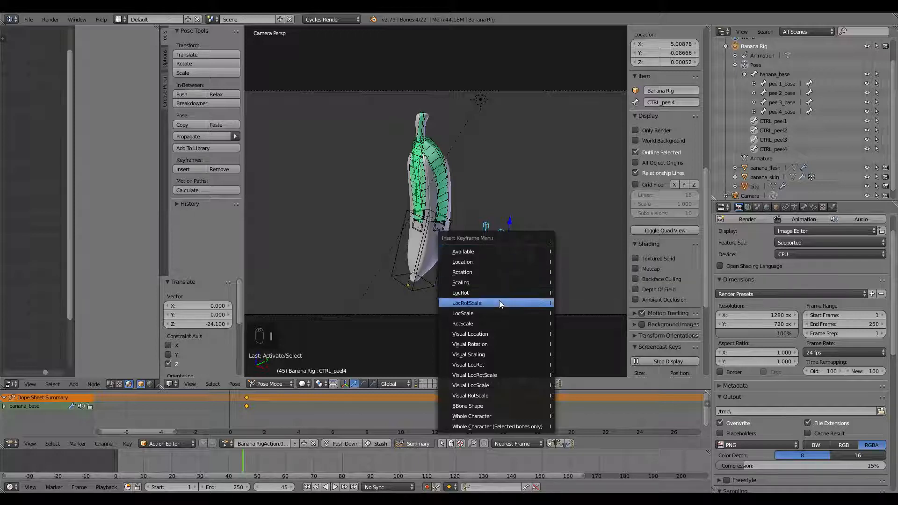
click(498, 302)
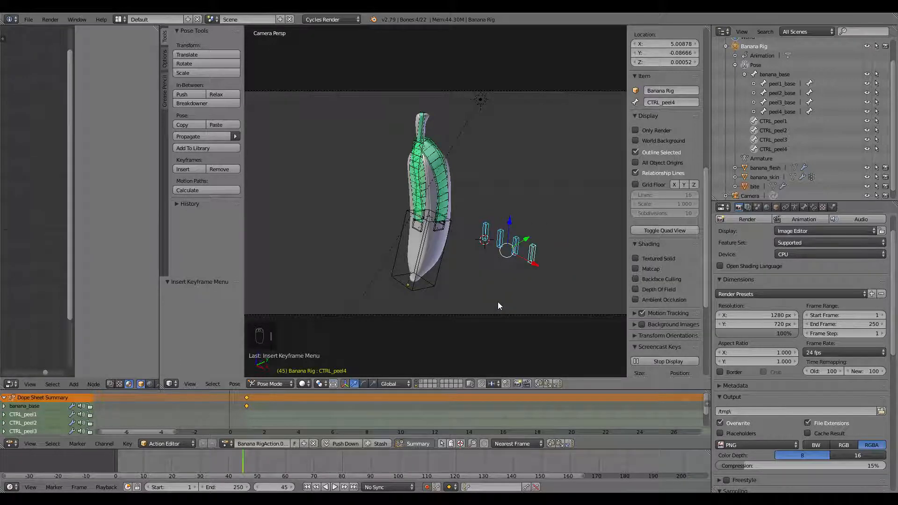
Select only the CTRL_peel4 bone, test its peel by moving it, and cancel the move
scroll(254, 465, up, 3)
scroll(253, 465, up, 2)
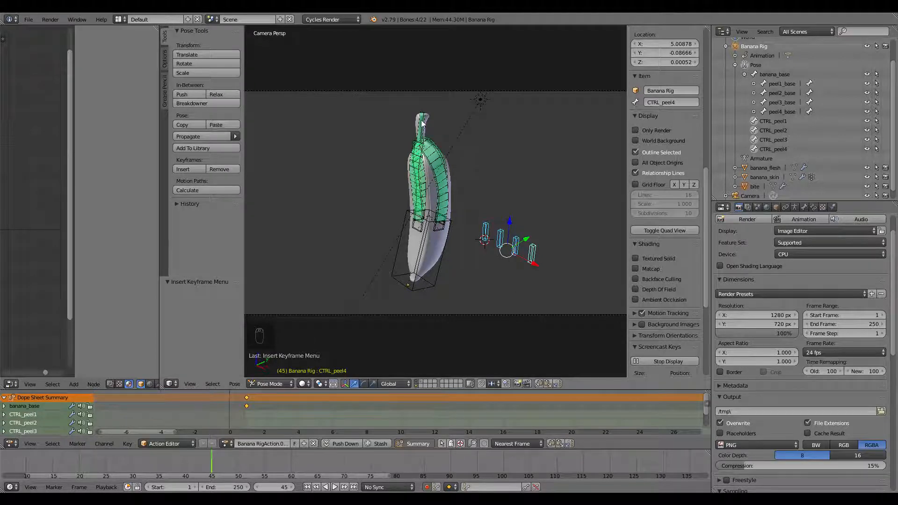
right_click(530, 255)
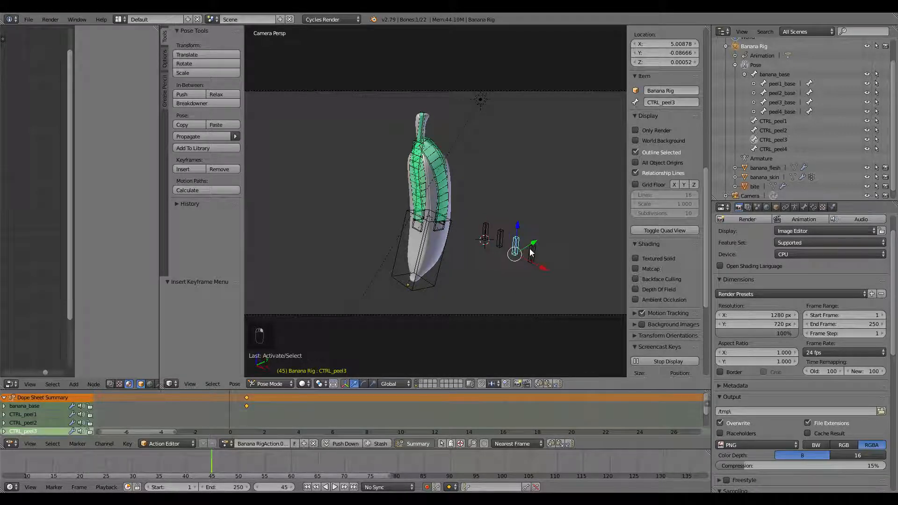
key(g)
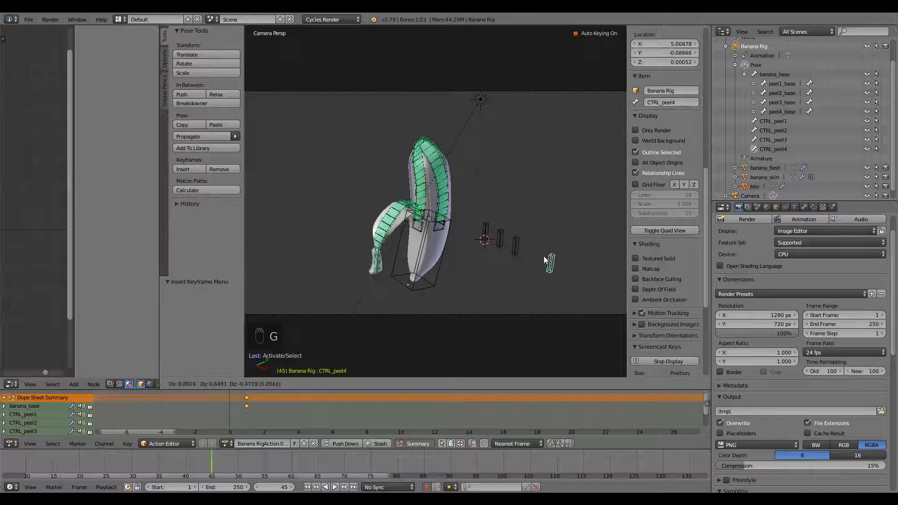
click(530, 245)
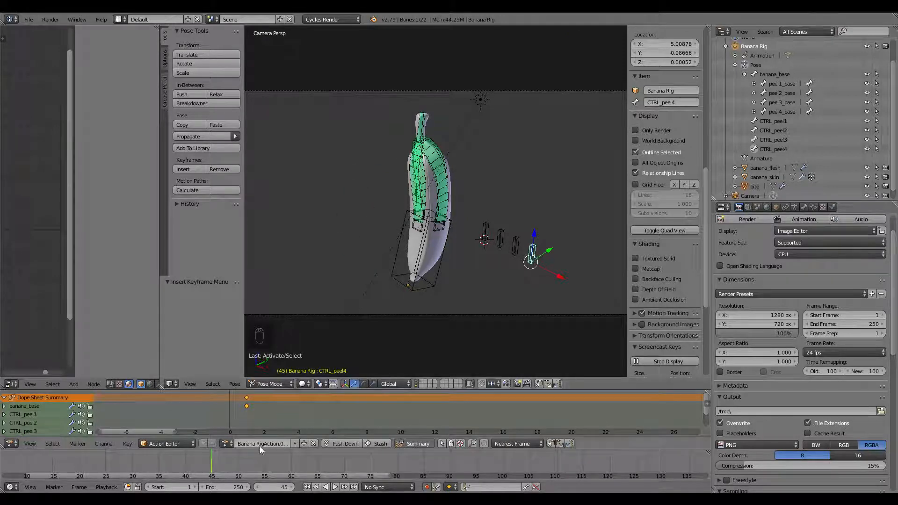
At frame 60, move the CTRL_peel4 bone about 1.13 units along X to key its peel open
mouse_move(221, 470)
middle_down()
mouse_move(242, 468)
mouse_move(231, 466)
middle_up()
drag(231, 465, 303, 462)
scroll(459, 275, down, 2)
scroll(523, 265, up, 1)
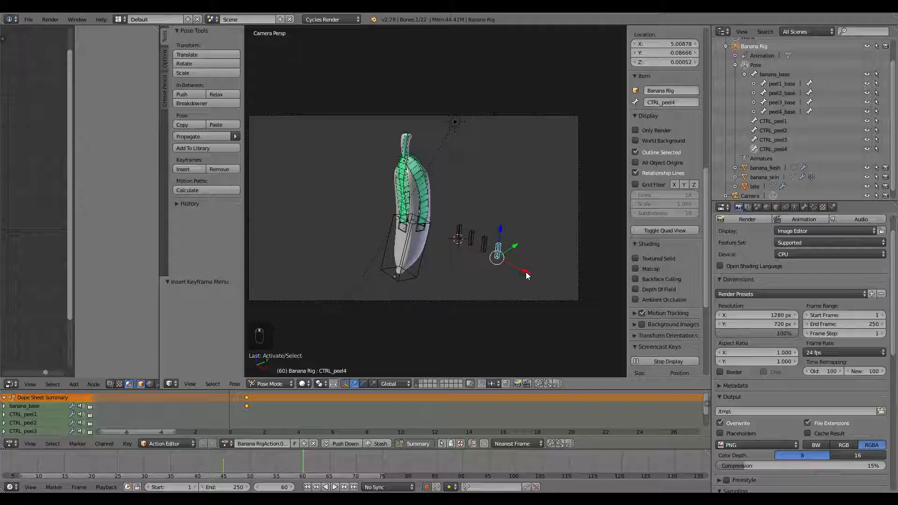
drag(526, 273, 540, 281)
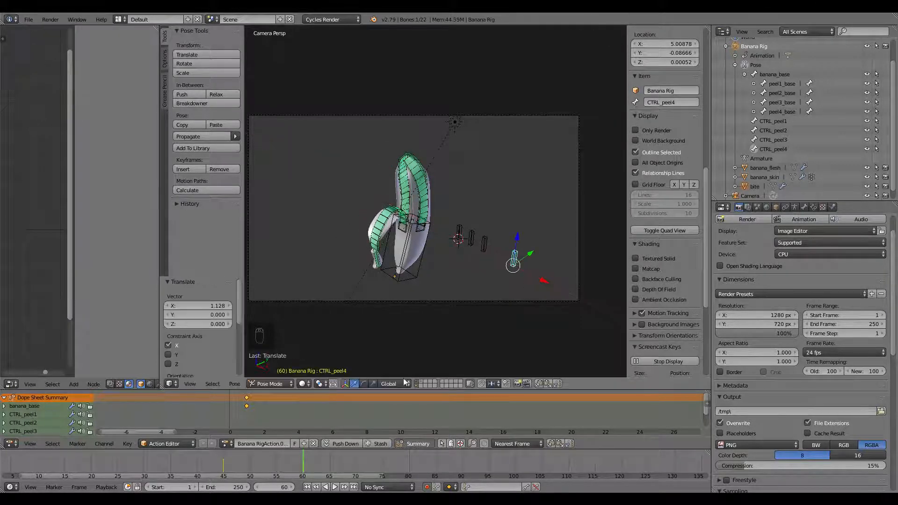
Scrub through the first peel's opening and insert a keyframe on the CTRL_peel3 bone at frame 60
drag(178, 459, 179, 459)
drag(236, 457, 304, 453)
right_click(485, 245)
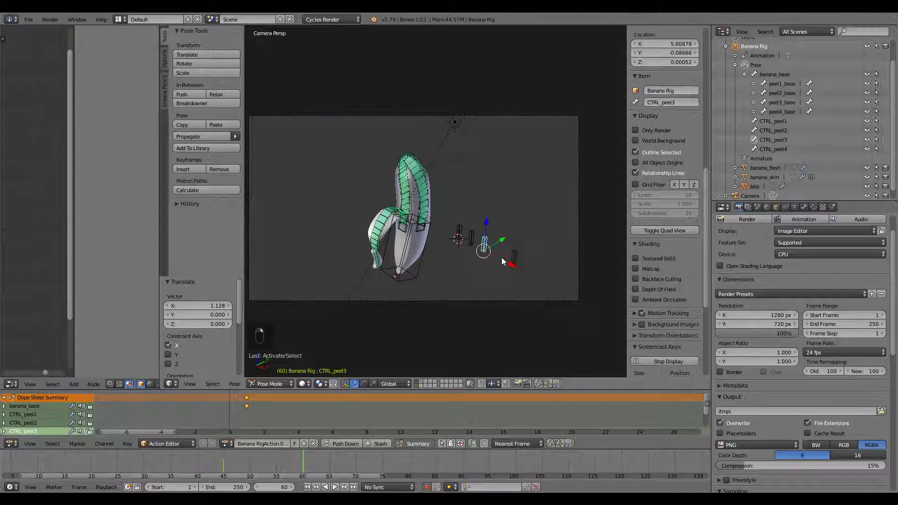
key(i)
click(502, 257)
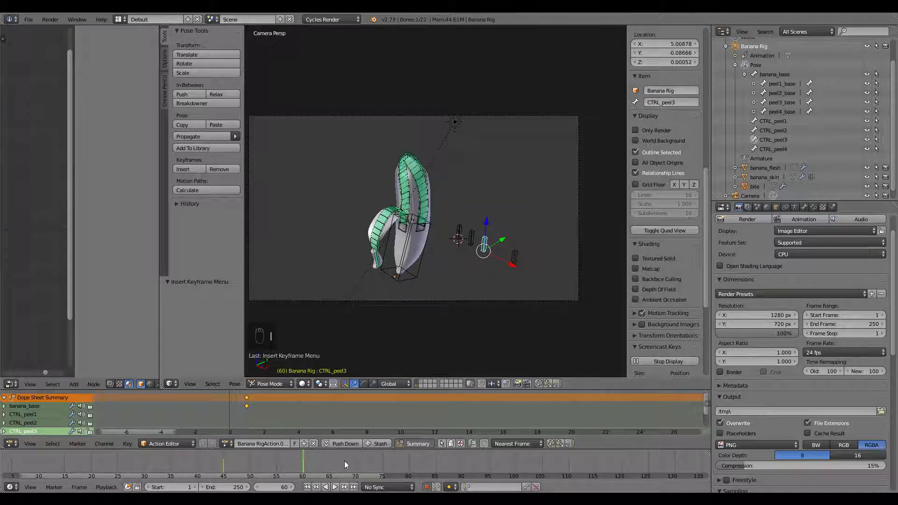
Try moving the CTRL_peel3 bone along X at frame 75, and undo back past its keyframe at frame 60
click(381, 463)
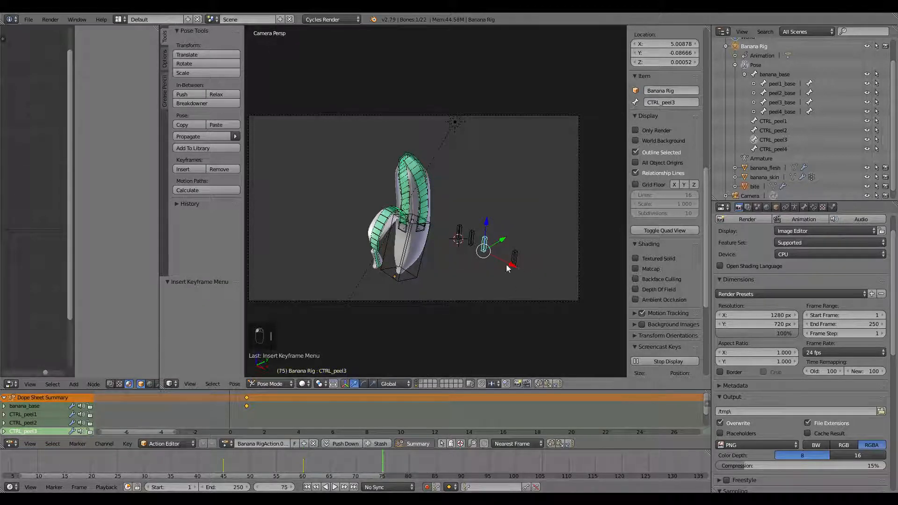
key(g)
key(x)
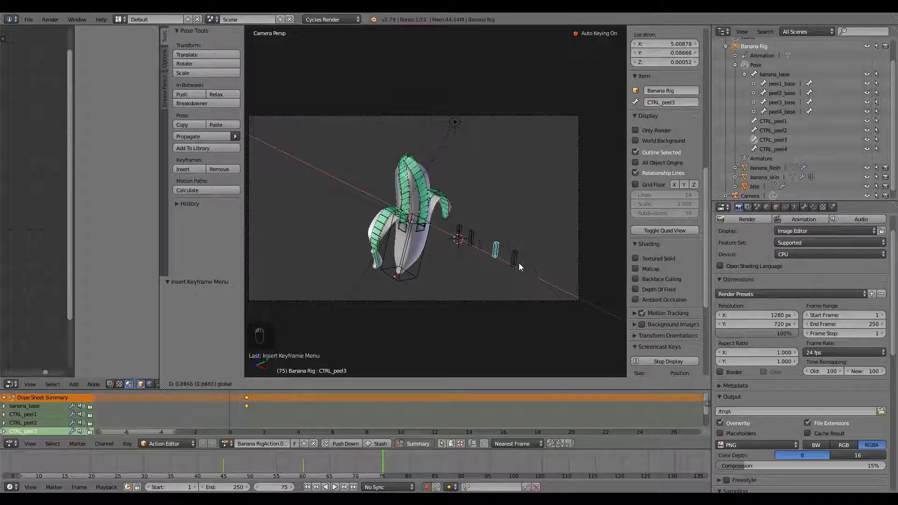
key(ctrl+z)
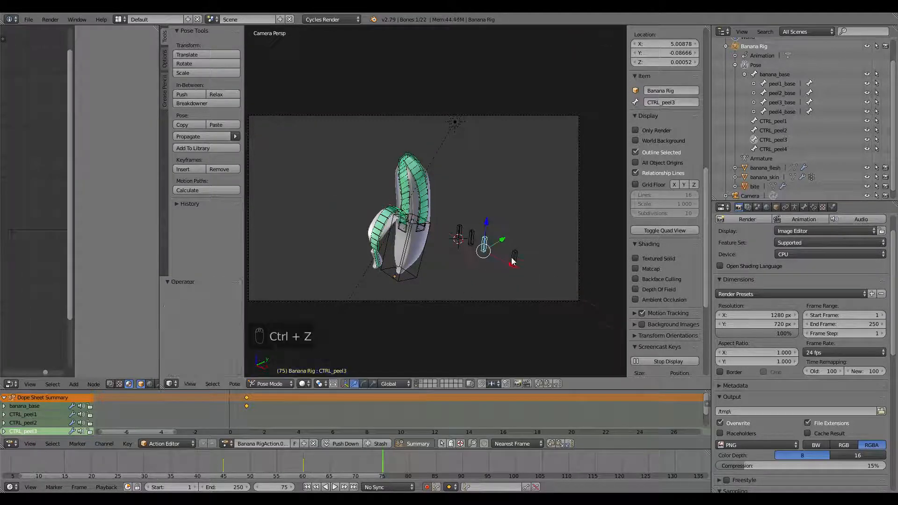
key(ctrl+z)
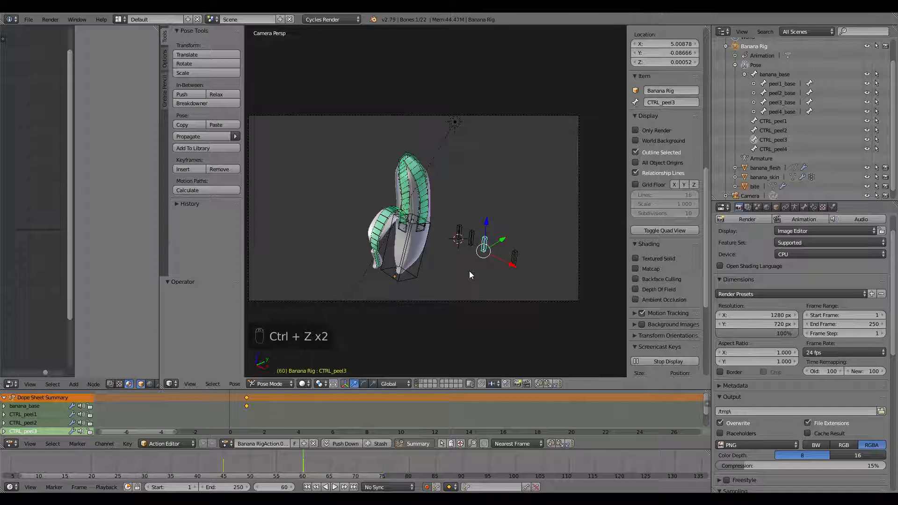
key(ctrl+z)
Test the peels of the CTRL_peel2 and CTRL_peel1 bones by moving them along X at frame 60, and undo the moves
right_click(473, 237)
key(g)
key(x)
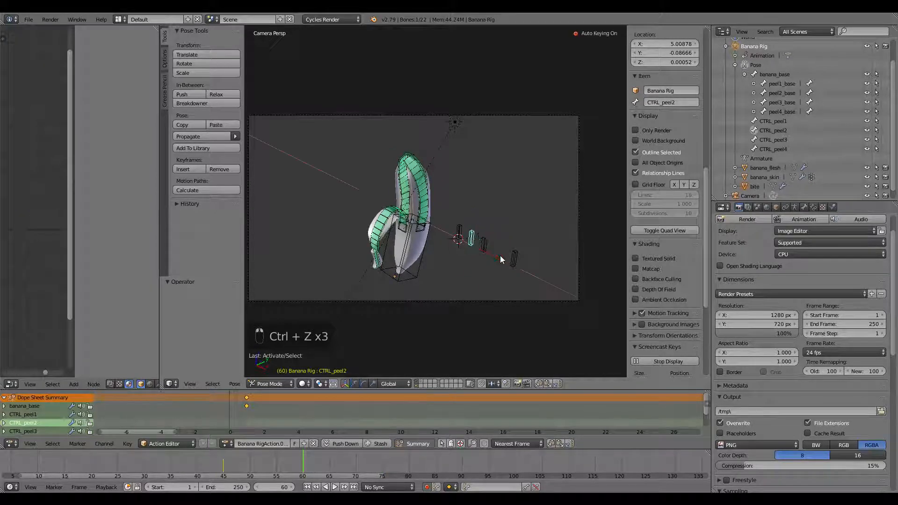
key(ctrl+z)
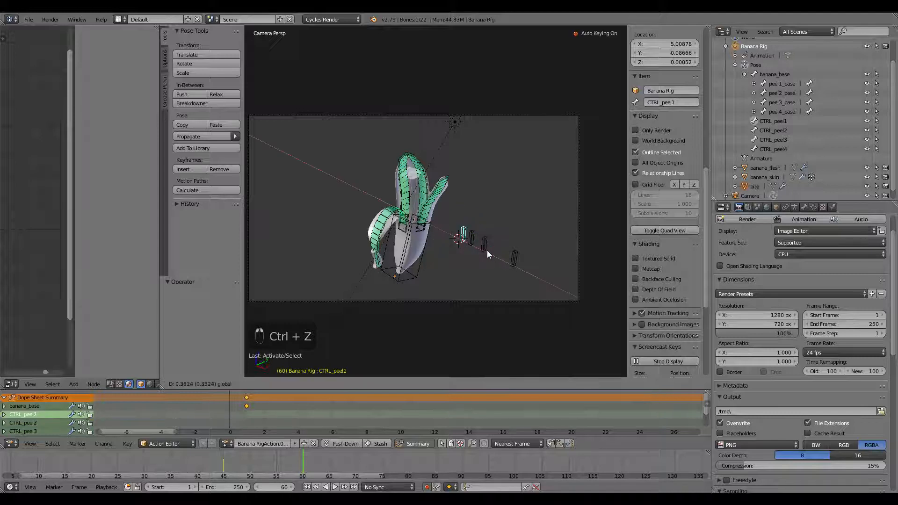
key(ctrl+z)
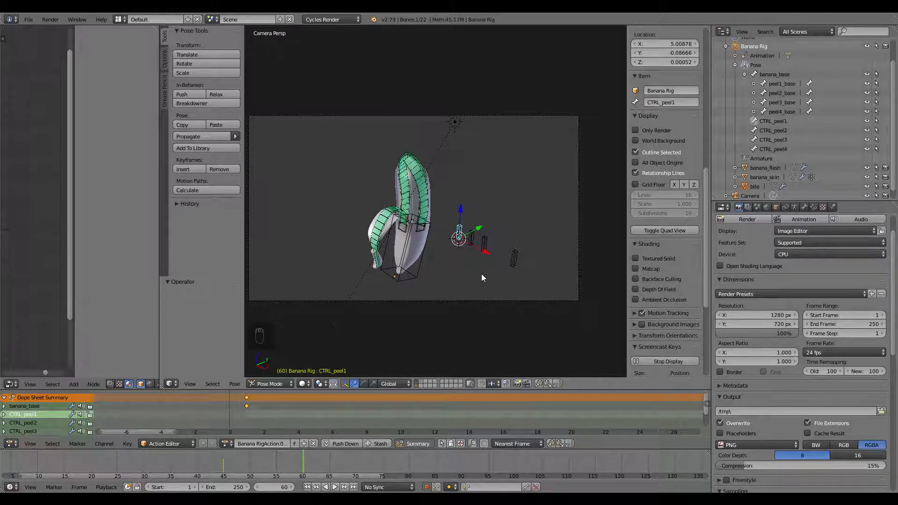
Insert a LocRotScale keyframe on CTRL_peel1 at frame 60, and move it about 1.17 units along X at frame 75
key(i)
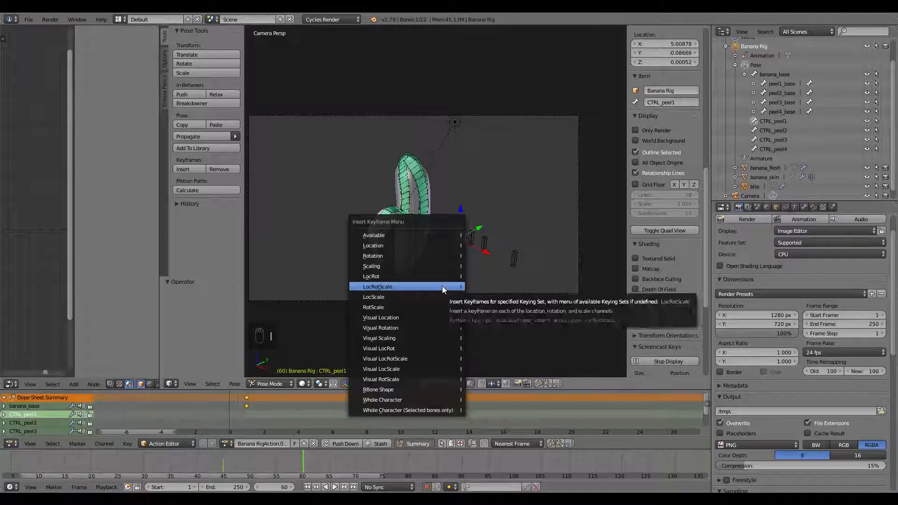
click(442, 285)
click(382, 465)
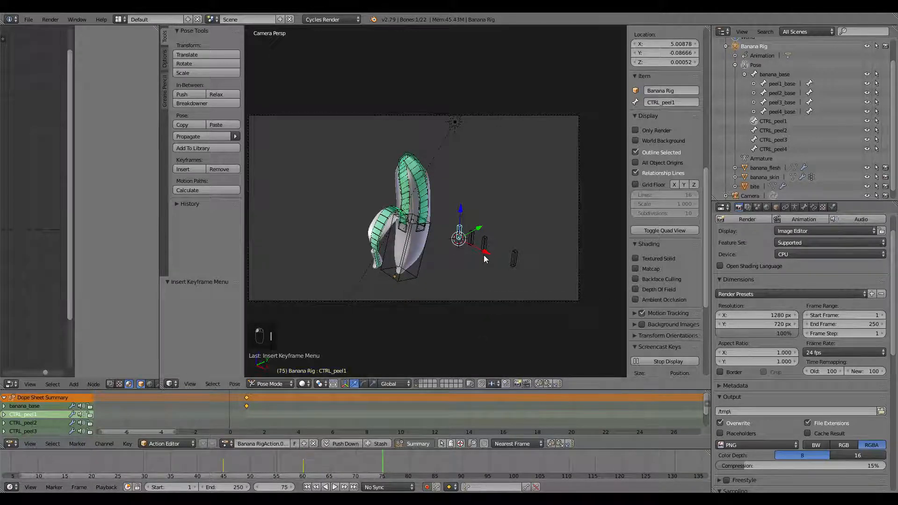
key(g)
key(x)
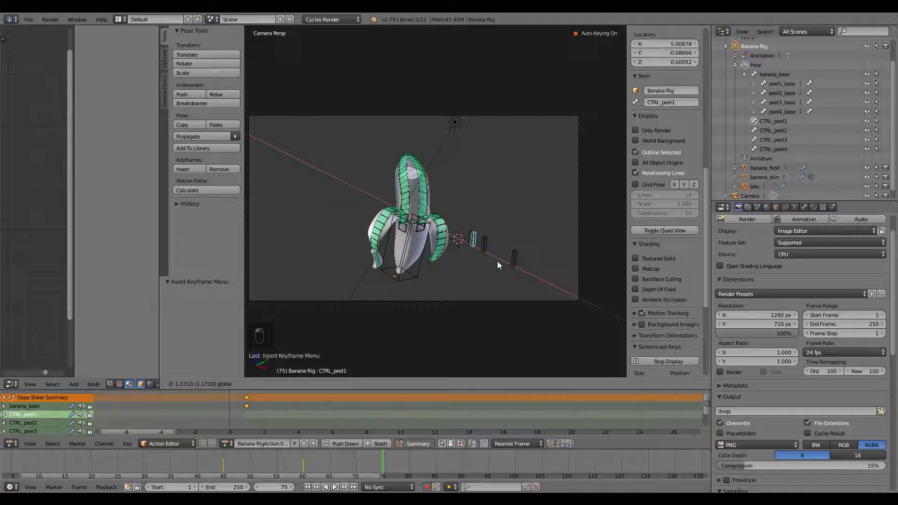
click(497, 263)
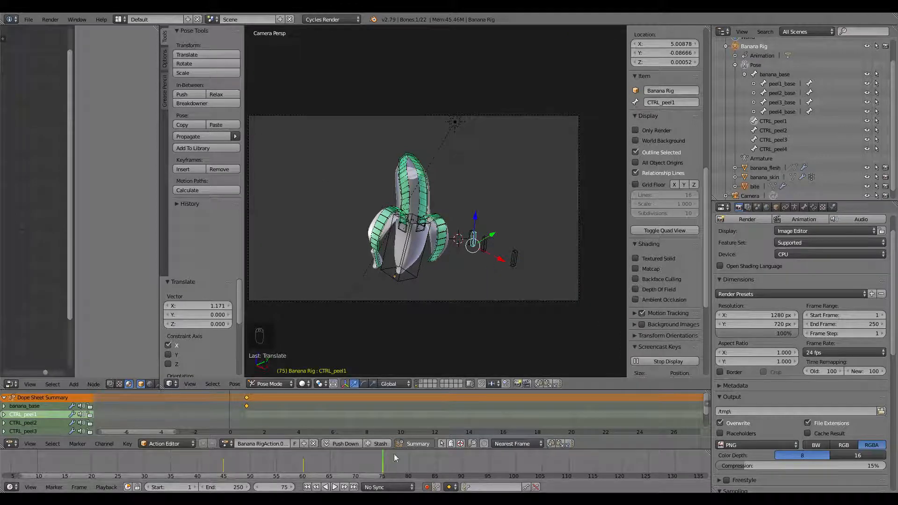
Select the CTRL_peel2 bone, test its peel by moving it along X, and undo the move
right_click(489, 254)
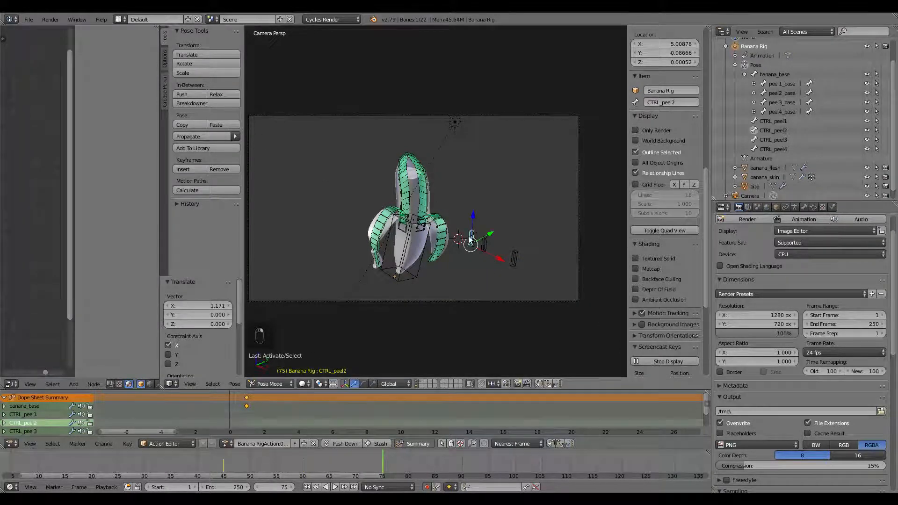
key(g)
key(x)
click(495, 252)
key(ctrl+z)
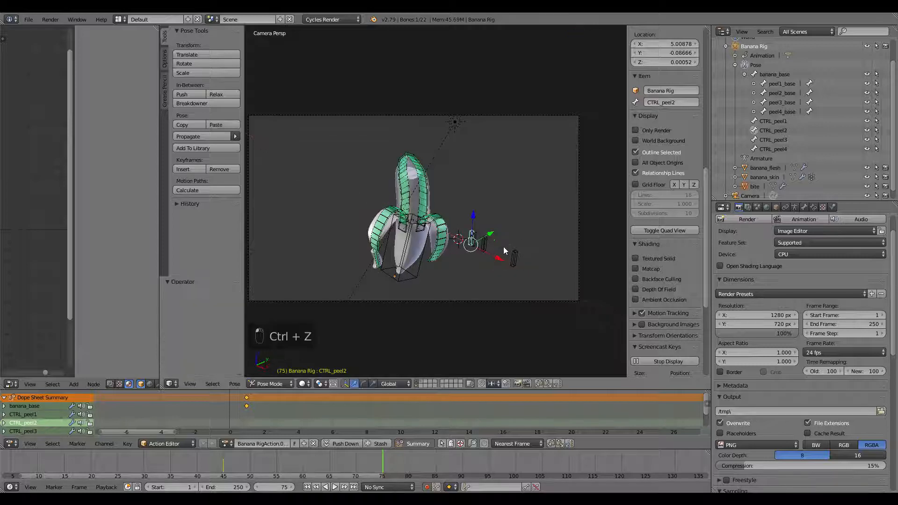
Insert a keyframe on CTRL_peel2 at frame 75, and move it about 1.1 units along X at frame 90
key(i)
click(503, 246)
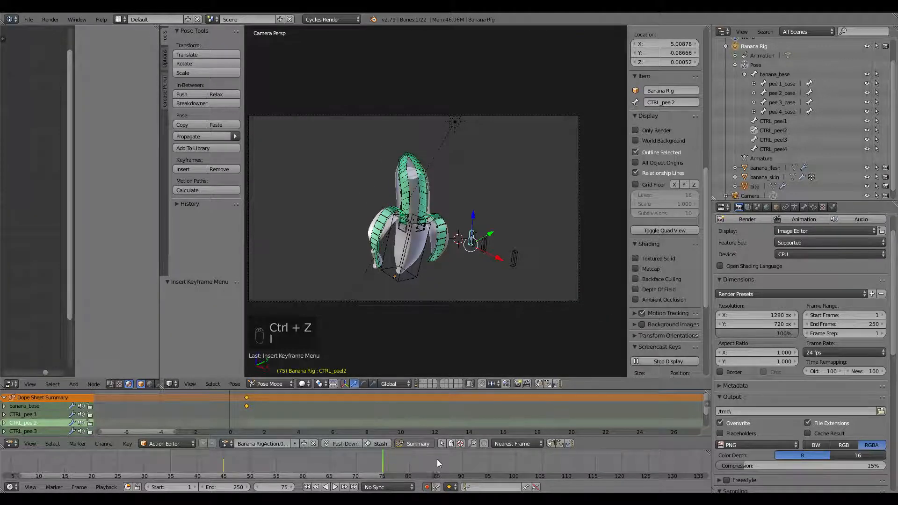
click(464, 462)
key(g)
key(x)
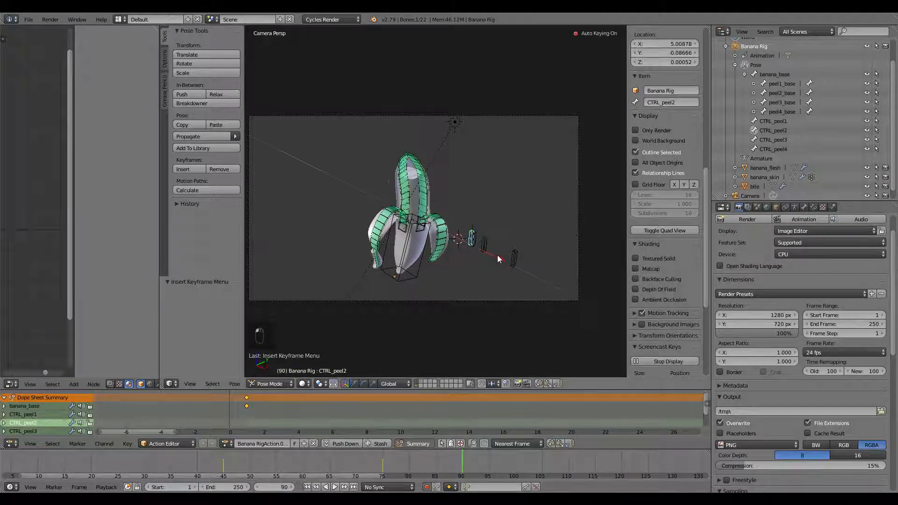
drag(498, 255, 509, 261)
Select the CTRL_peel3 bone and insert a keyframe on it at frame 90
shift+middle_drag(509, 262, 478, 271)
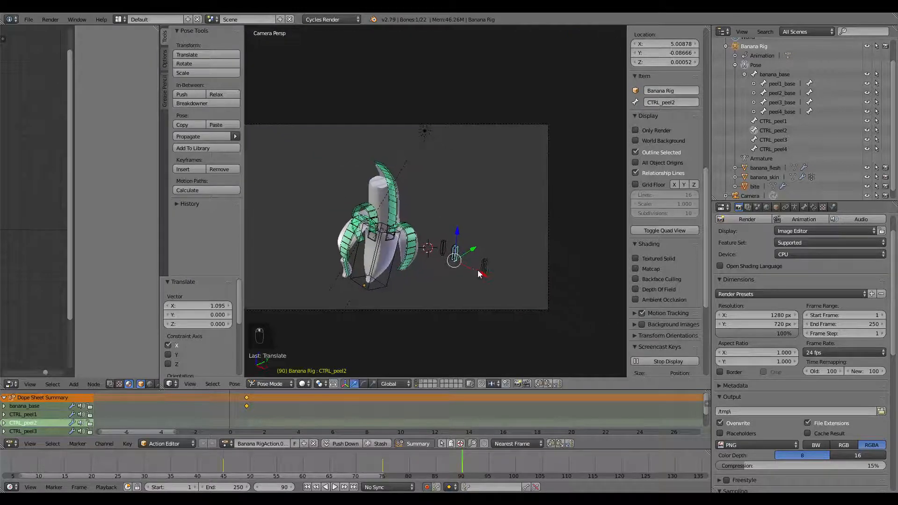
right_click(452, 253)
key(g)
right_click(456, 253)
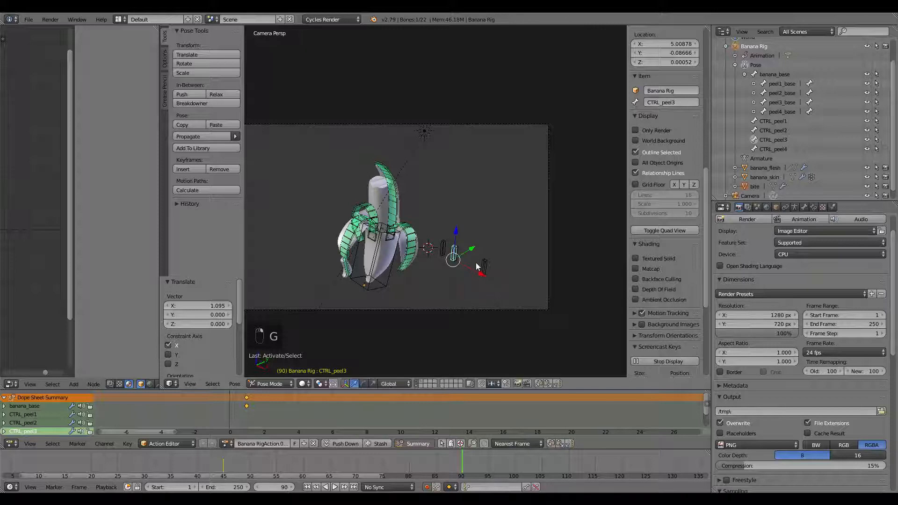
key(i)
click(475, 262)
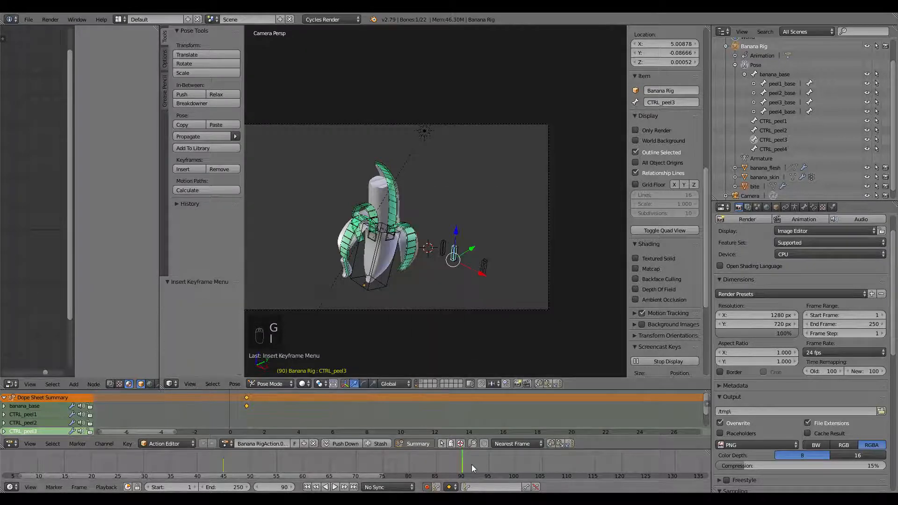
At frame 105, move the CTRL_peel3 bone about 1.22 units along X to key its peel open
click(542, 464)
key(g)
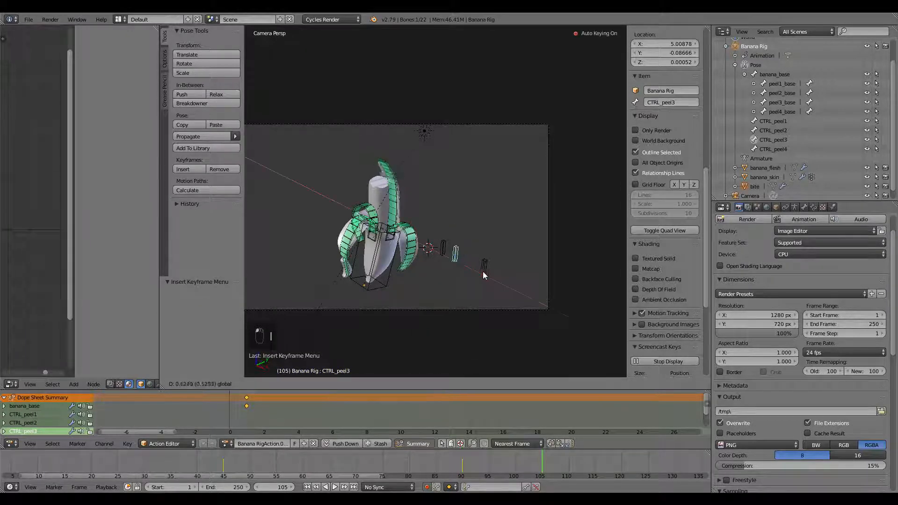
key(x)
click(497, 283)
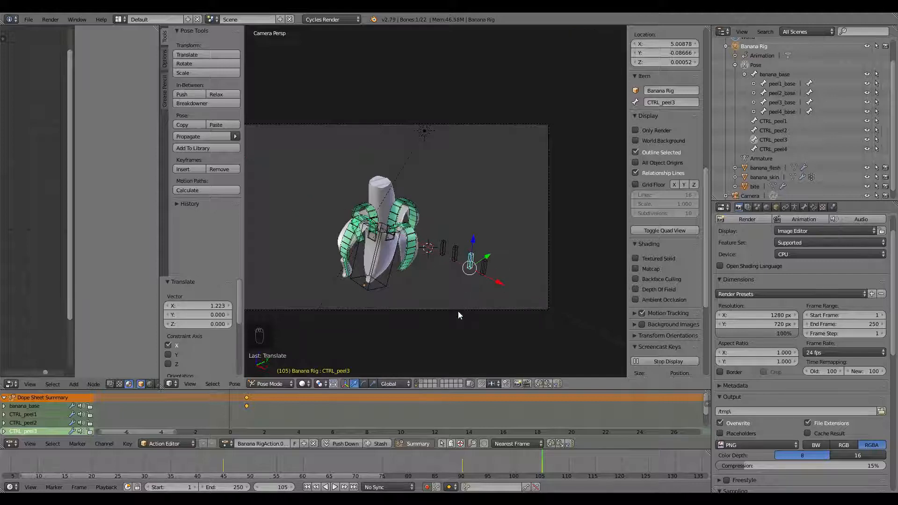
At frame 30, raise the banana_base bone about 1.06 units along Z to make the banana overshoot its position
scroll(471, 301, down, 2)
scroll(213, 466, down, 4)
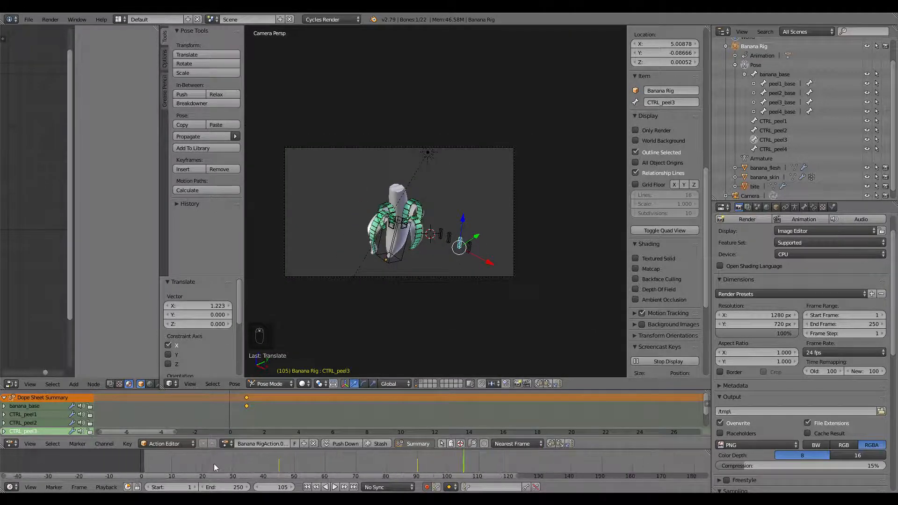
scroll(214, 464, down, 3)
drag(195, 464, 300, 454)
right_click(399, 255)
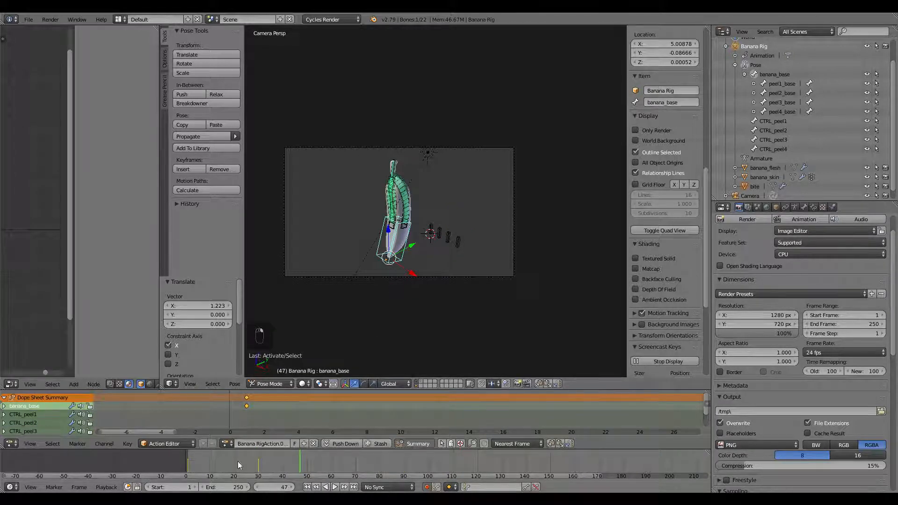
scroll(228, 464, up, 2)
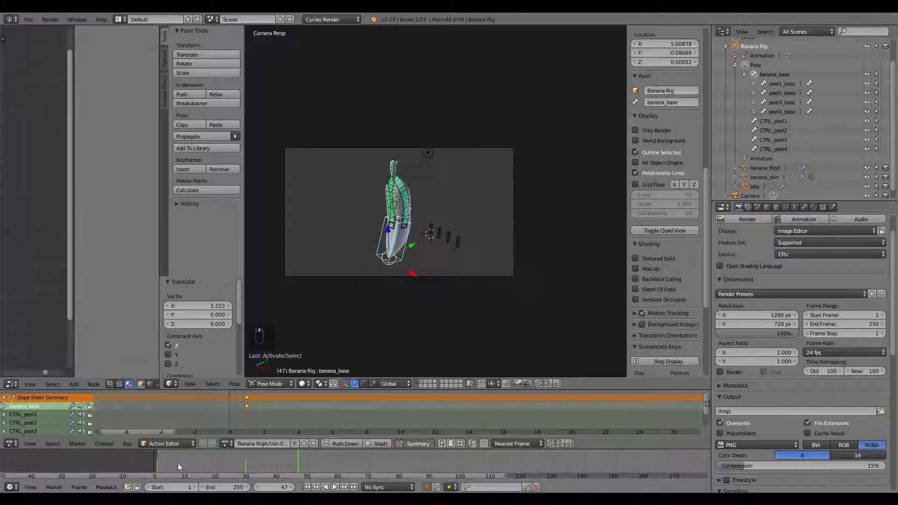
drag(177, 463, 246, 467)
key(g)
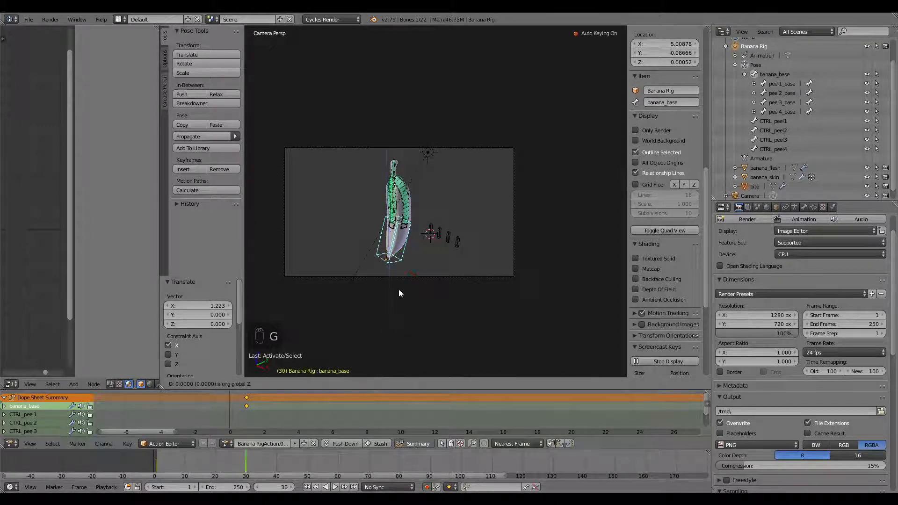
key(z)
click(400, 277)
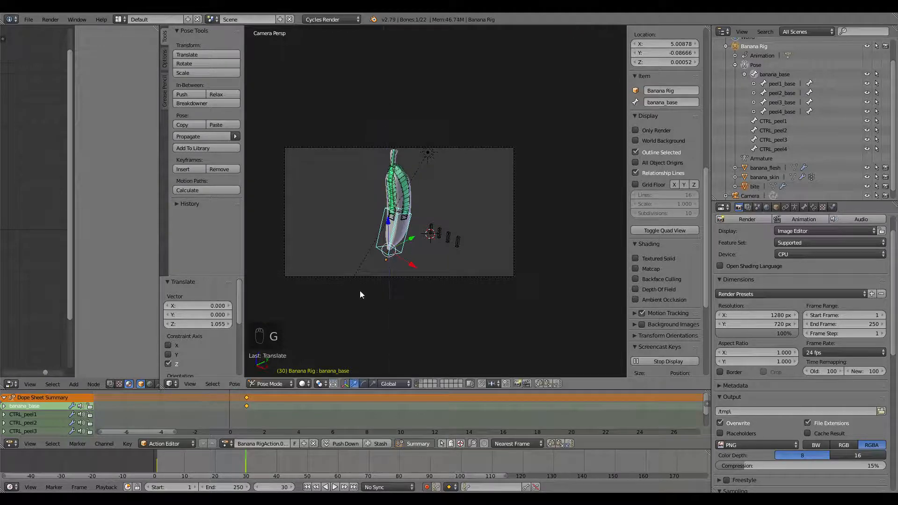
At frame 45, lower the banana_base bone about 1.24 units along Z so the banana settles
drag(257, 455, 293, 467)
key(g)
key(g)
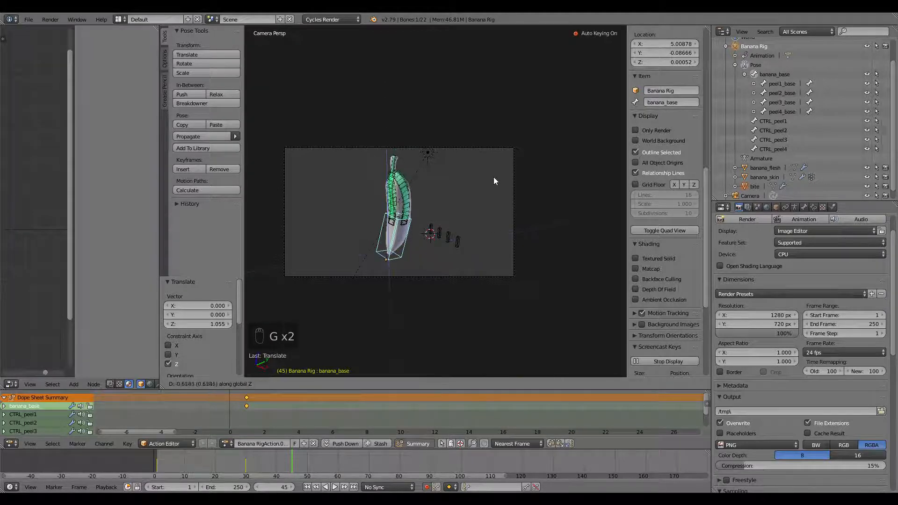
click(461, 224)
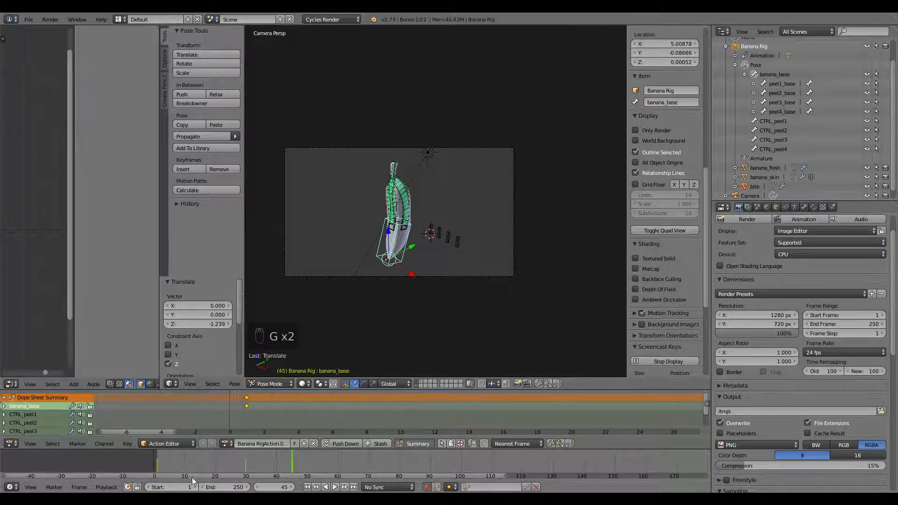
Scrub through the banana's rise and play the animation from the start to check the motion and peel timing
drag(176, 465, 265, 457)
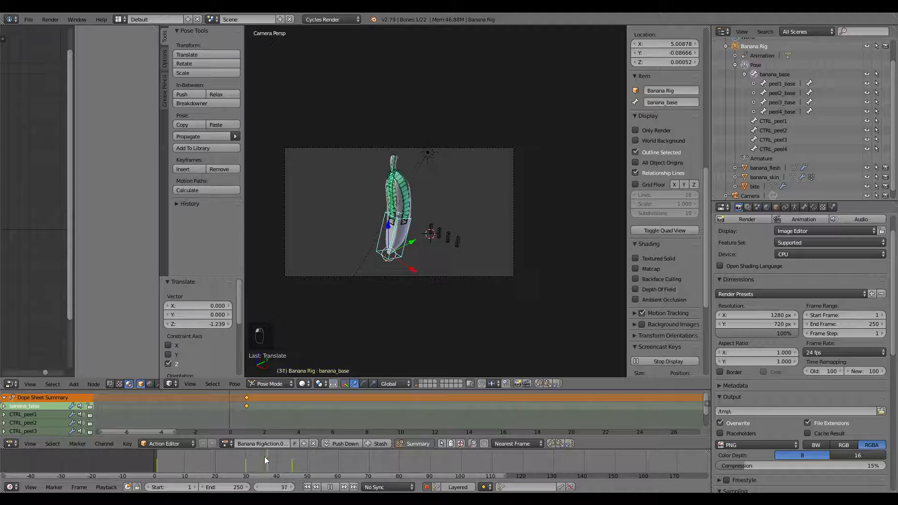
click(307, 486)
click(330, 487)
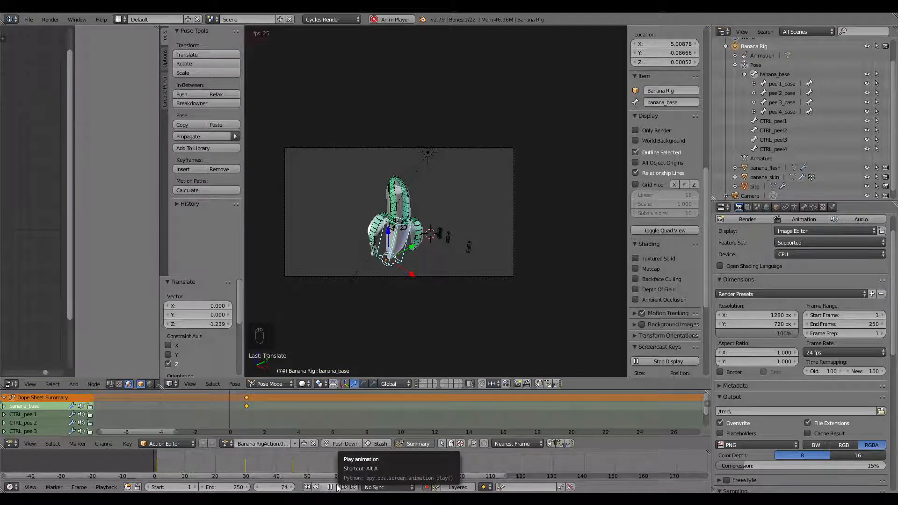
click(337, 487)
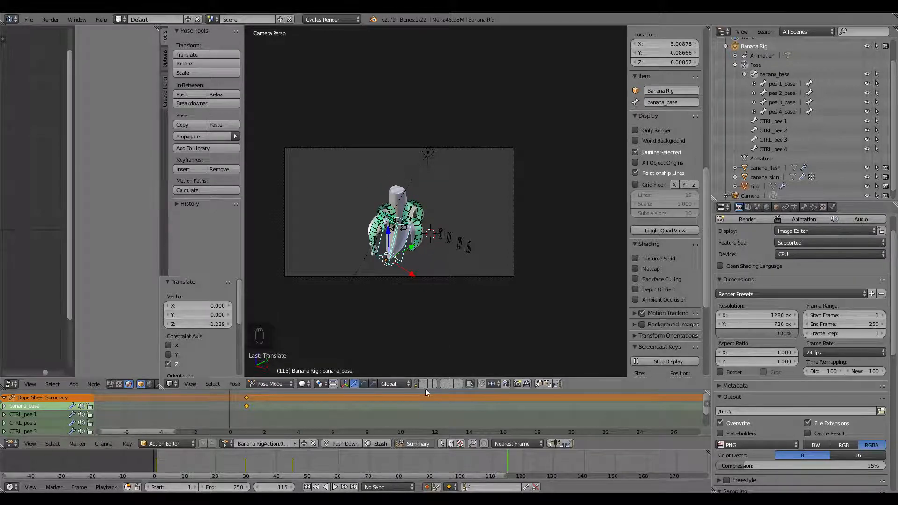
Show the layer holding the bite cube together with the banana and select the bite object
click(418, 382)
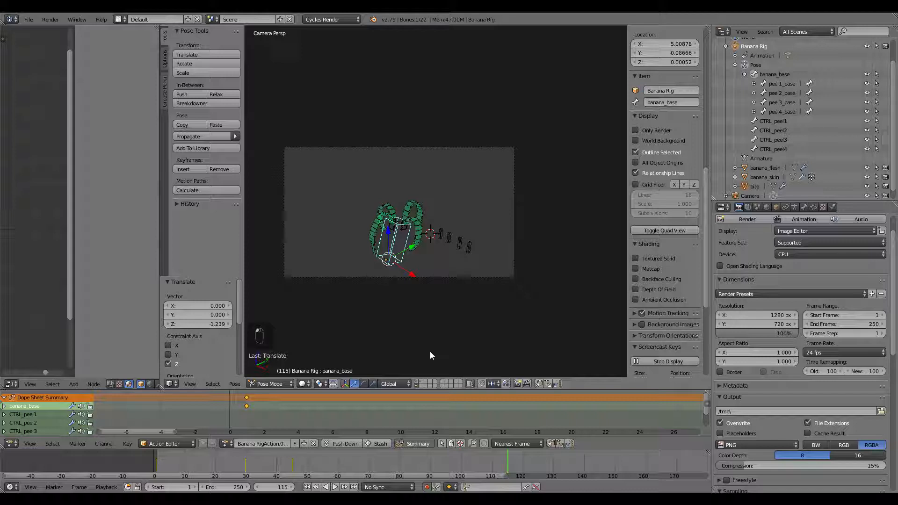
shift+click(417, 382)
shift+click(421, 383)
scroll(421, 212, up, 2)
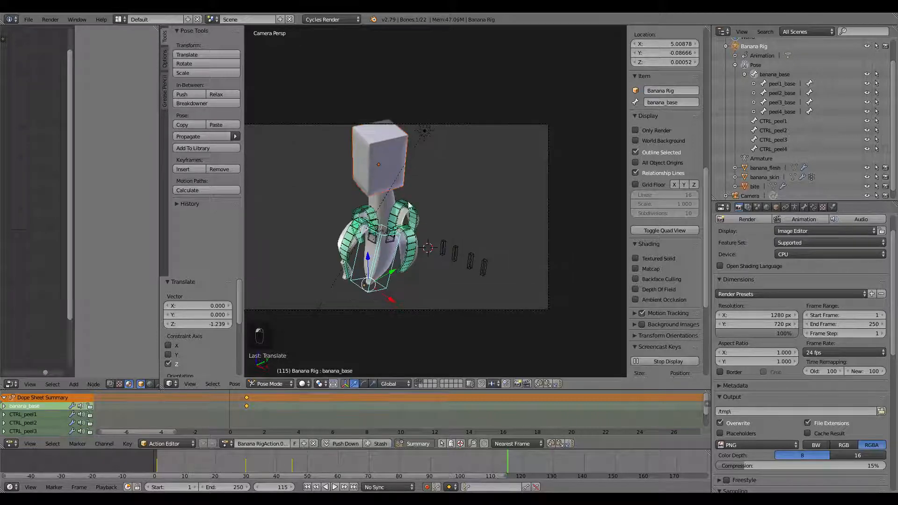
right_click(400, 180)
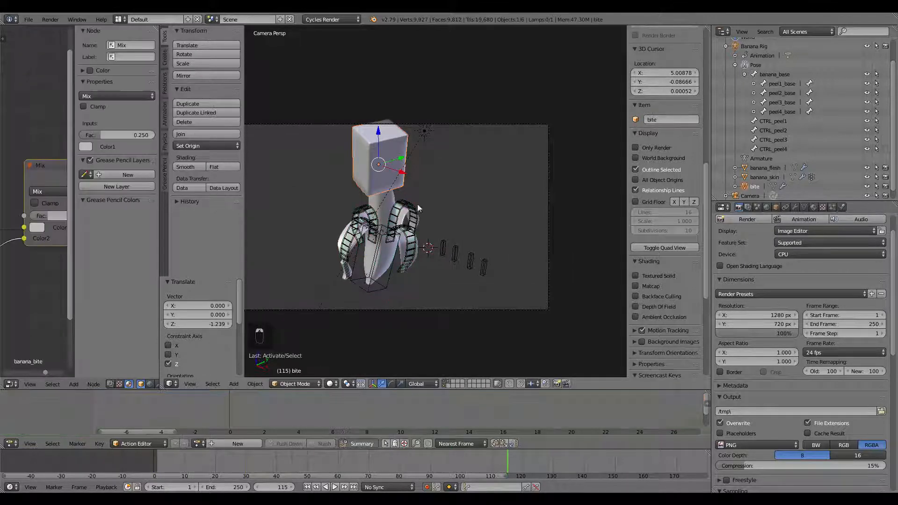
scroll(417, 204, down, 2)
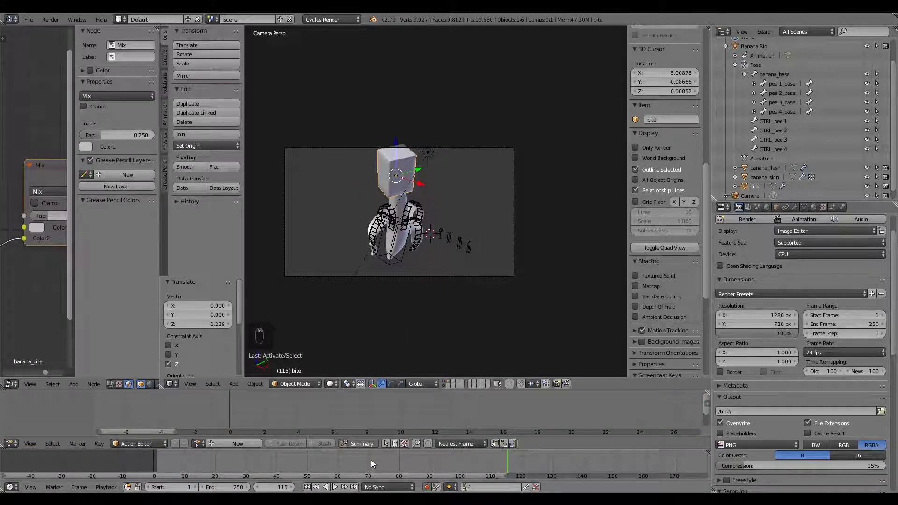
drag(371, 460, 359, 462)
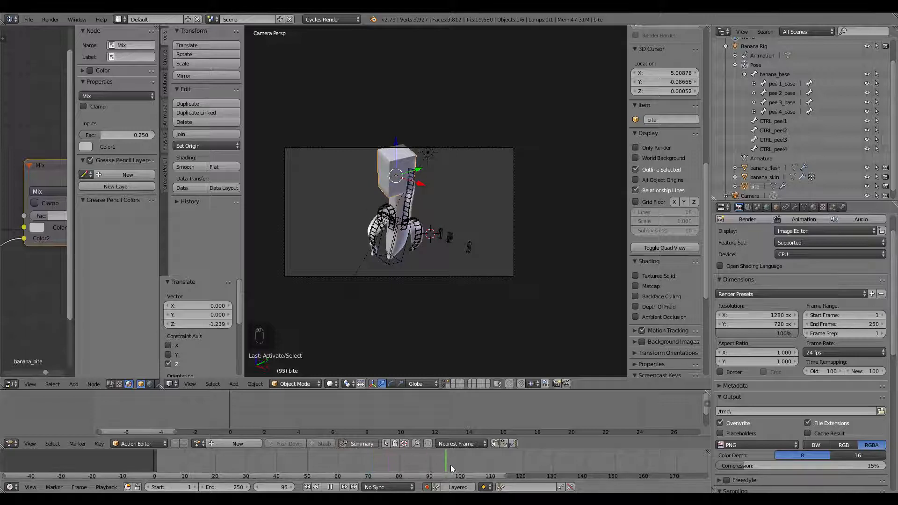
At frame 110, raise the bite object about 1.99 units along Z so it sits above the banana
drag(451, 465, 490, 465)
key(g)
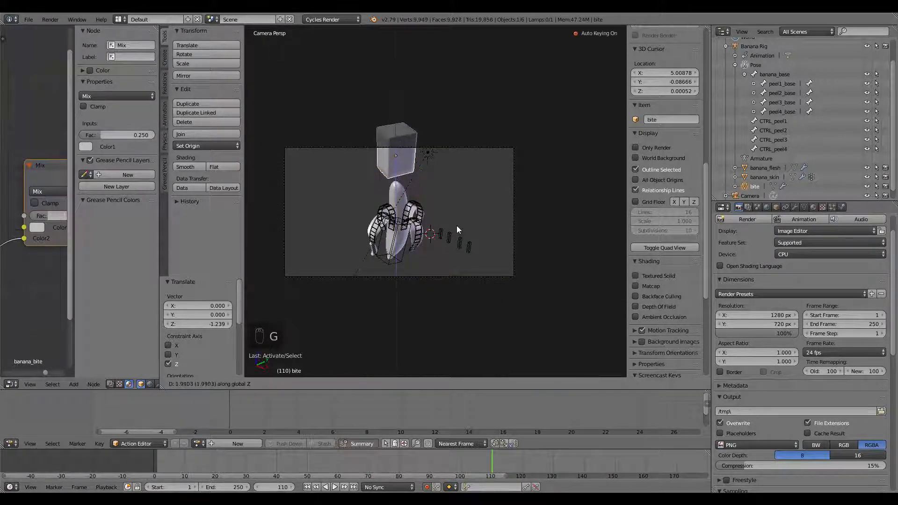
click(457, 225)
scroll(459, 229, up, 2)
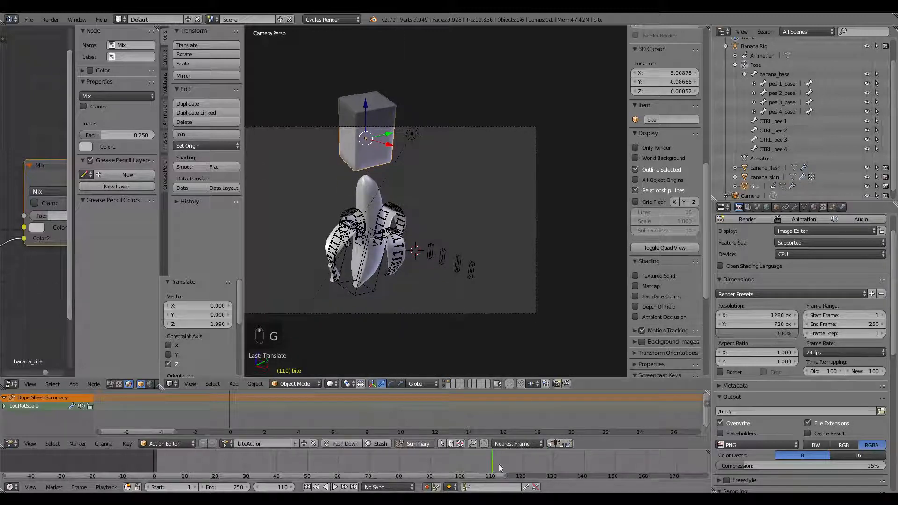
Move the bite object's raised-position keyframe to frame 120
scroll(496, 466, up, 9)
middle_drag(486, 468, 433, 471)
scroll(433, 471, down, 9)
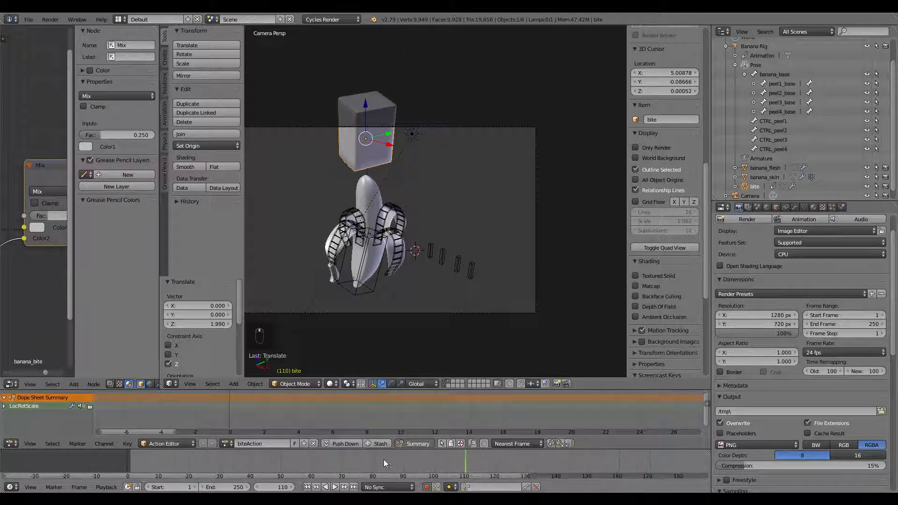
key(shift+alt+a)
key(Escape)
scroll(512, 418, down, 4)
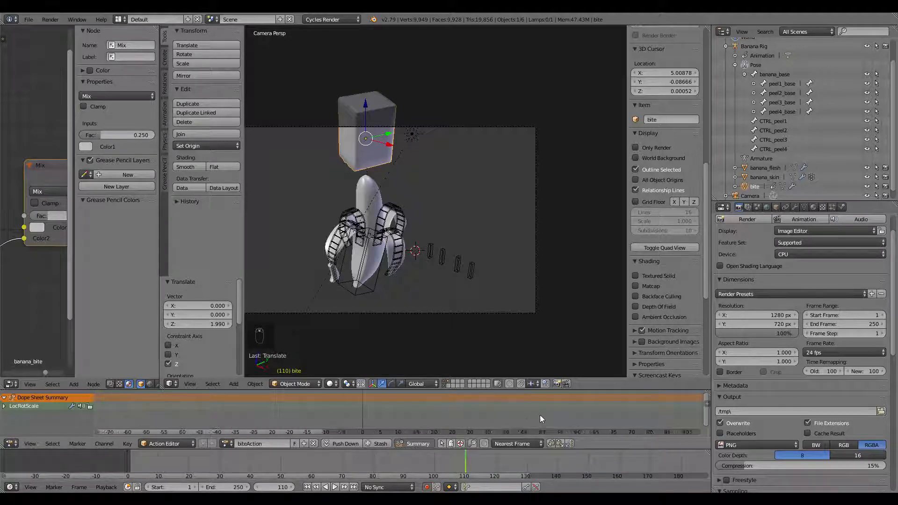
middle_drag(539, 414, 351, 420)
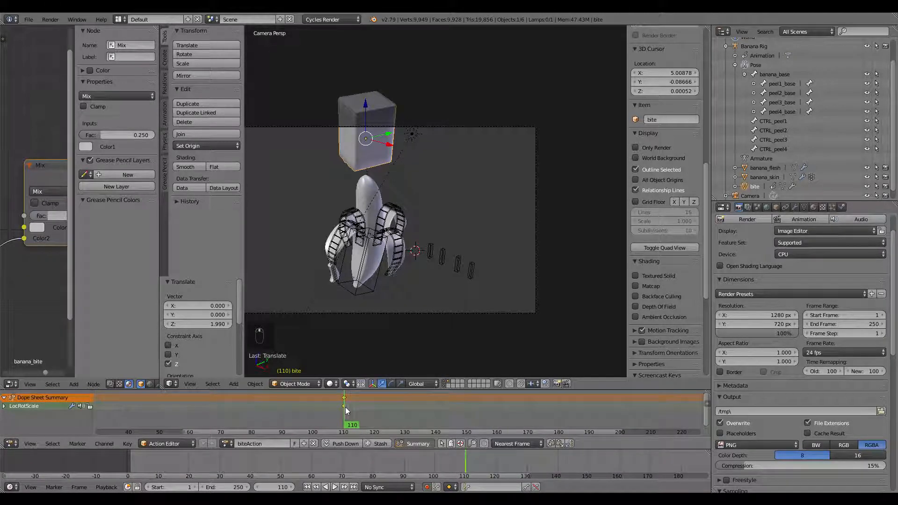
right_click(344, 406)
key(g)
click(379, 408)
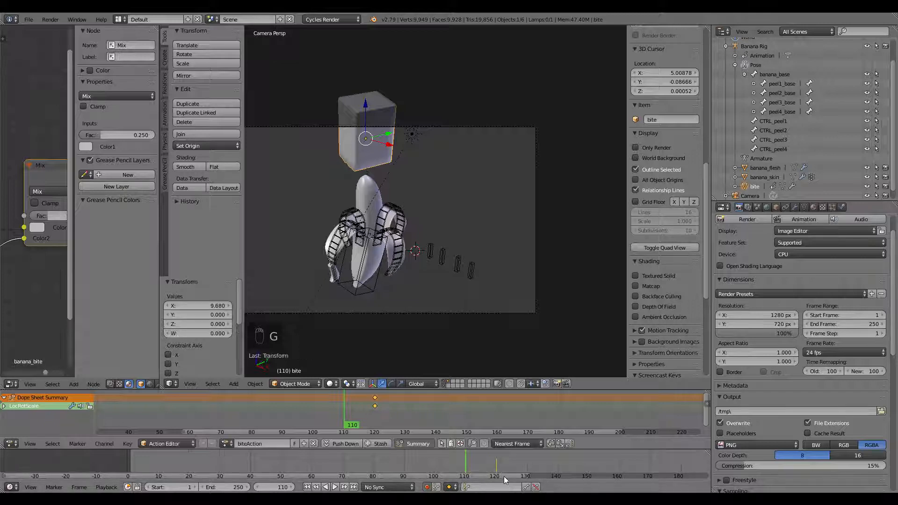
At frame 121, lower the bite object about 2.44 units along Z onto the banana's tip
click(495, 463)
scroll(402, 234, up, 2)
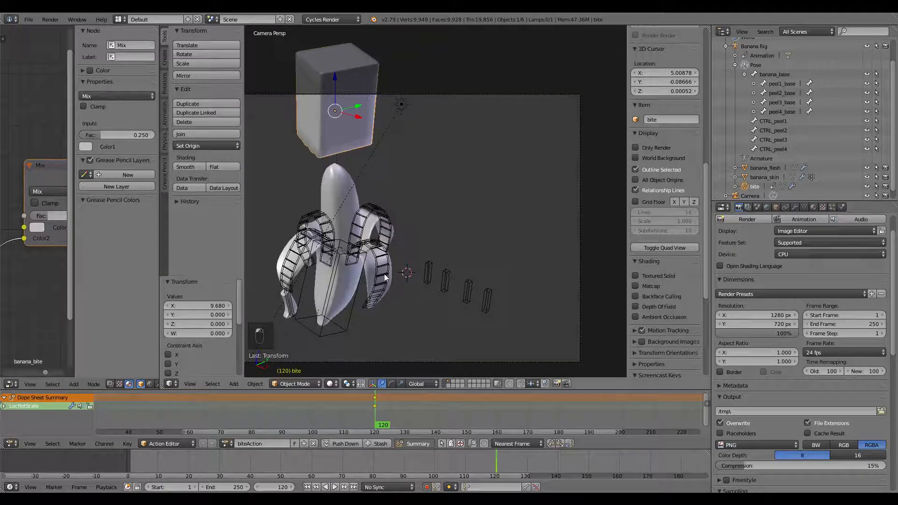
click(292, 488)
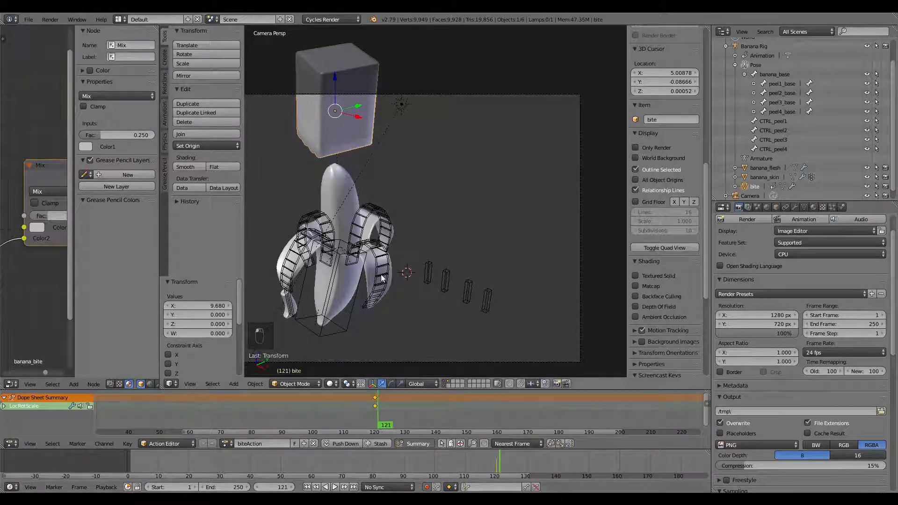
scroll(417, 151, up, 3)
key(g)
key(z)
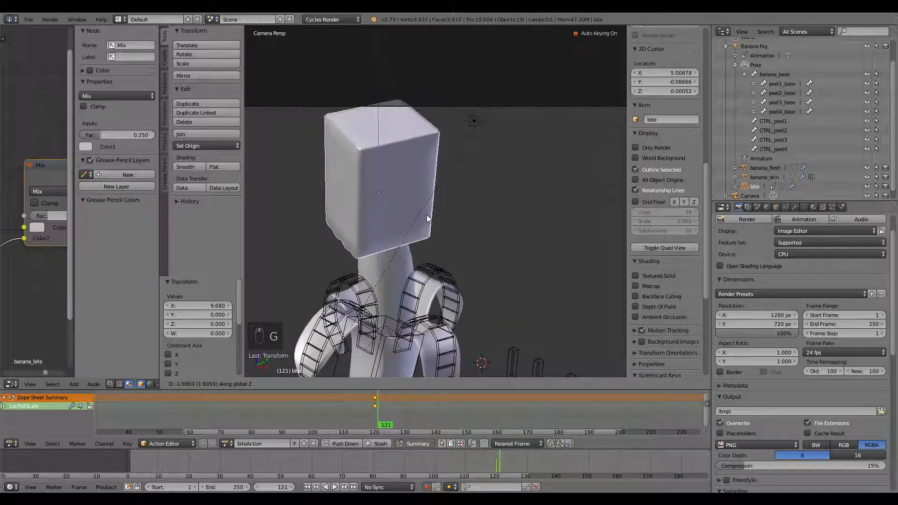
click(426, 225)
Show the scene in wireframe, frame the bite object and raise it about 0.465 units along Z to make the first bite shallower
key(z)
middle_drag(345, 268, 385, 266)
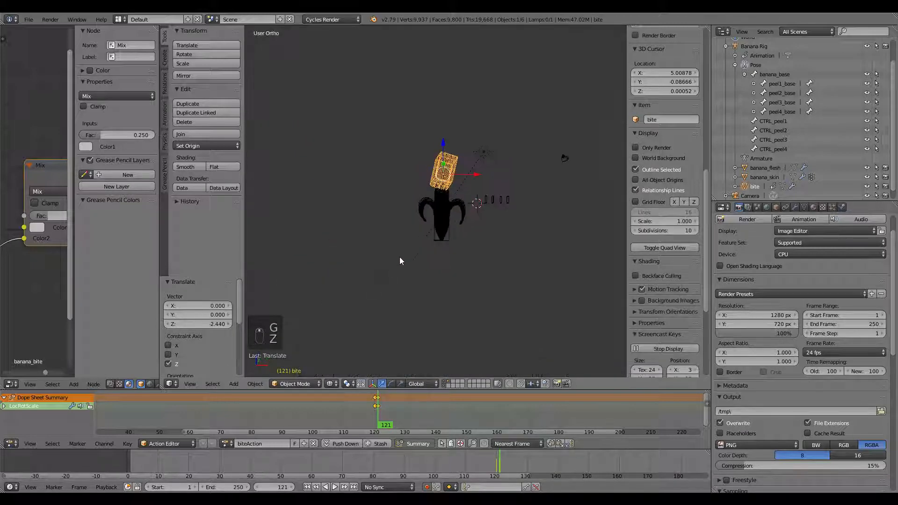
key(KP_Decimal)
key(g)
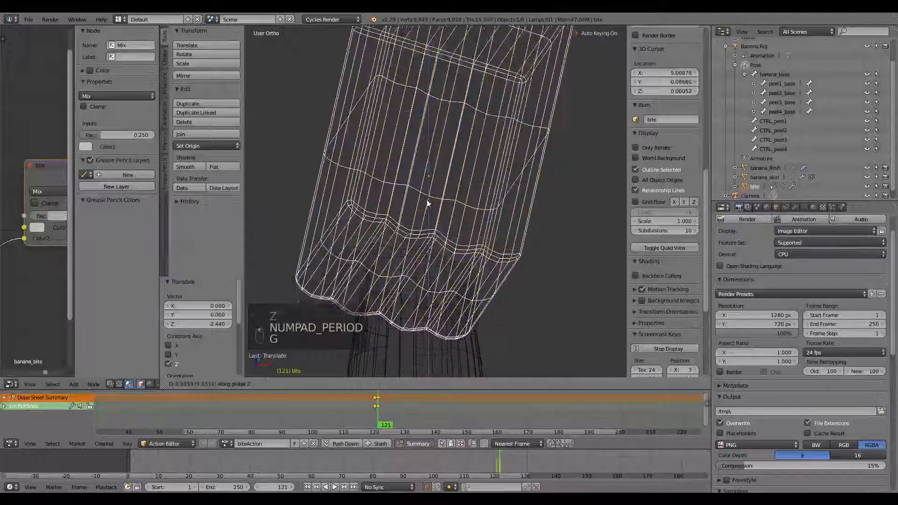
click(461, 238)
scroll(461, 239, down, 3)
middle_drag(533, 267, 443, 257)
Insert a keyframe at frame 136 that holds the bite object in its first bite position
key(alt+a)
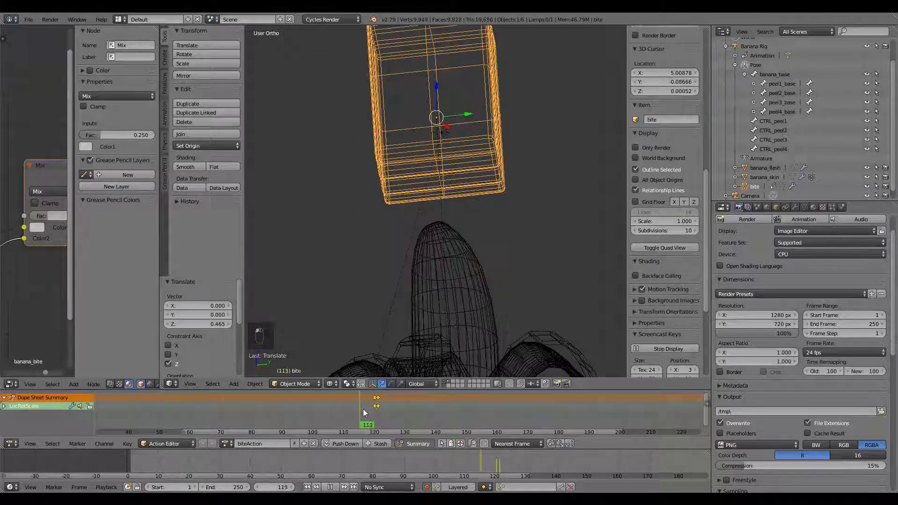
drag(401, 417, 421, 418)
scroll(435, 418, up, 5)
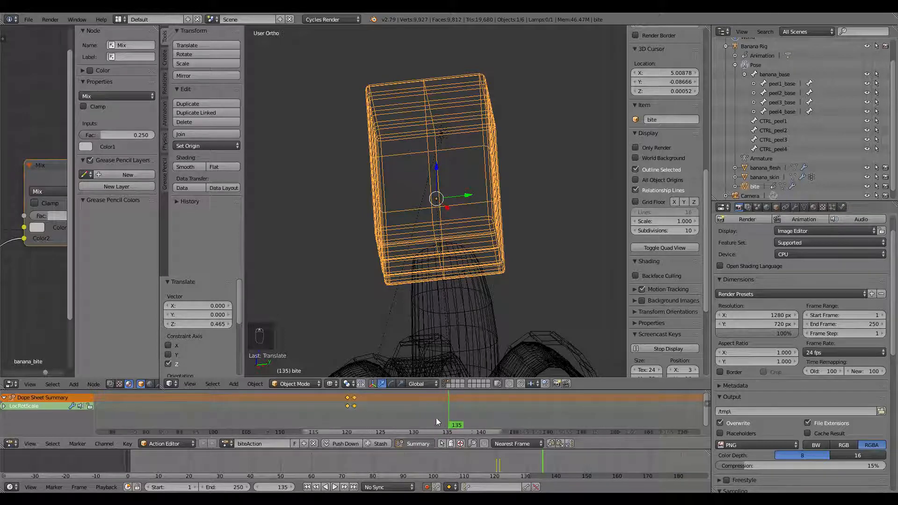
click(461, 414)
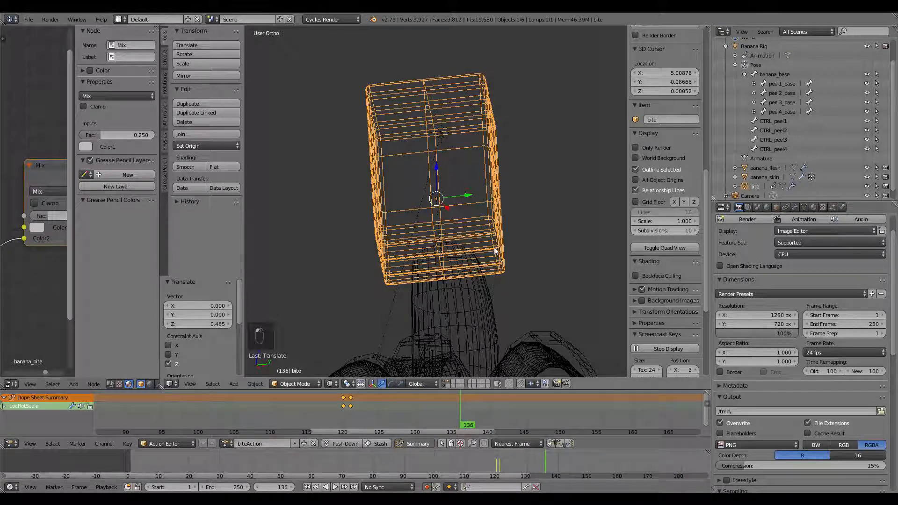
key(i)
click(517, 217)
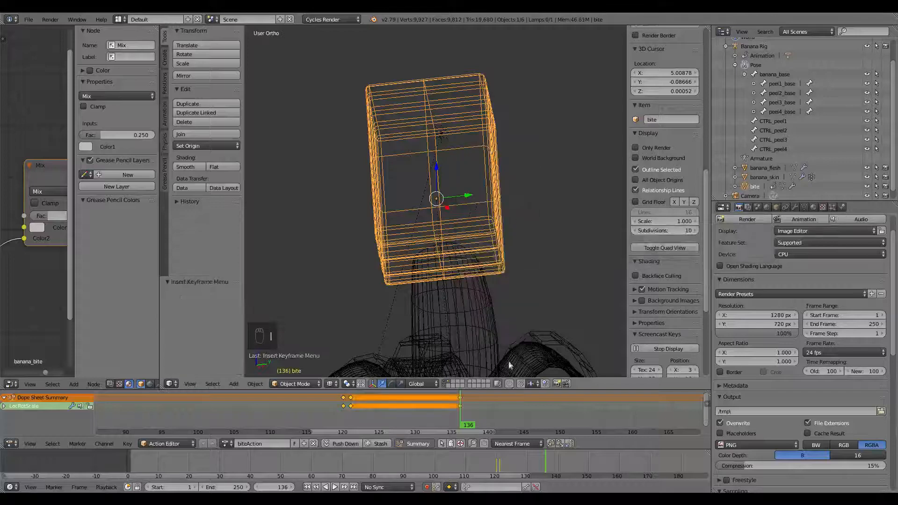
At frame 137, lower the bite object about 0.865 units along Z, plus a free move of about 0.16, 0.184 and -0.268 units
click(292, 487)
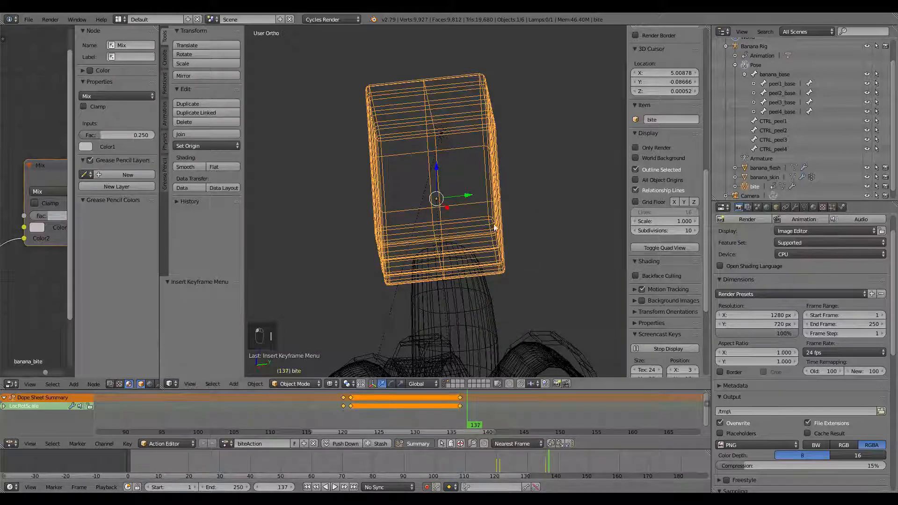
key(g)
key(z)
key(g)
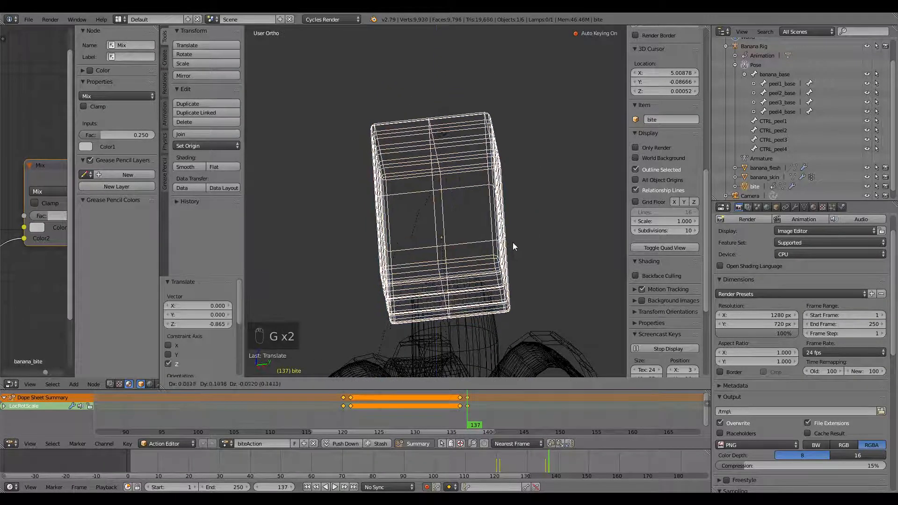
click(516, 250)
Rotate the bite object around Z and tilt it with a trackball rotation to vary the second bite's angle
key(r)
key(z)
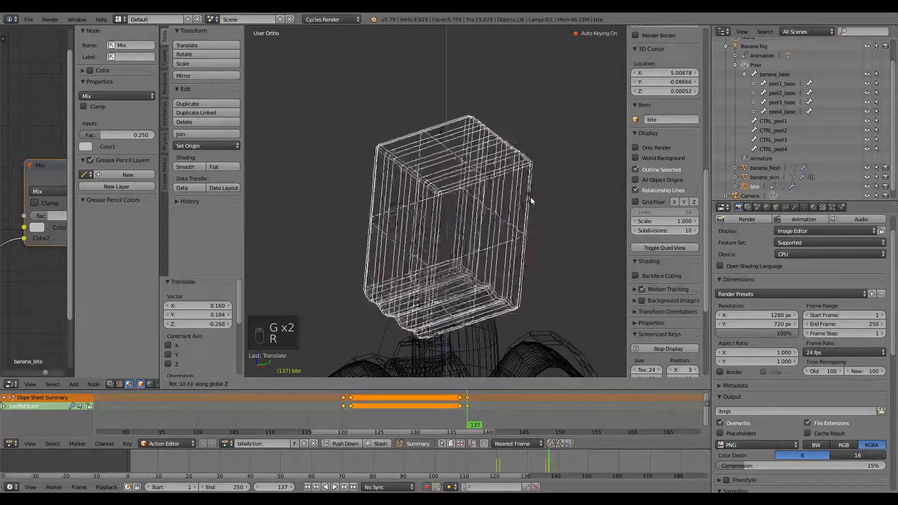
click(533, 191)
key(r)
key(r)
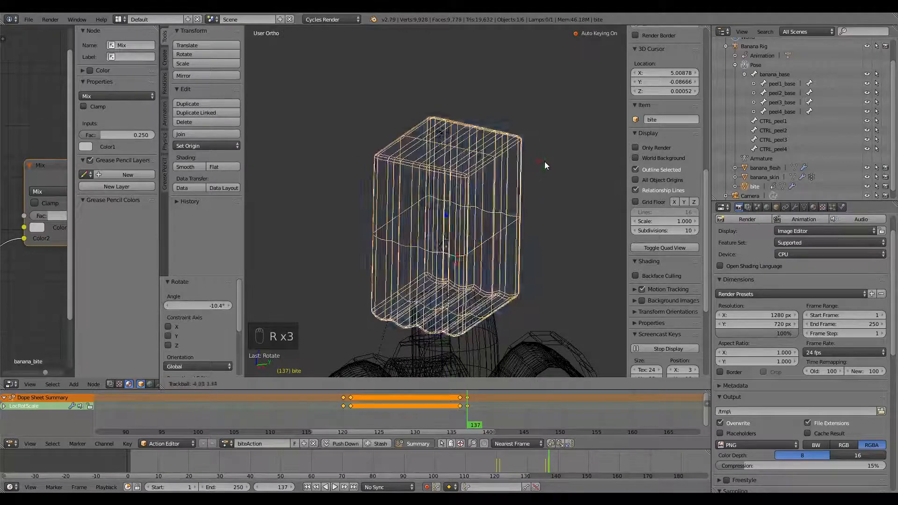
click(551, 161)
Nudge the bite object in two small moves, about 0.13 and 0.18 units along Y, to align it over the banana flesh
key(g)
click(479, 213)
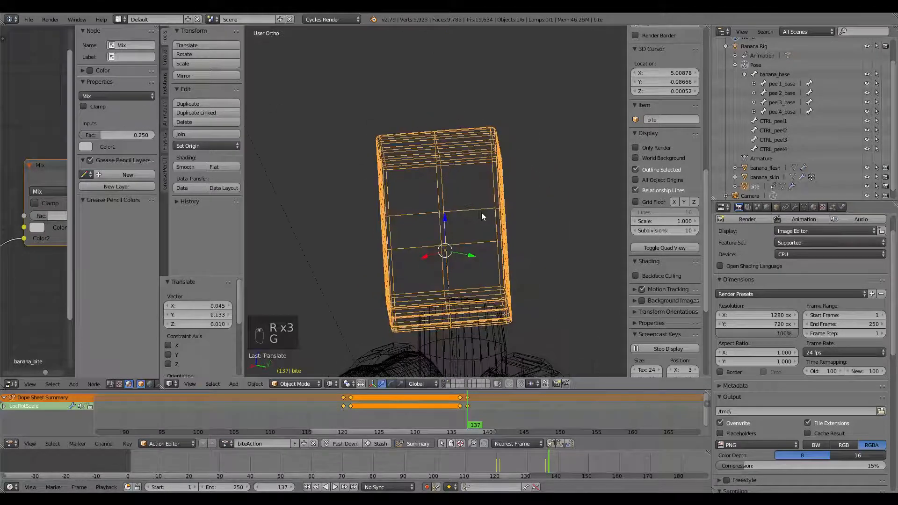
key(g)
click(491, 212)
middle_drag(417, 237, 480, 413)
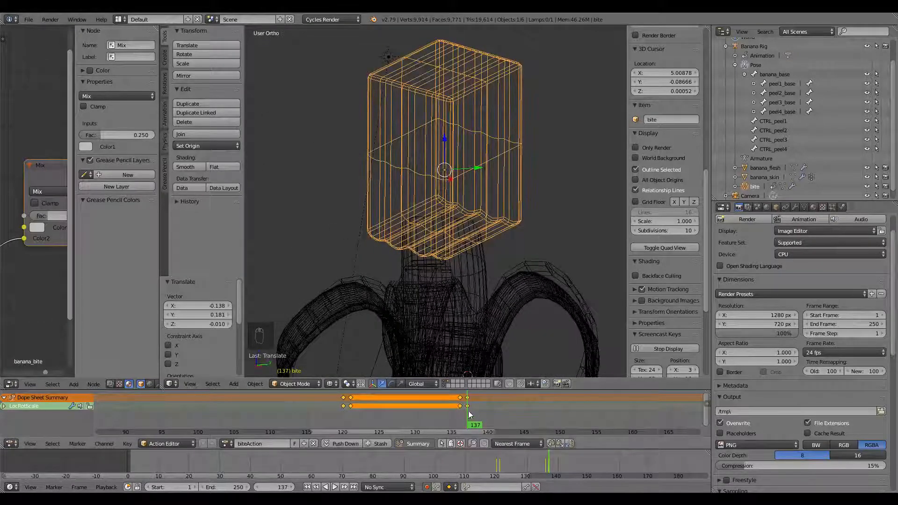
Insert a LocRotScale keyframe at frame 152 to hold the bite object in its second bite position
key(alt+a)
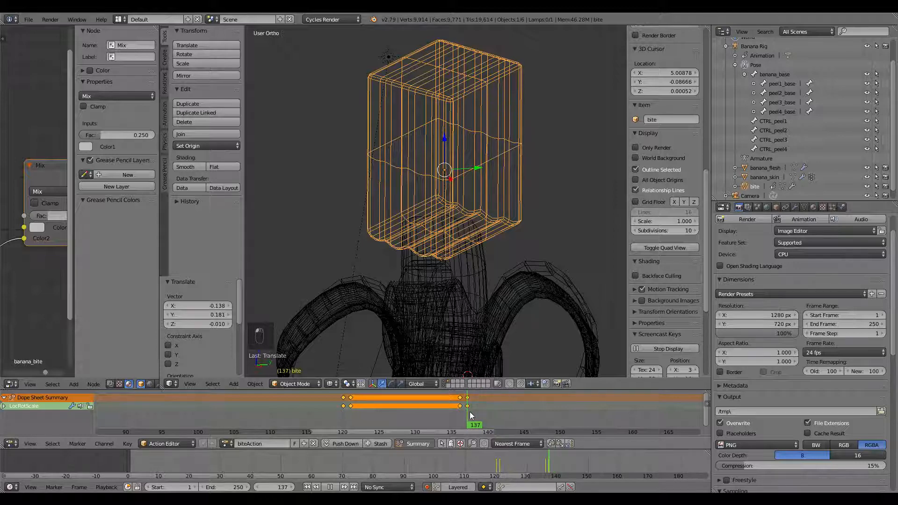
key(Escape)
middle_drag(490, 413, 411, 407)
key(alt+a)
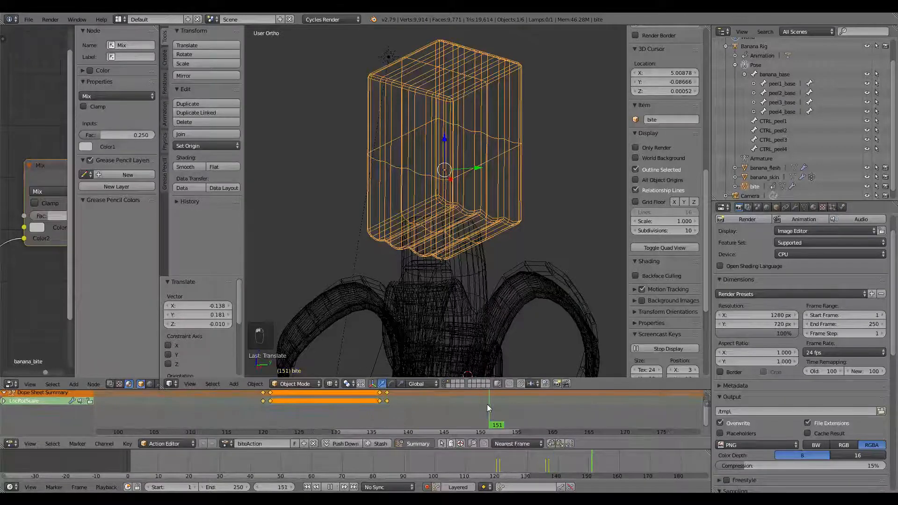
key(alt+a)
key(i)
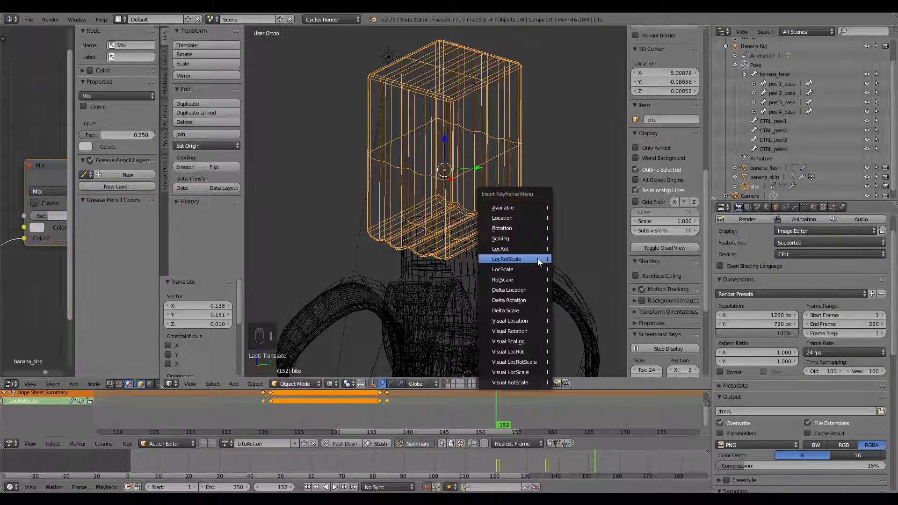
click(538, 259)
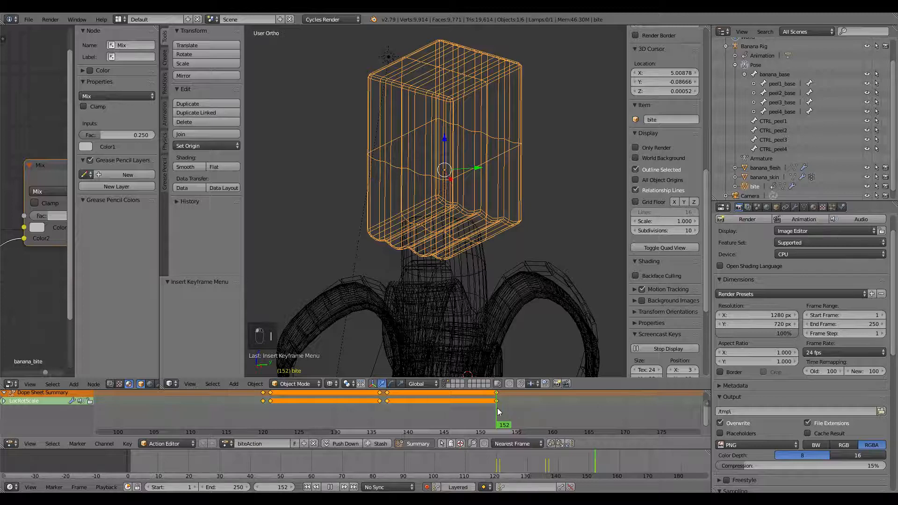
At frame 153, lower the bite object about 0.95 units along Z for the third bite
click(503, 407)
key(g)
key(g)
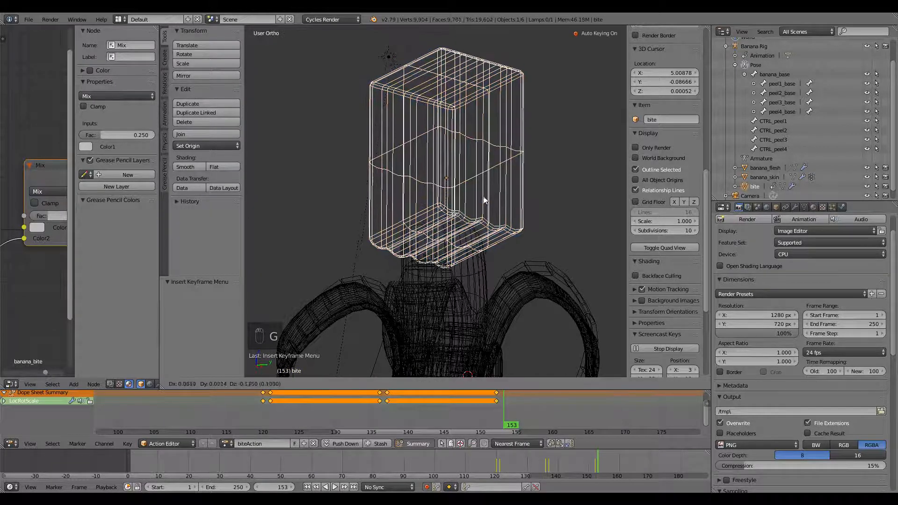
click(483, 231)
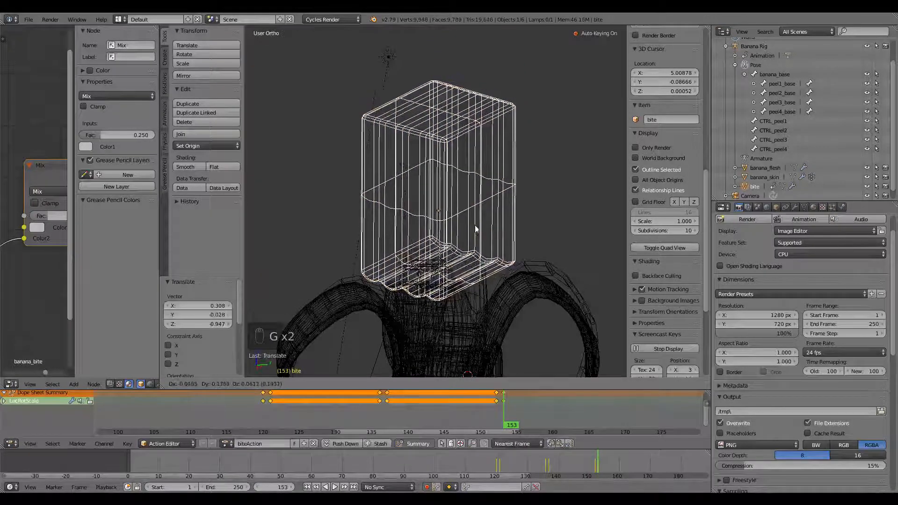
click(470, 230)
middle_drag(481, 254, 448, 267)
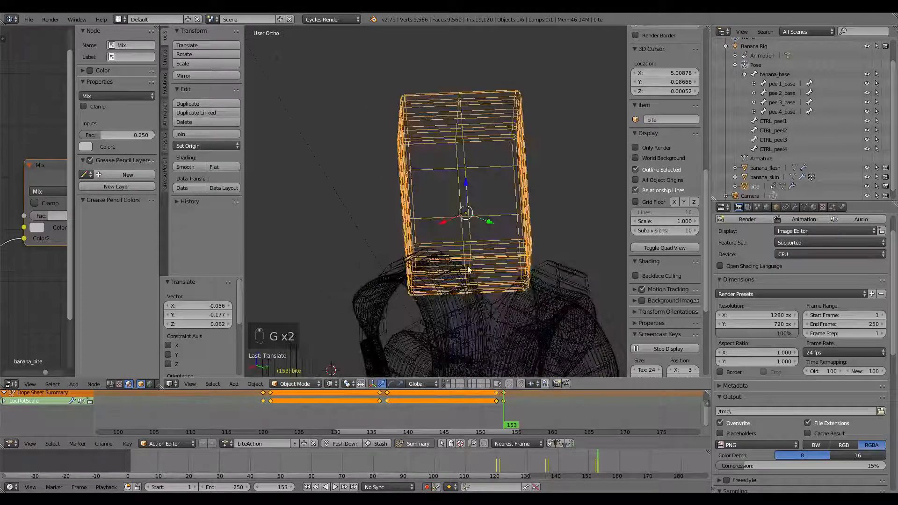
key(ctrl+z)
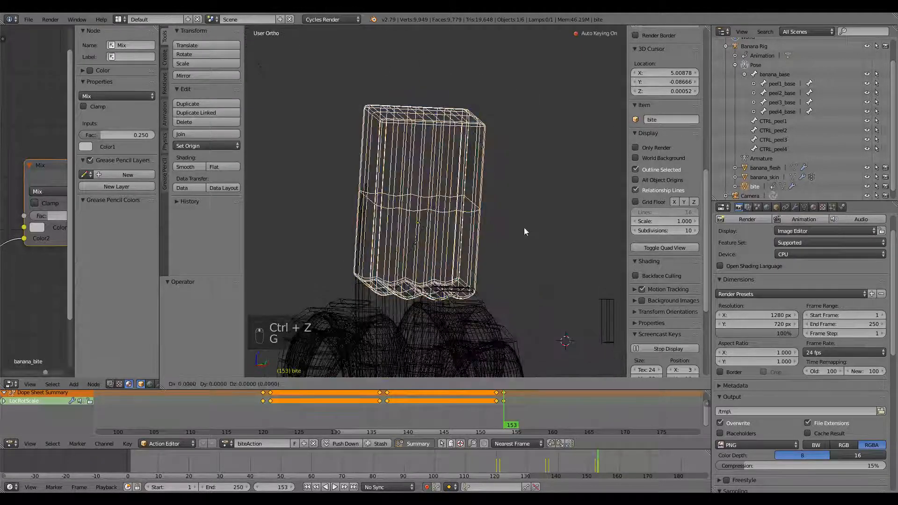
Reposition the bite object over the remaining banana flesh at frame 153, checking it from different angles
key(g)
click(513, 226)
middle_drag(513, 229, 513, 260)
key(g)
click(456, 249)
Rotate the bite object about 38.2° around Z and nudge it back over the flesh
key(r)
key(z)
click(566, 203)
key(g)
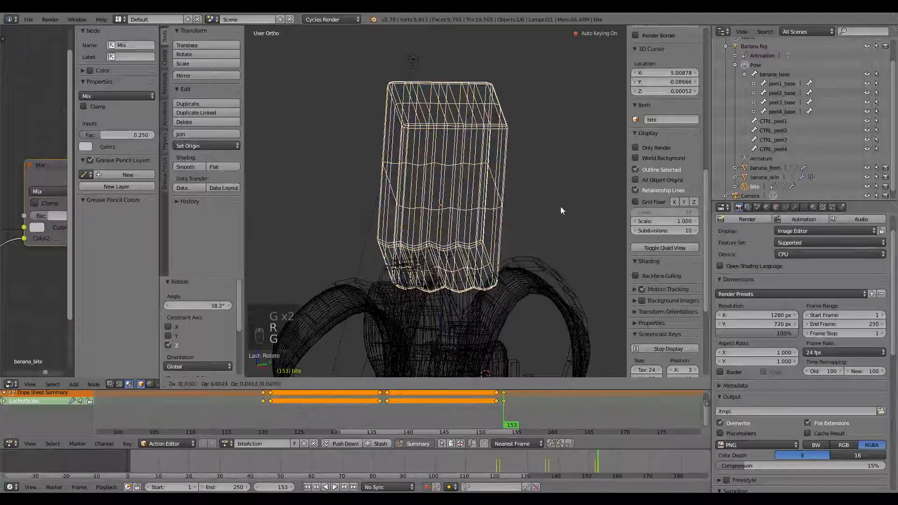
click(560, 206)
Tilt the bite object with a trackball rotation of about -8.59° and -16°, and readjust its position over the flesh
key(r)
key(r)
click(546, 198)
key(g)
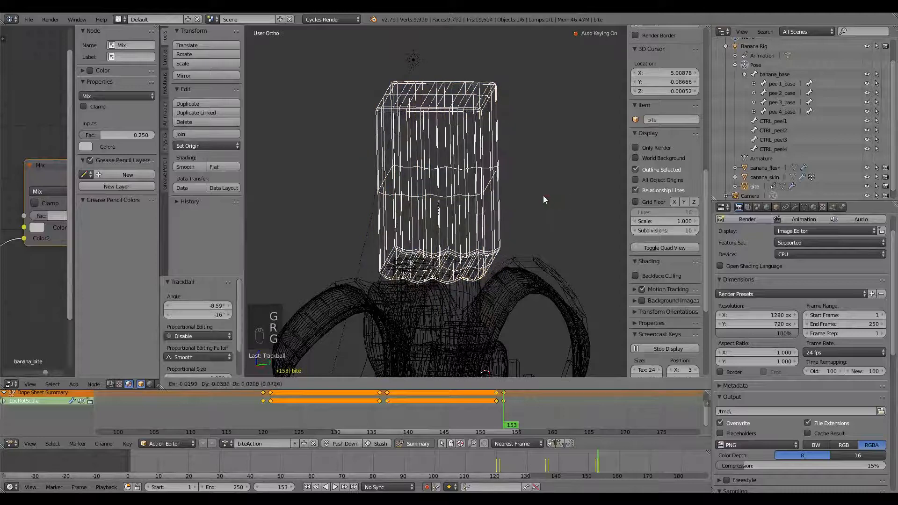
click(556, 198)
mouse_move(557, 198)
middle_down()
mouse_move(450, 207)
mouse_move(495, 252)
mouse_move(498, 388)
mouse_move(470, 284)
mouse_move(450, 302)
mouse_move(464, 309)
middle_up()
key(g)
click(456, 232)
Deselect everything, return to solid shading and show only the banana's layer without the bite cube
key(a)
key(z)
click(451, 386)
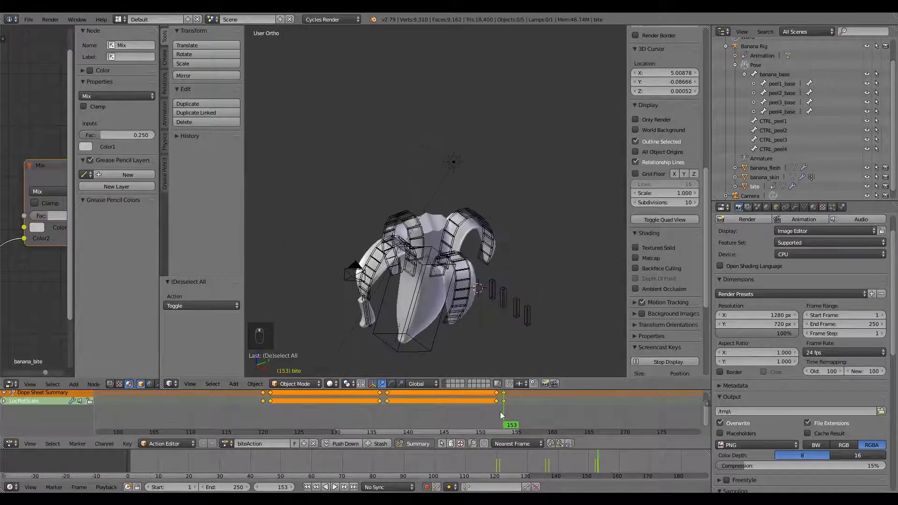
Scrub through the bite frames and play the animation from the first frame to check the three bites
key(alt+a)
click(349, 405)
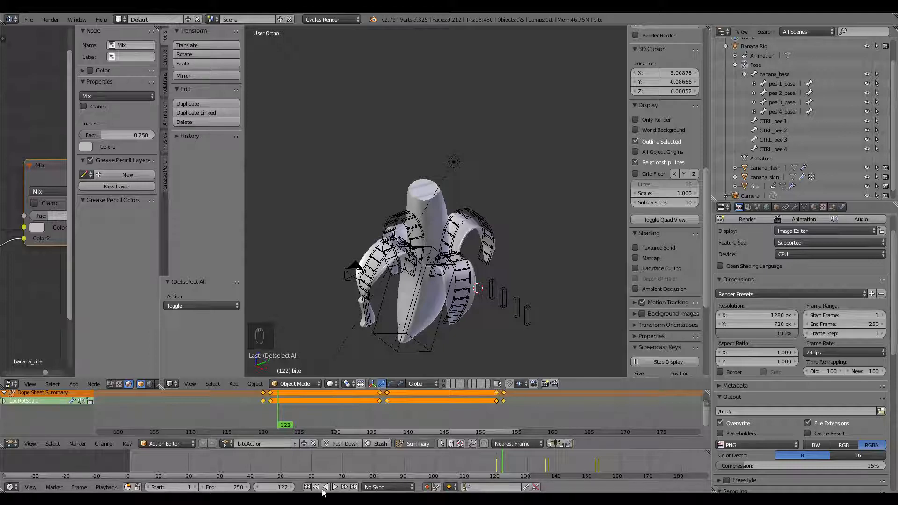
click(307, 487)
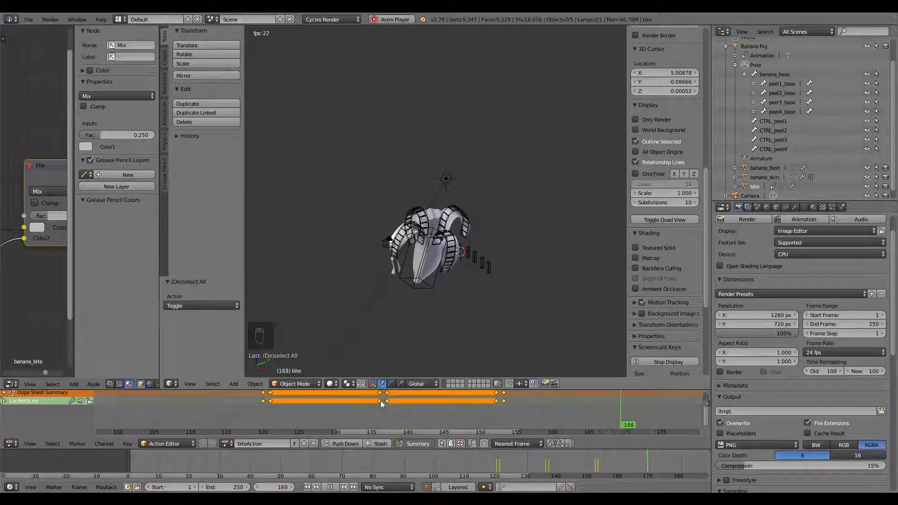
click(333, 487)
scroll(492, 414, down, 3)
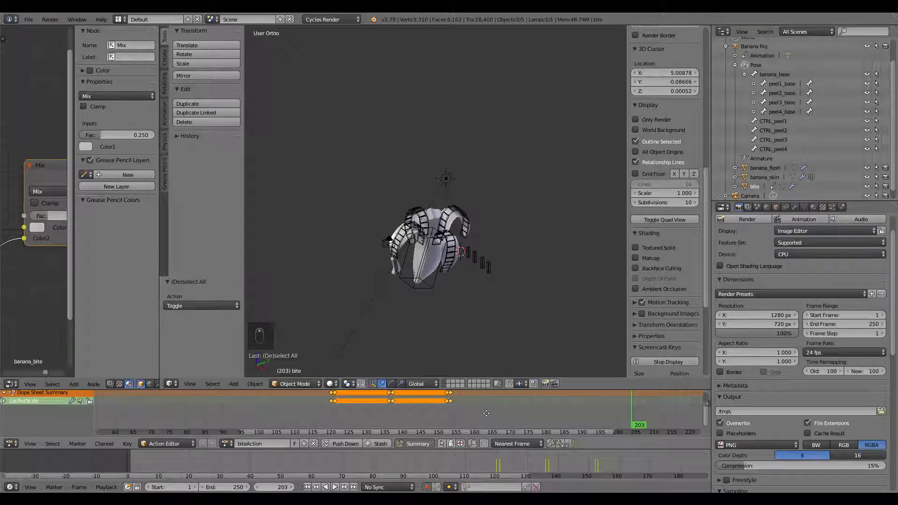
Select the banana_base bone and insert a keyframe for it at frame 220
middle_drag(492, 414, 401, 421)
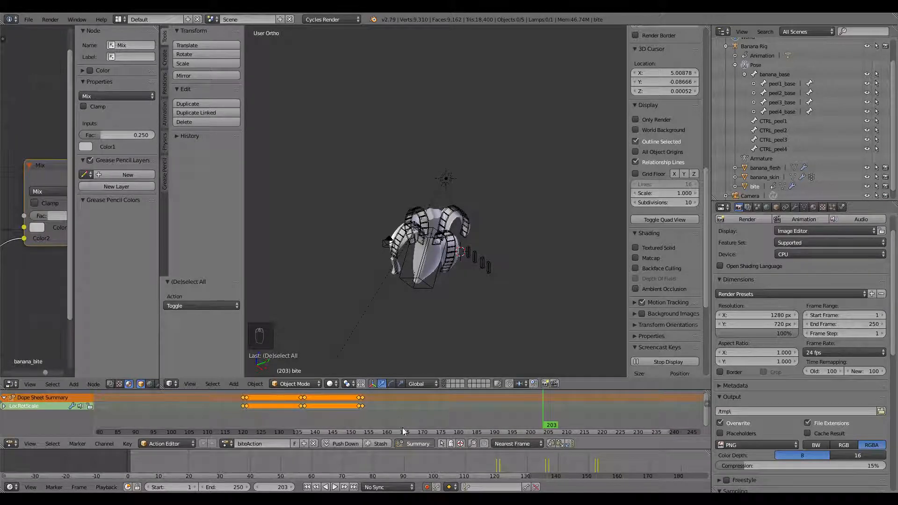
scroll(464, 313, up, 3)
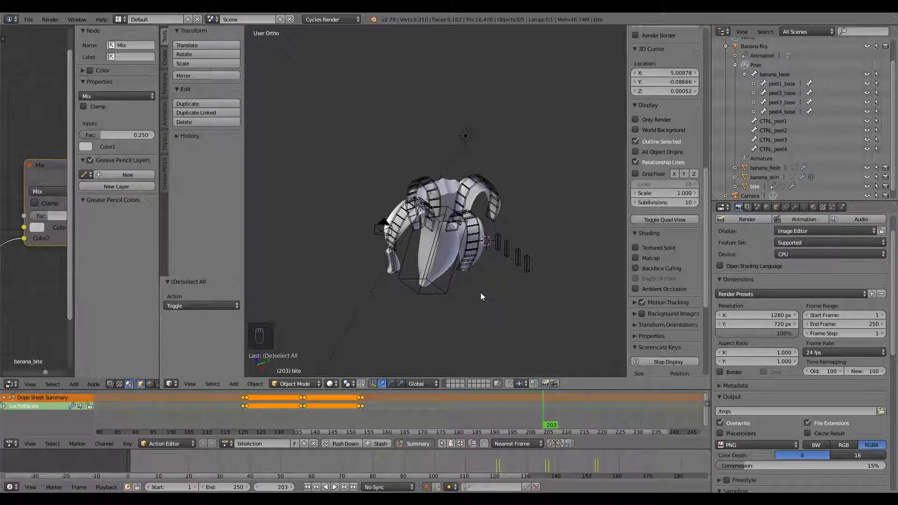
right_click(439, 284)
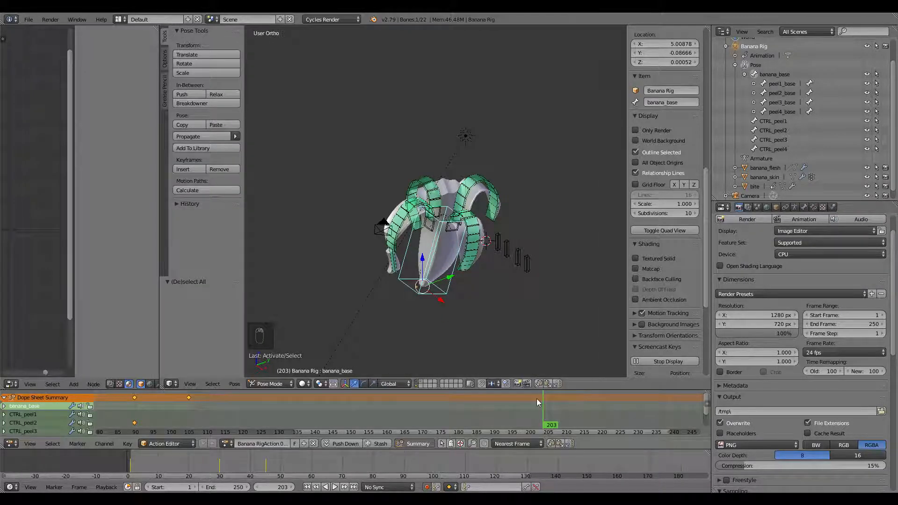
scroll(535, 405, down, 4)
scroll(504, 460, down, 3)
scroll(504, 461, down, 4)
middle_drag(505, 460, 385, 462)
drag(424, 465, 458, 474)
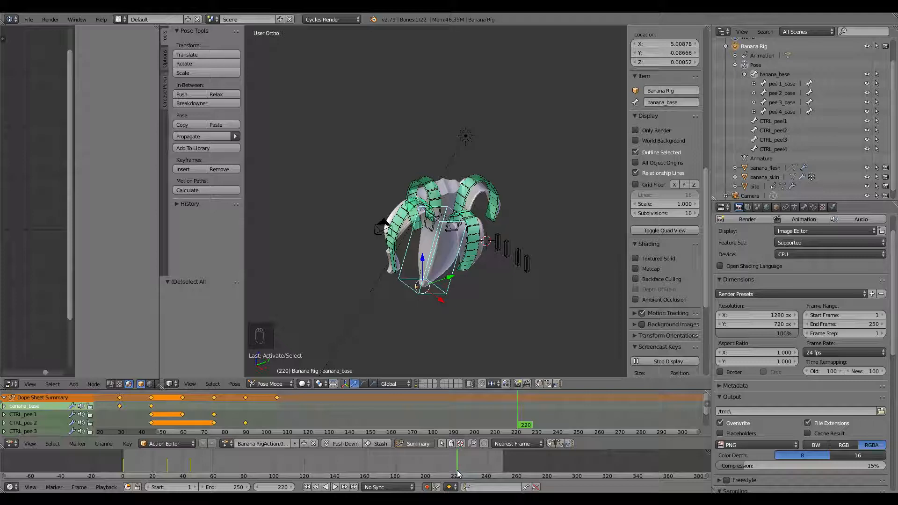
key(i)
click(496, 263)
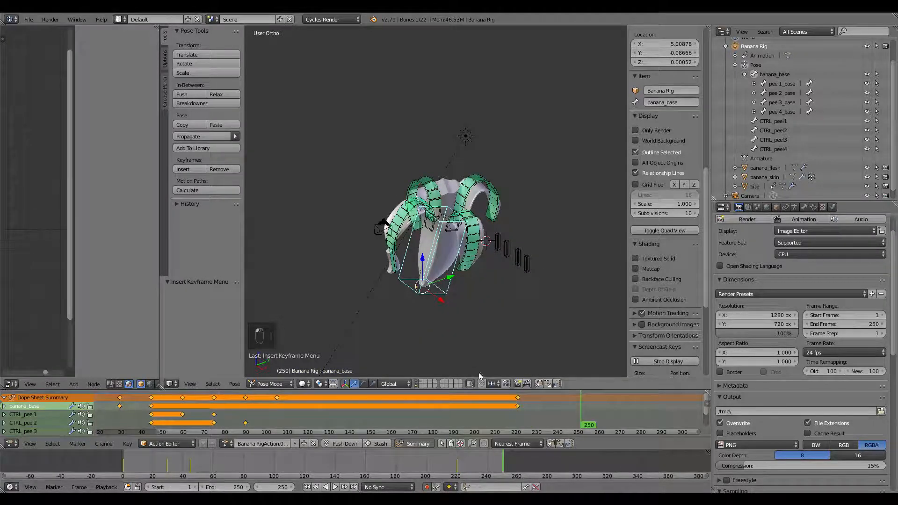
At frame 250, move banana_base down along Z by about 10.7 units so the banana drops below the camera frame
click(520, 316)
key(KP_0)
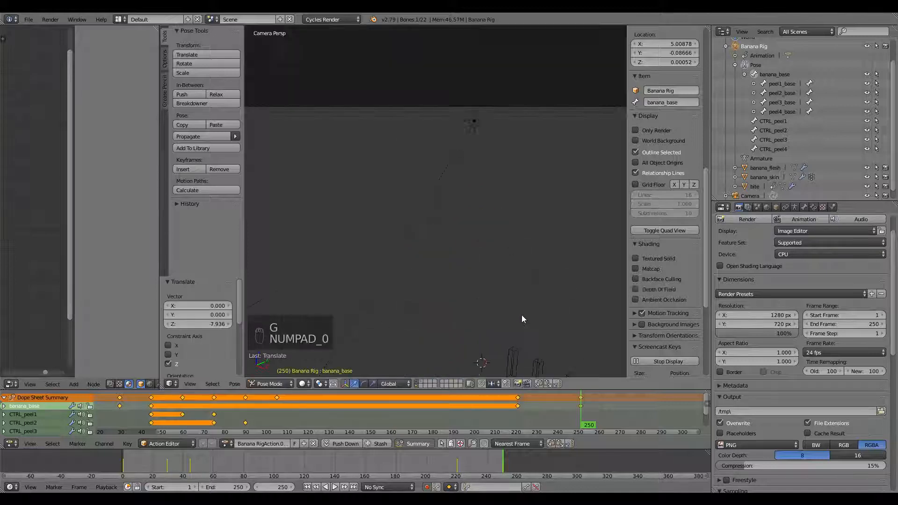
key(g)
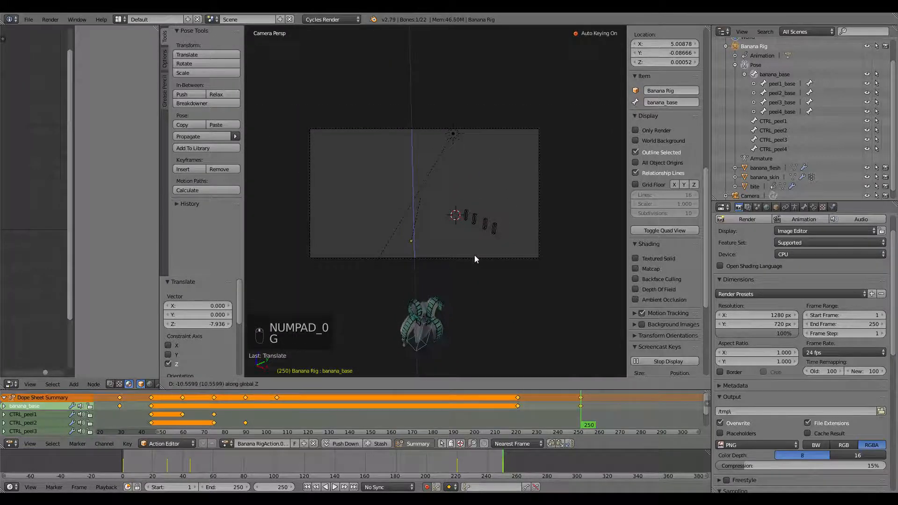
click(475, 257)
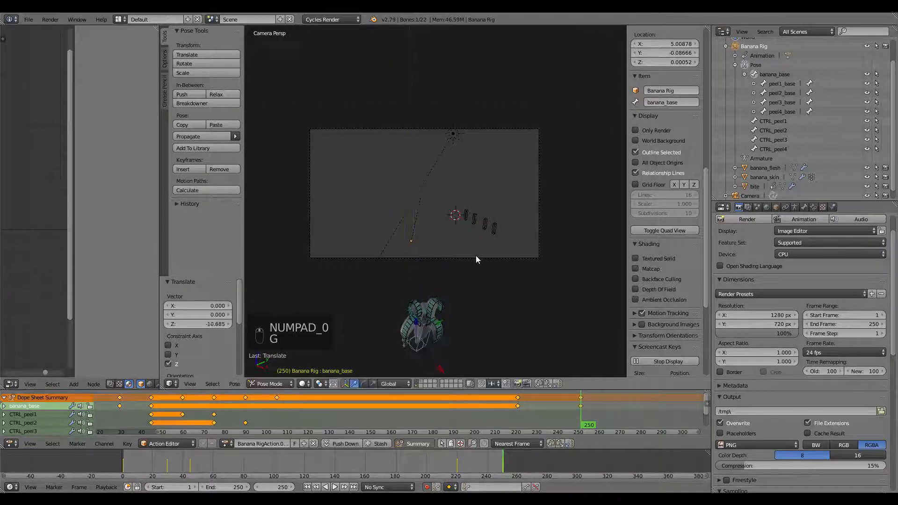
Select all four CTRL_peel bones together and preview the banana's drop from around frame 220
click(518, 408)
right_click(467, 217)
shift+right_click(476, 219)
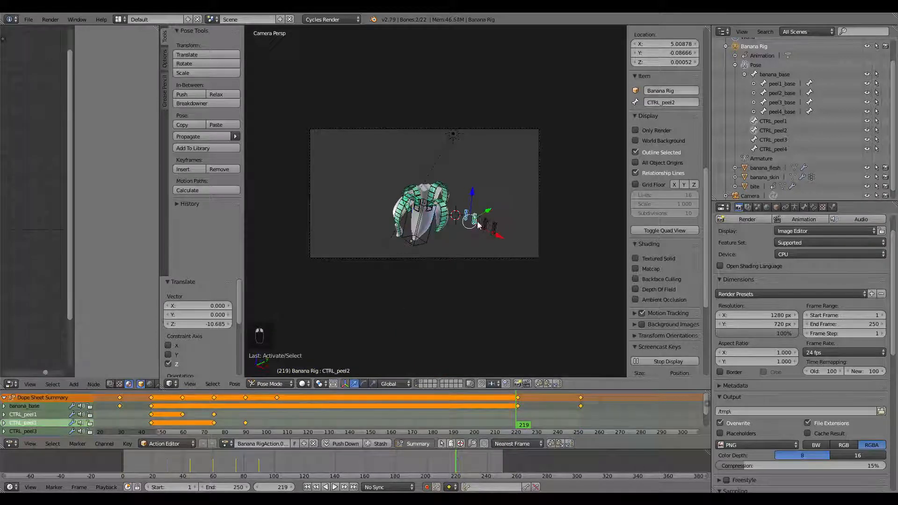
shift+right_click(485, 224)
shift+right_click(494, 227)
scroll(451, 245, up, 2)
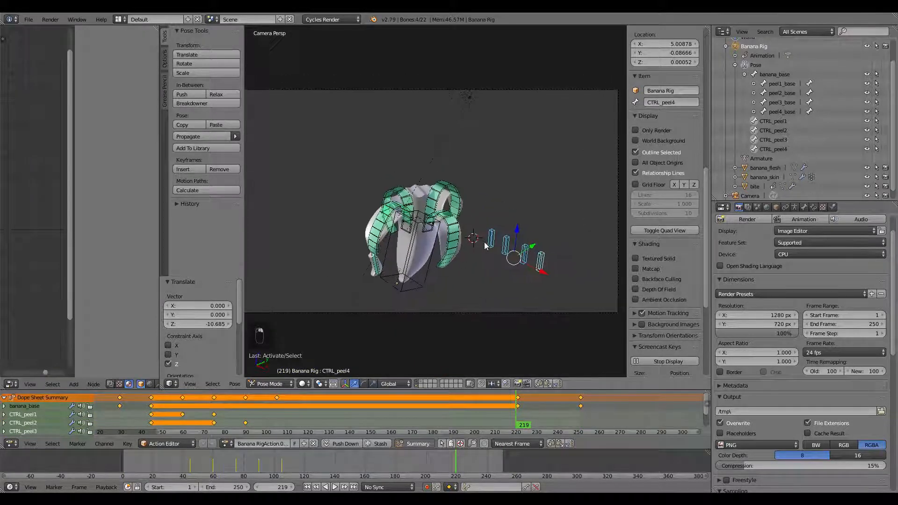
key(alt+a)
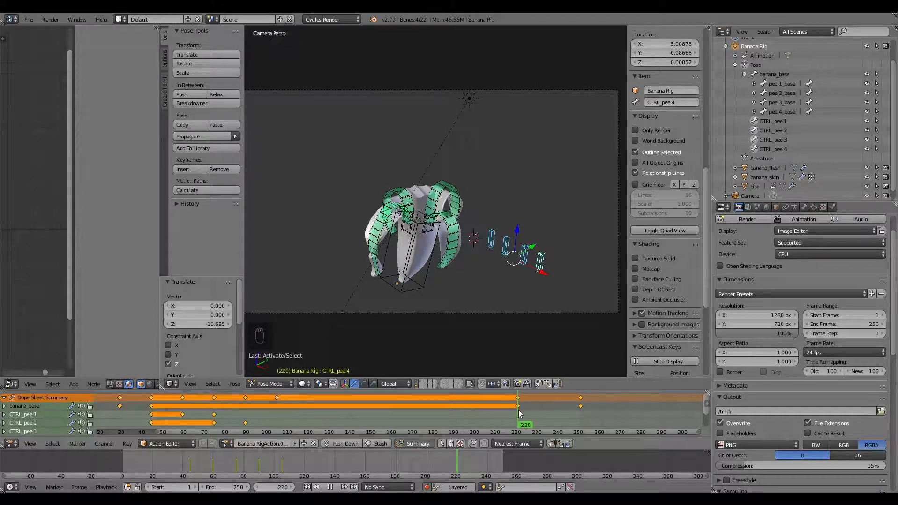
key(alt+a)
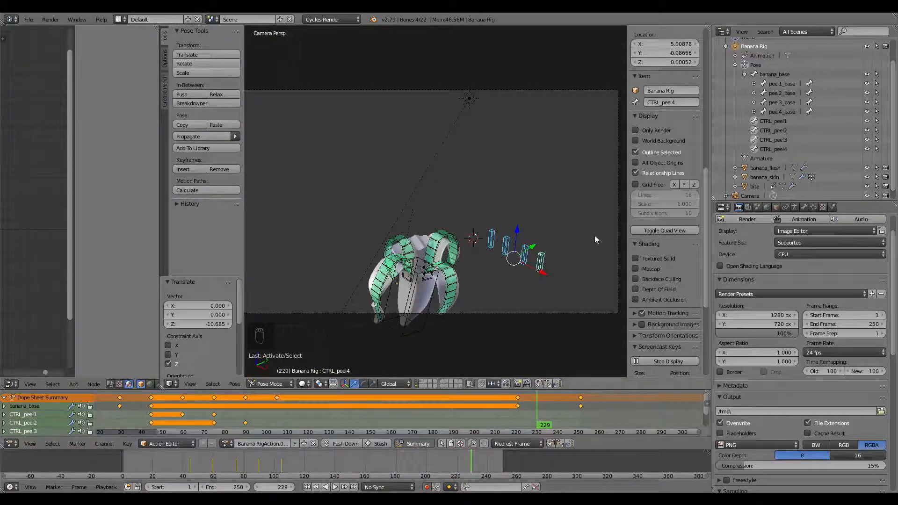
Try to raise the peels at frame 232 by moving the four peel controls about -0.83 along X, and undo it
click(541, 398)
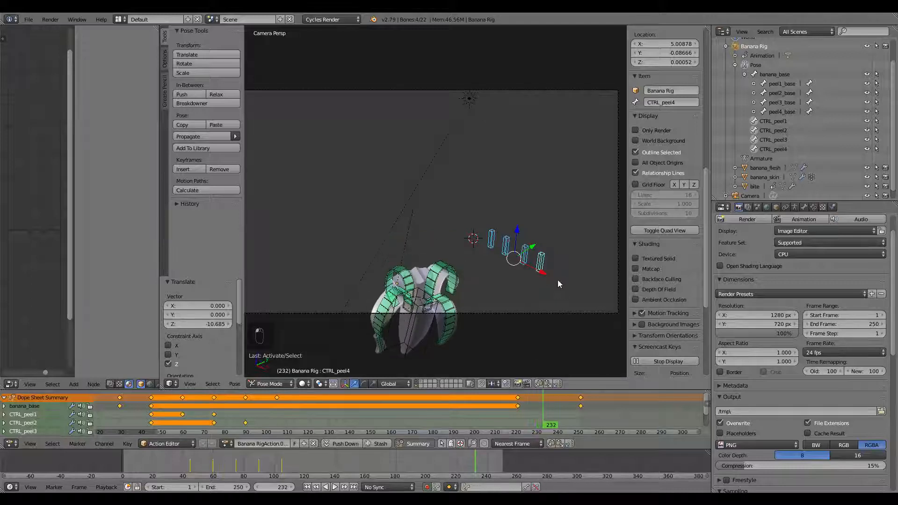
key(g)
key(x)
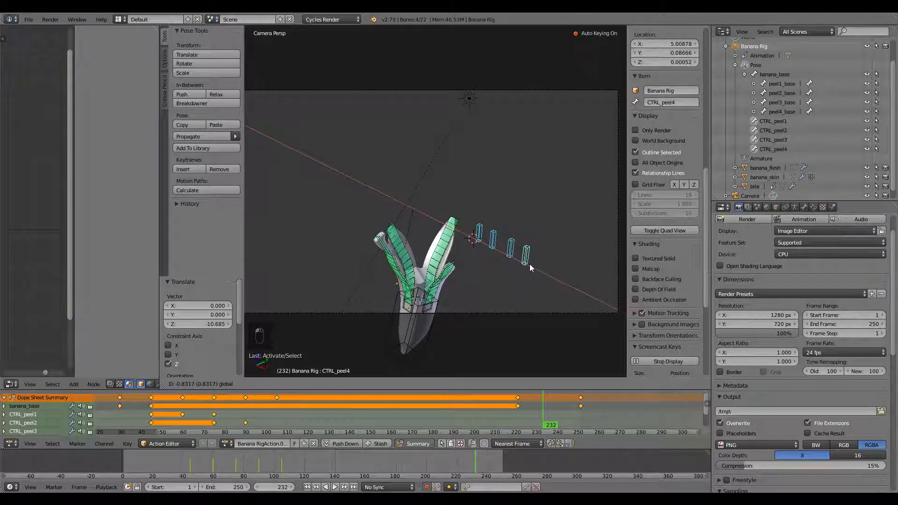
click(529, 268)
click(509, 410)
key(alt+a)
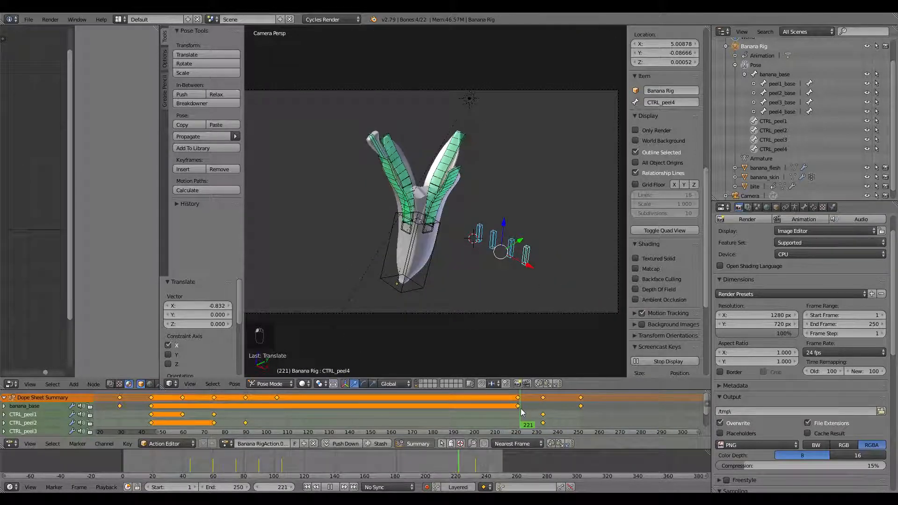
key(alt+a)
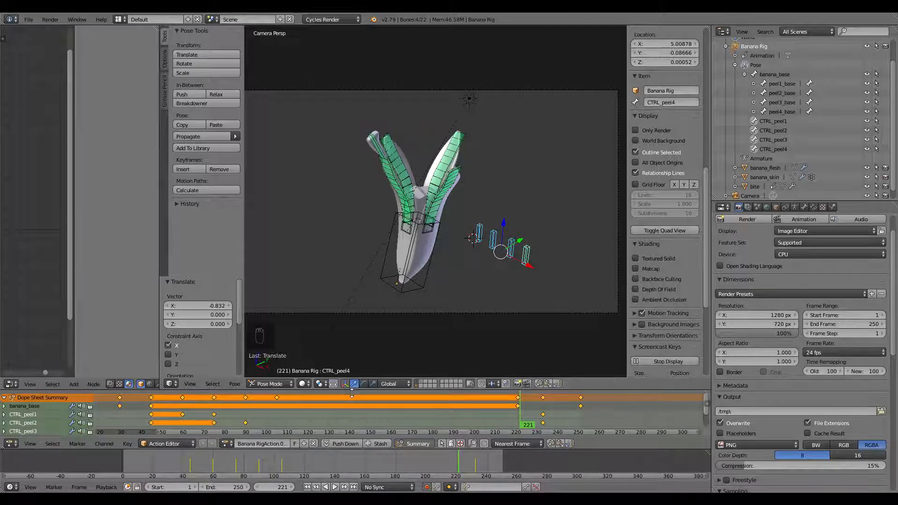
key(ctrl+z)
key(ctrl+z)
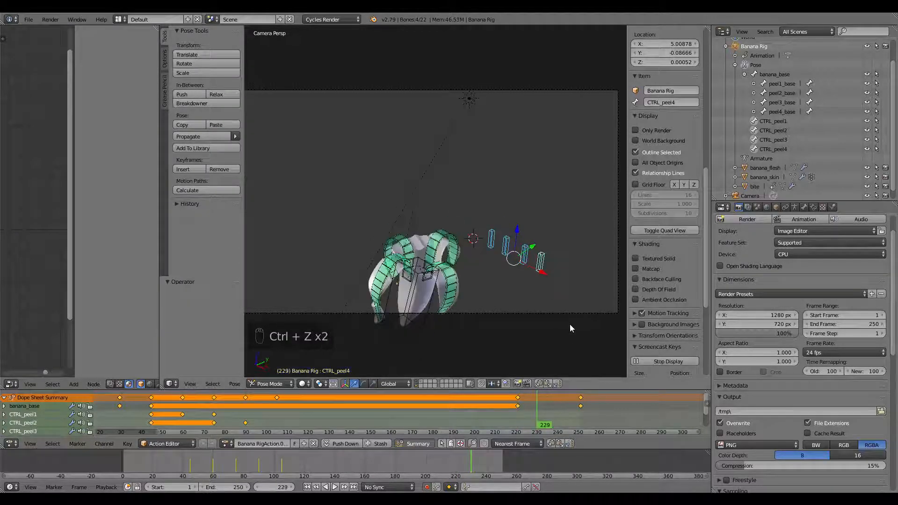
Insert a keyframe for the four peel controls at frame 220
click(515, 417)
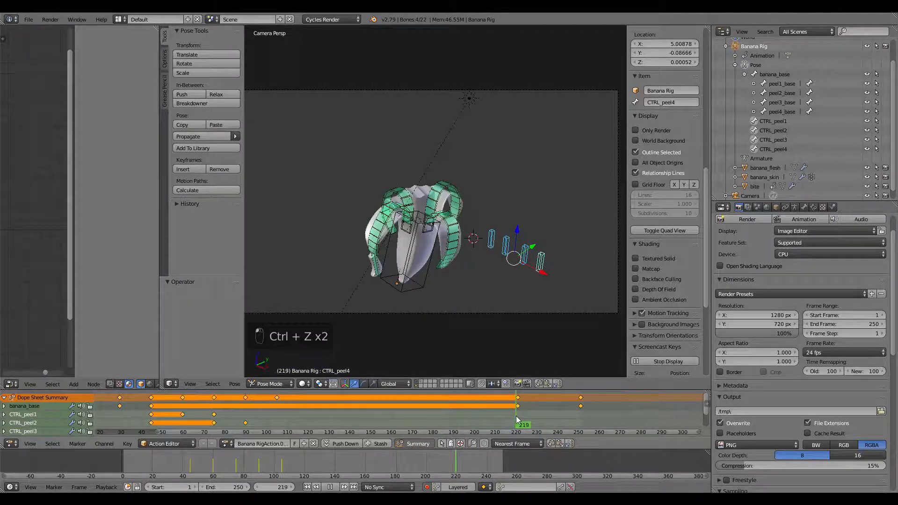
key(i)
click(527, 240)
At frame 230, move the four peel controls about -0.83 along X so the peels swing upward during the drop
drag(515, 414, 542, 411)
key(g)
key(z)
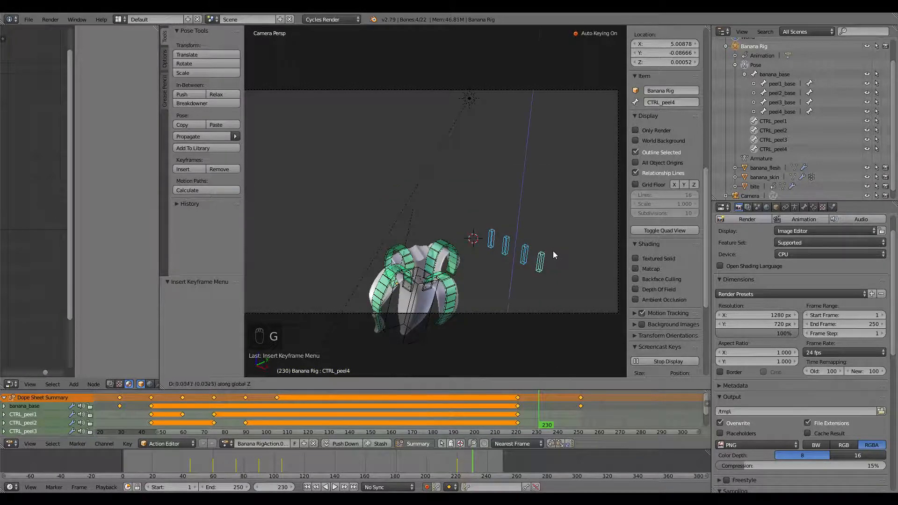
right_click(549, 253)
key(g)
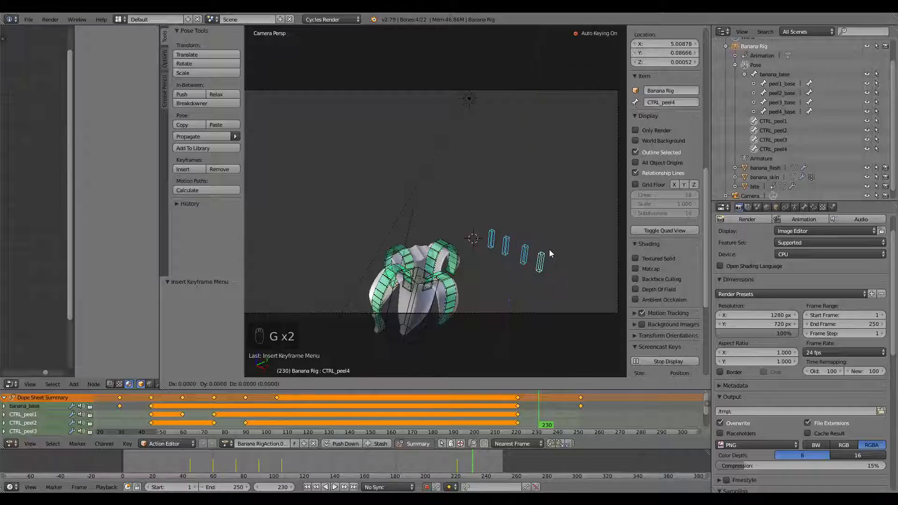
key(x)
click(536, 245)
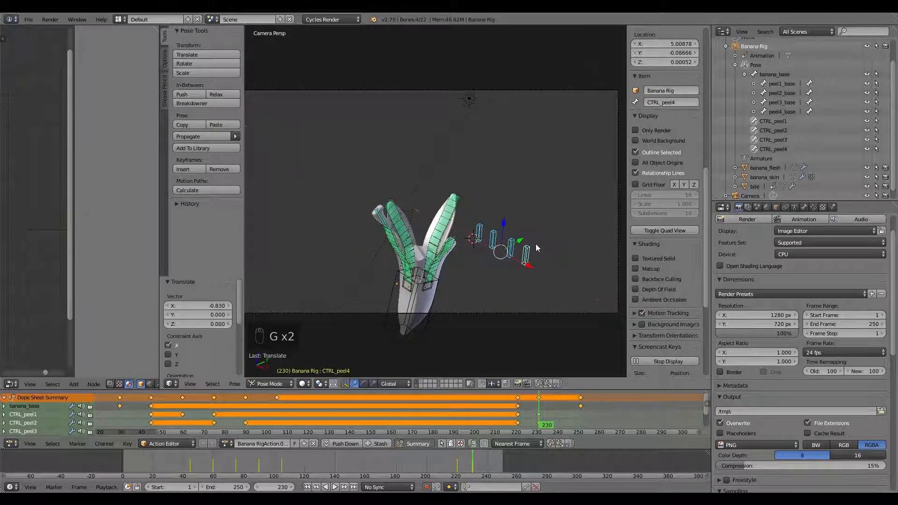
Shift the peel controls' frame 230 keyframes about 5 frames later, to frame 235
drag(483, 411, 501, 425)
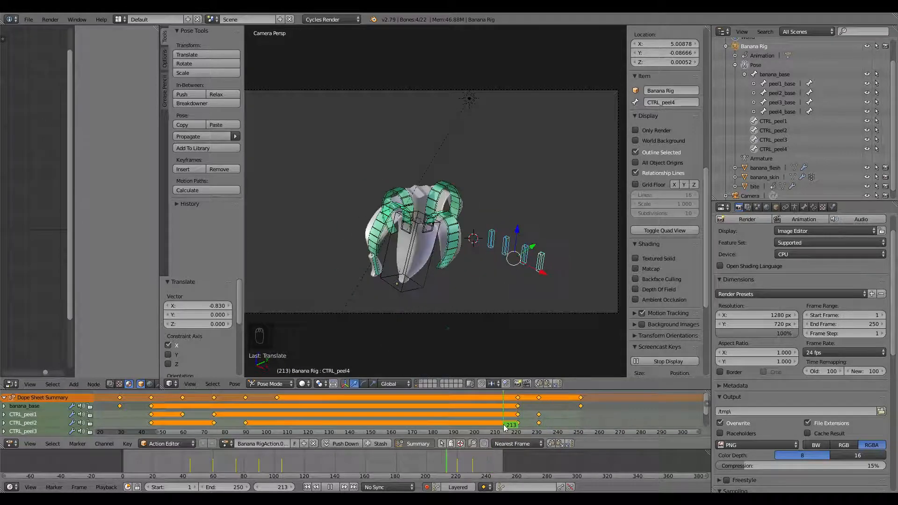
click(541, 398)
key(g)
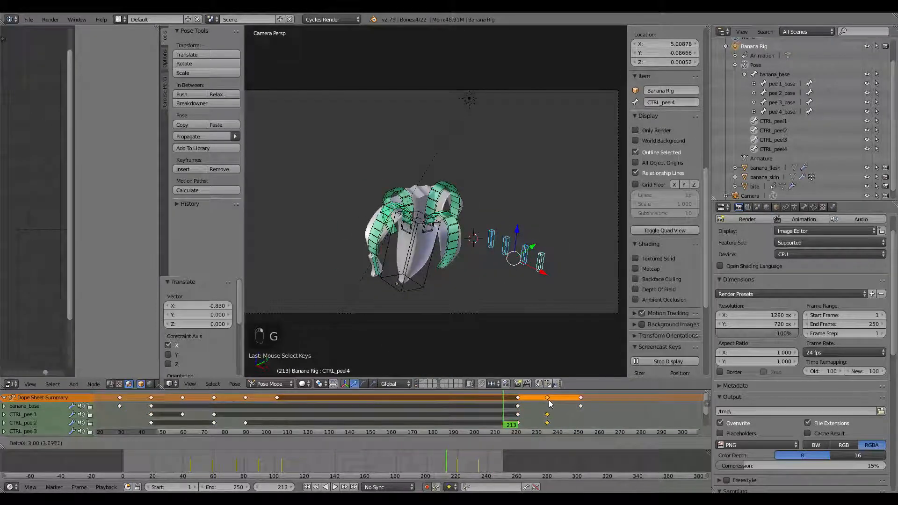
click(550, 403)
Play back the banana's exit and the peel-opening section through the camera to check the timing
key(alt+a)
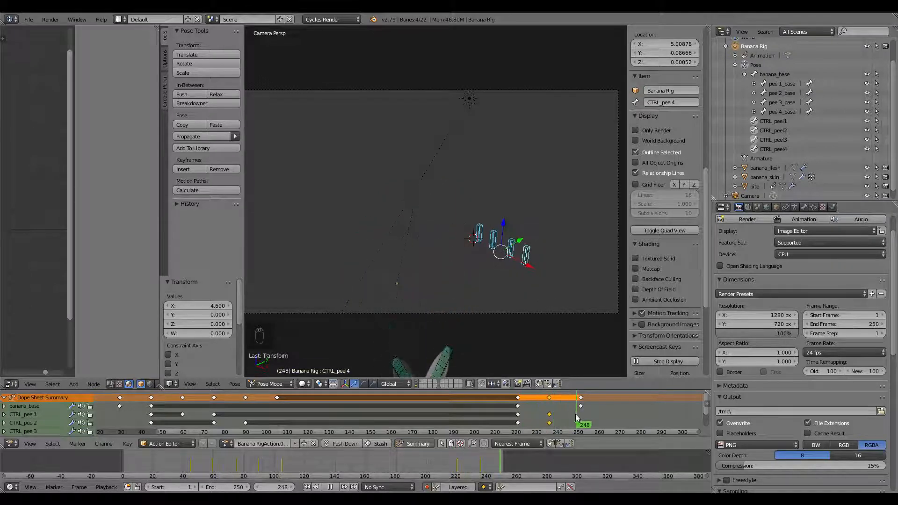
click(453, 409)
key(alt+a)
scroll(436, 286, down, 4)
shift+middle_drag(436, 286, 467, 291)
scroll(450, 299, up, 4)
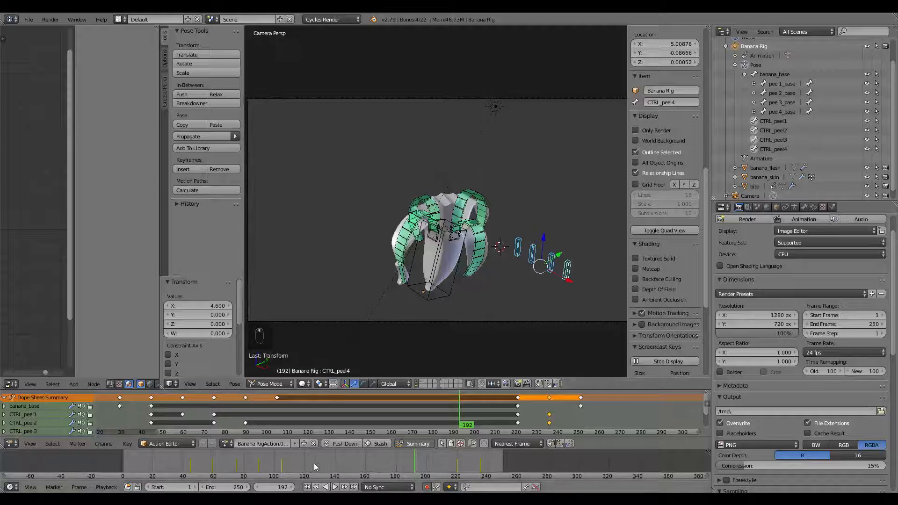
scroll(312, 463, down, 3)
click(206, 460)
key(alt+a)
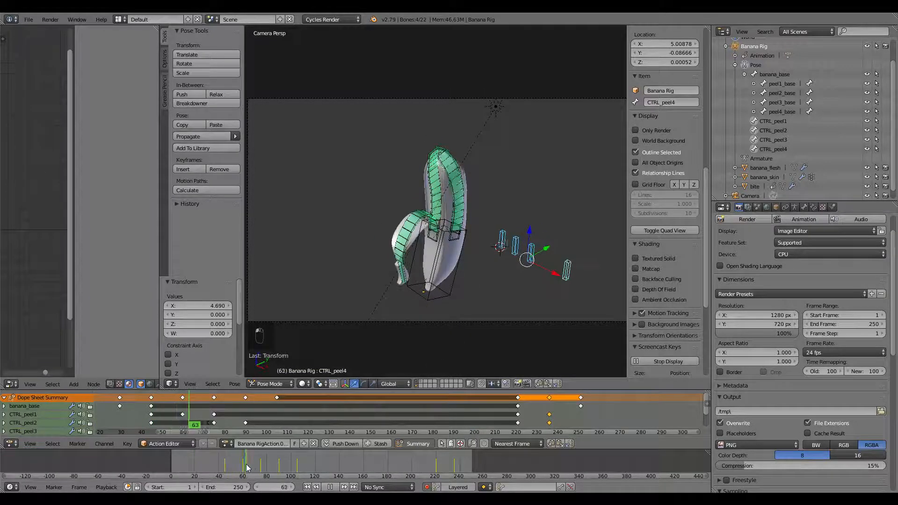
key(alt+a)
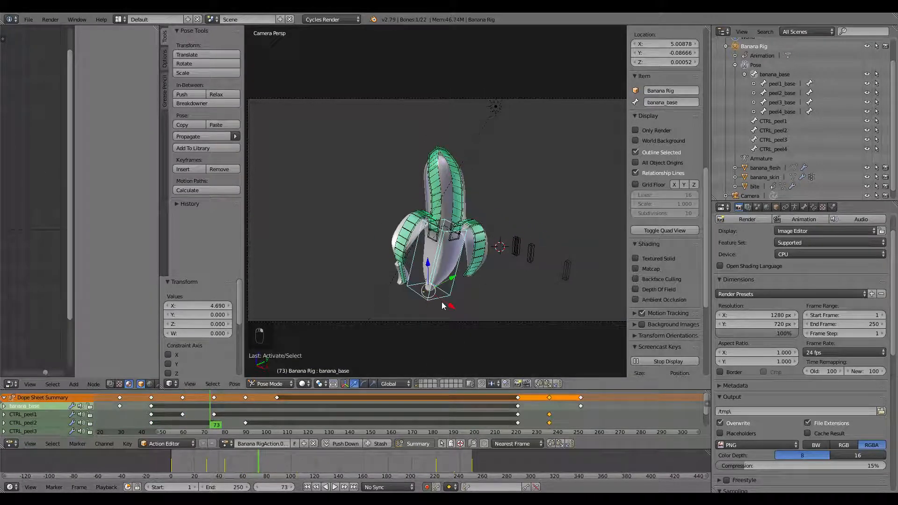
At frame 80, lower the banana_base bone about 0.58 units along Z
click(268, 464)
right_click(420, 305)
key(g)
key(z)
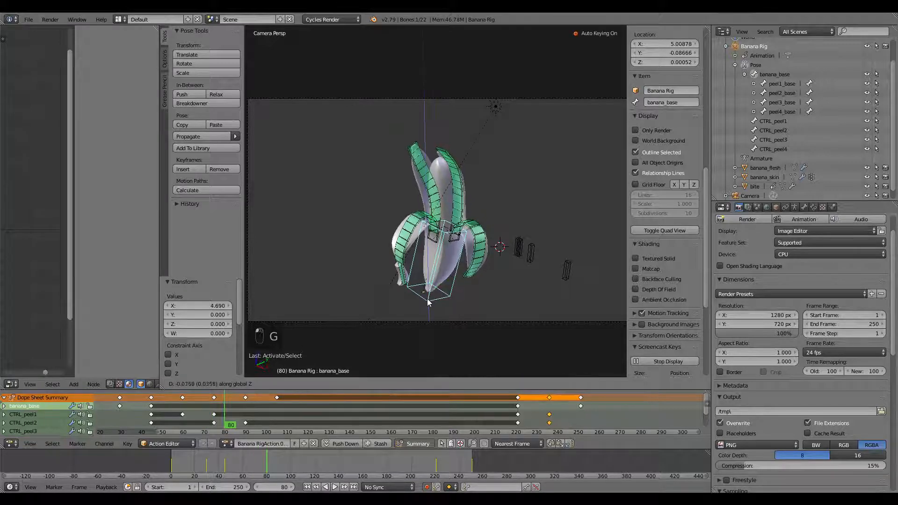
click(411, 360)
Move banana_base by about -0.155, 0.134 and 0.411 at frame 119, and lower it about 0.085 along Z at frame 160
drag(269, 462, 315, 470)
key(g)
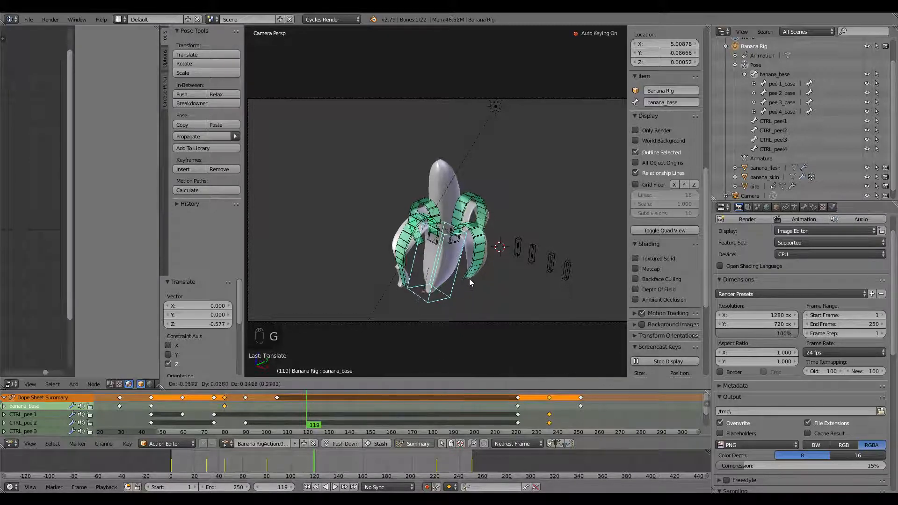
click(451, 304)
drag(312, 476, 365, 466)
key(g)
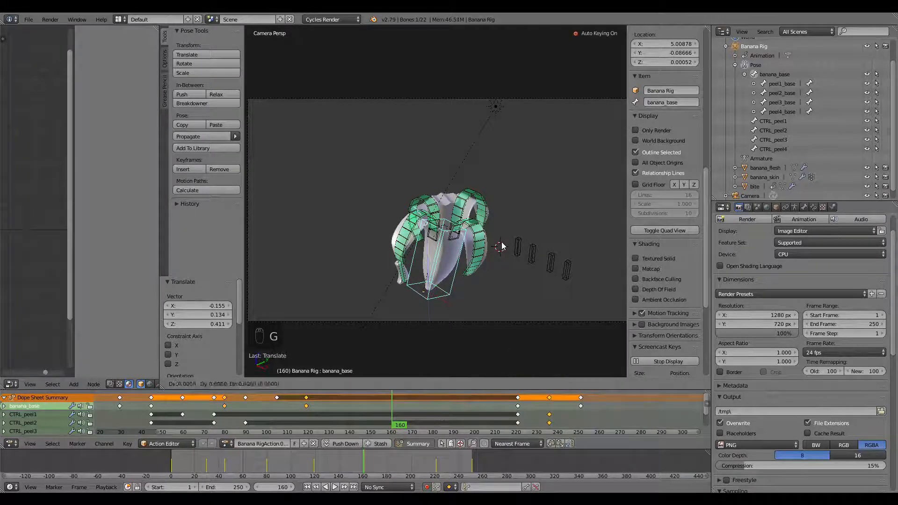
click(503, 246)
At frame 210, nudge banana_base by about -0.008, 0.012 and 0.028, and play back the frames leading into the drop
key(alt+a)
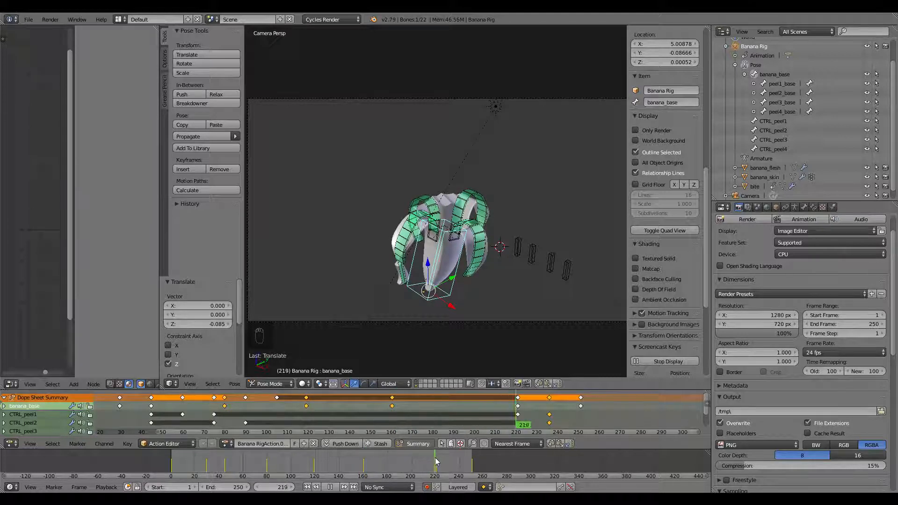
click(407, 466)
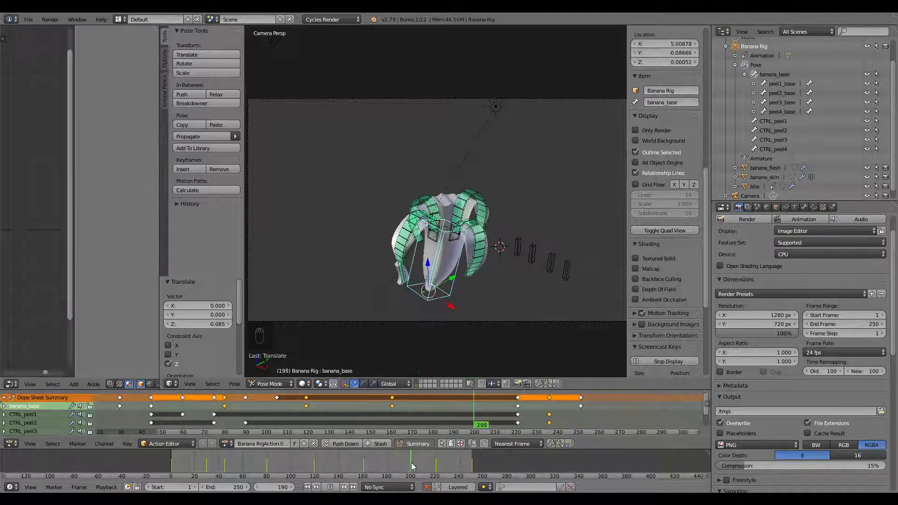
key(alt+a)
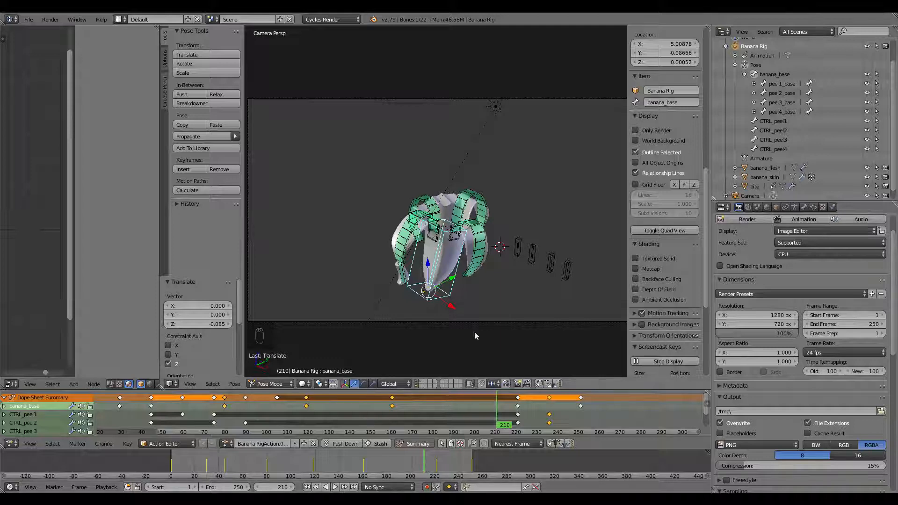
key(g)
click(487, 280)
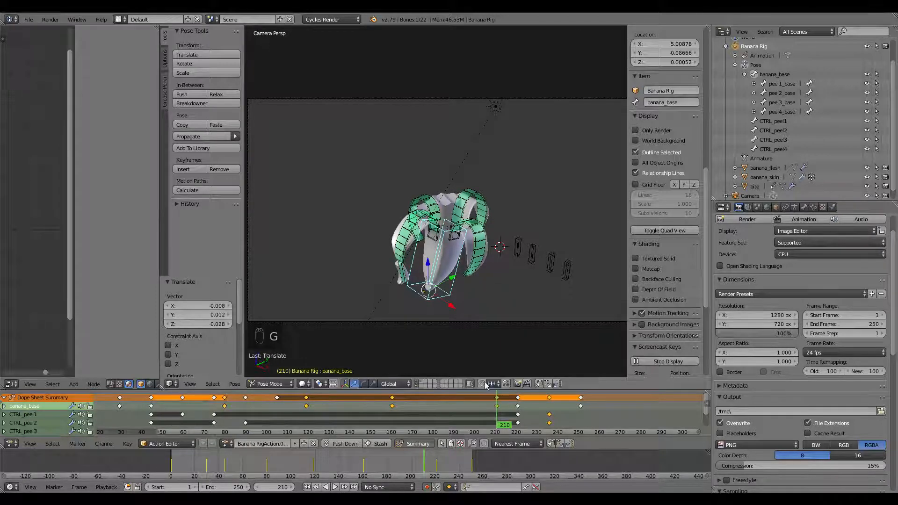
scroll(510, 424, up, 2)
key(alt+a)
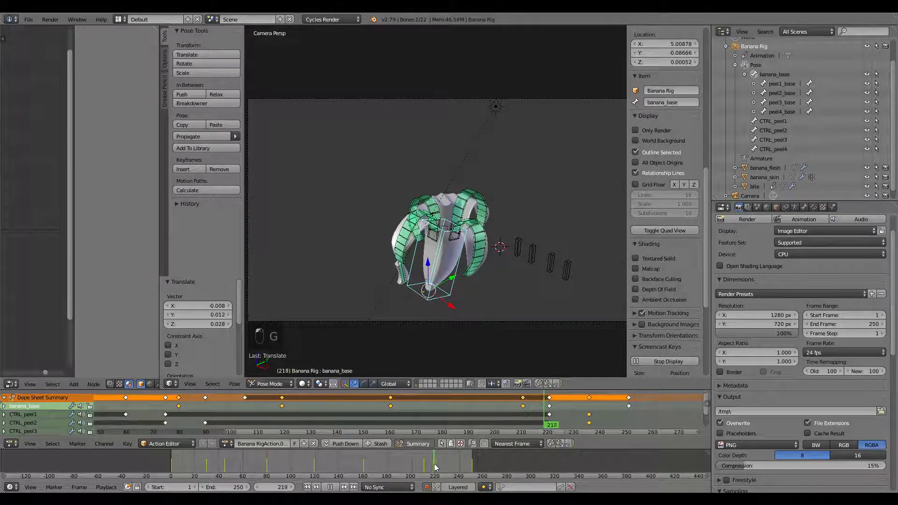
At frame 220, raise the banana_base bone about 1.44 units along Z and scrub back over the preceding frames
key(alt+a)
key(g)
key(z)
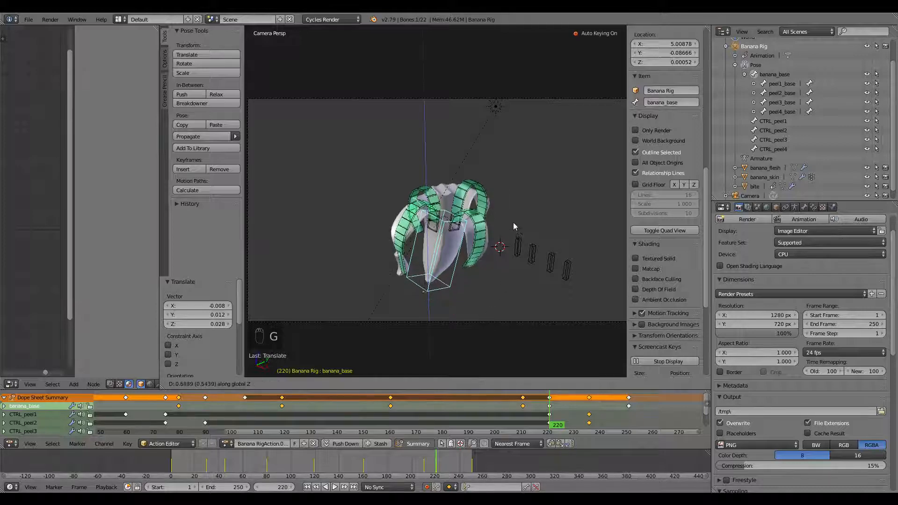
click(527, 131)
drag(565, 414, 470, 411)
Play the whole animation from frame 1 through the camera with the armature's layer hidden to check the motion
click(307, 486)
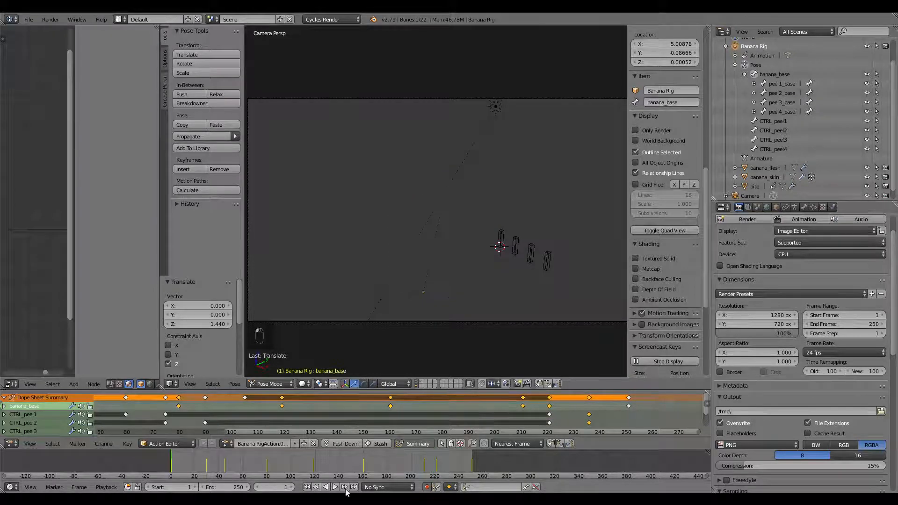
click(335, 487)
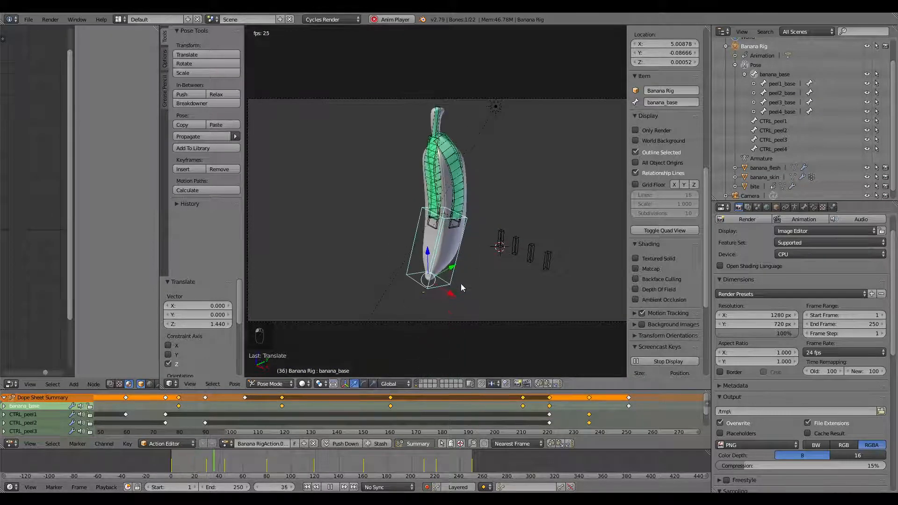
shift+click(417, 386)
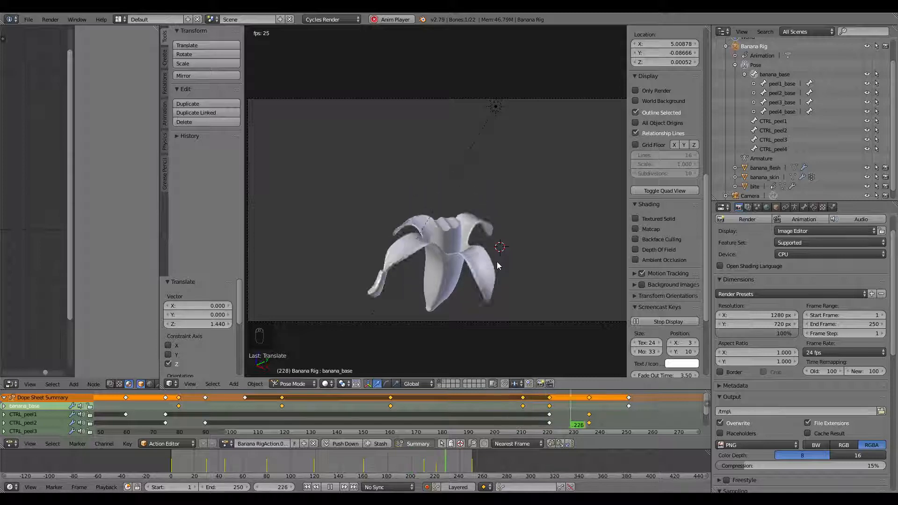
key(Escape)
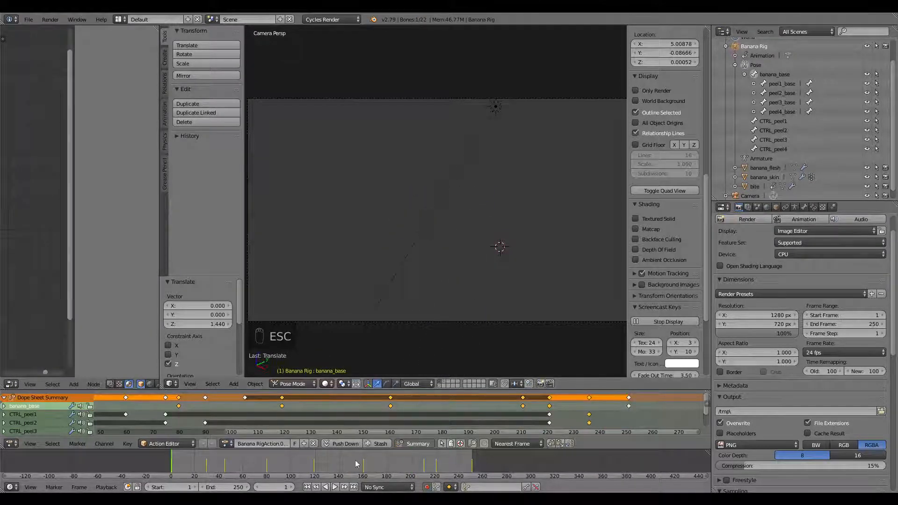
Go to frame 210, zoom out the keyframe range and show the armature's layer again
click(425, 469)
mouse_move(424, 467)
mouse_down()
mouse_move(437, 469)
mouse_move(424, 473)
mouse_up()
scroll(564, 414, down, 3)
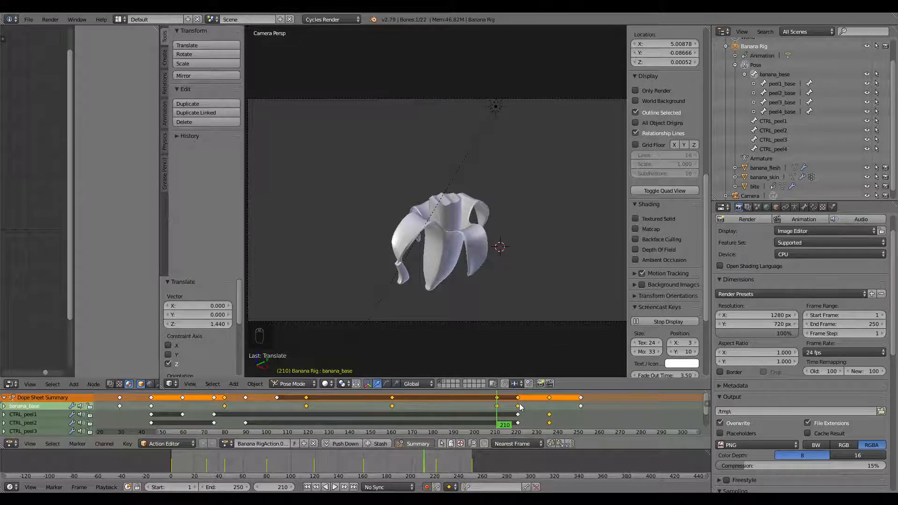
shift+click(439, 386)
Try moving the four CTRL_peel bones slightly along X at frame 219, and undo the move
right_click(518, 251)
shift+right_click(533, 255)
shift+right_click(552, 263)
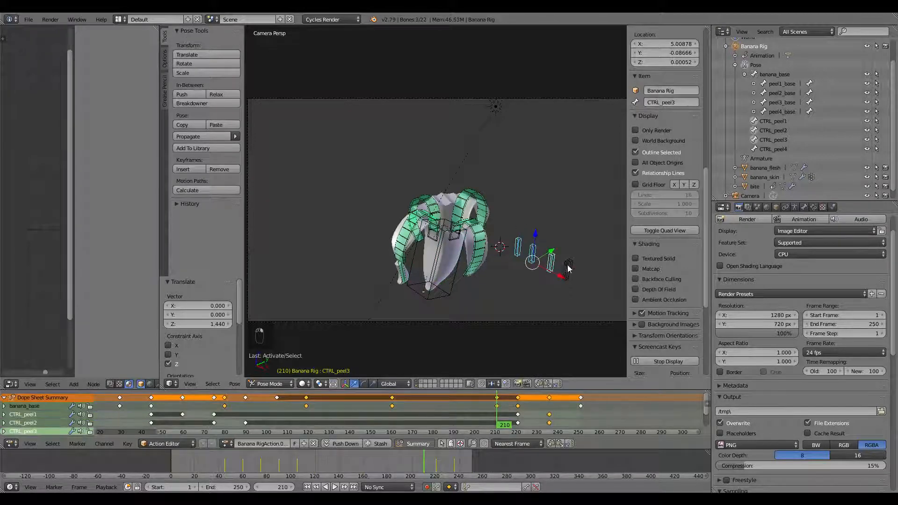
shift+right_click(567, 268)
key(shift+alt+a)
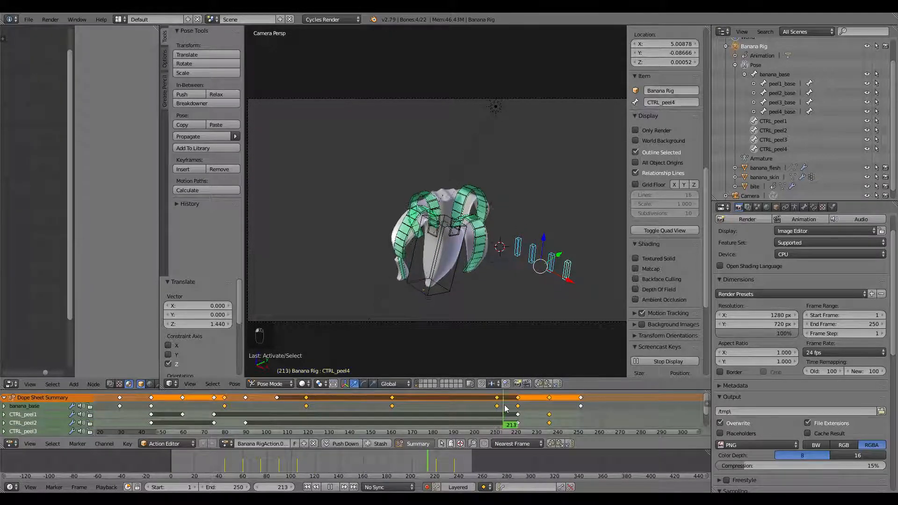
drag(388, 399, 519, 411)
key(g)
key(x)
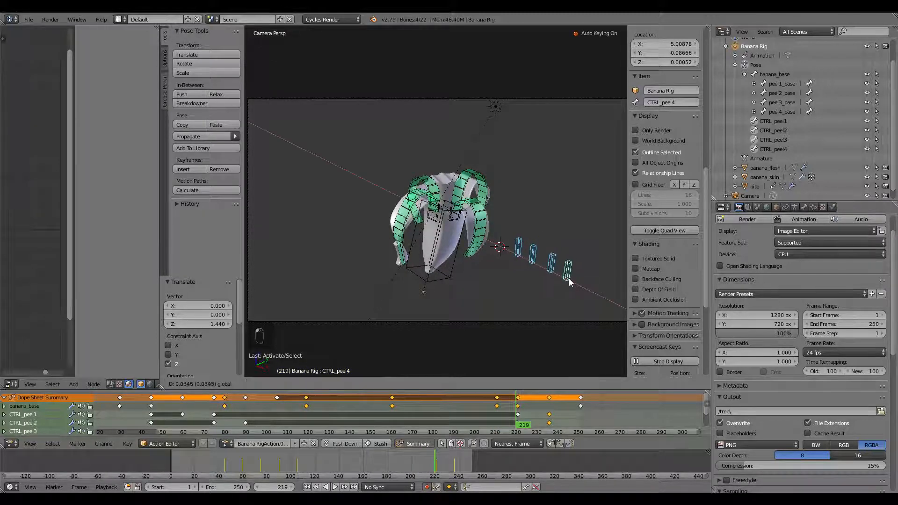
click(570, 282)
key(ctrl+z)
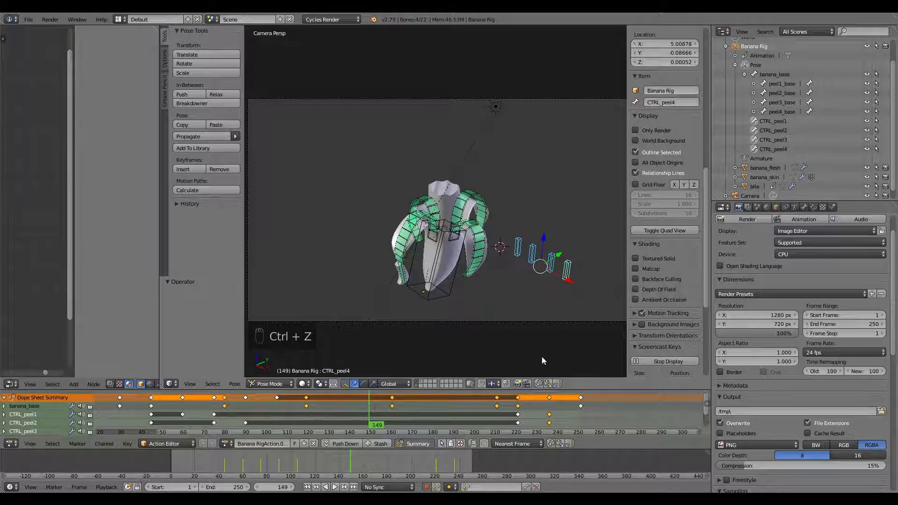
At frame 219, select the peel1 bones and examine their Action constraint settings
drag(479, 414, 517, 417)
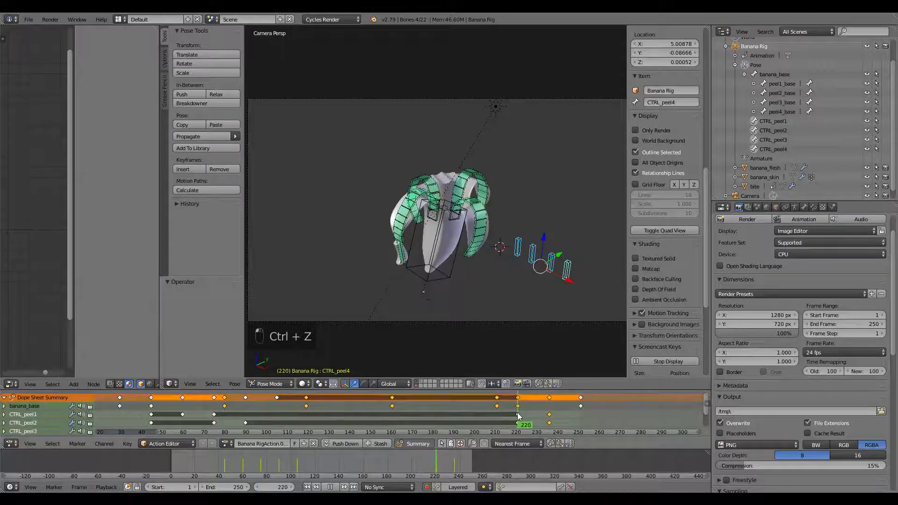
right_click(465, 207)
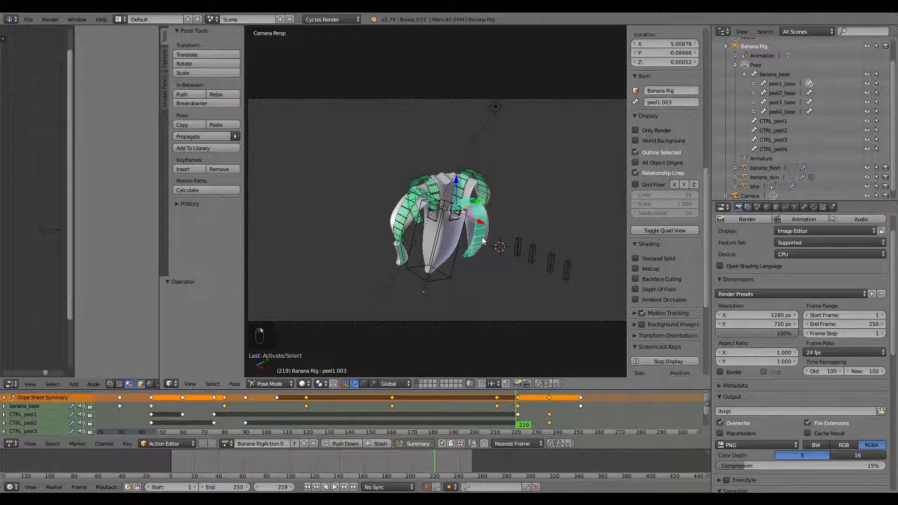
scroll(484, 241, up, 2)
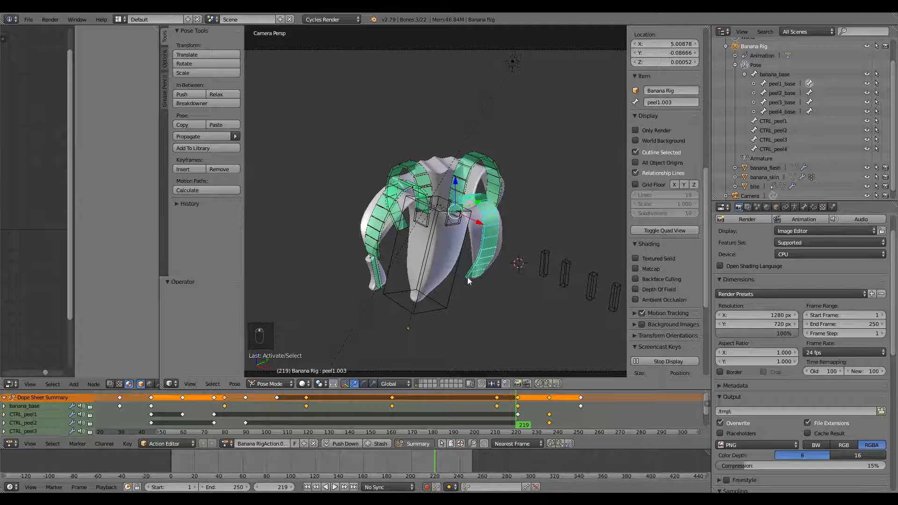
click(811, 207)
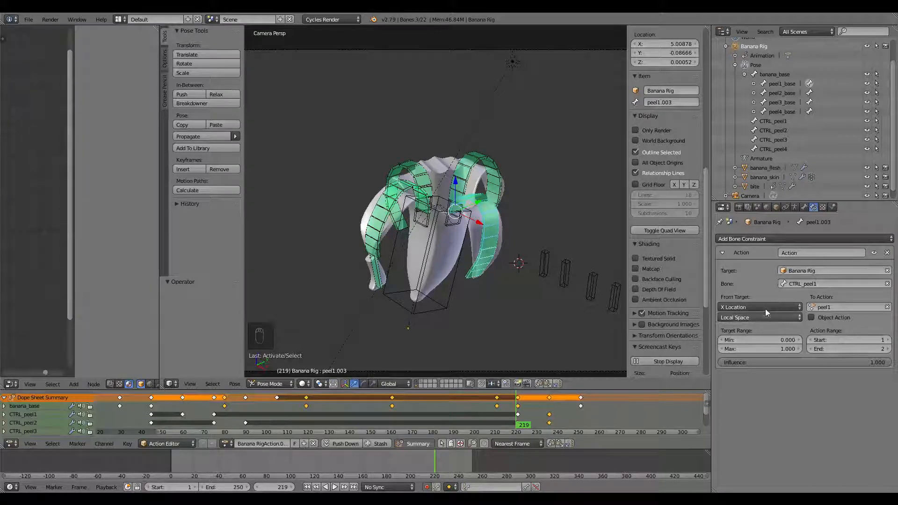
right_click(475, 195)
shift+middle_drag(489, 222, 458, 217)
scroll(459, 216, up, 1)
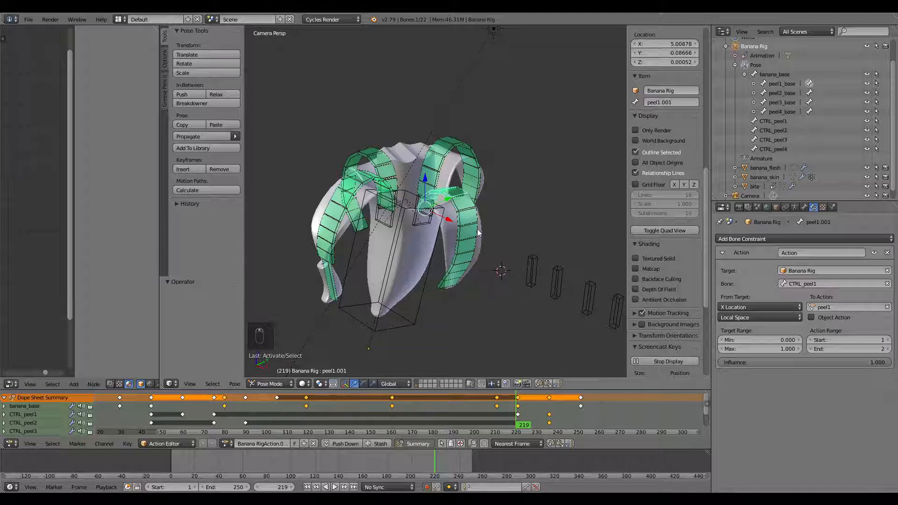
At frame 210, select all the bones of the four peels plus the stem and insert a LocRotScale keyframe
drag(511, 413, 497, 411)
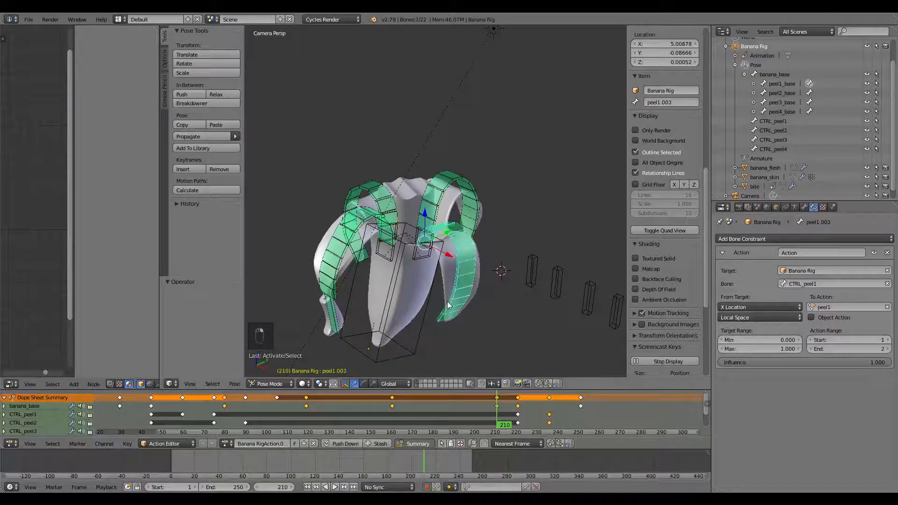
shift+right_click(426, 199)
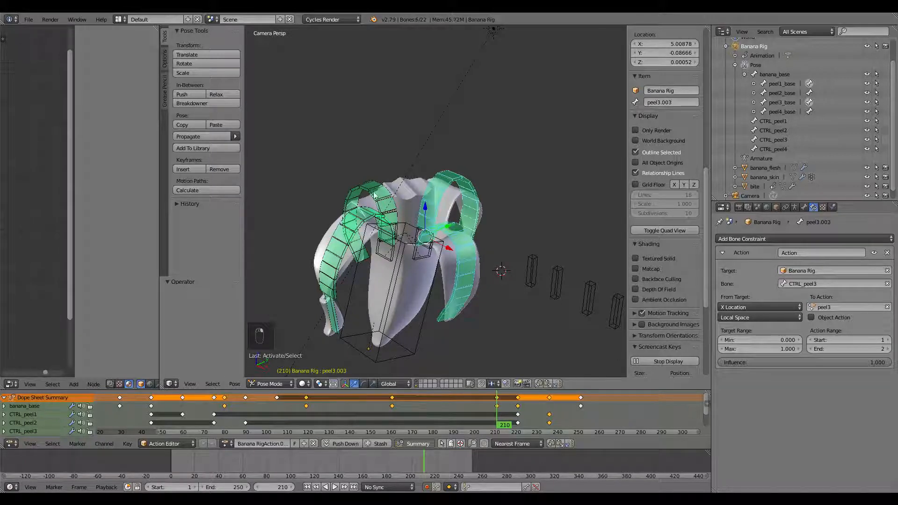
shift+right_click(360, 183)
shift+right_click(383, 200)
shift+right_click(362, 245)
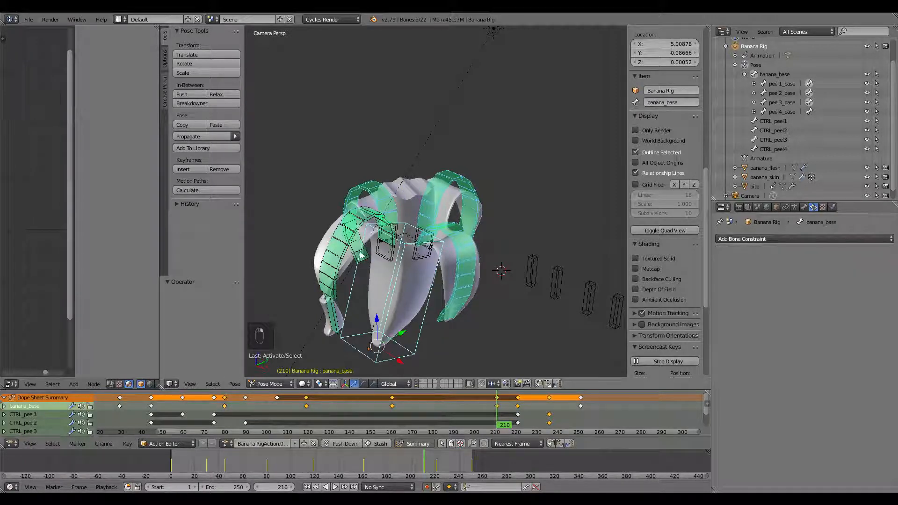
key(ctrl+z)
shift+right_click(361, 231)
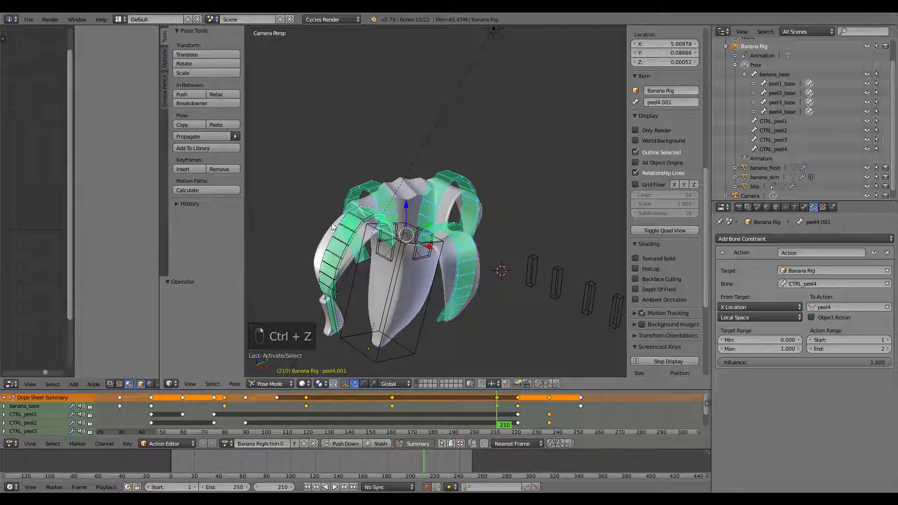
shift+right_click(332, 312)
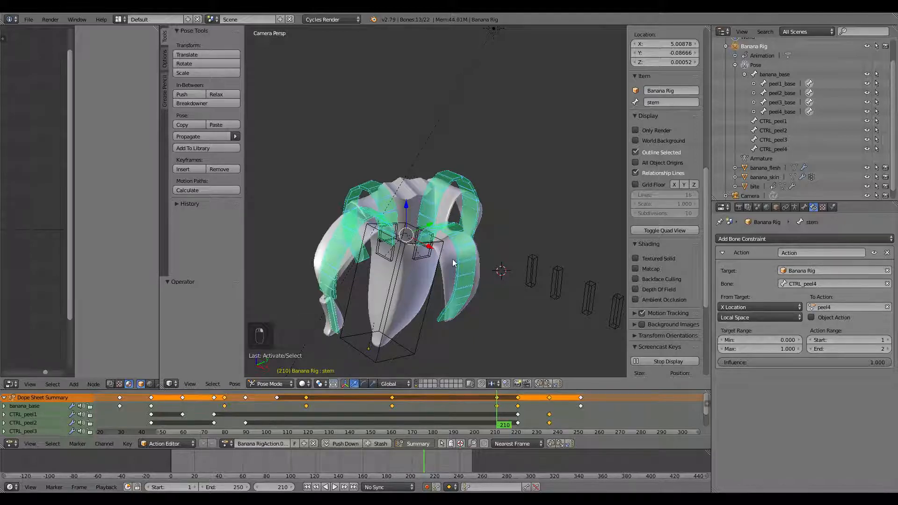
middle_drag(453, 259, 414, 232)
key(KP_0)
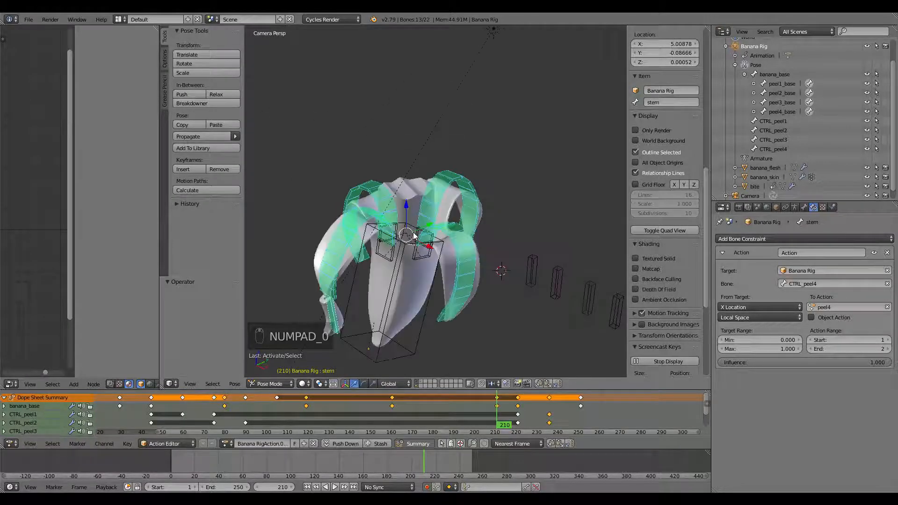
key(i)
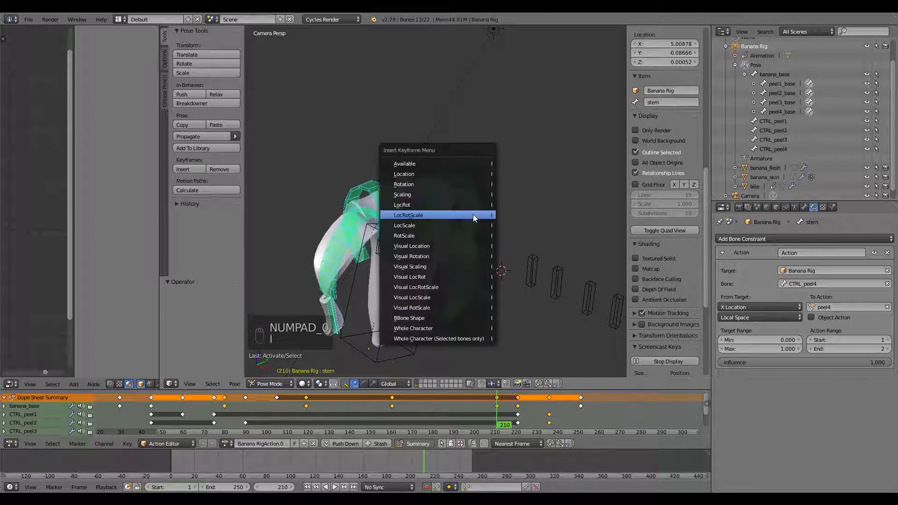
click(473, 214)
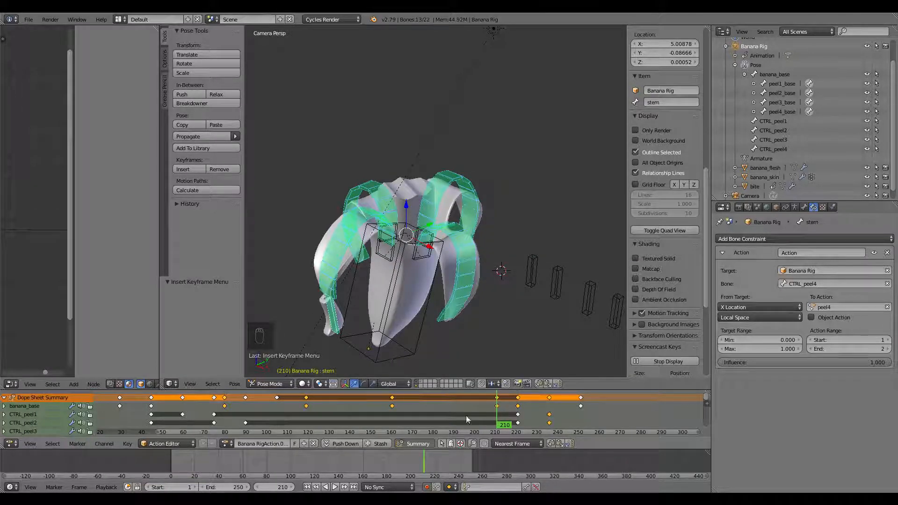
Rename the rig's action banana_peeling and enlarge the dope sheet to show the peel bone channels
click(268, 444)
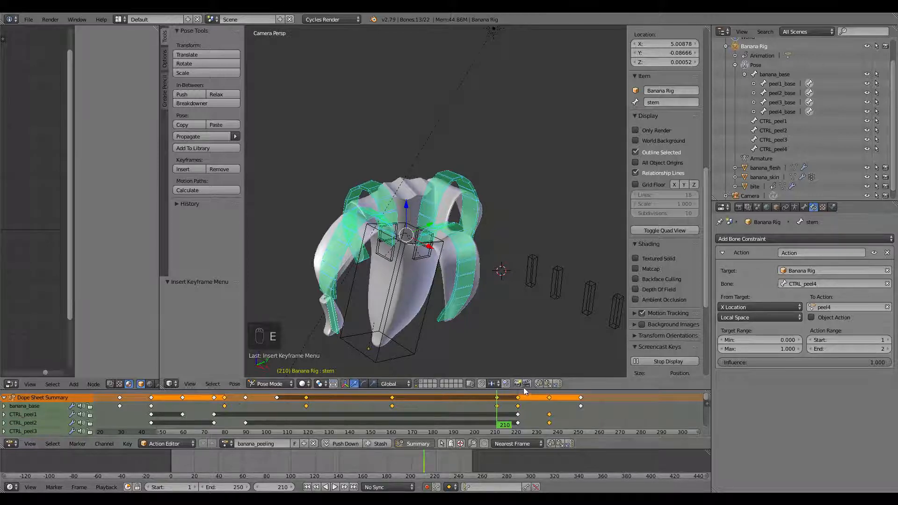
drag(524, 390, 500, 361)
scroll(500, 374, down, 5)
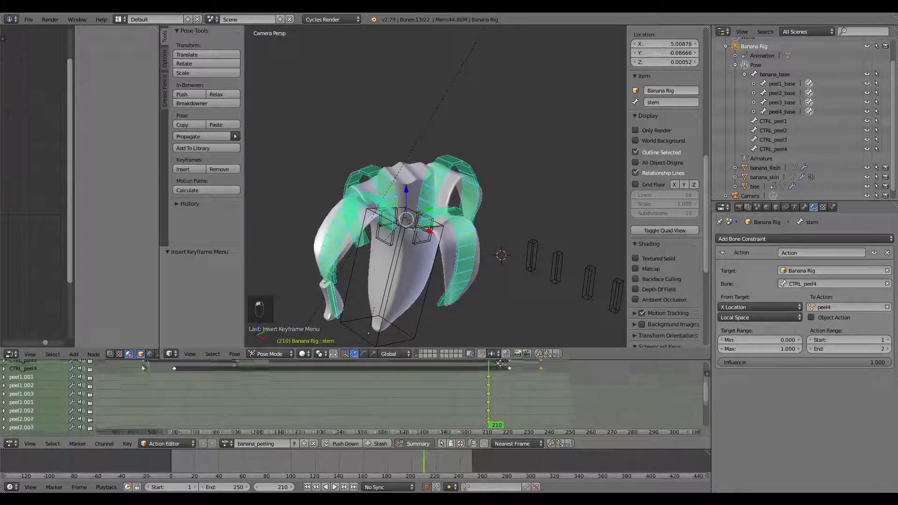
ctrl+middle_drag(493, 404, 448, 391)
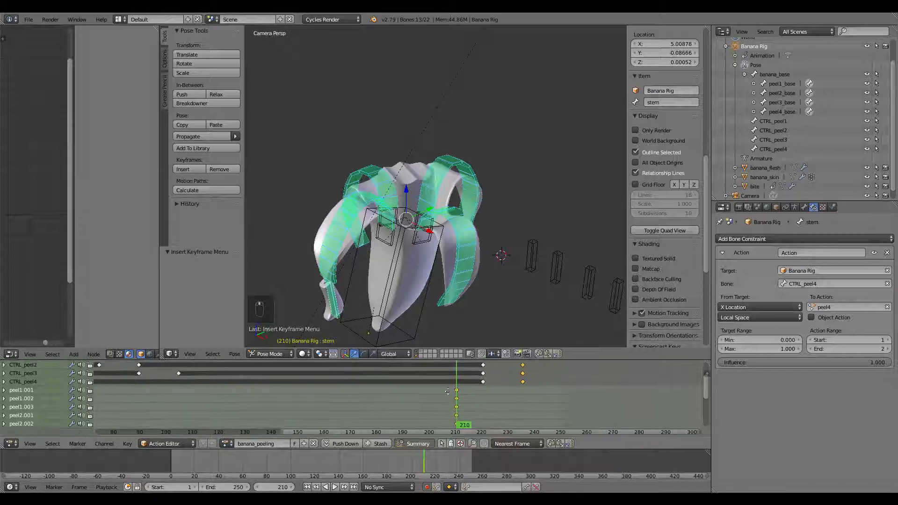
At frame 220, rotate peel1.001, peel1.002 and peel1.003 about local Z by about -4.75°, -5.05° and -3.4°
key(alt+a)
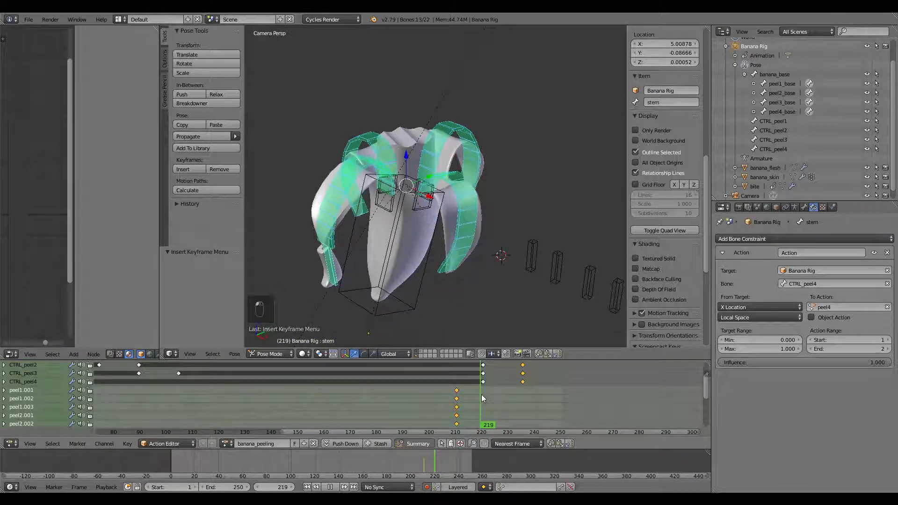
key(Escape)
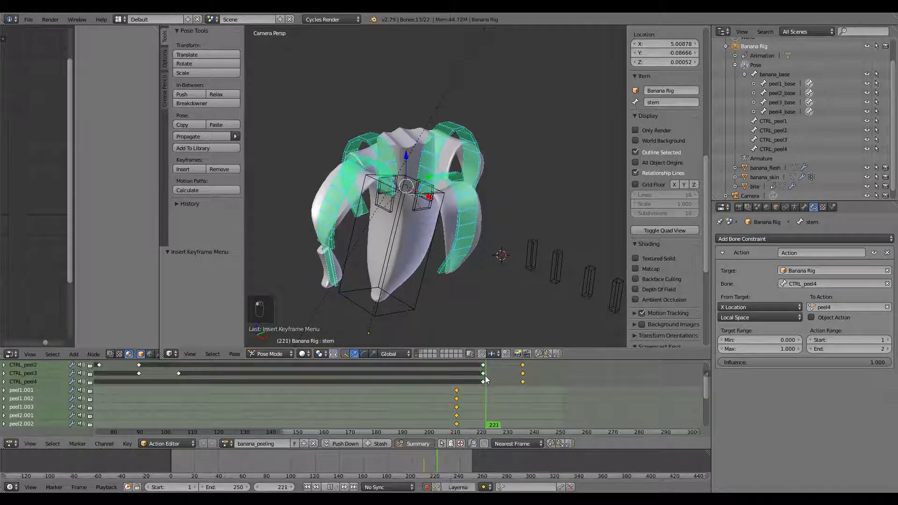
click(484, 375)
right_click(451, 181)
key(r)
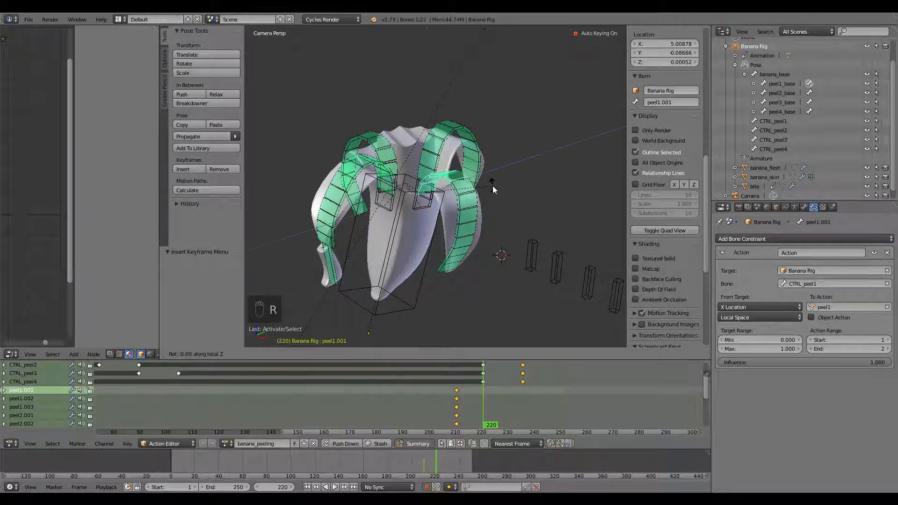
click(493, 190)
right_click(478, 195)
key(r)
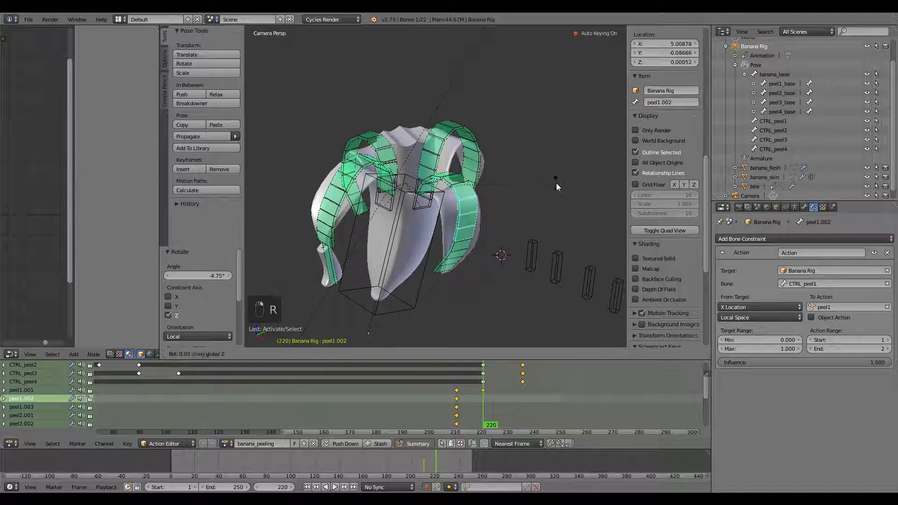
click(557, 191)
right_click(486, 233)
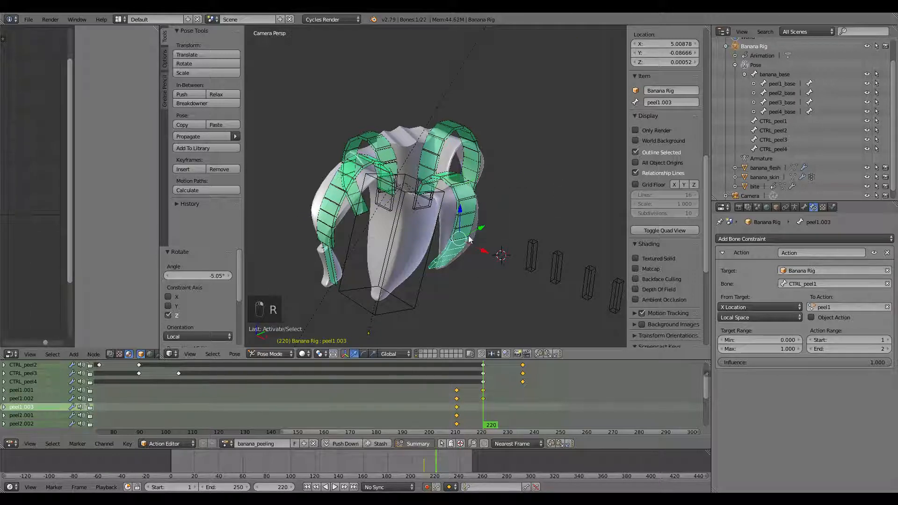
key(r)
click(529, 204)
Select the three peel3 bones, change the pivot point, and rotate them together about -5.68° around local Z at frame 220
right_click(464, 136)
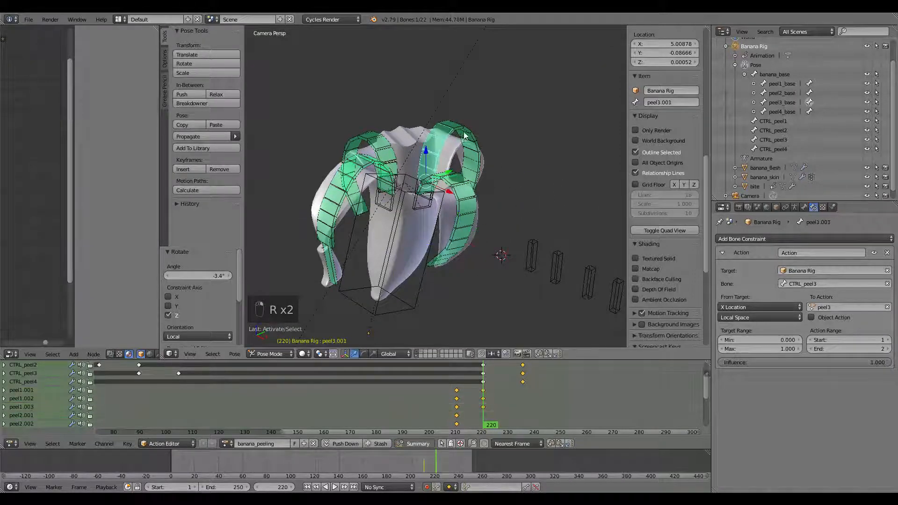
shift+right_click(475, 157)
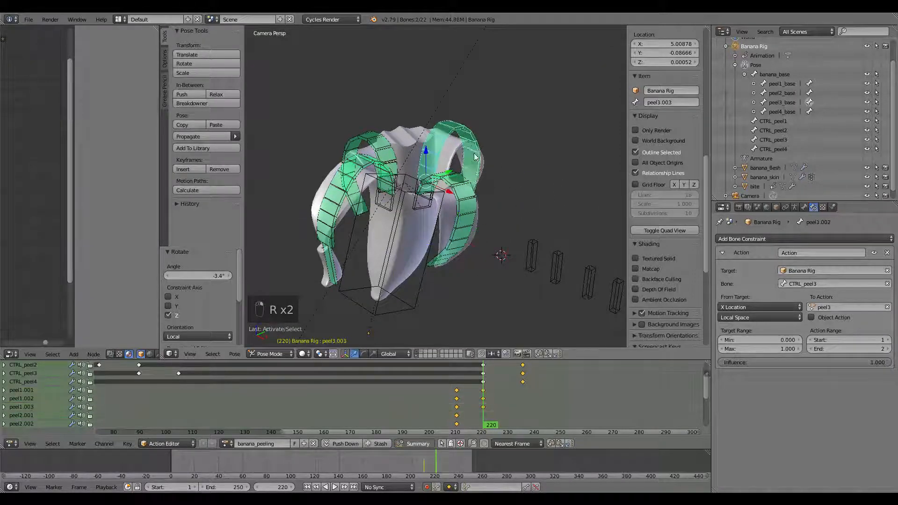
click(322, 354)
click(345, 322)
key(r)
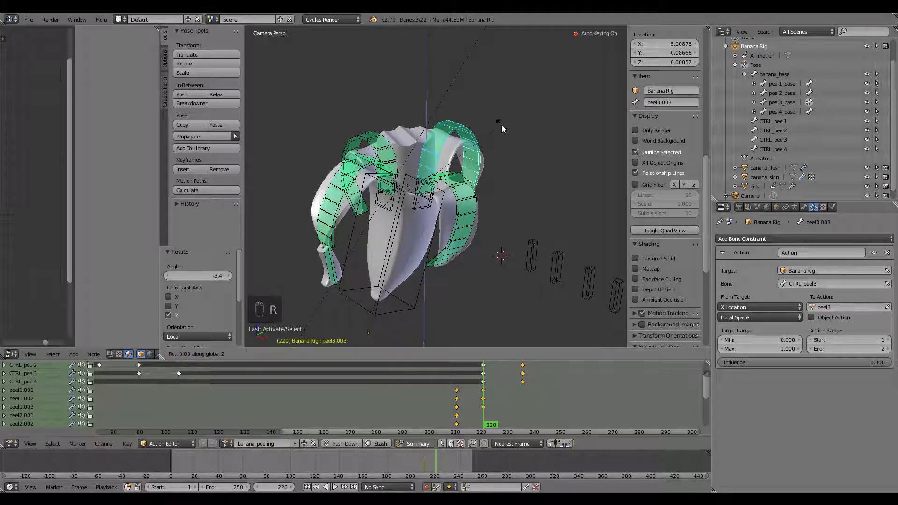
click(513, 176)
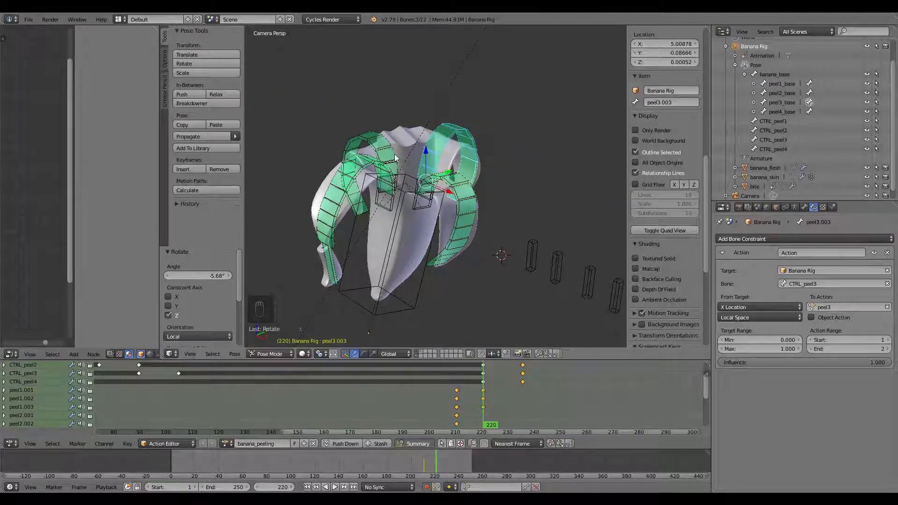
Select the three peel2 bones and rotate them together about -2.6° around local Z at frame 220
right_click(394, 154)
shift+right_click(357, 144)
shift+right_click(351, 201)
key(r)
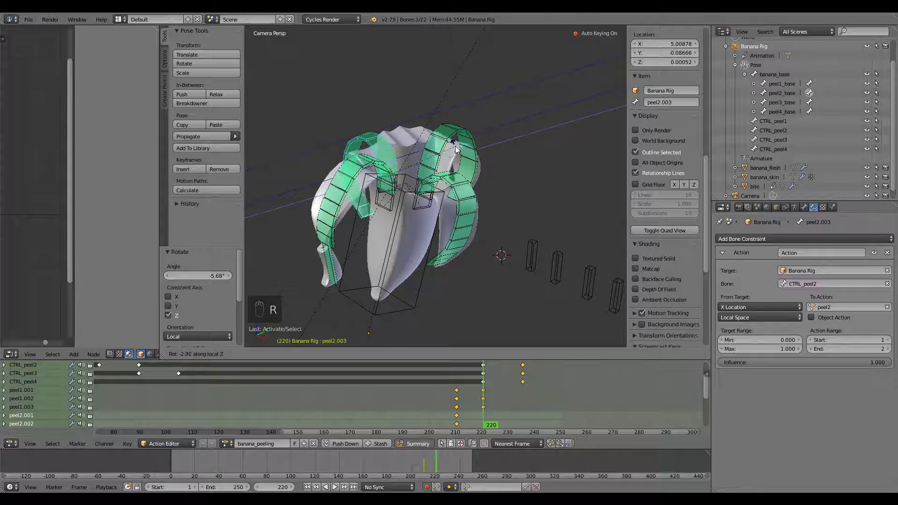
click(367, 168)
Select the peel4 bones together with the stem and rotate them about -4.55° around local Z at frame 220
right_click(366, 165)
right_click(350, 180)
right_click(358, 168)
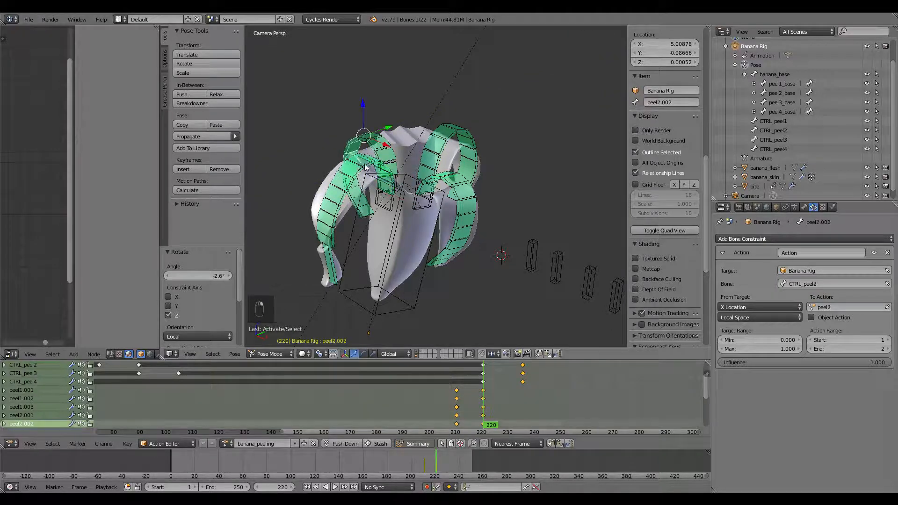
shift+right_click(373, 164)
right_click(326, 228)
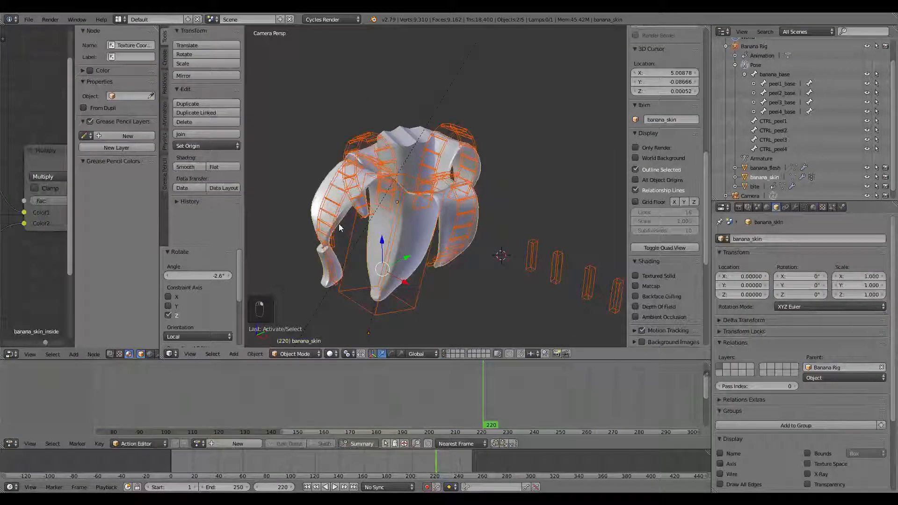
key(ctrl+z)
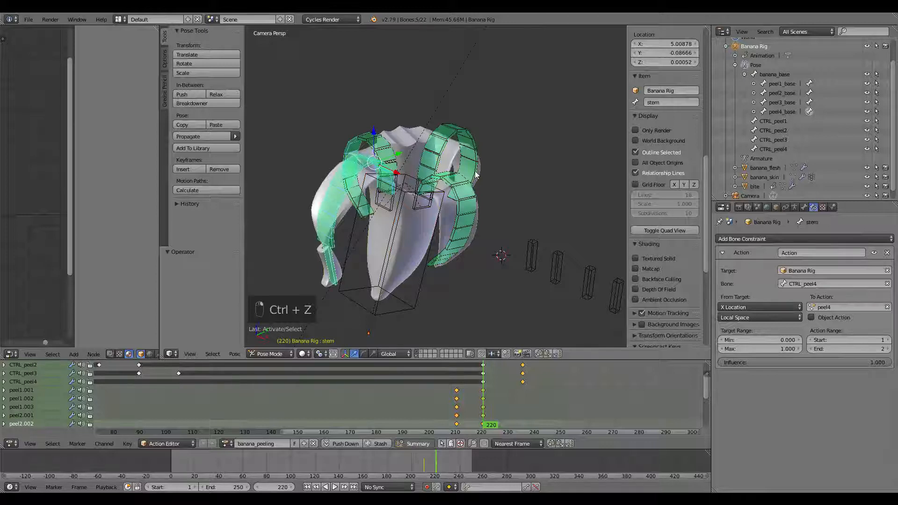
key(r)
key(z)
key(z)
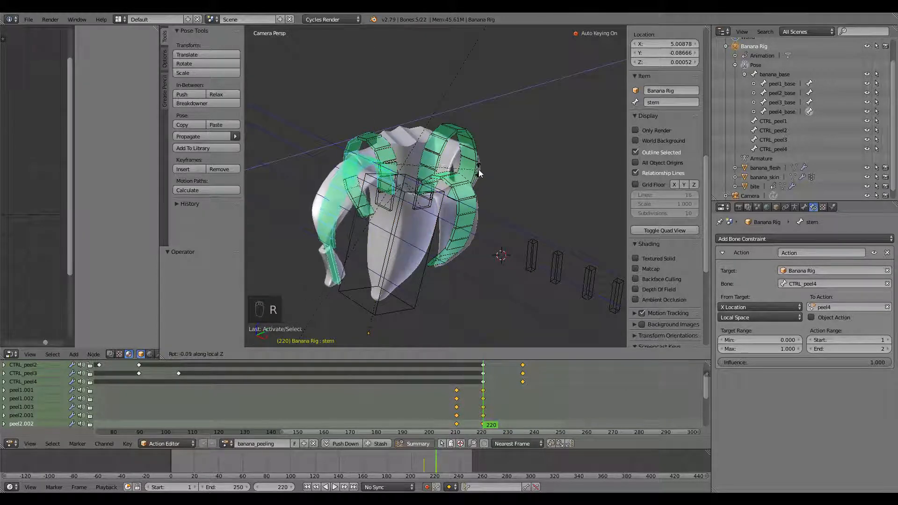
click(480, 167)
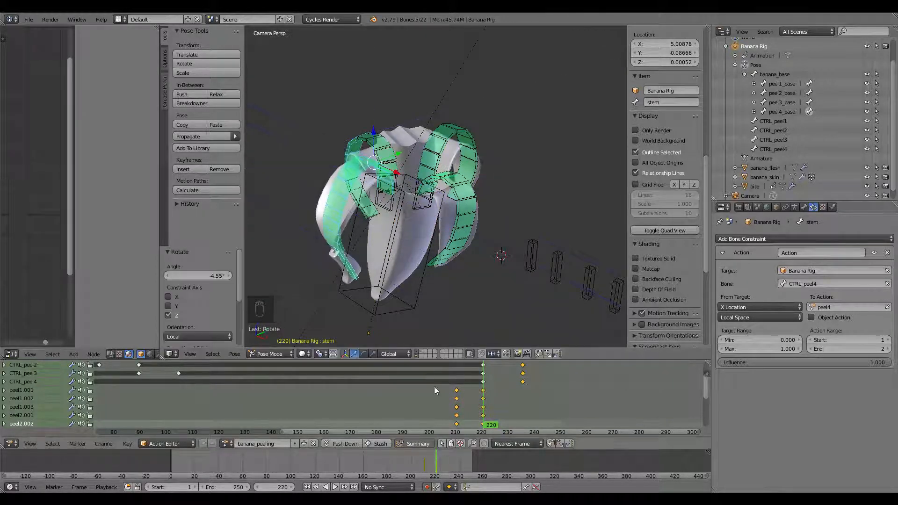
Play and scrub the animation around the anticipation and drop to review the secondary peel motion up to frame 235
click(415, 386)
key(alt+a)
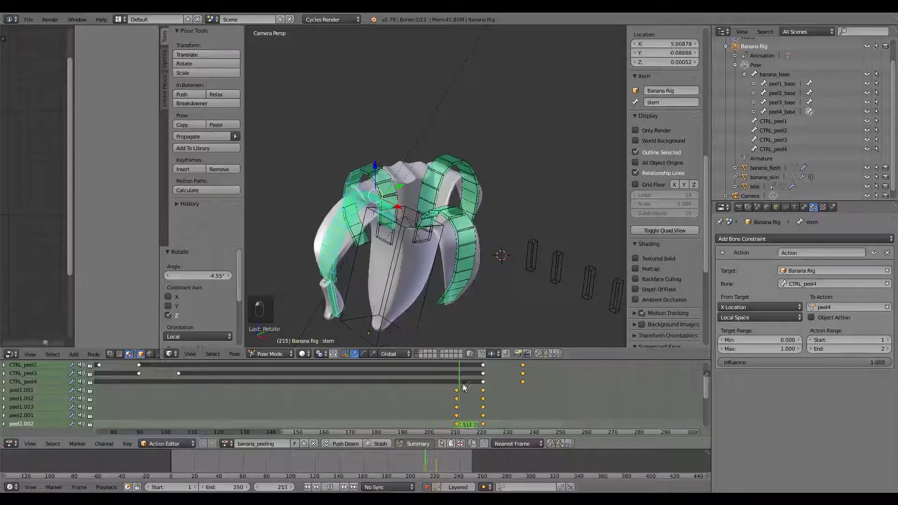
drag(463, 387, 523, 412)
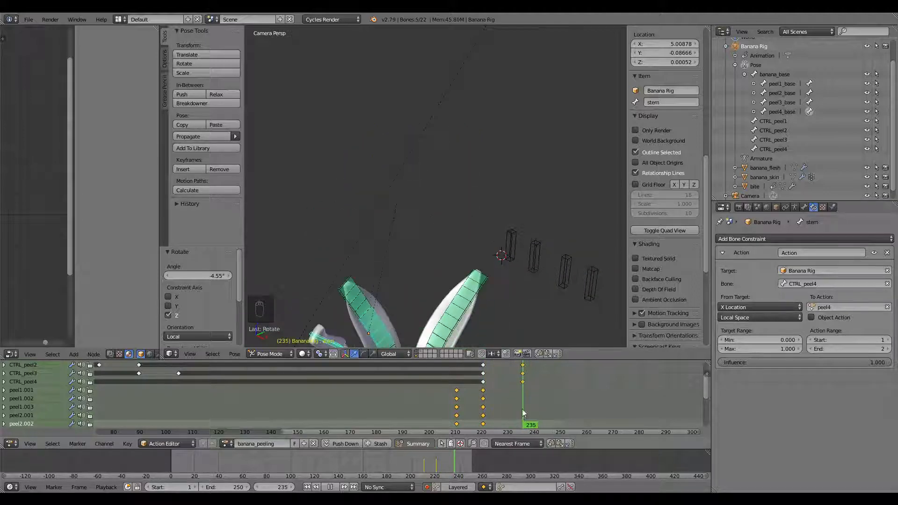
scroll(476, 228, down, 4)
shift+middle_drag(476, 229, 474, 171)
drag(409, 396, 434, 405)
scroll(489, 224, down, 2)
Deselect all bones and hide the rig's layer so only the banana meshes show in the camera view
key(a)
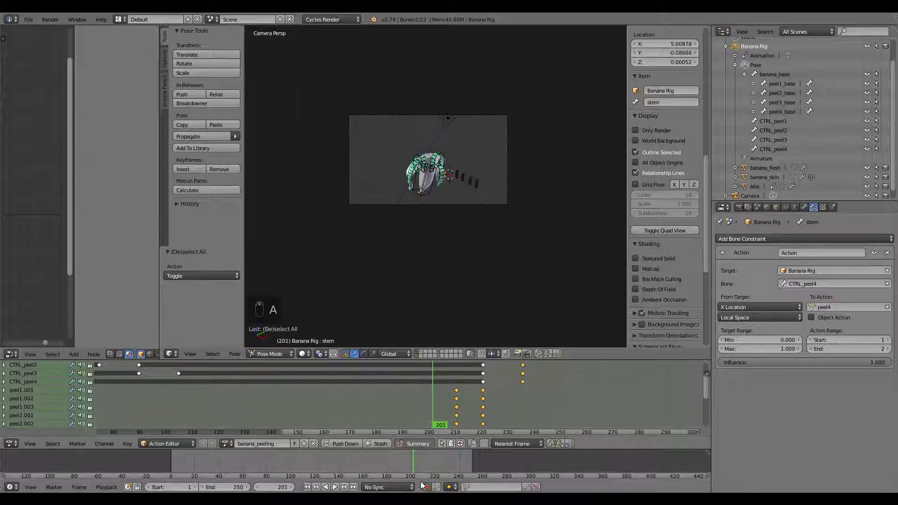
shift+click(415, 357)
scroll(468, 197, up, 3)
shift+middle_drag(486, 197, 507, 273)
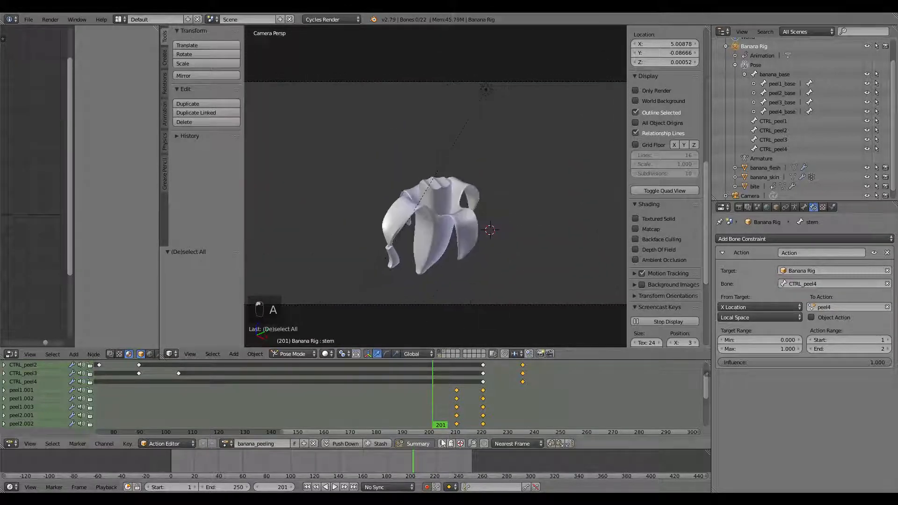
Play the animation from the first frame, switch the viewport shading to Rendered, and stop the playback
click(306, 487)
click(334, 487)
click(325, 353)
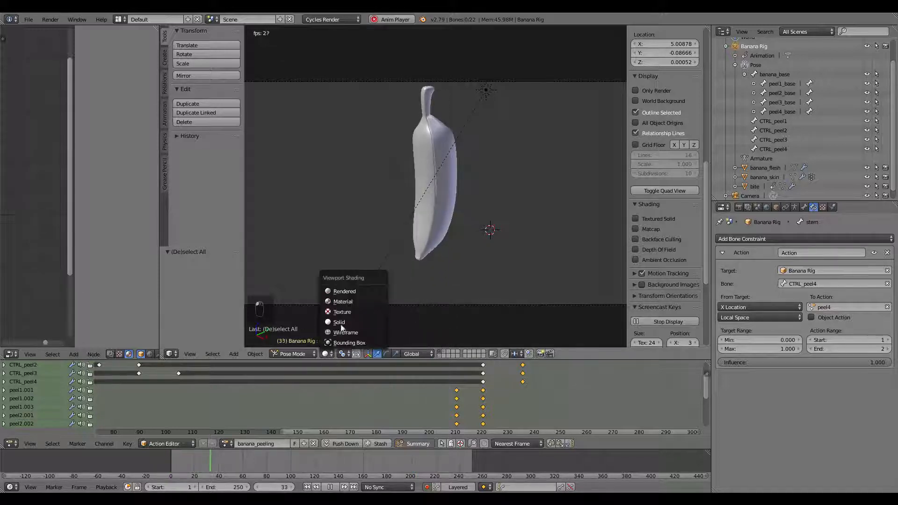
click(344, 291)
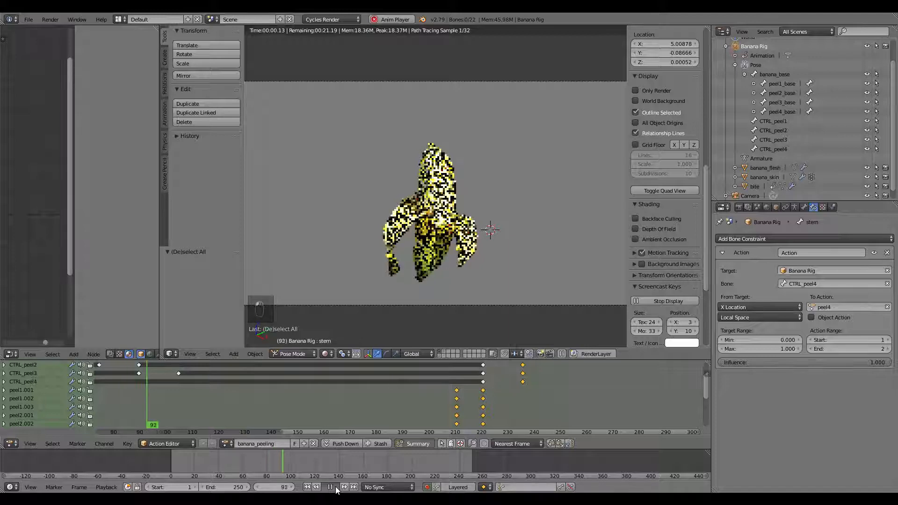
click(335, 486)
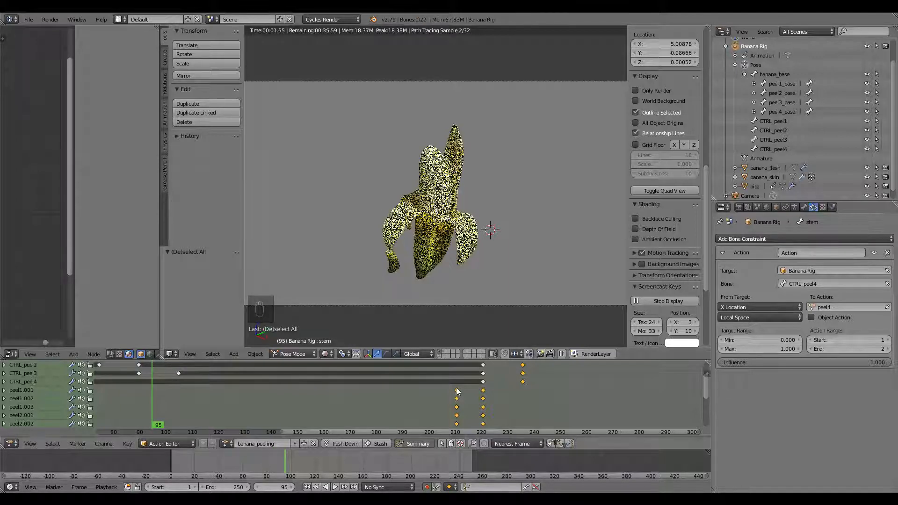
Examine the rendered preview of the bitten banana at frame 161 and of the drop at frame 247
click(364, 468)
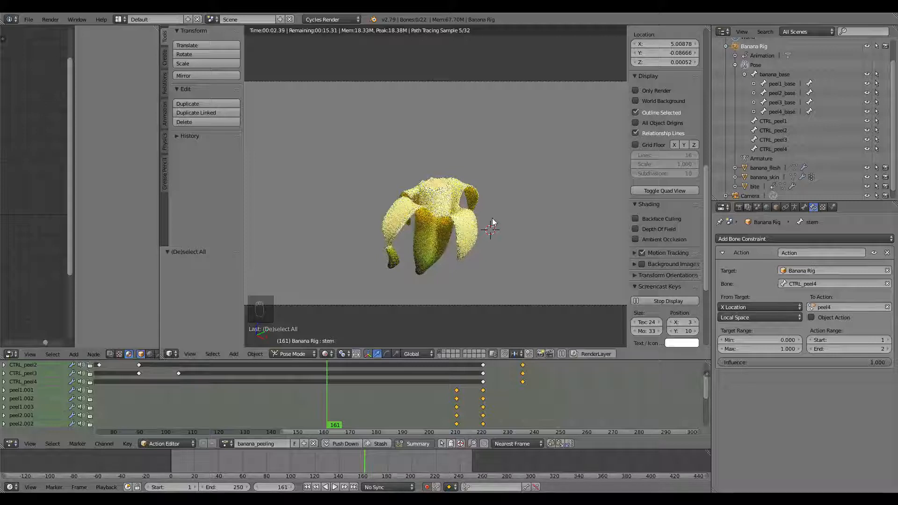
click(385, 462)
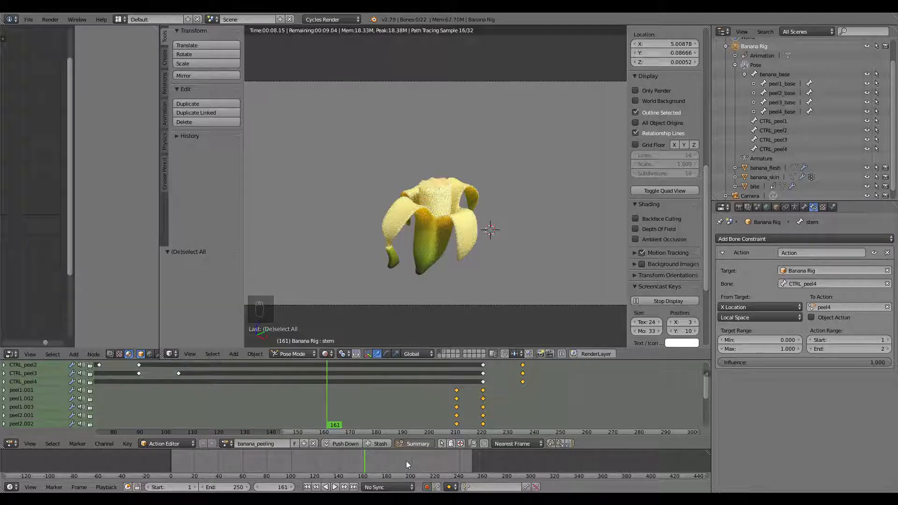
drag(422, 461, 467, 470)
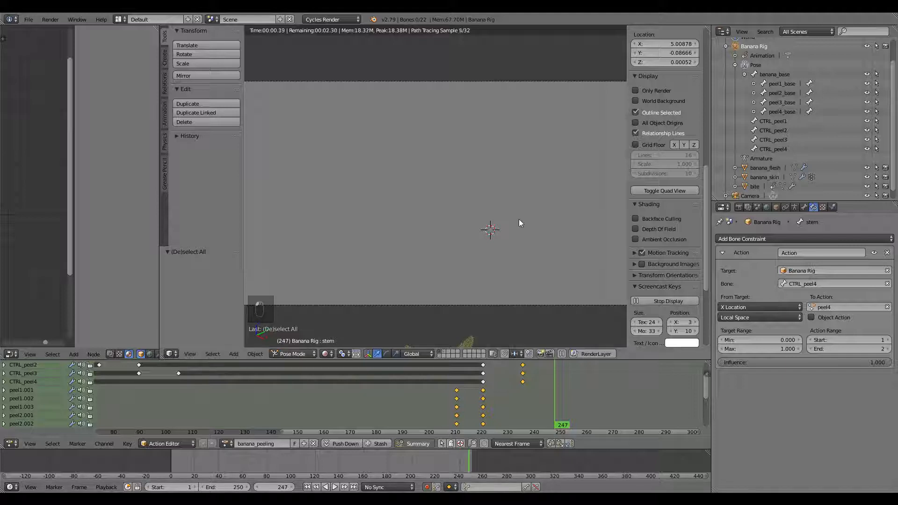
Save the file and shrink the dope sheet to give the 3D view more height
key(ctrl+s)
click(486, 202)
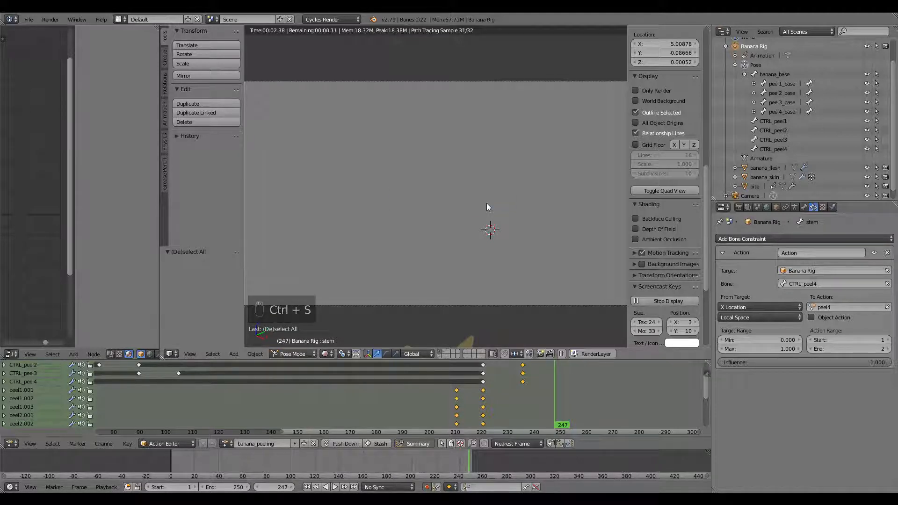
drag(262, 358, 262, 377)
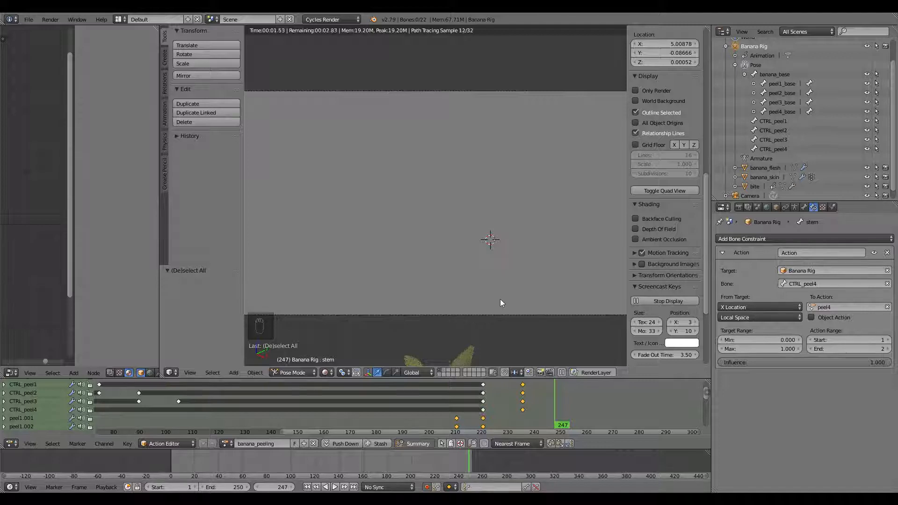
scroll(500, 299, down, 1)
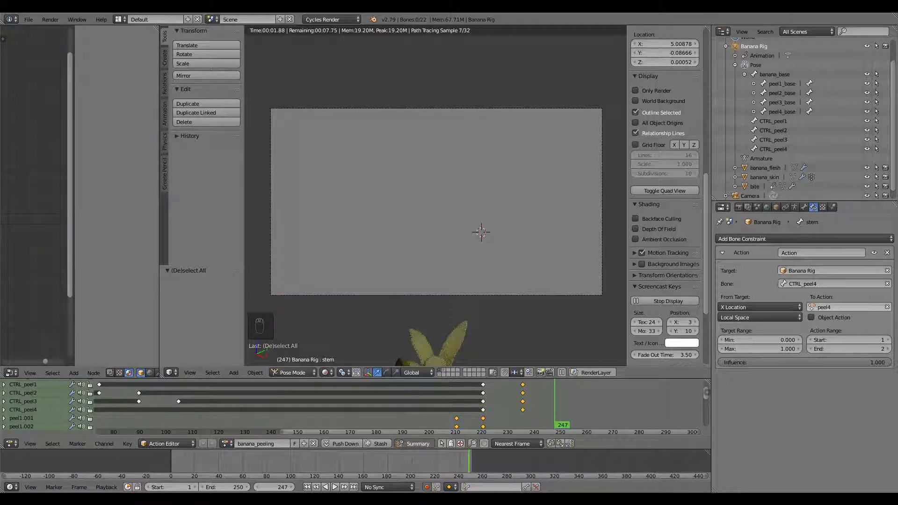